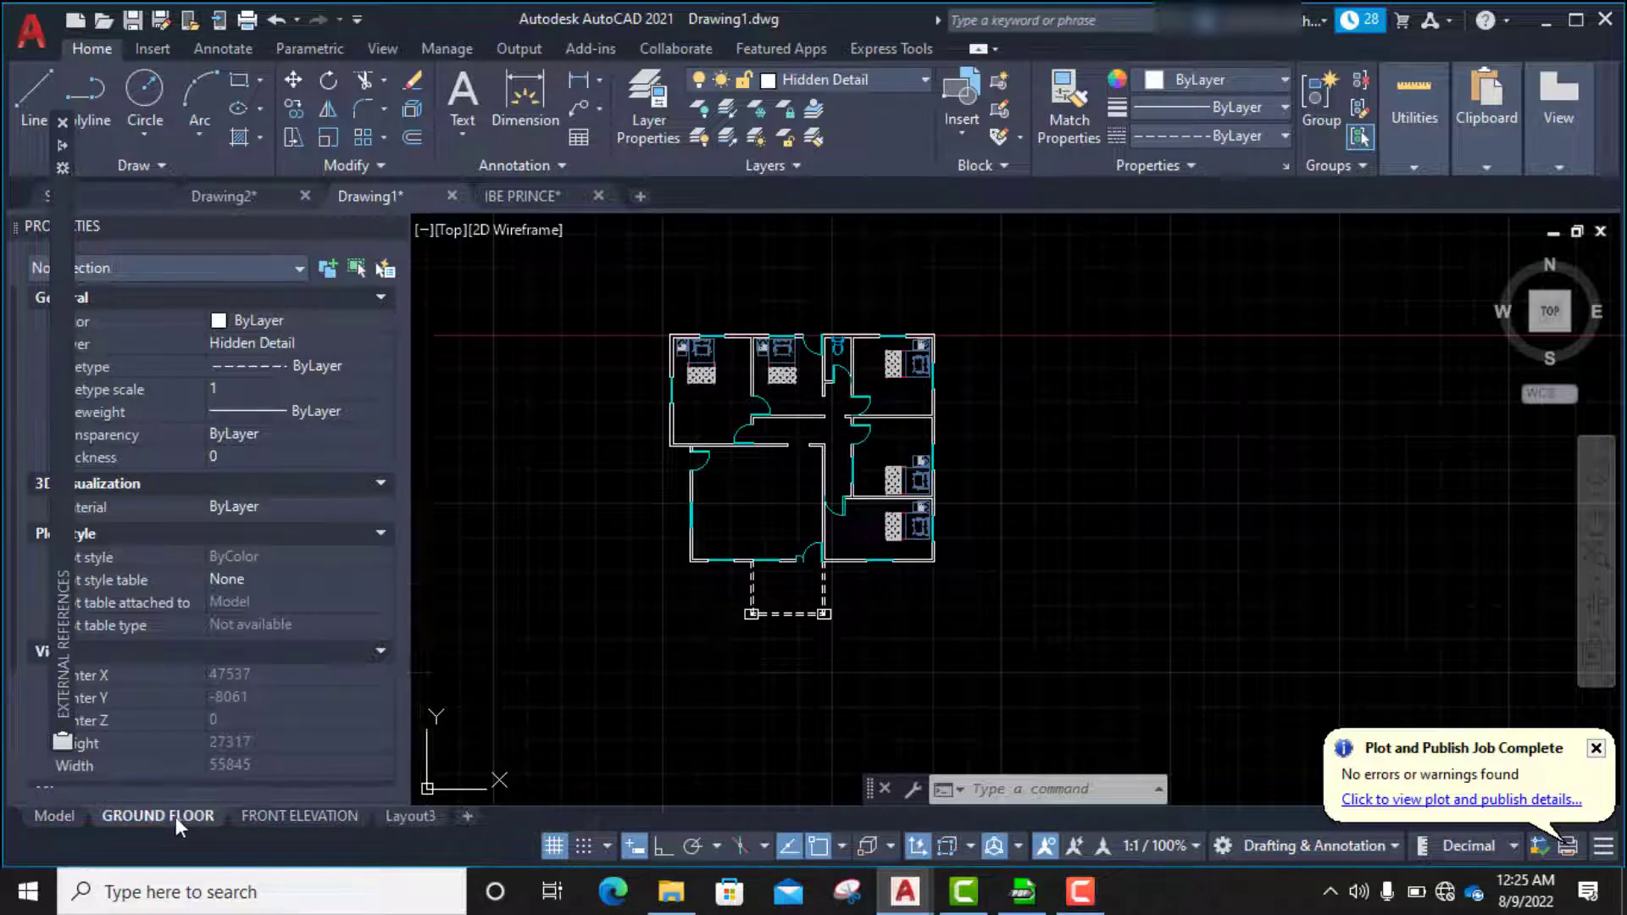
- Examine the GROUND FLOOR layout sheet, including the scale and paper size in its title block
scroll(627, 450, down, 5)
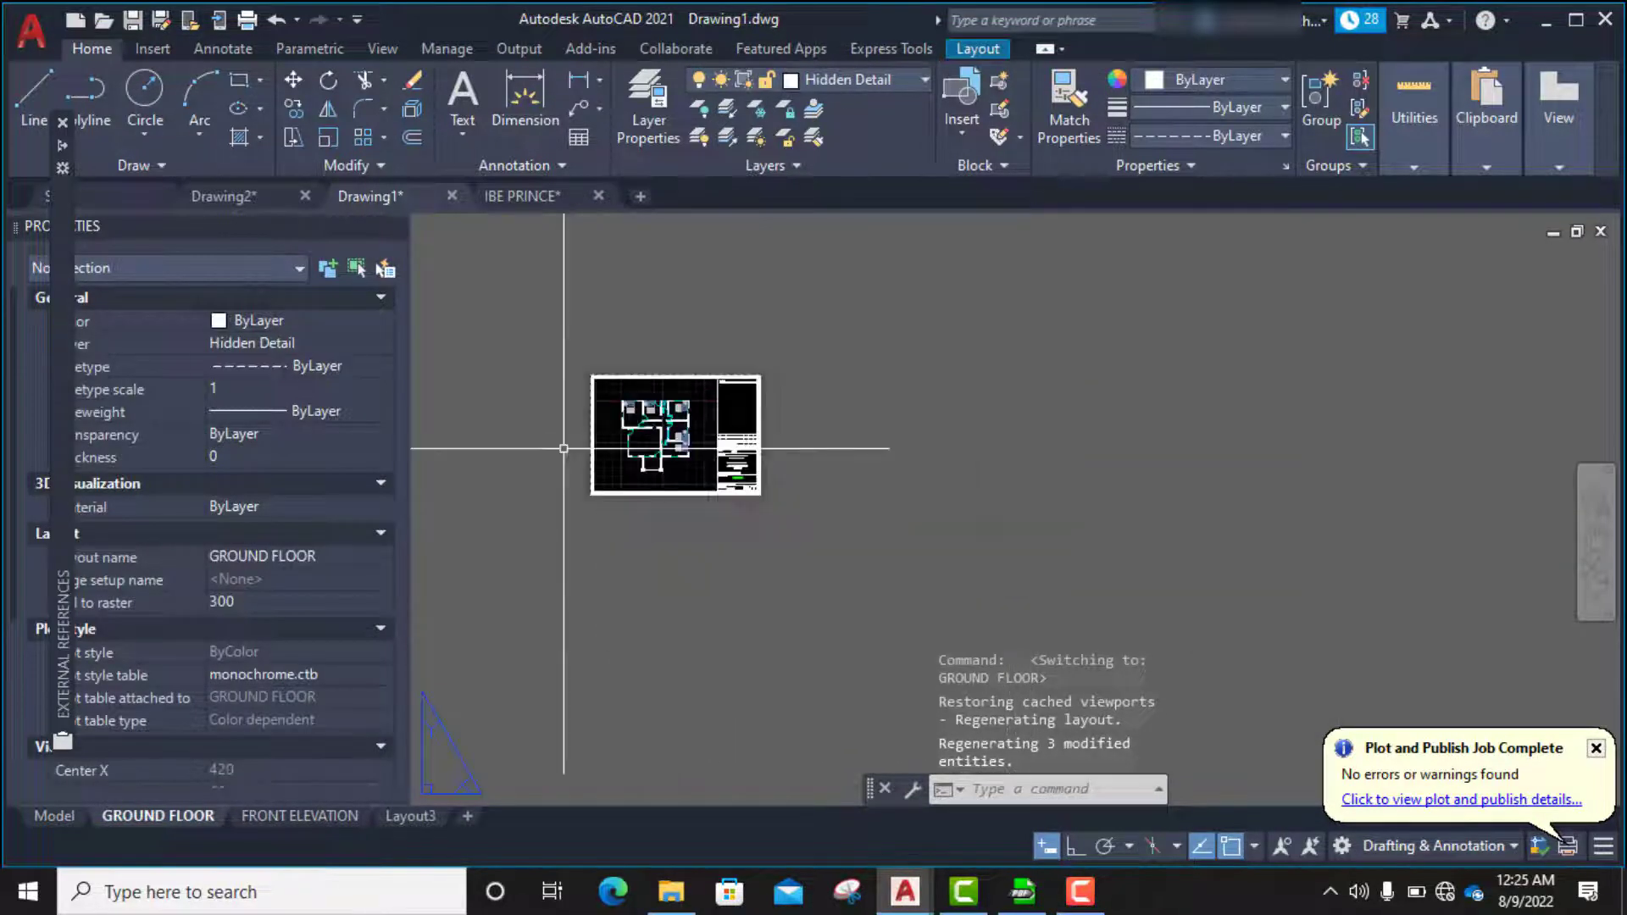
scroll(644, 457, up, 4)
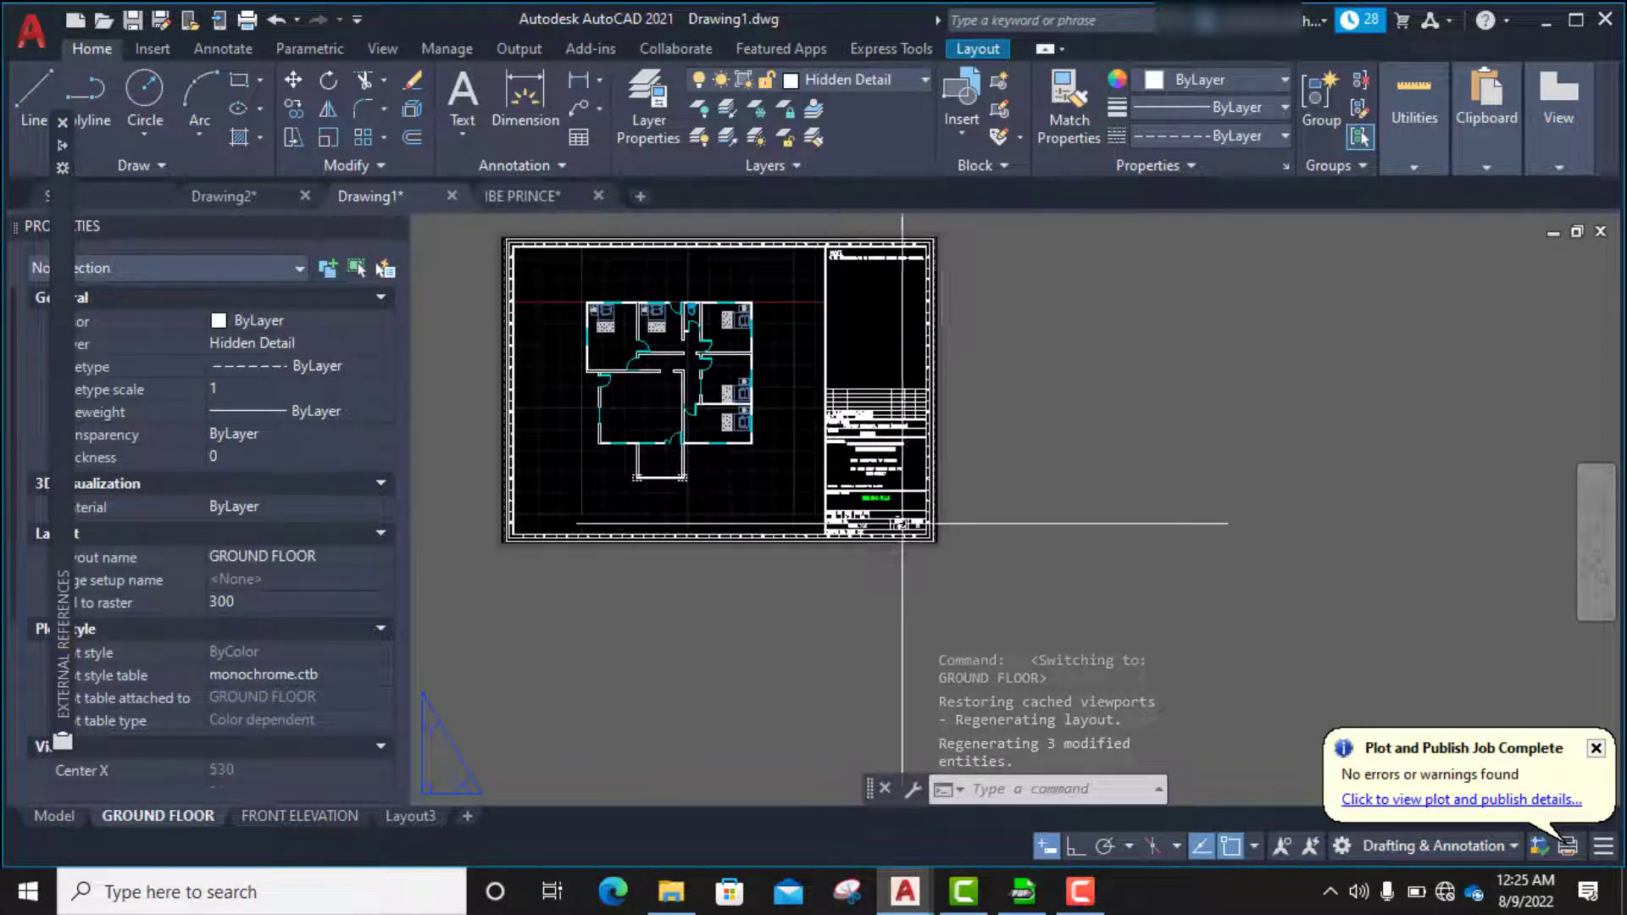
scroll(839, 508, up, 7)
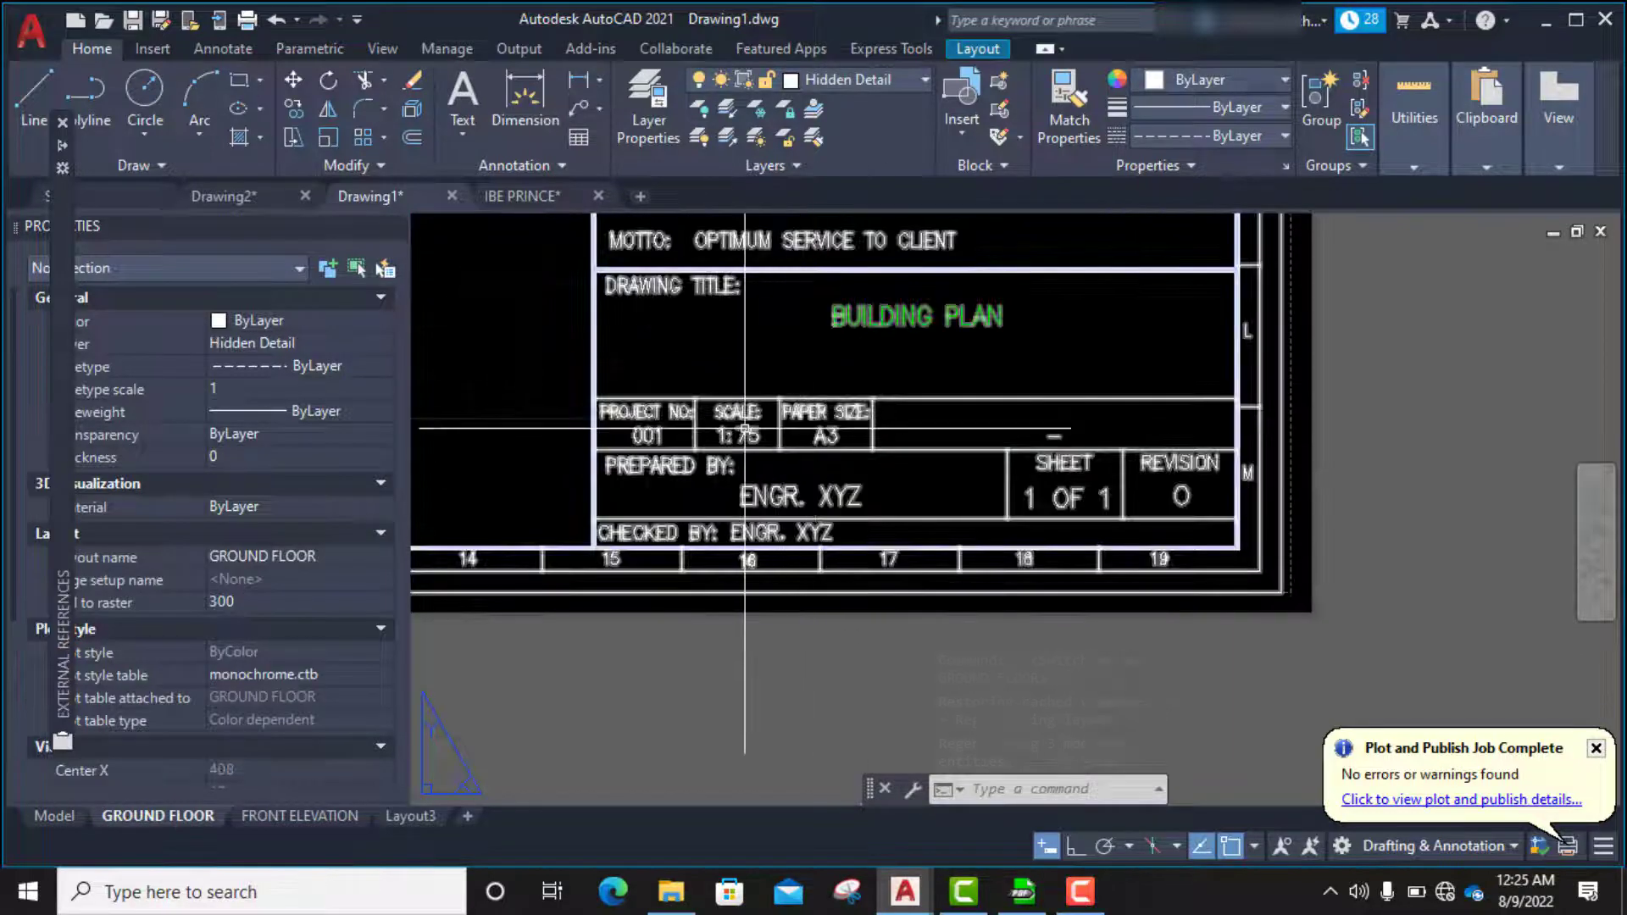
scroll(750, 432, up, 4)
scroll(768, 455, down, 8)
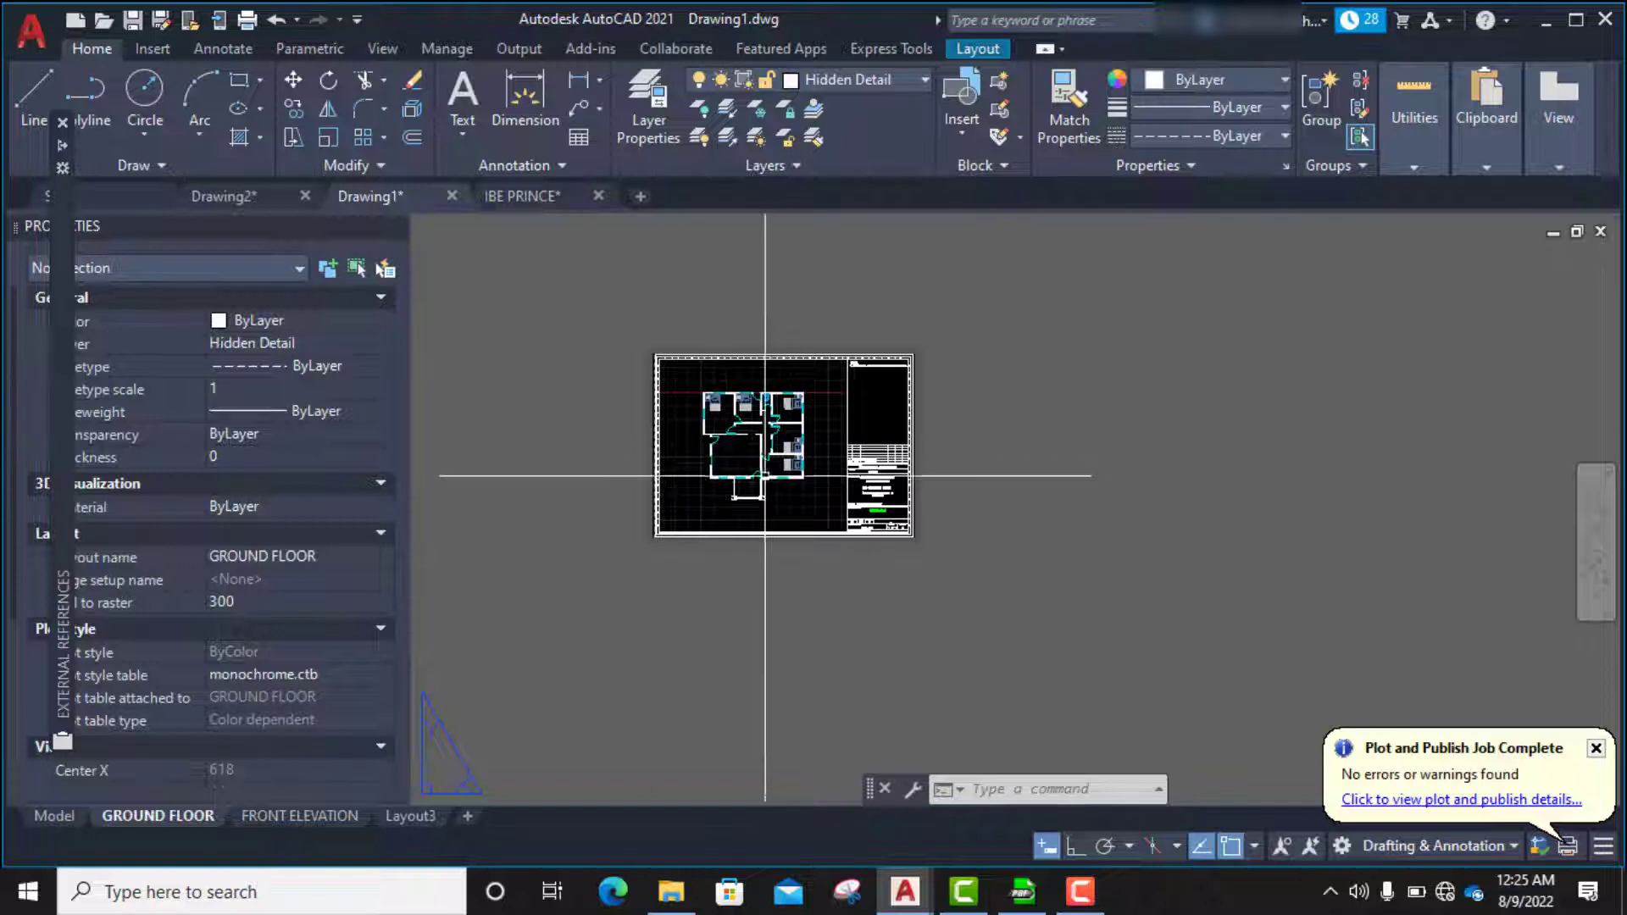
scroll(786, 478, up, 5)
scroll(784, 475, down, 6)
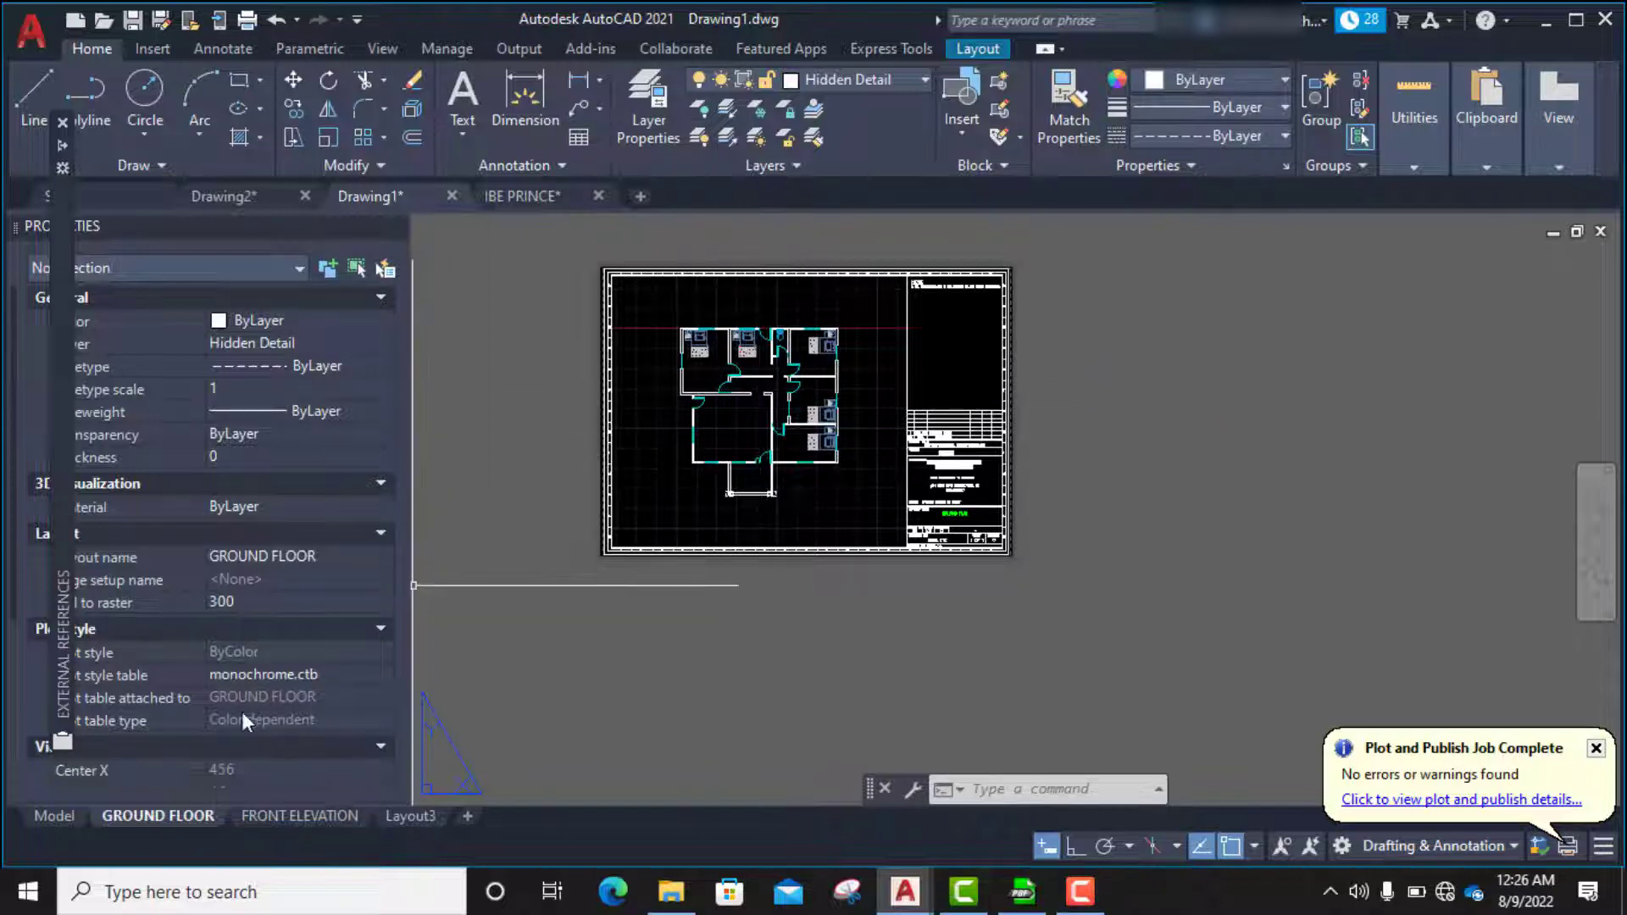
- Return to model space and open the Dimension Style Manager
mouse_move(48, 814)
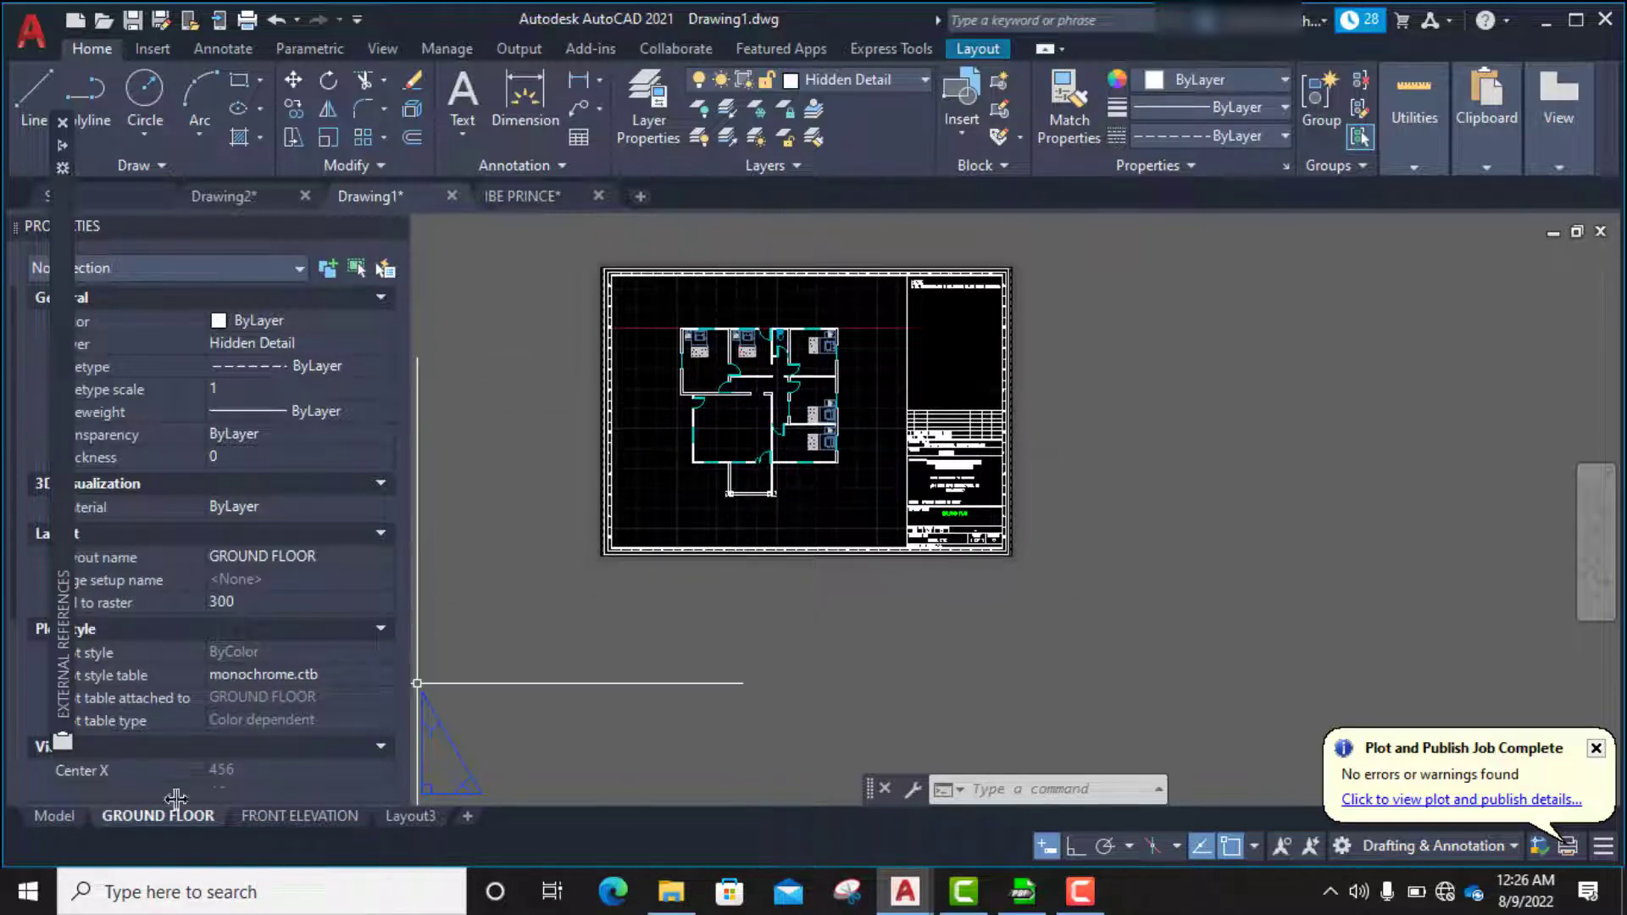
click(54, 821)
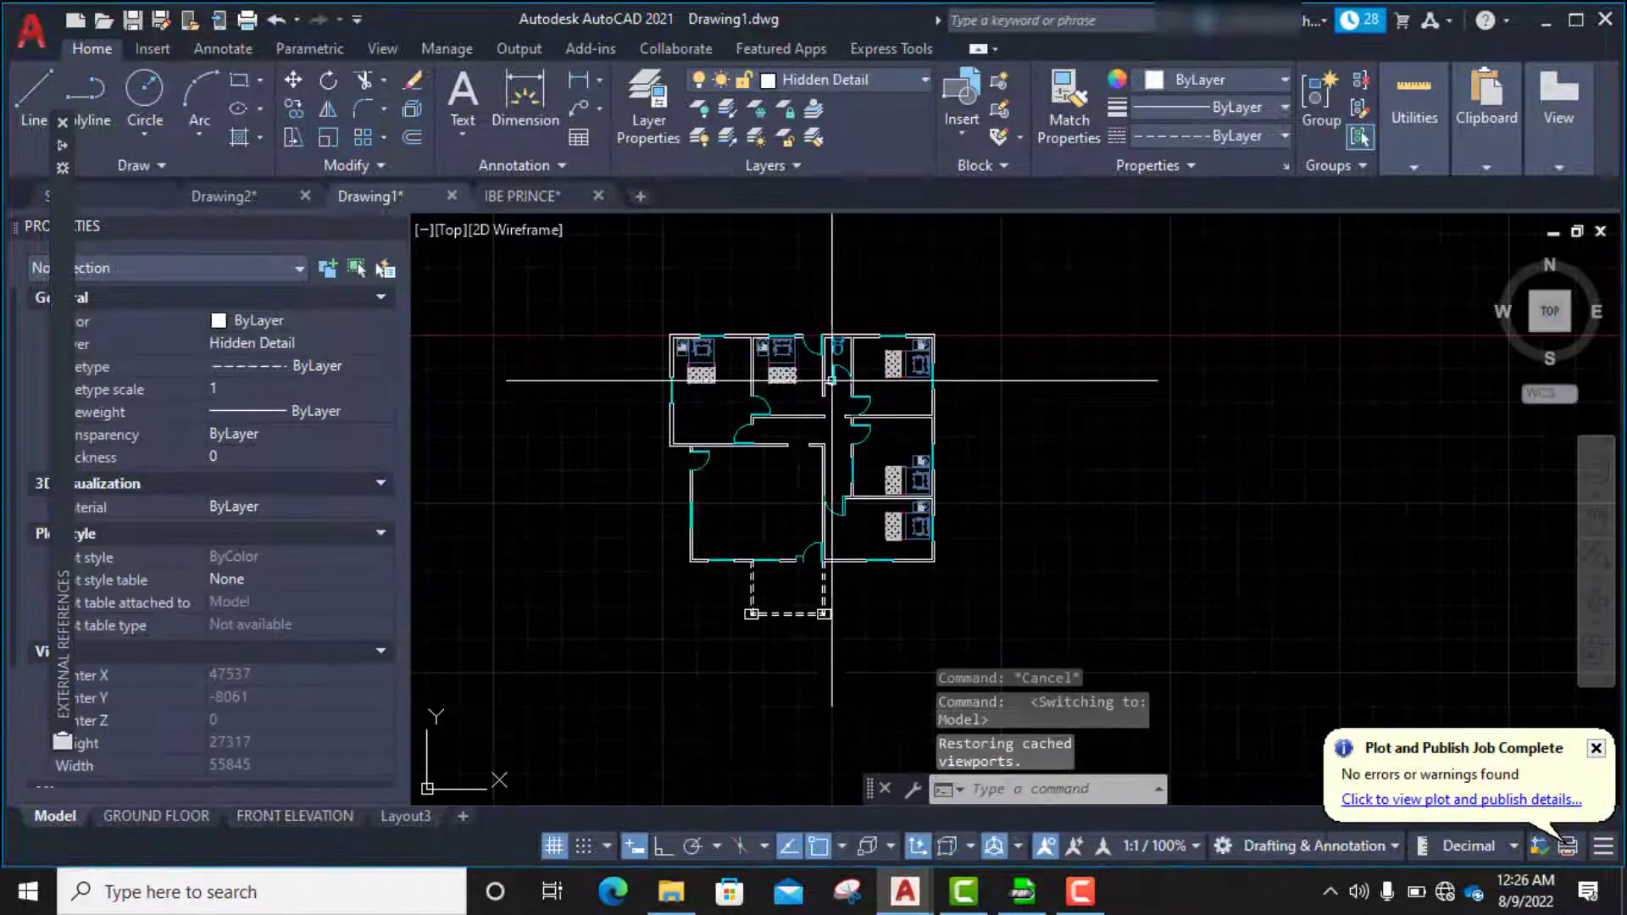
scroll(628, 452, down, 2)
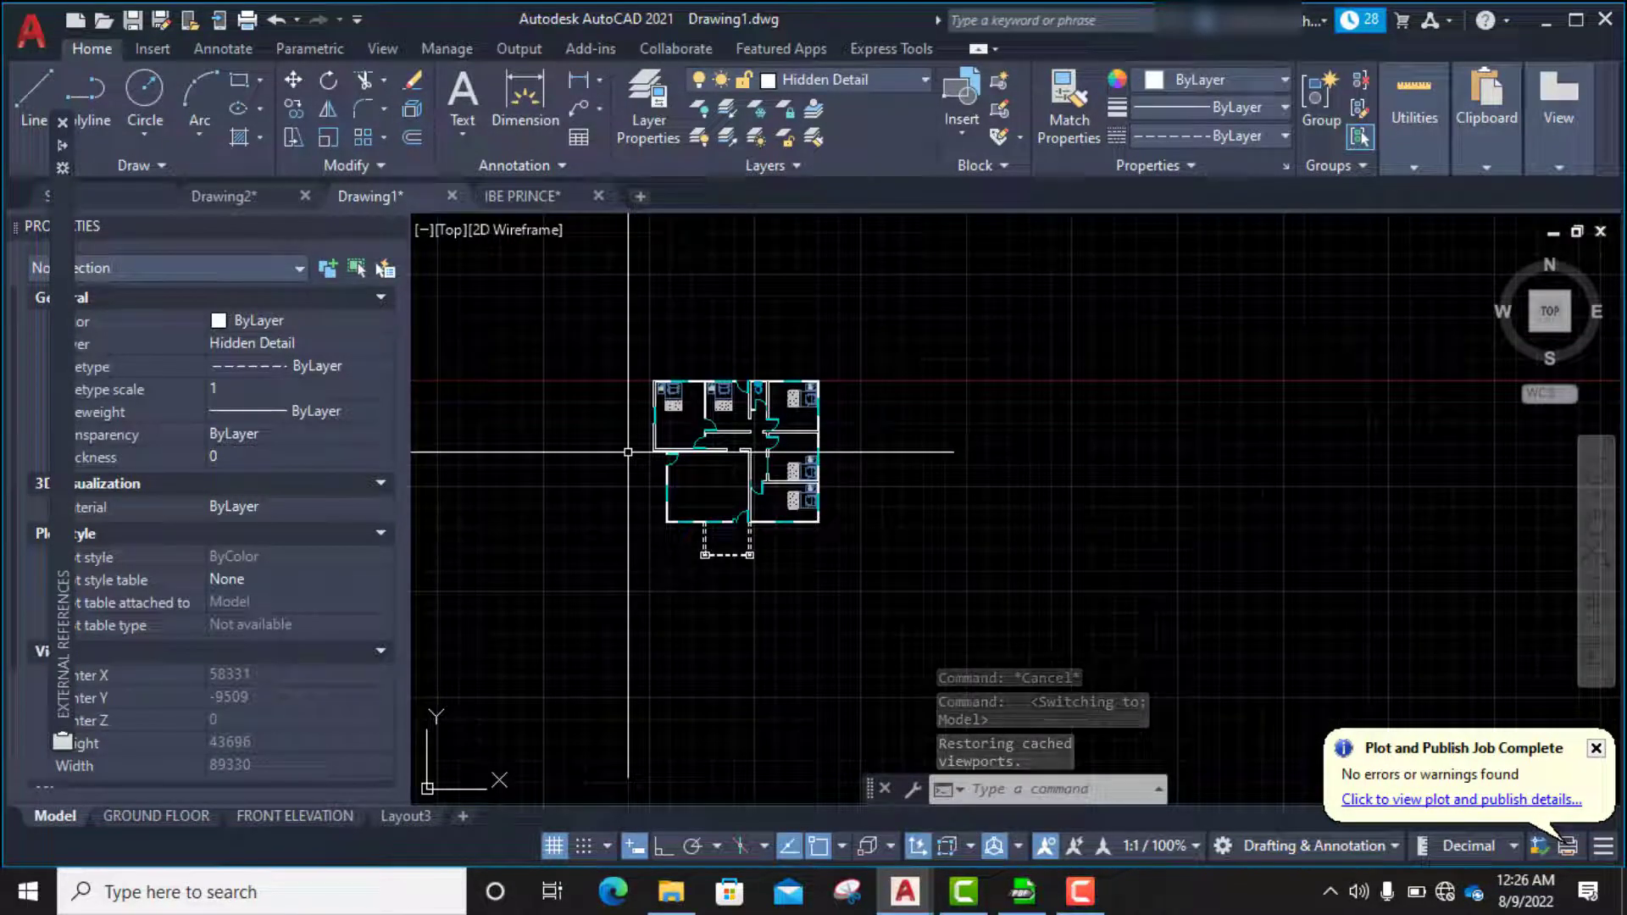
text(DI)
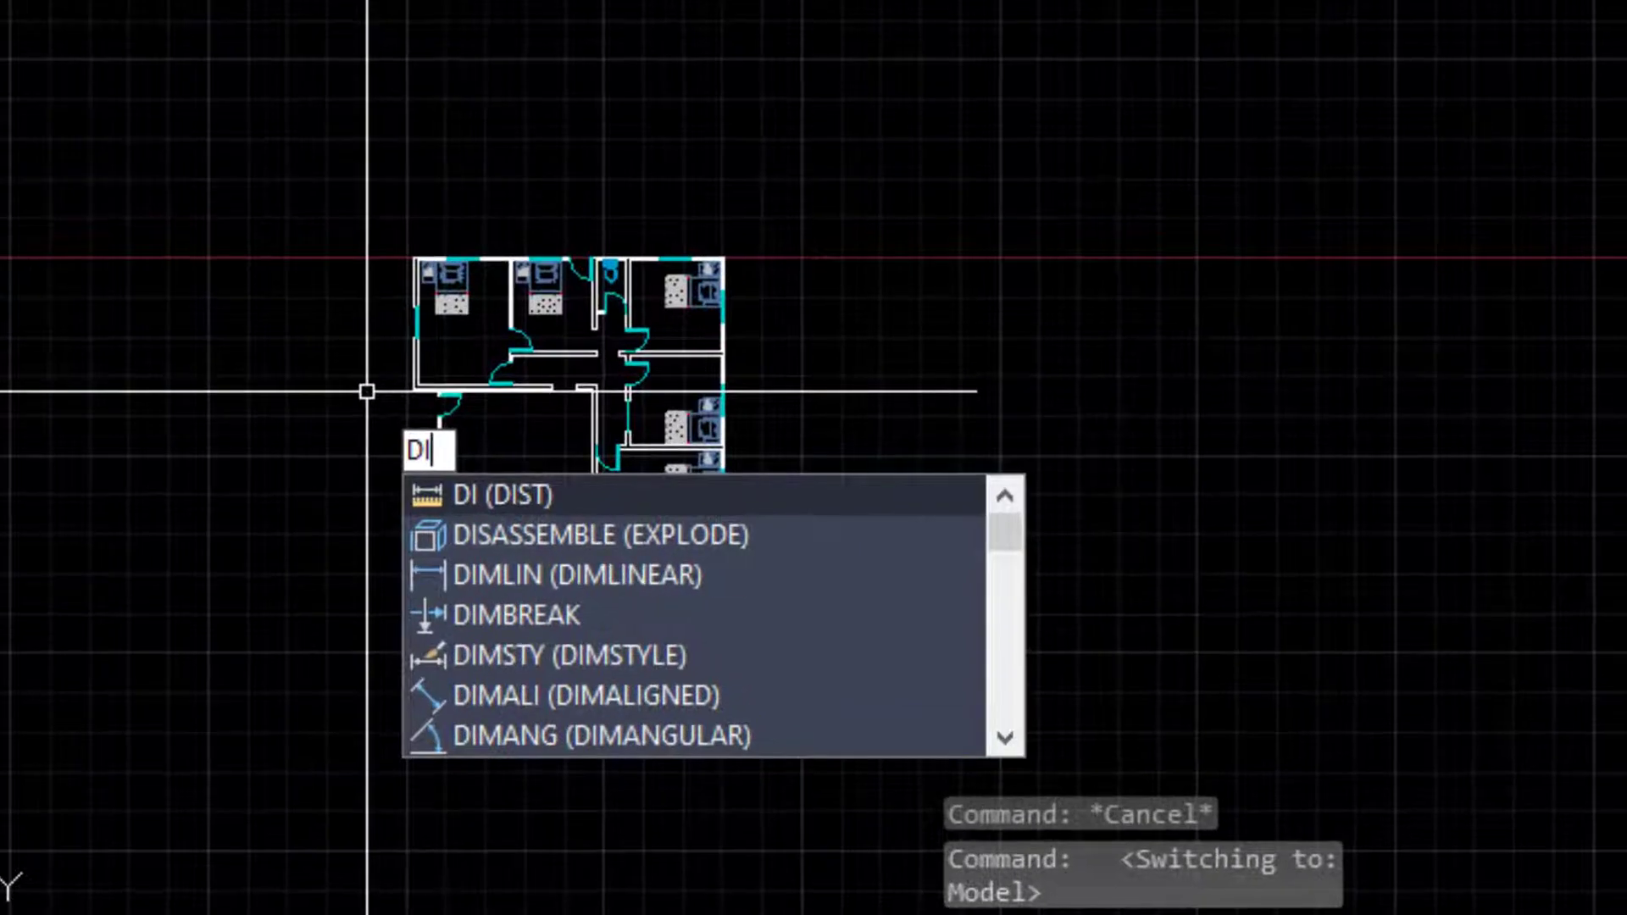
text(MSTY)
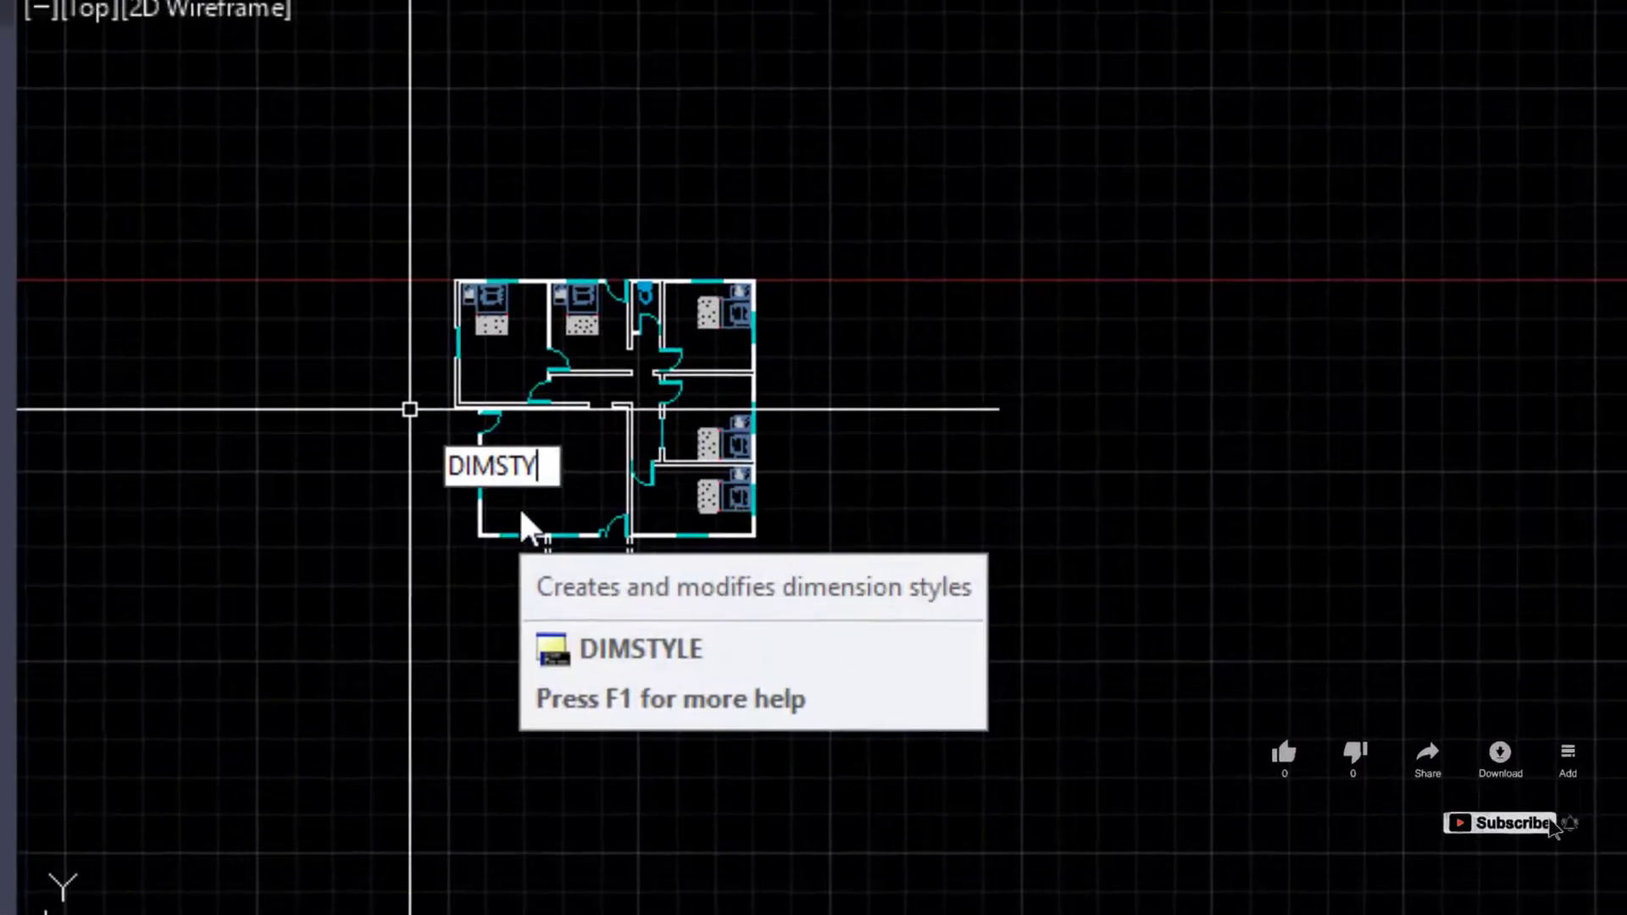
key(Return)
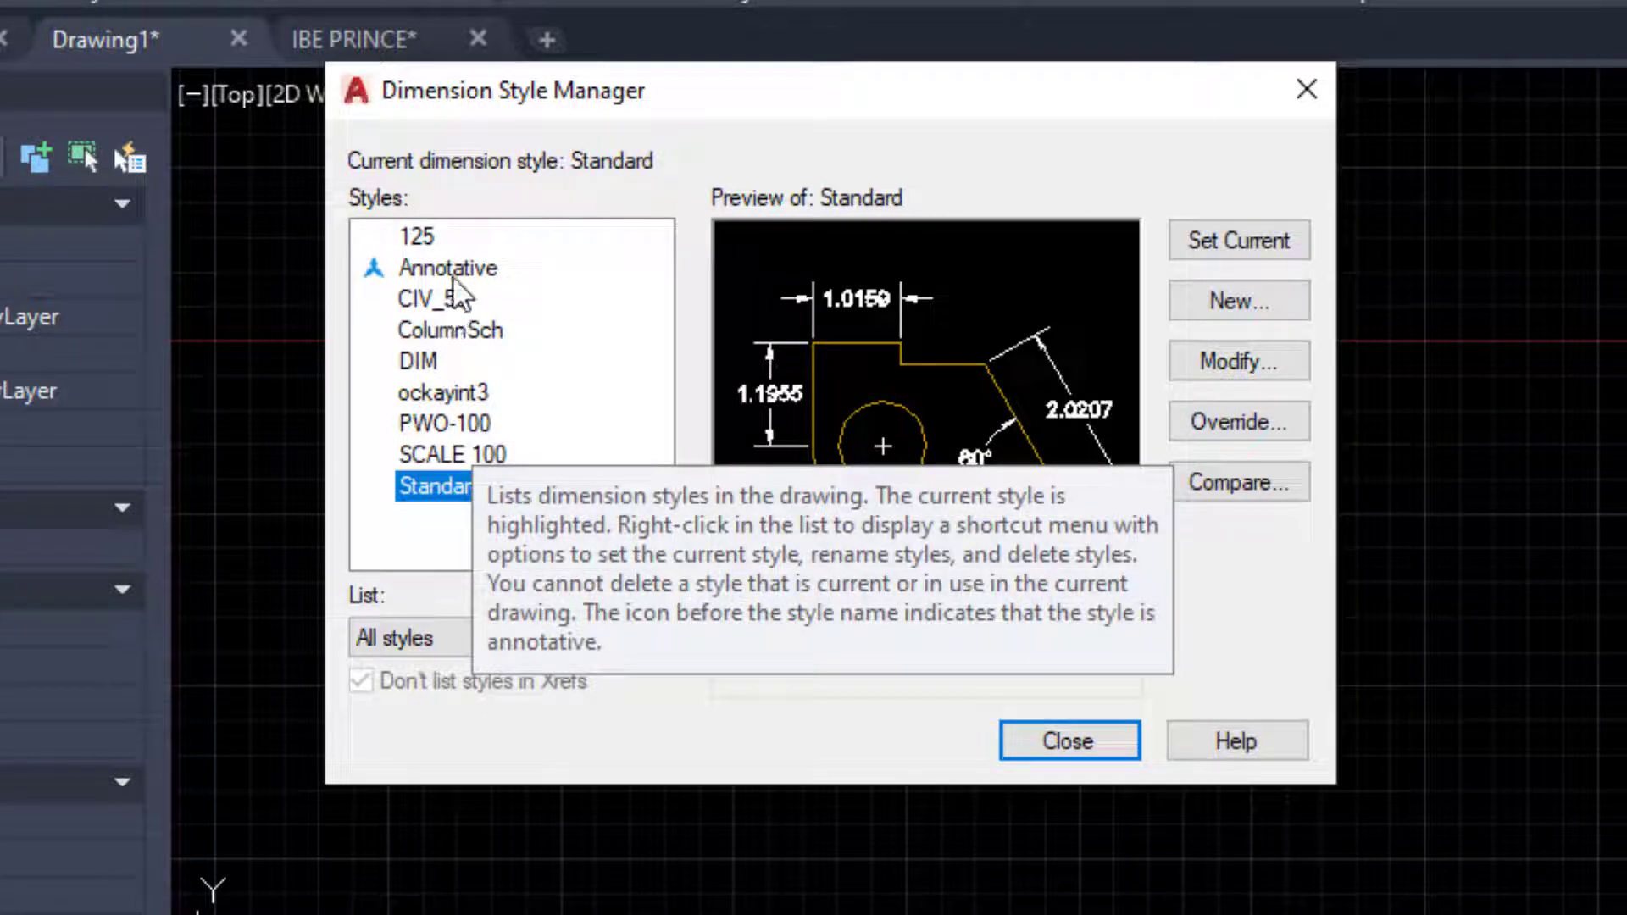
- Preview the SCALE 100, PWO-100, ockayint3, DIM, ColumnSch and CIV_50 dimension styles, and close the style manager
click(440, 458)
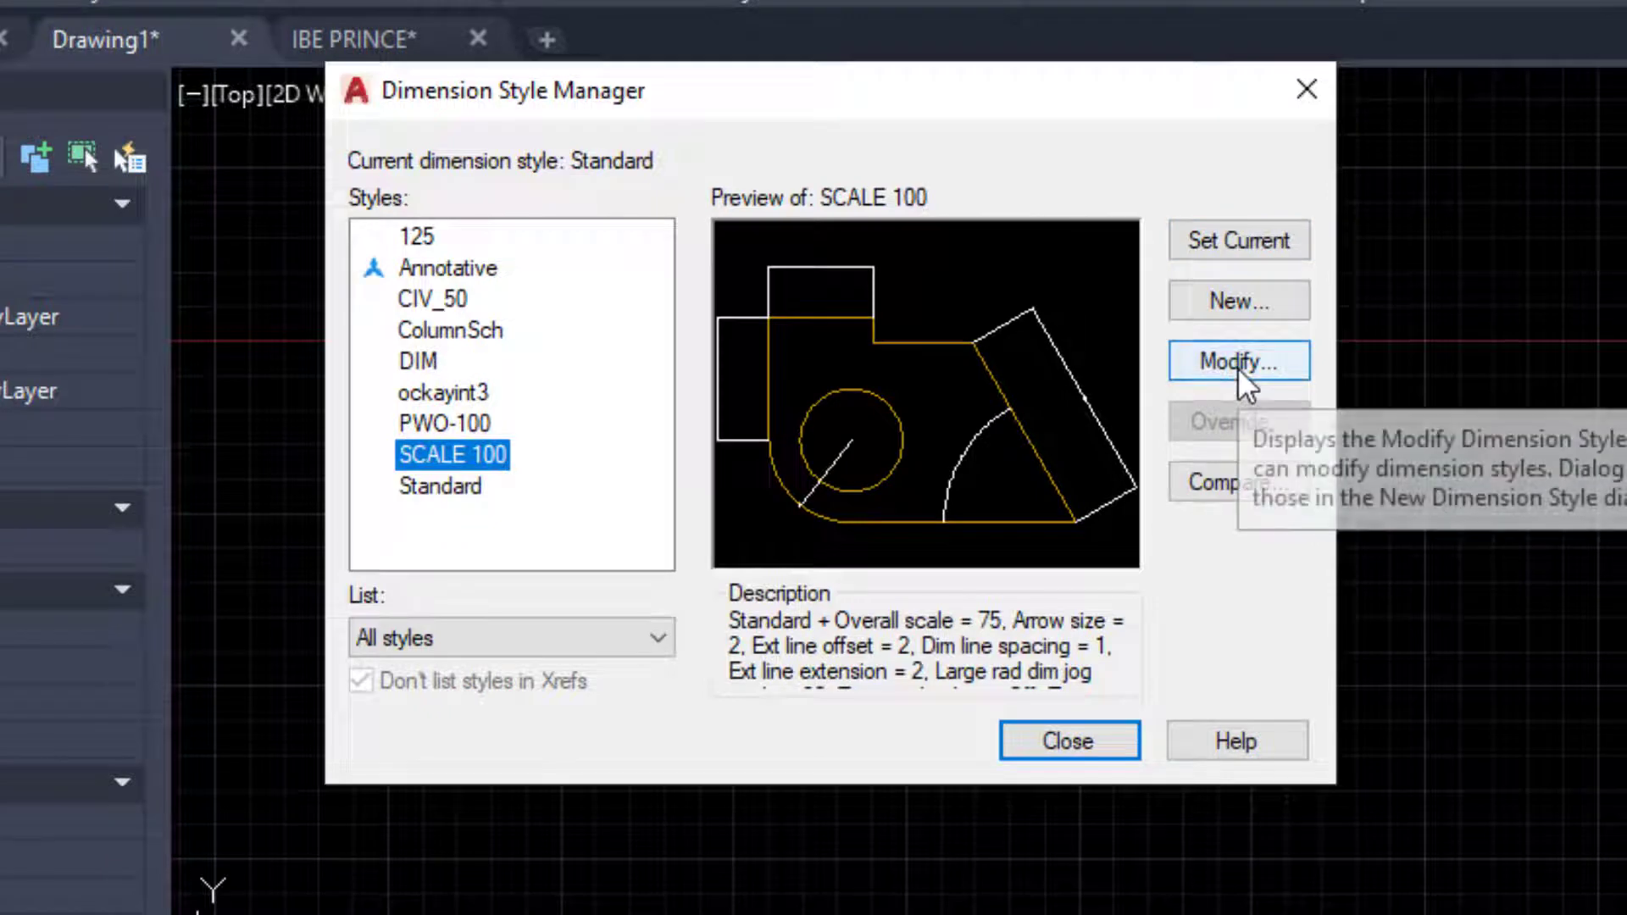
click(439, 424)
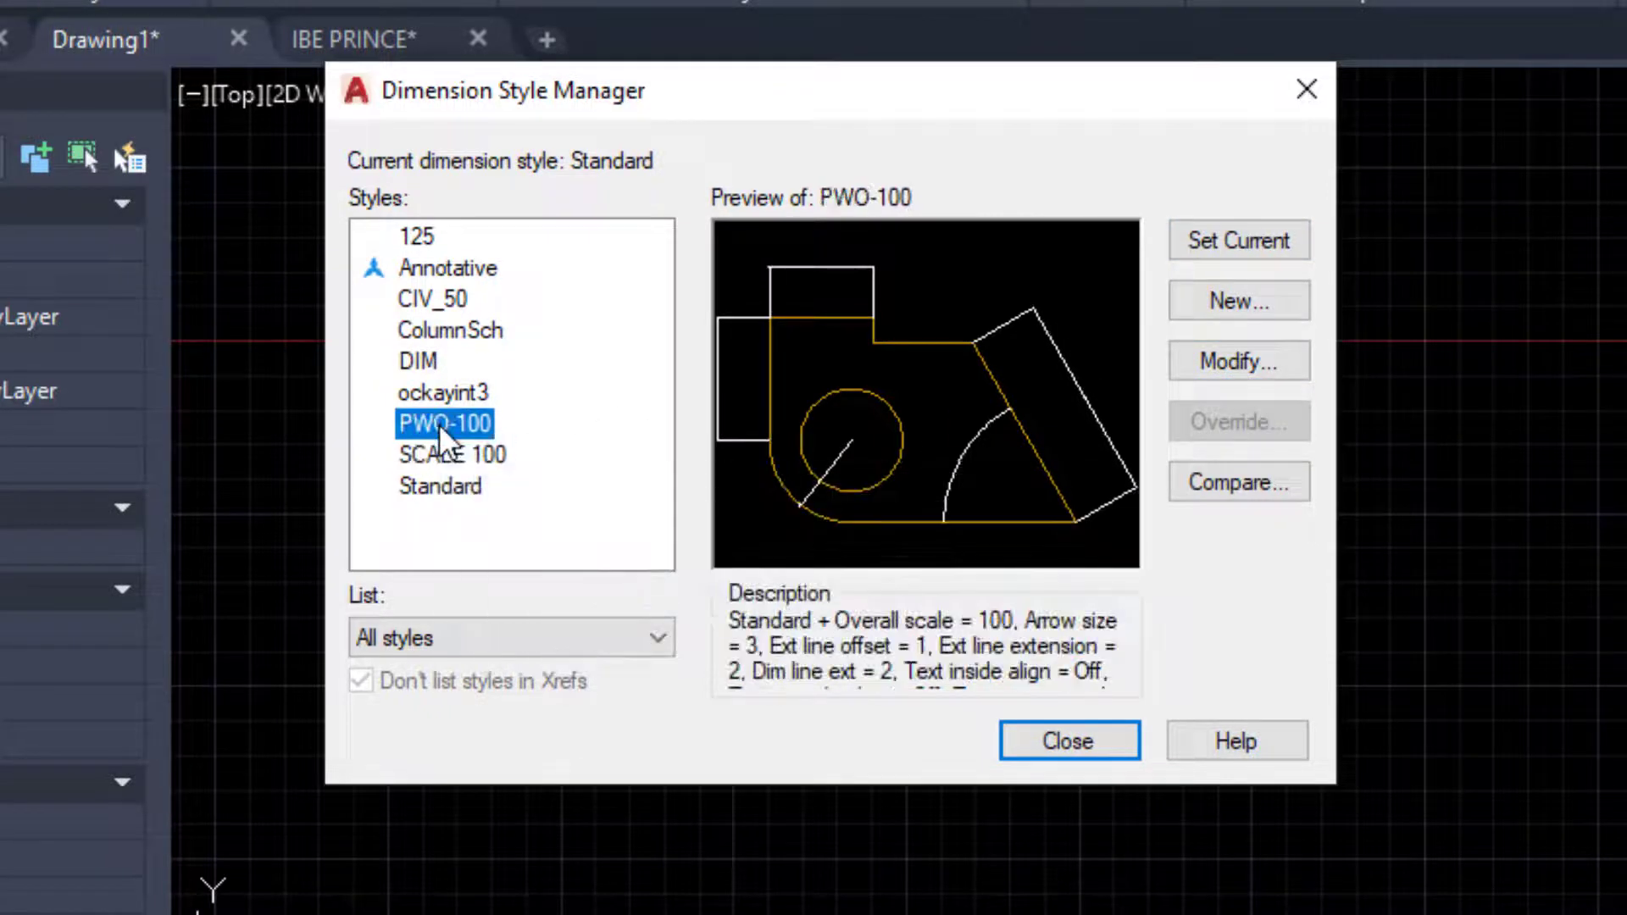
click(445, 394)
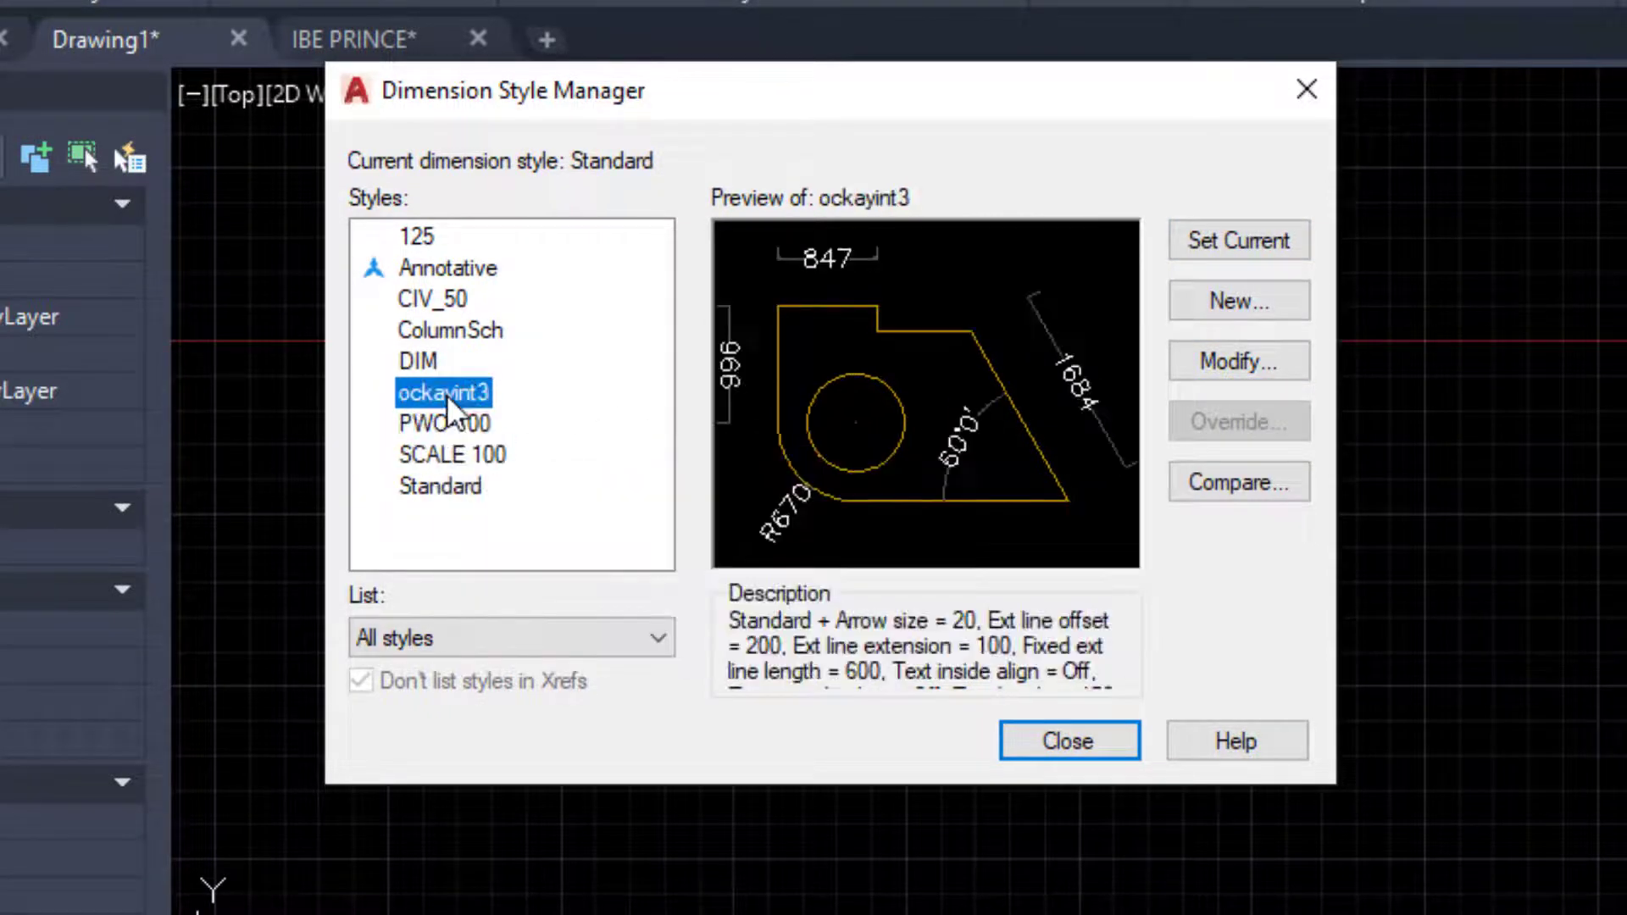
click(432, 363)
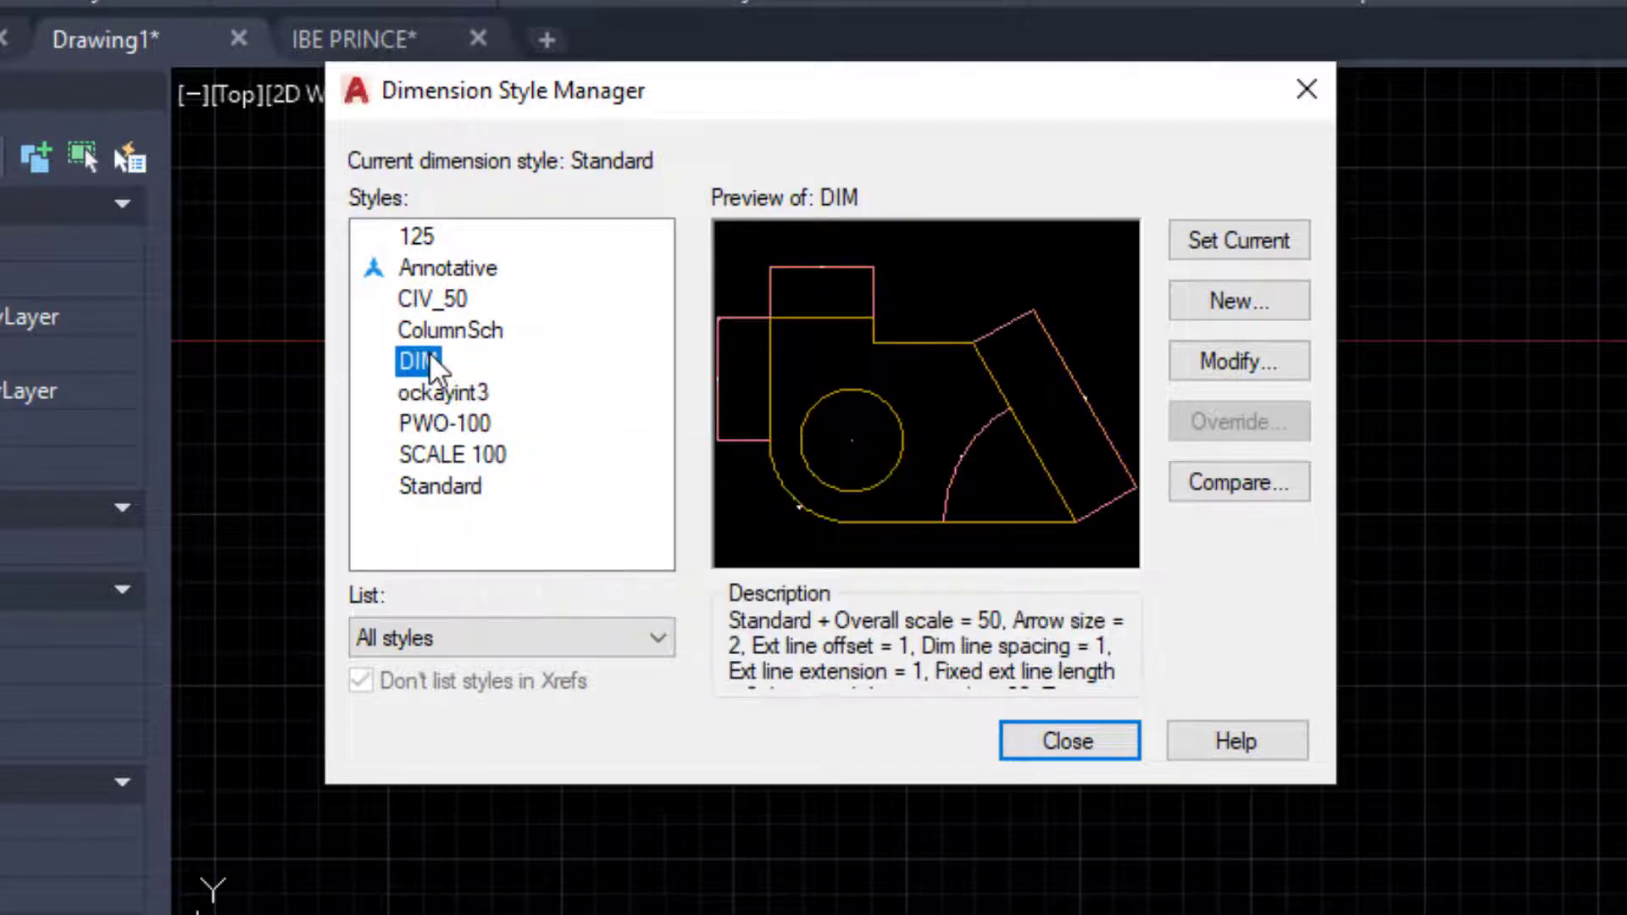
click(448, 332)
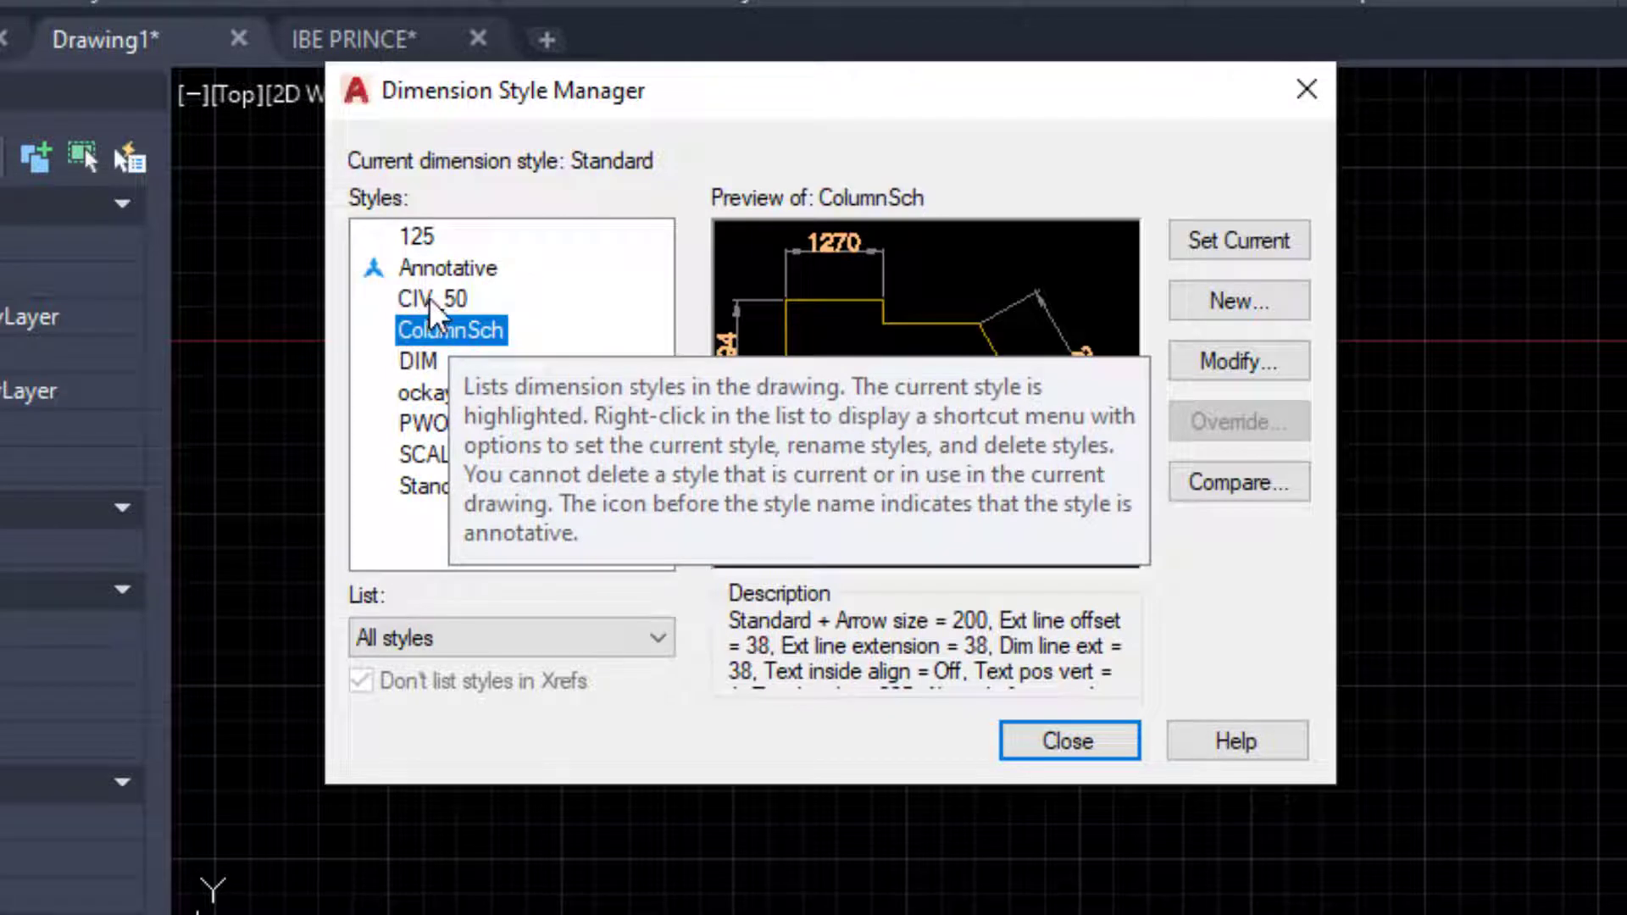
click(434, 303)
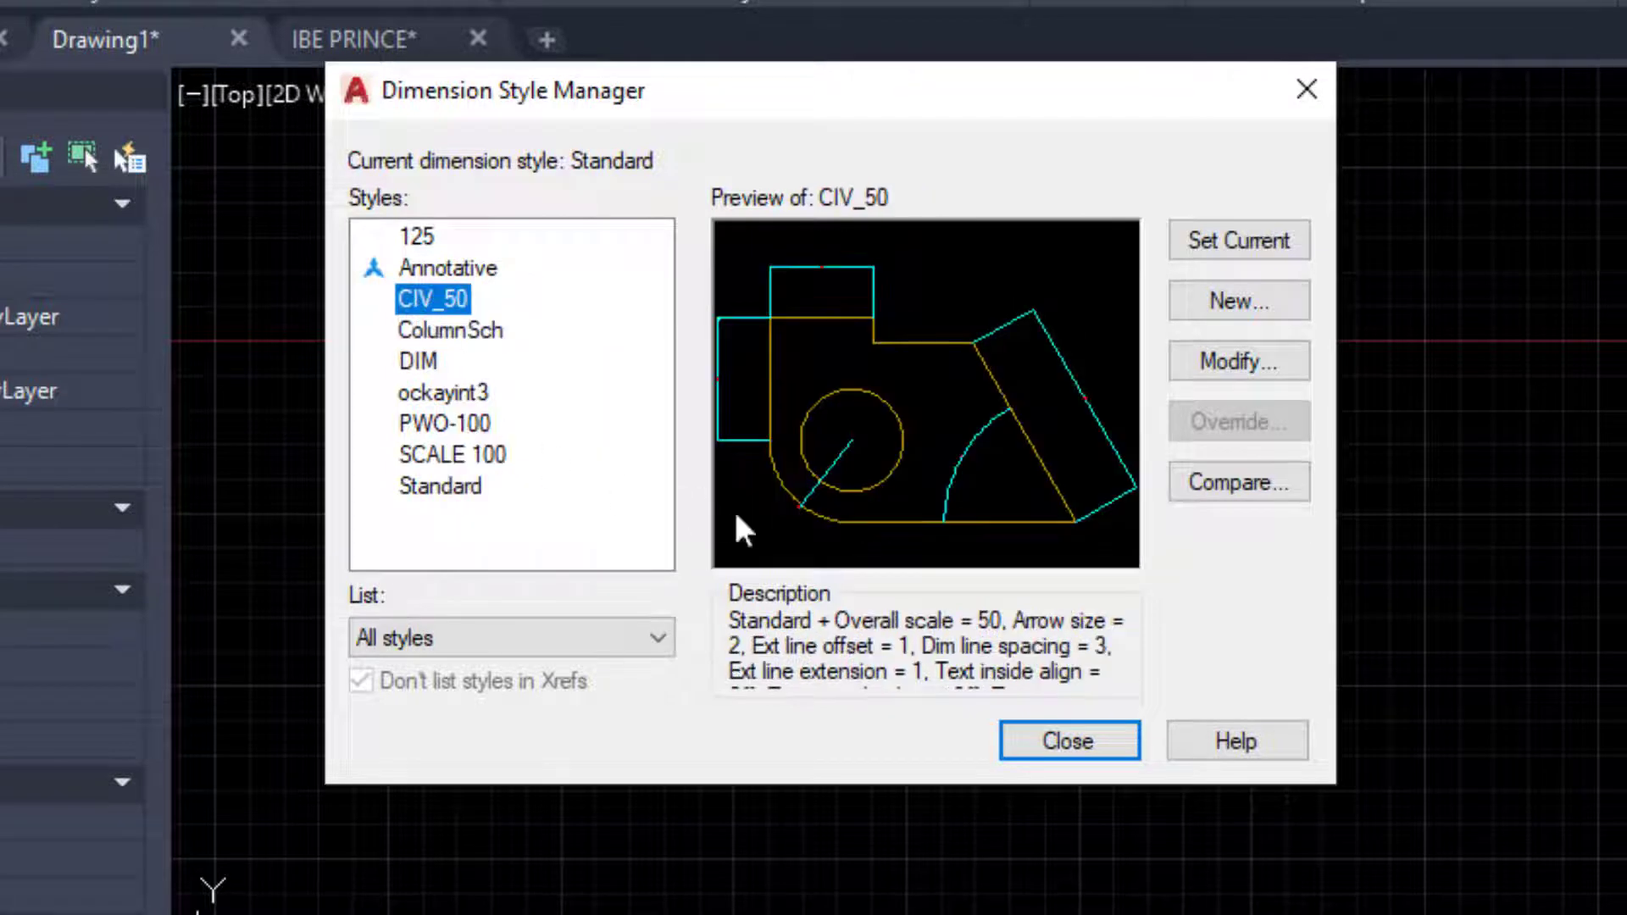
click(1368, 682)
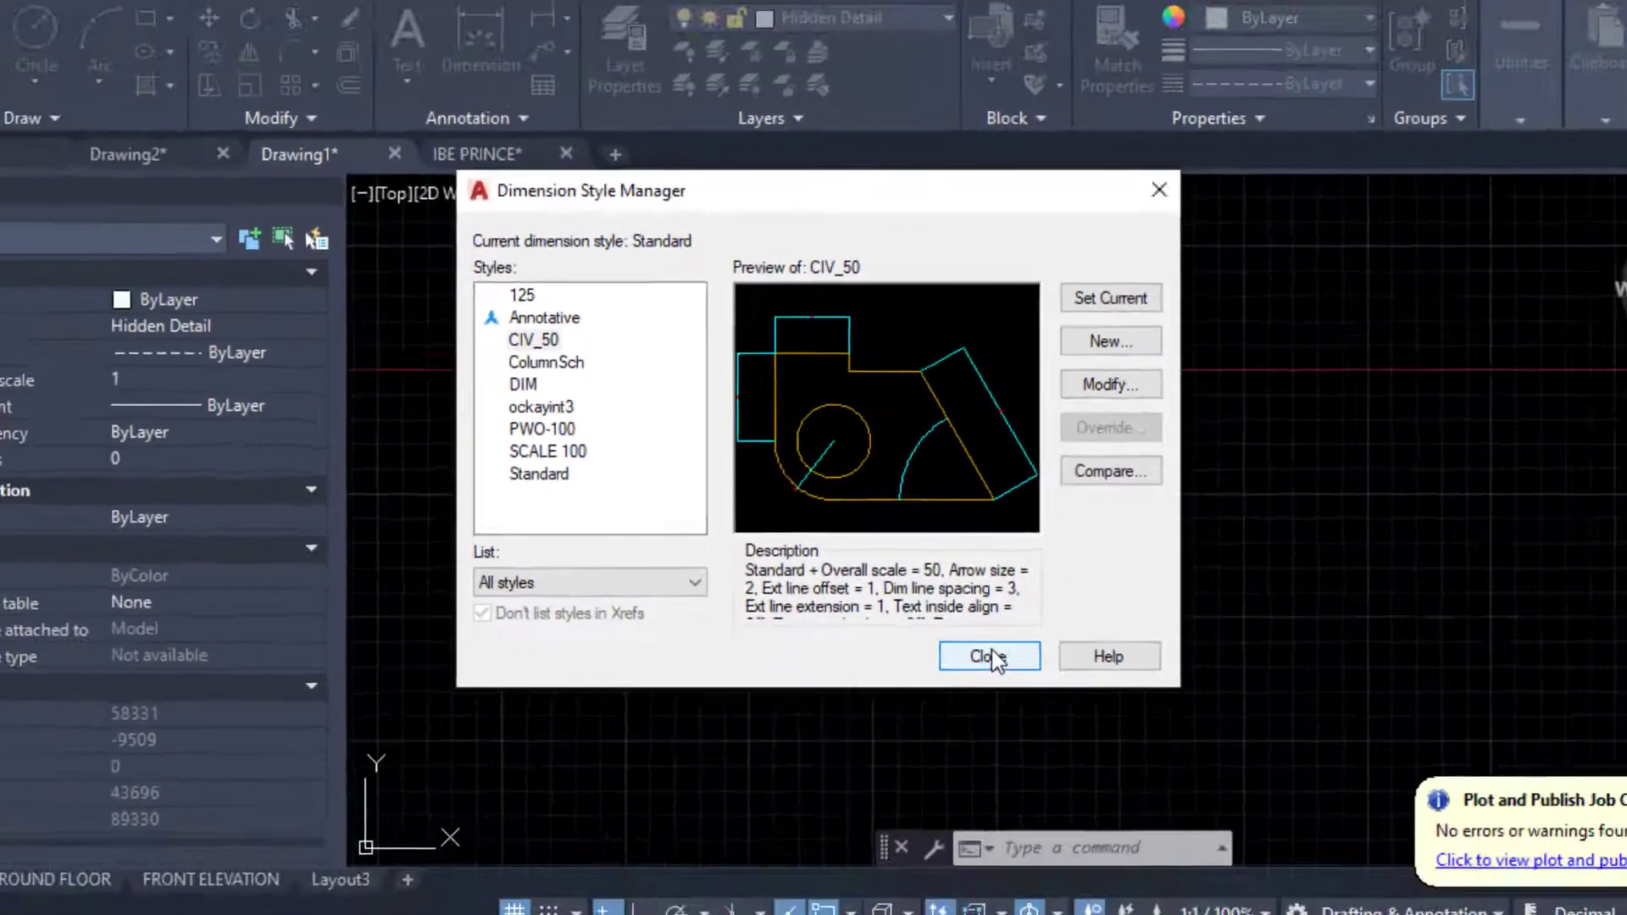
click(1068, 741)
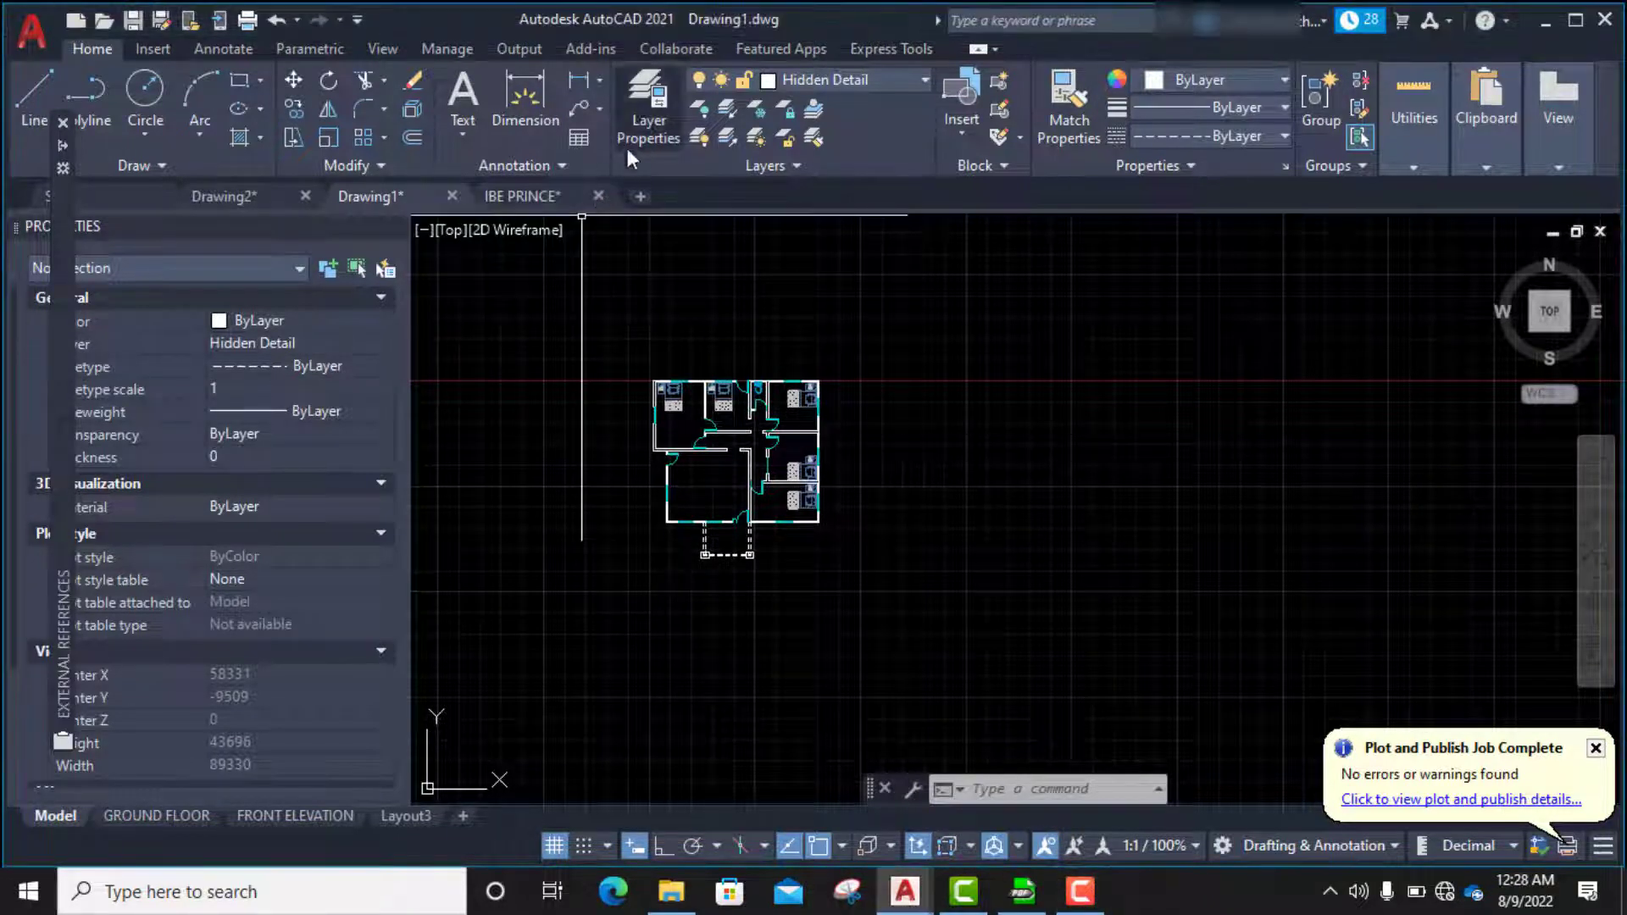
- Create a new layer named Dimensions in the layer properties manager
click(650, 99)
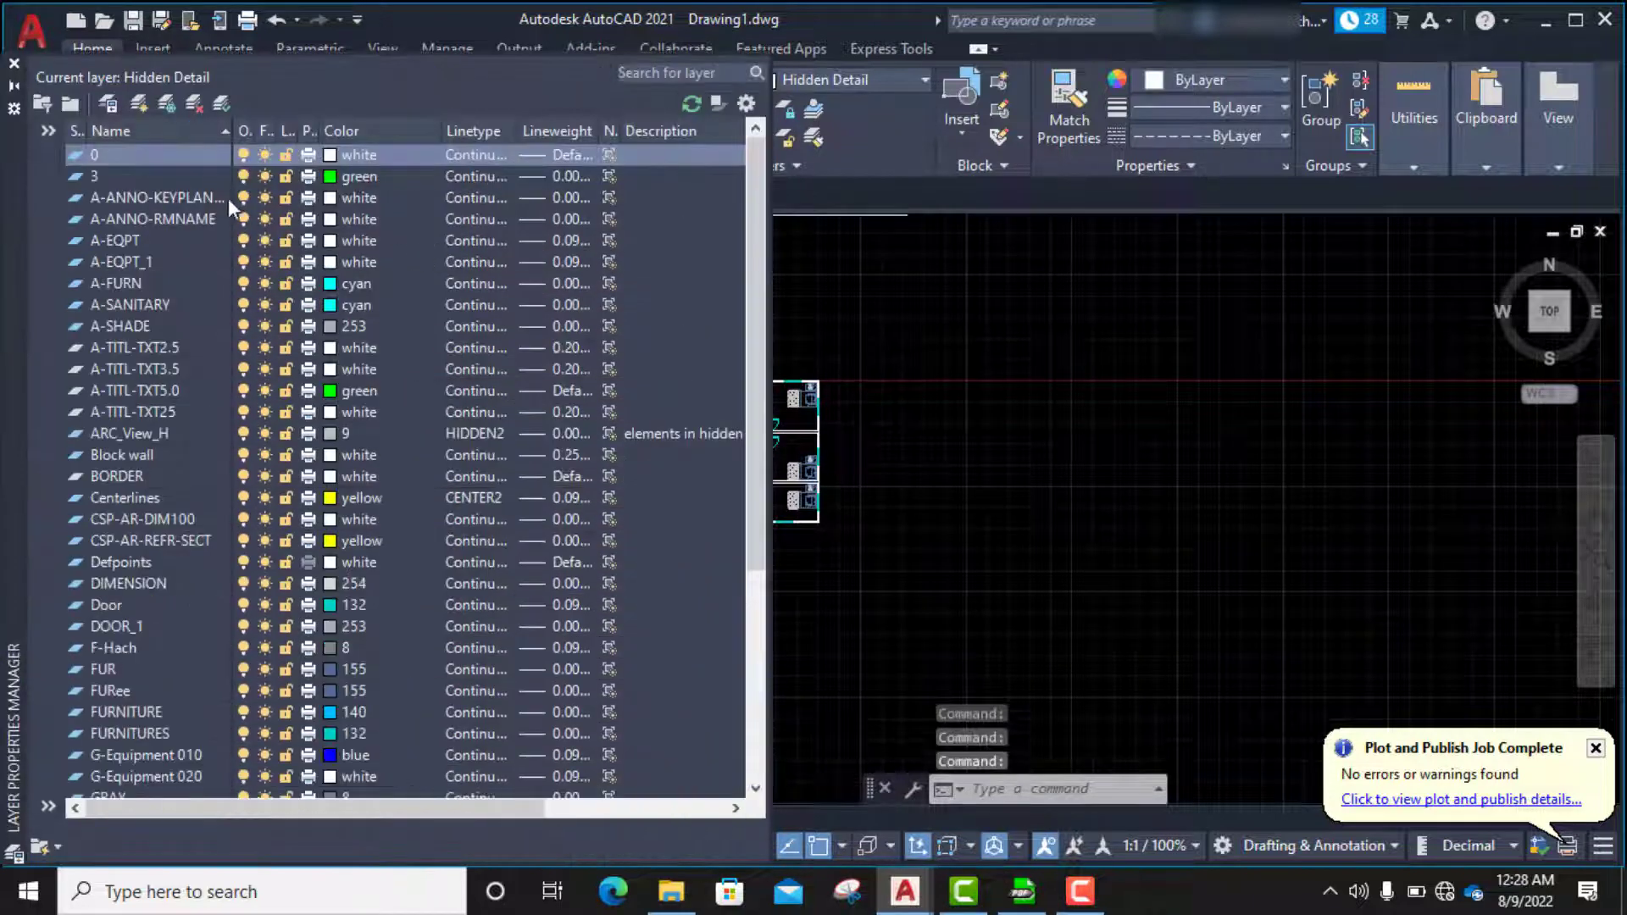
click(138, 102)
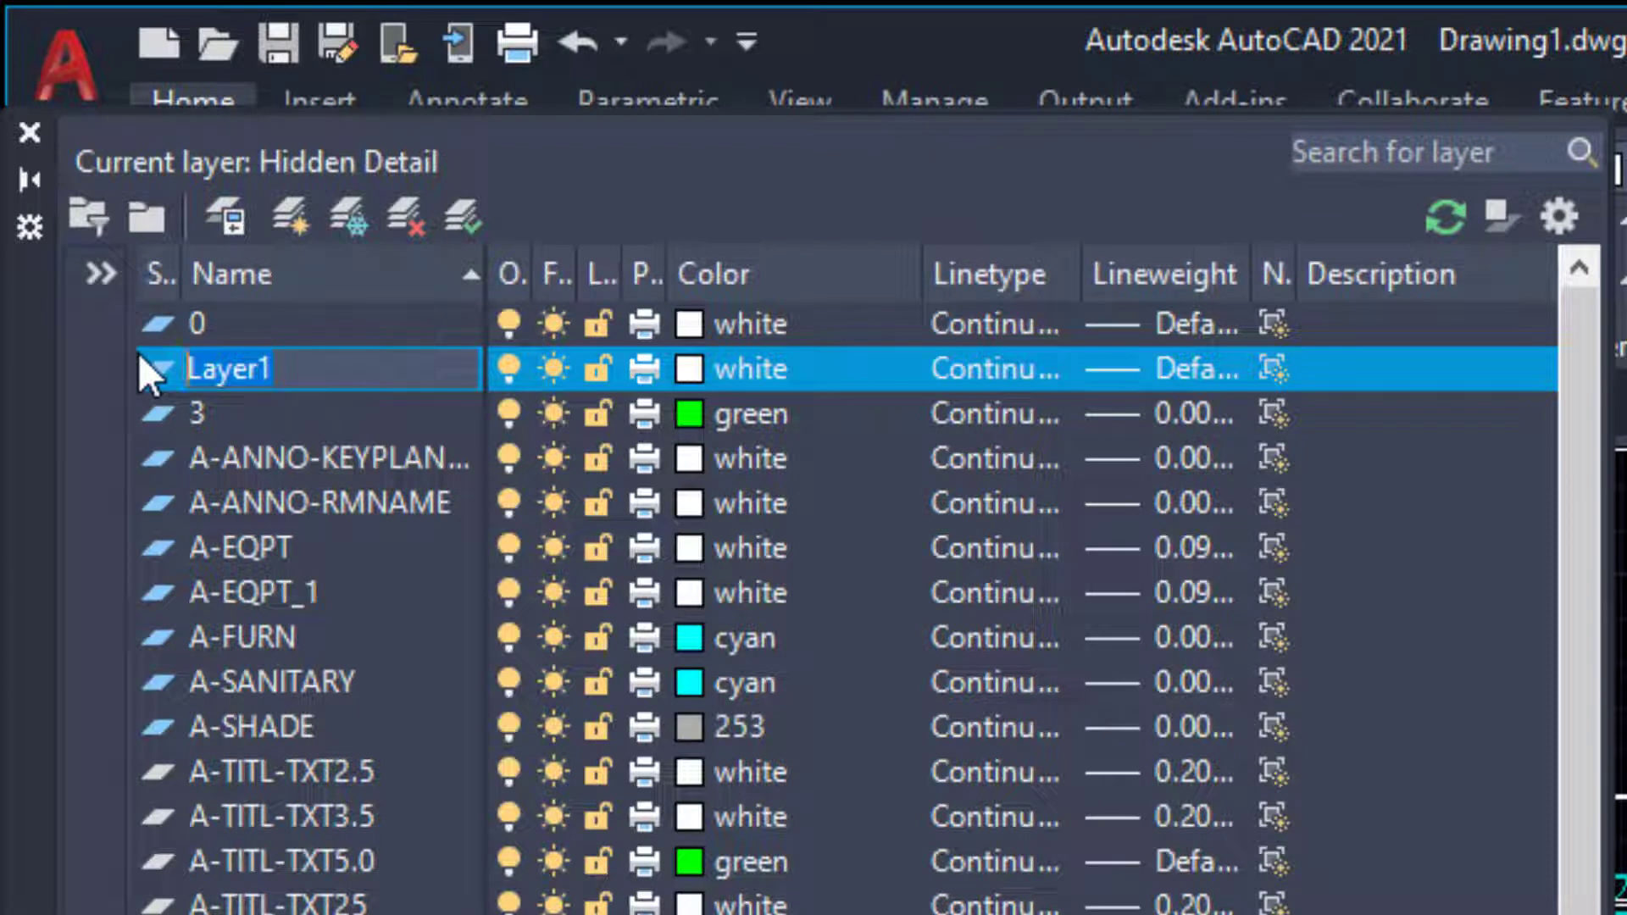
text(Di)
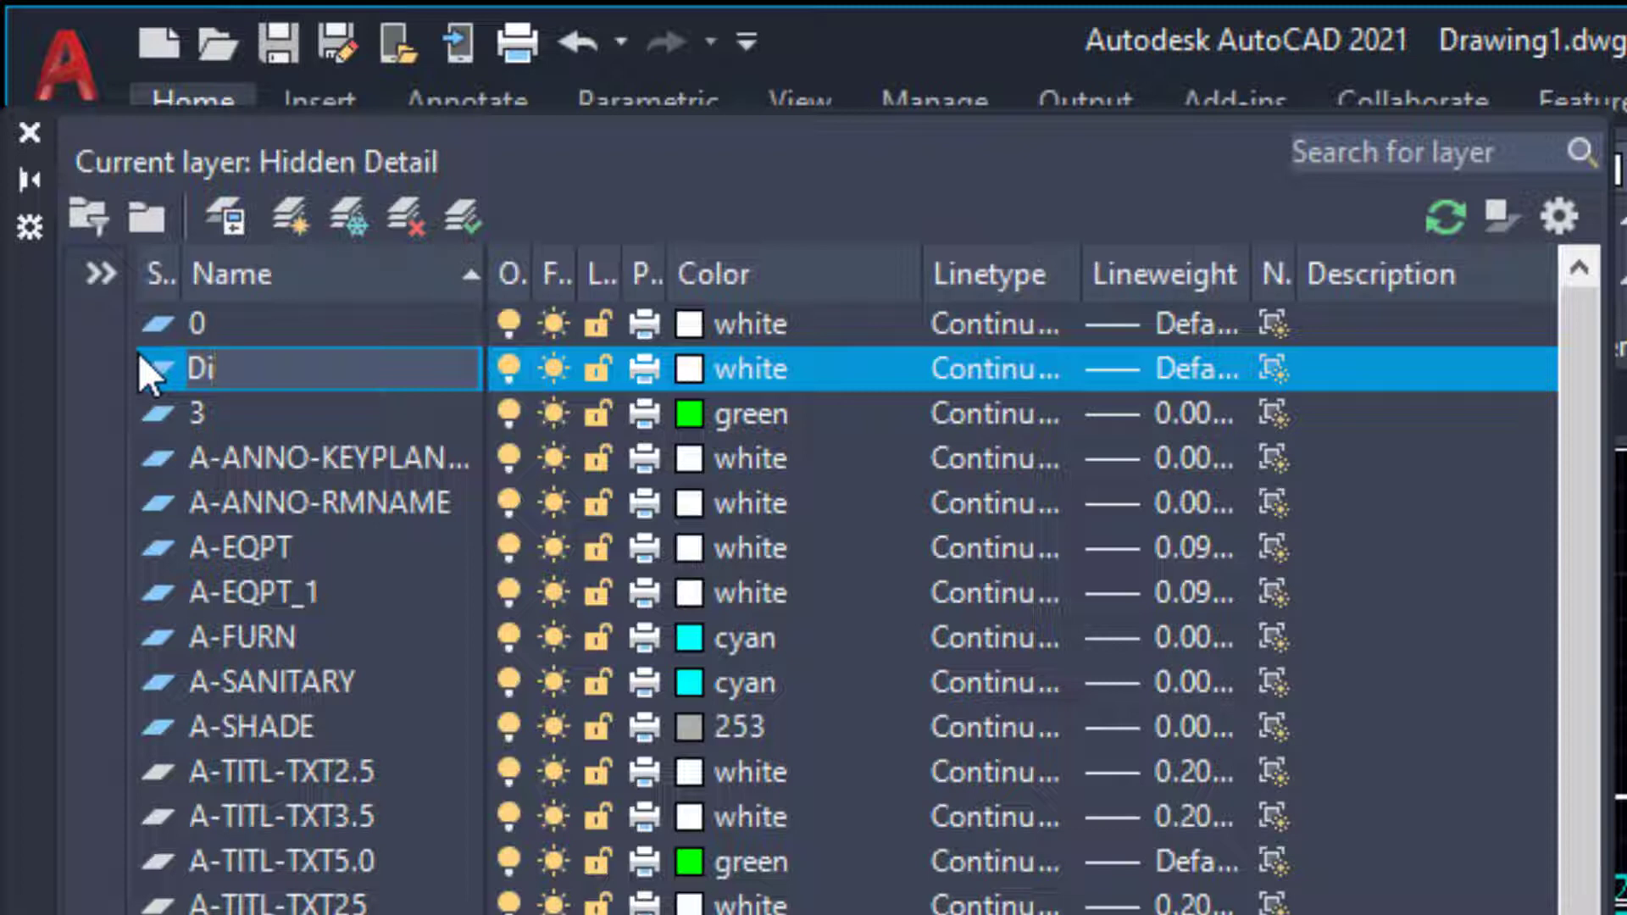
text(mensions)
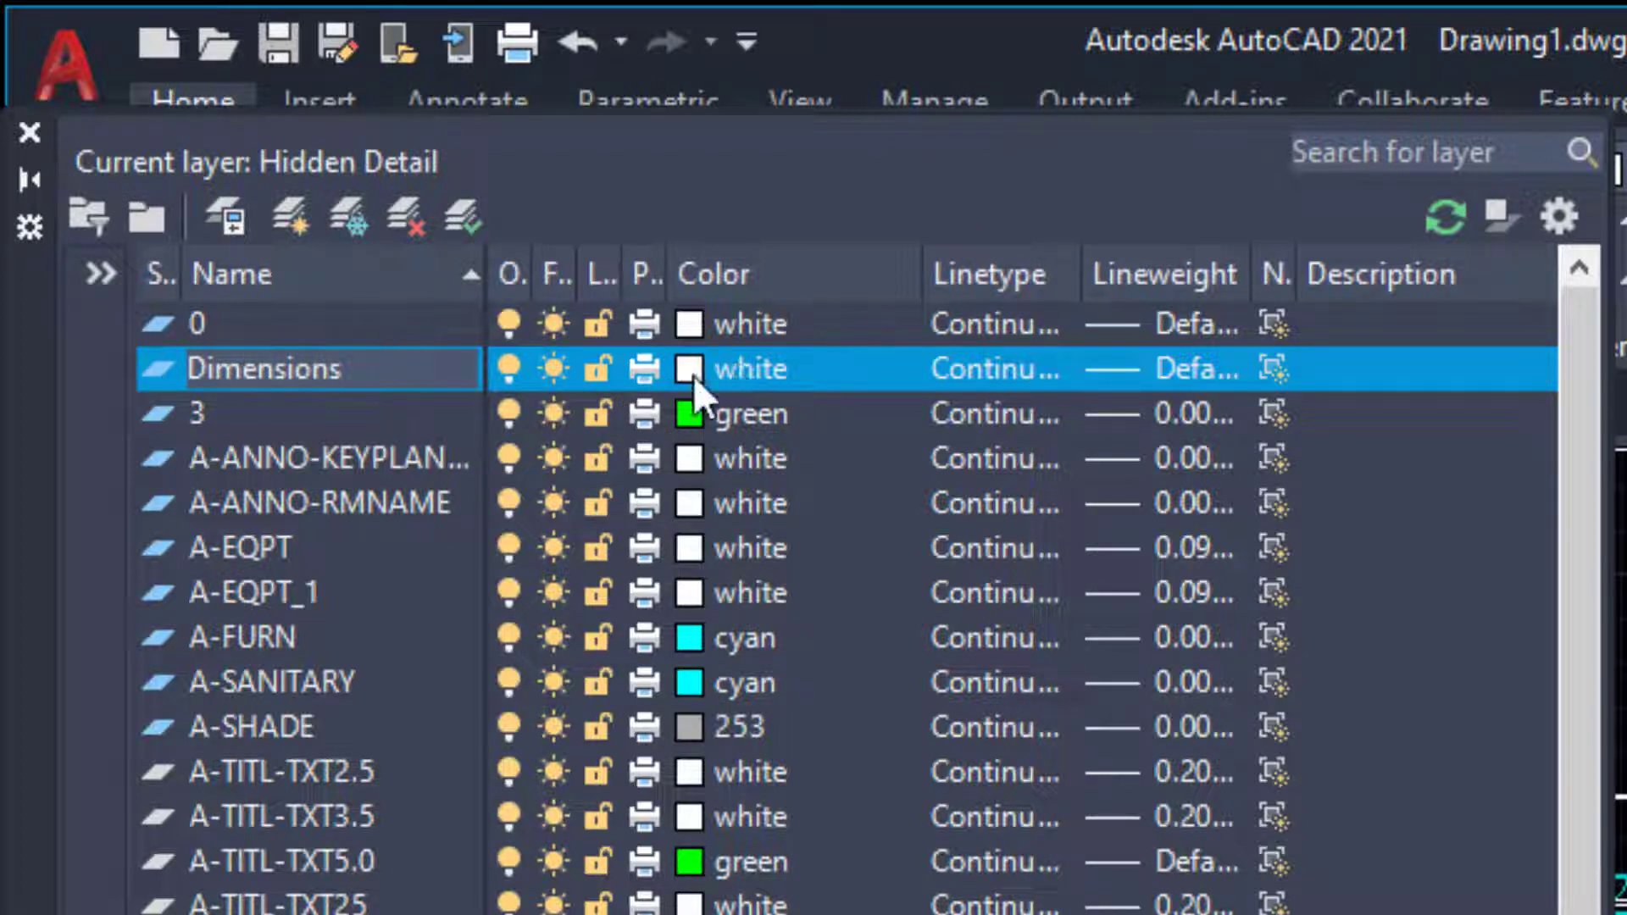
key(Return)
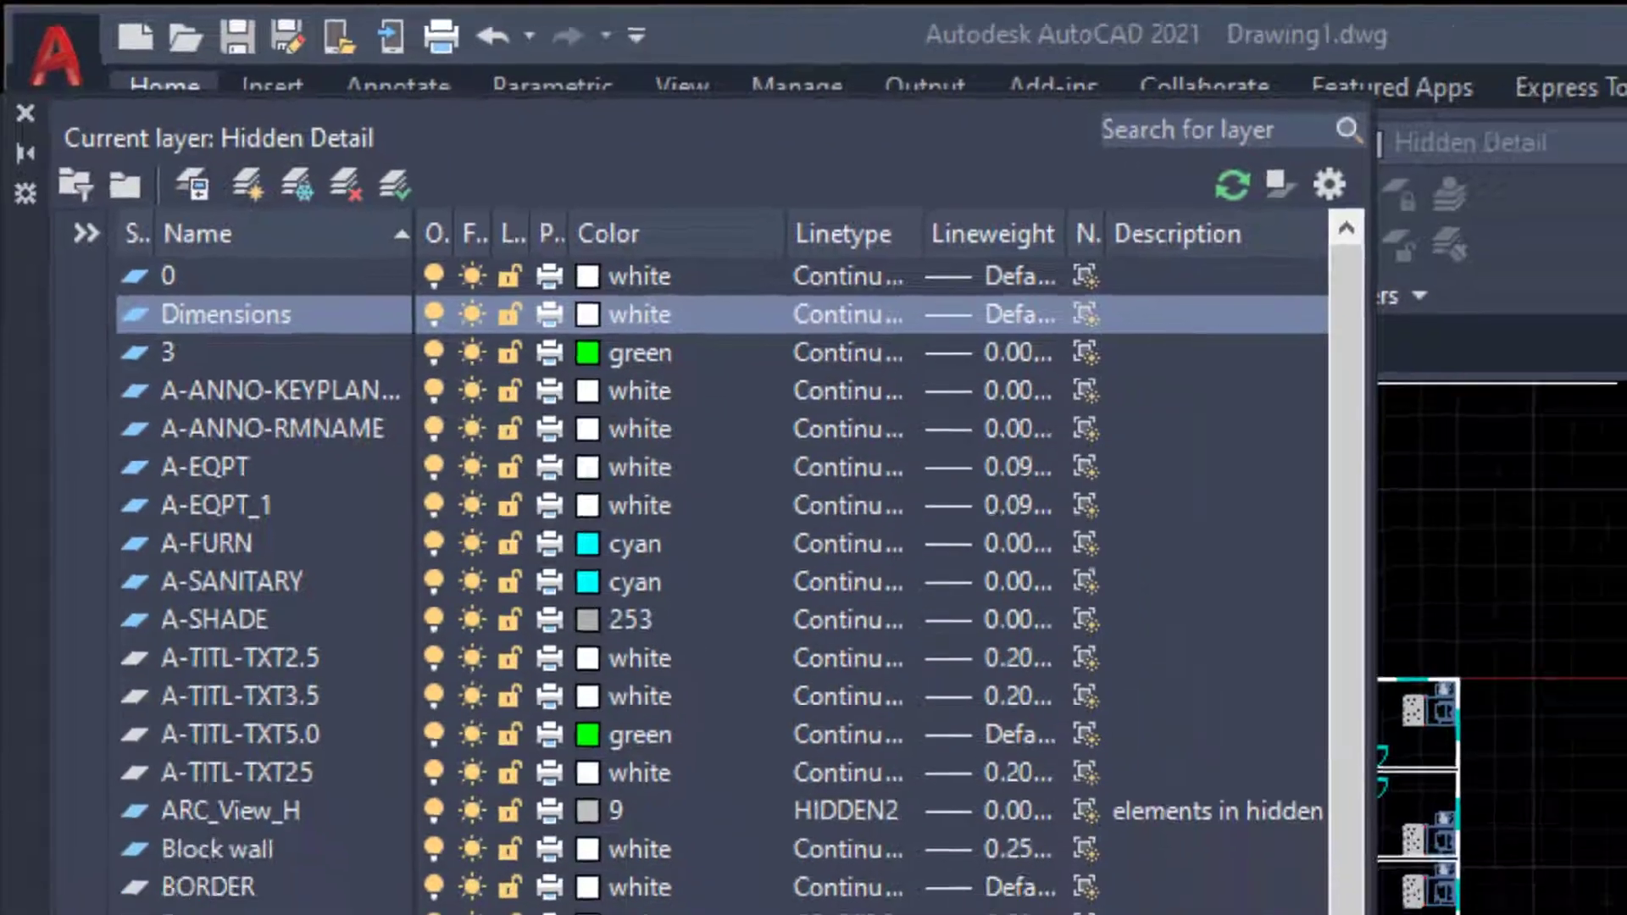
- Set the color of the Dimensions layer to index color 11
click(691, 369)
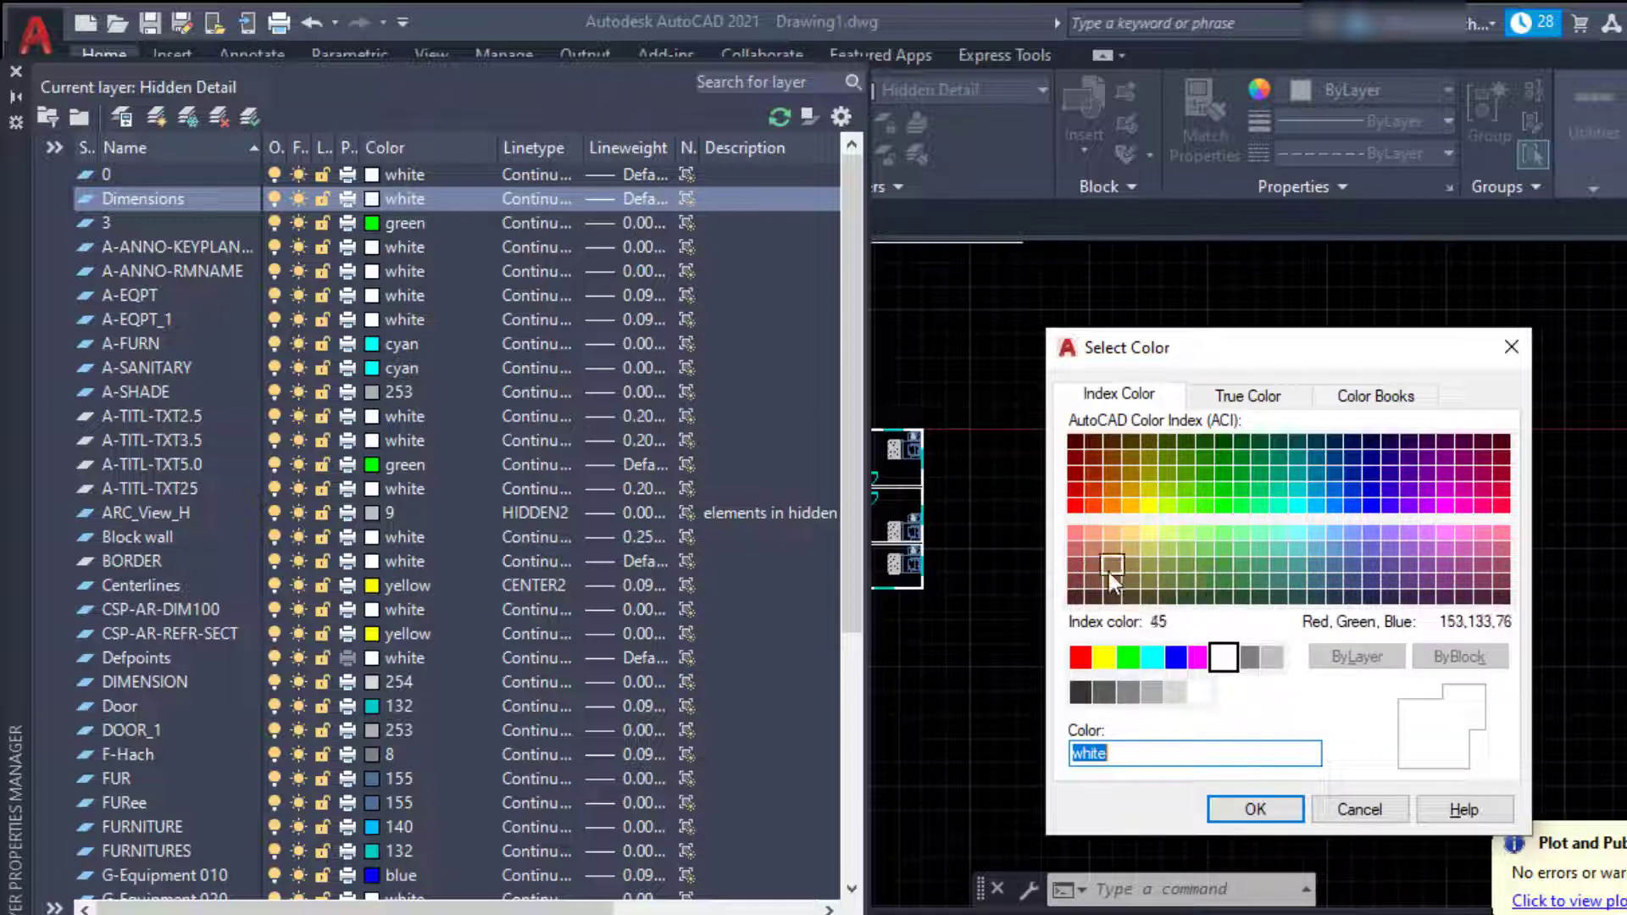
click(1076, 533)
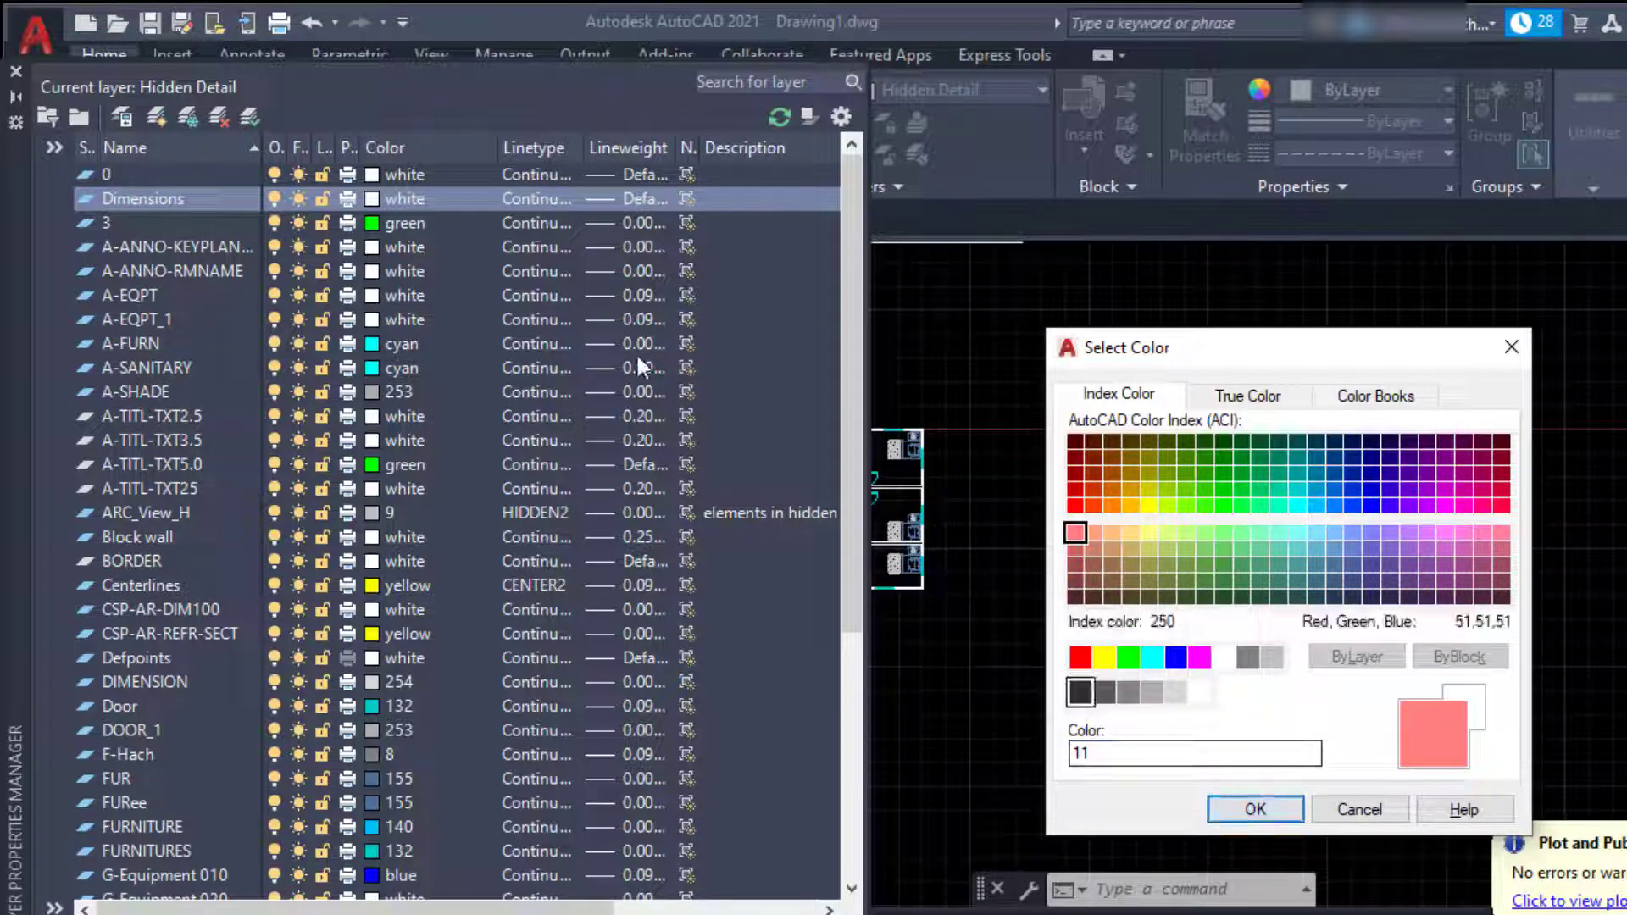
click(1248, 812)
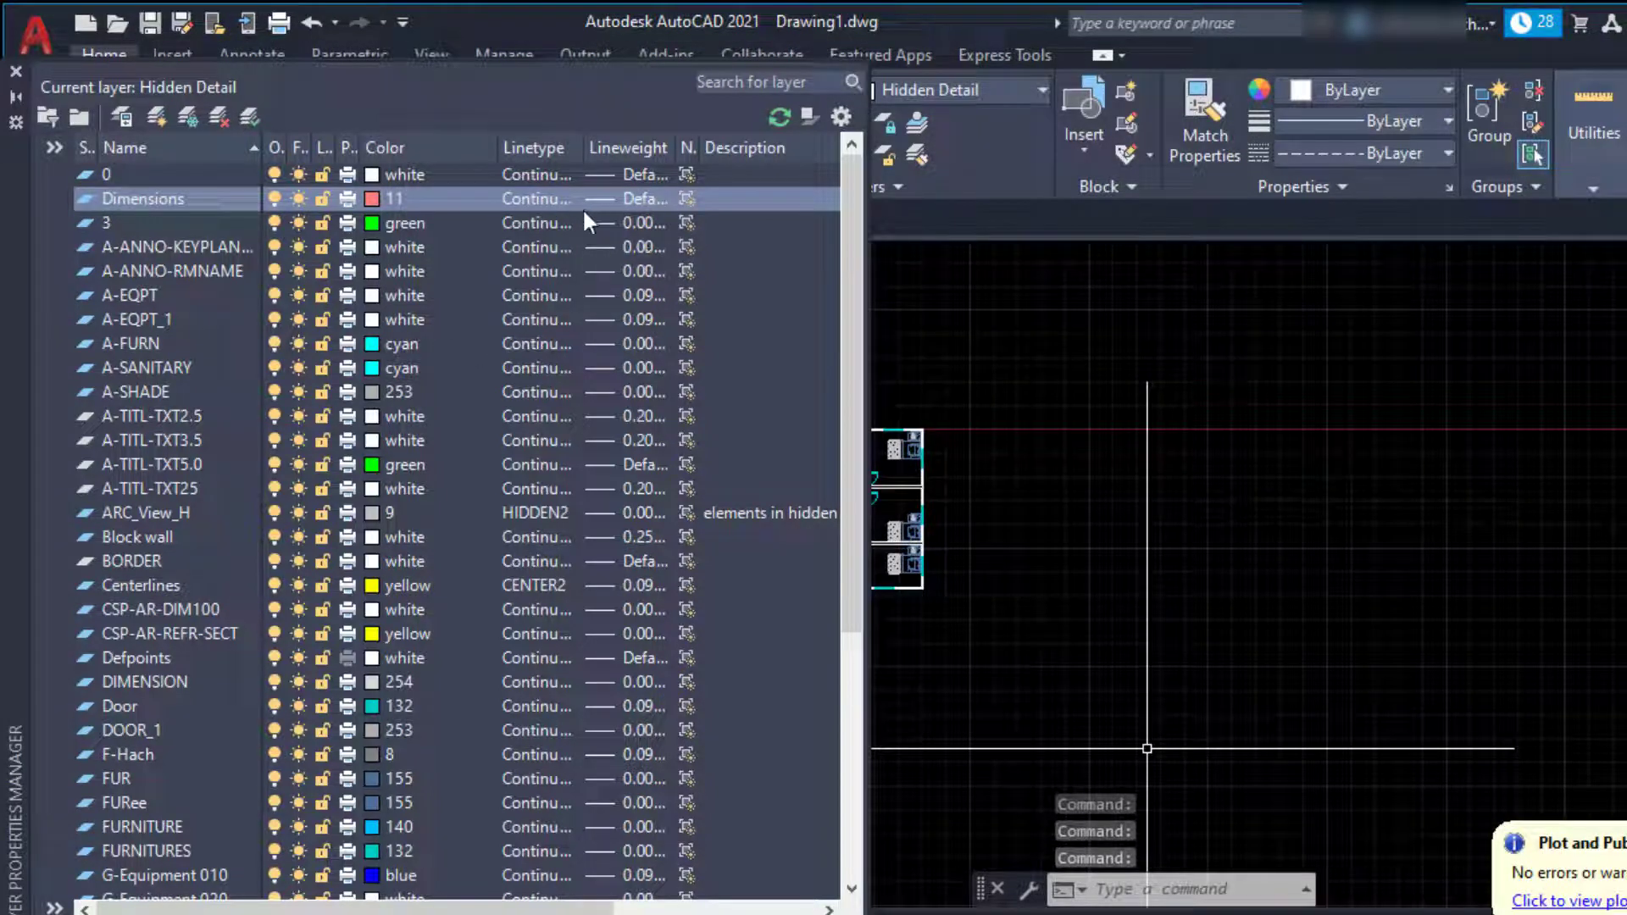
- Set the Dimensions layer's lineweight to 0.13 mm, make it the current layer and close the layer manager
click(606, 198)
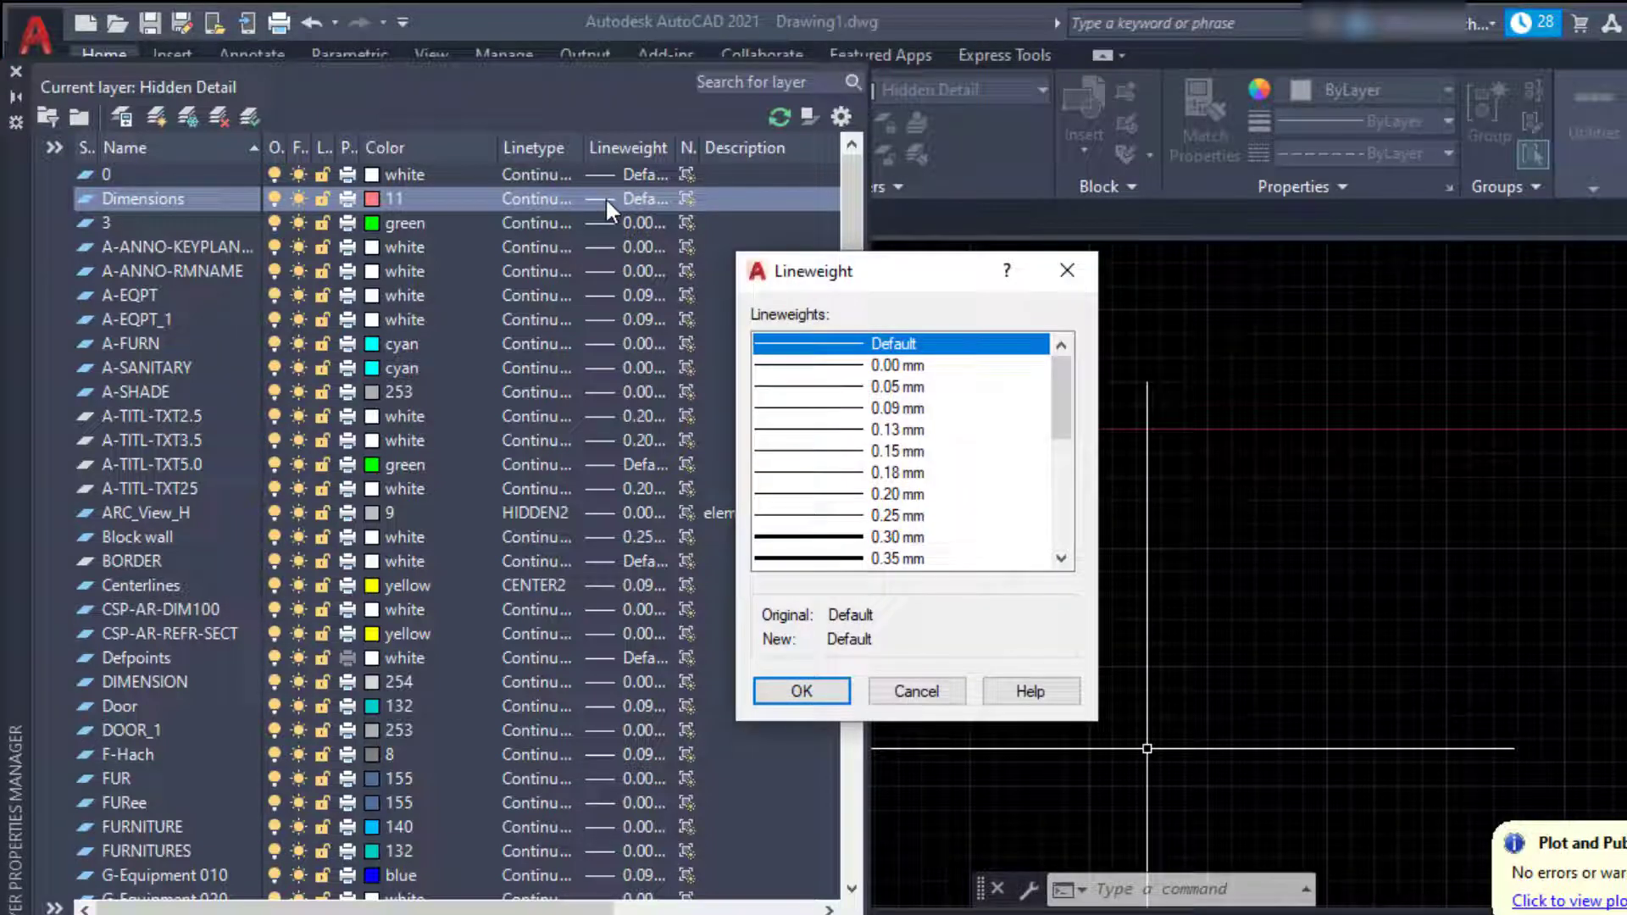
click(832, 431)
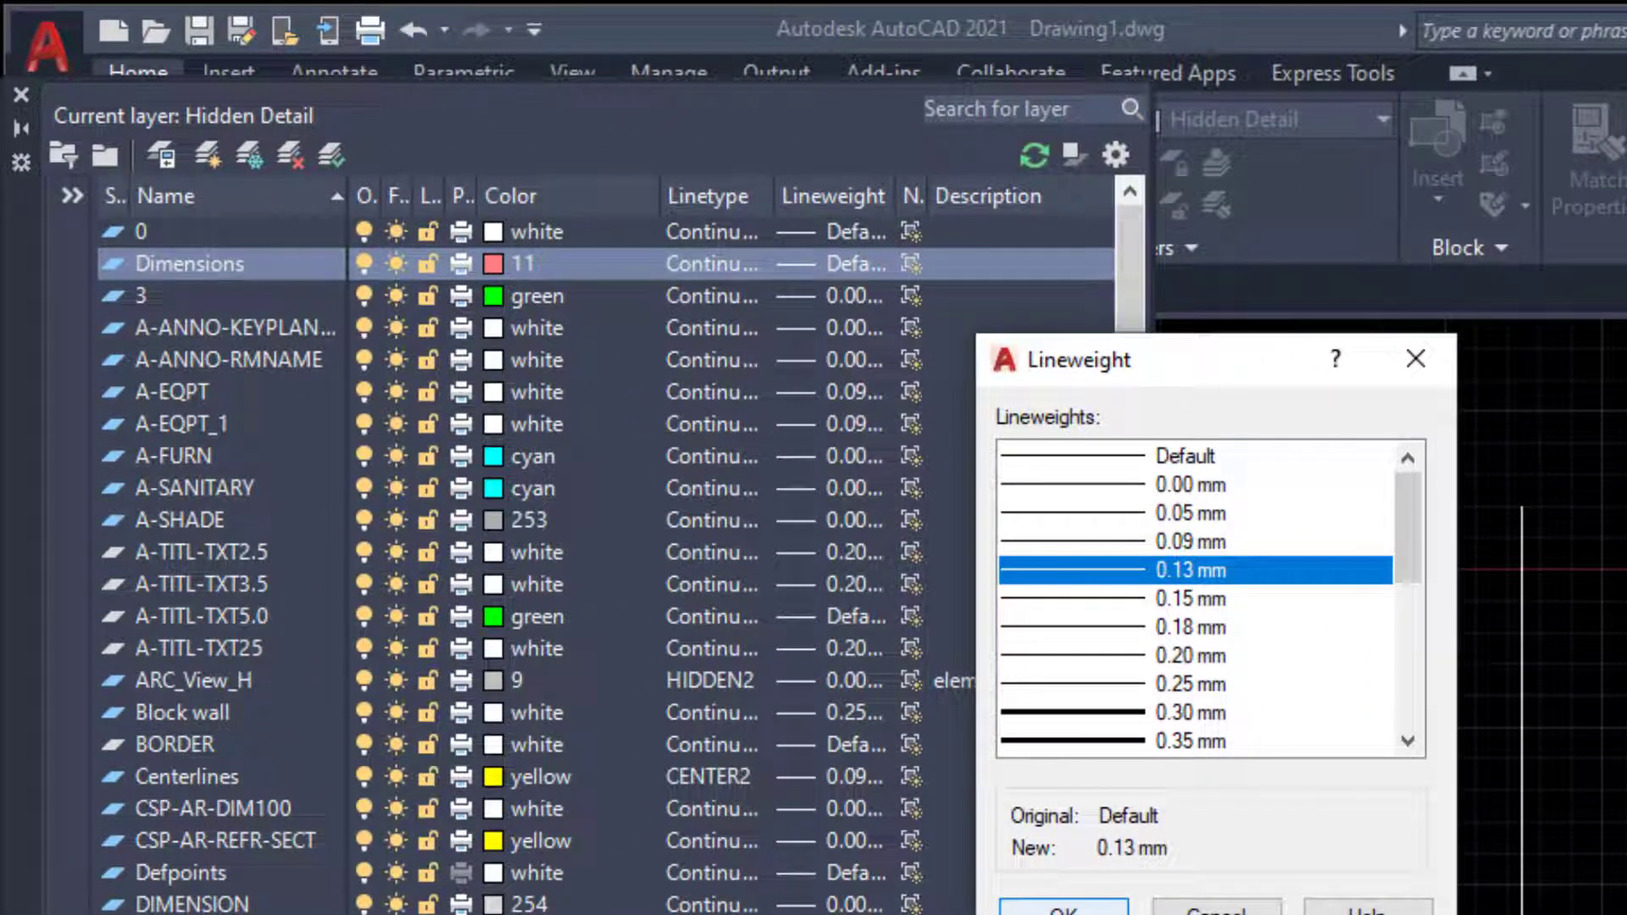
key(Return)
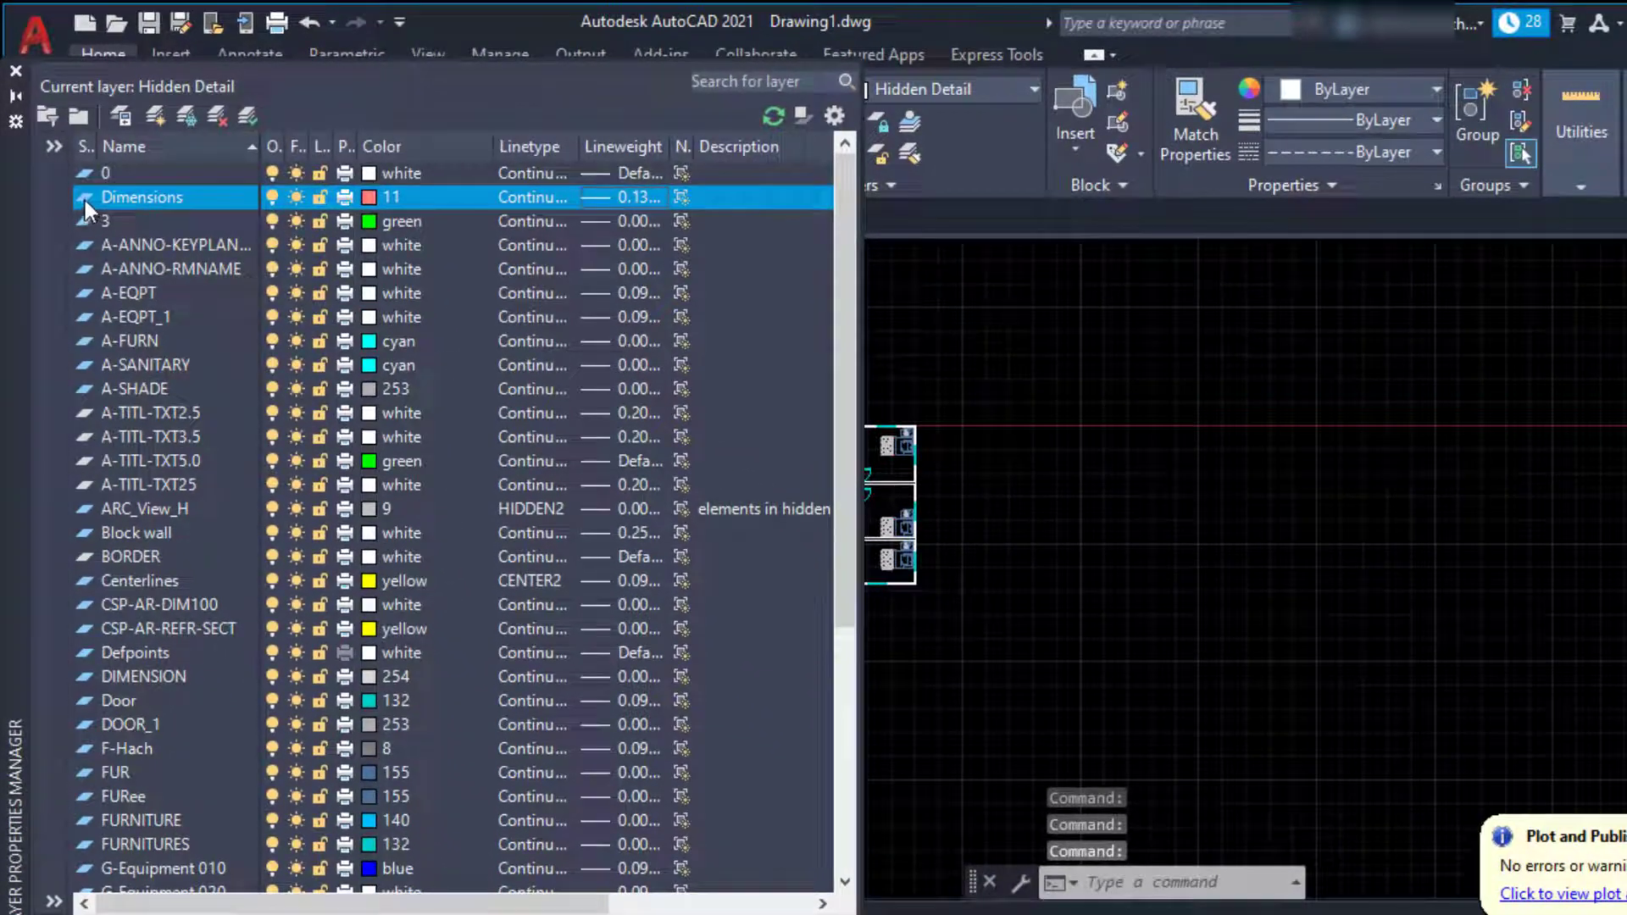
double_click(87, 206)
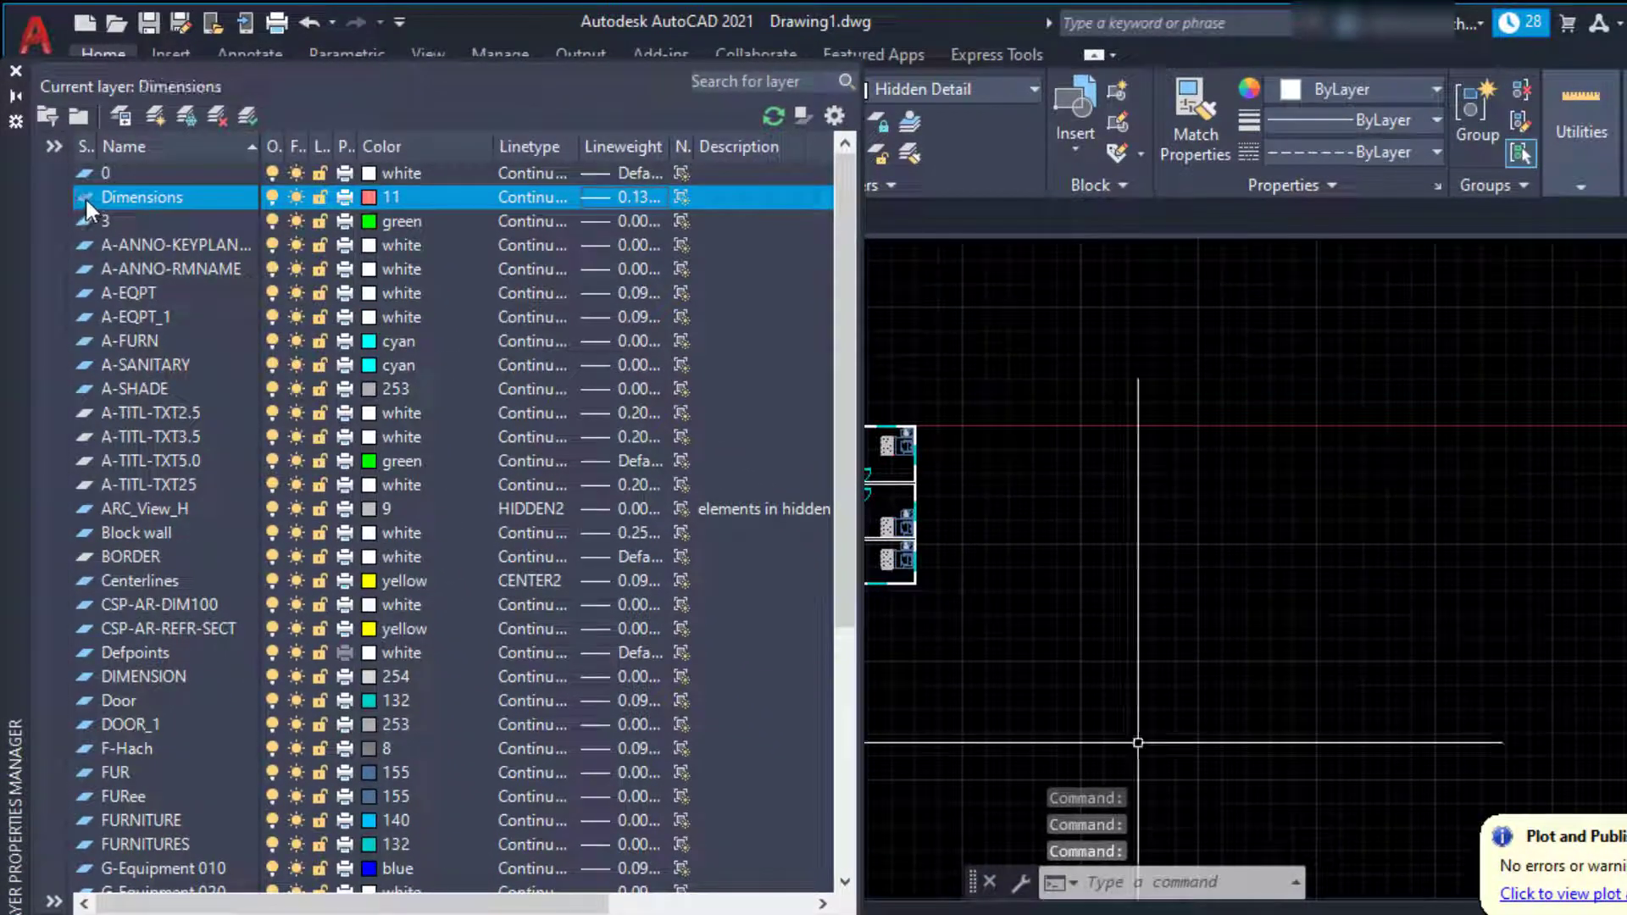
click(16, 70)
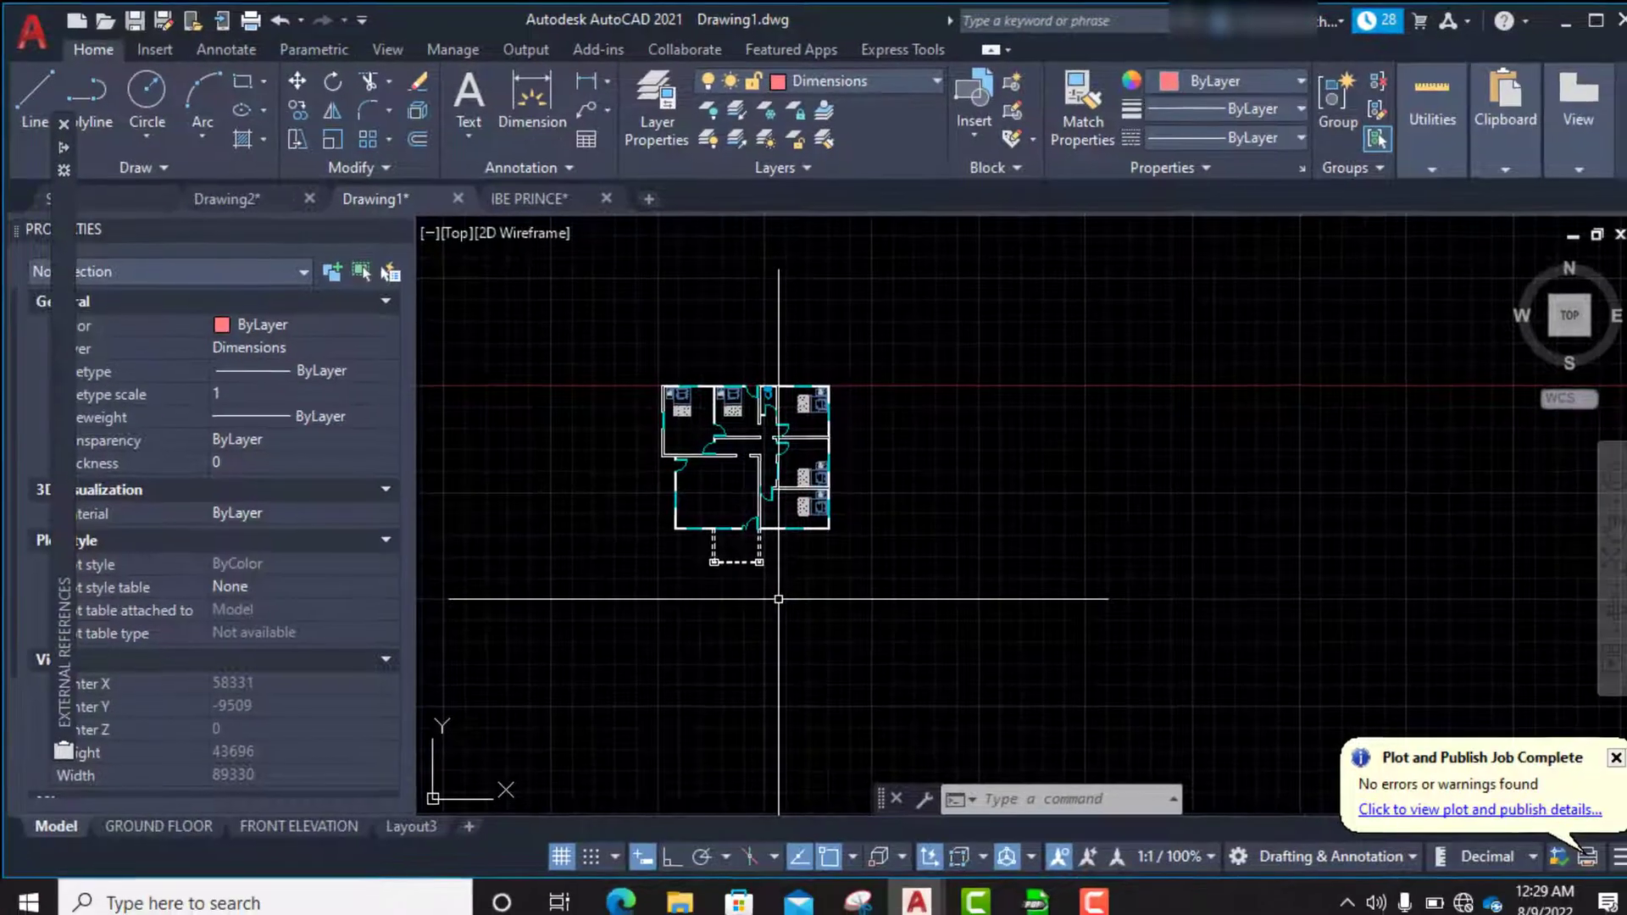
- Create a new dimension style named Scale 75 based on Standard, for all dimensions, and continue to its settings
text(DIn)
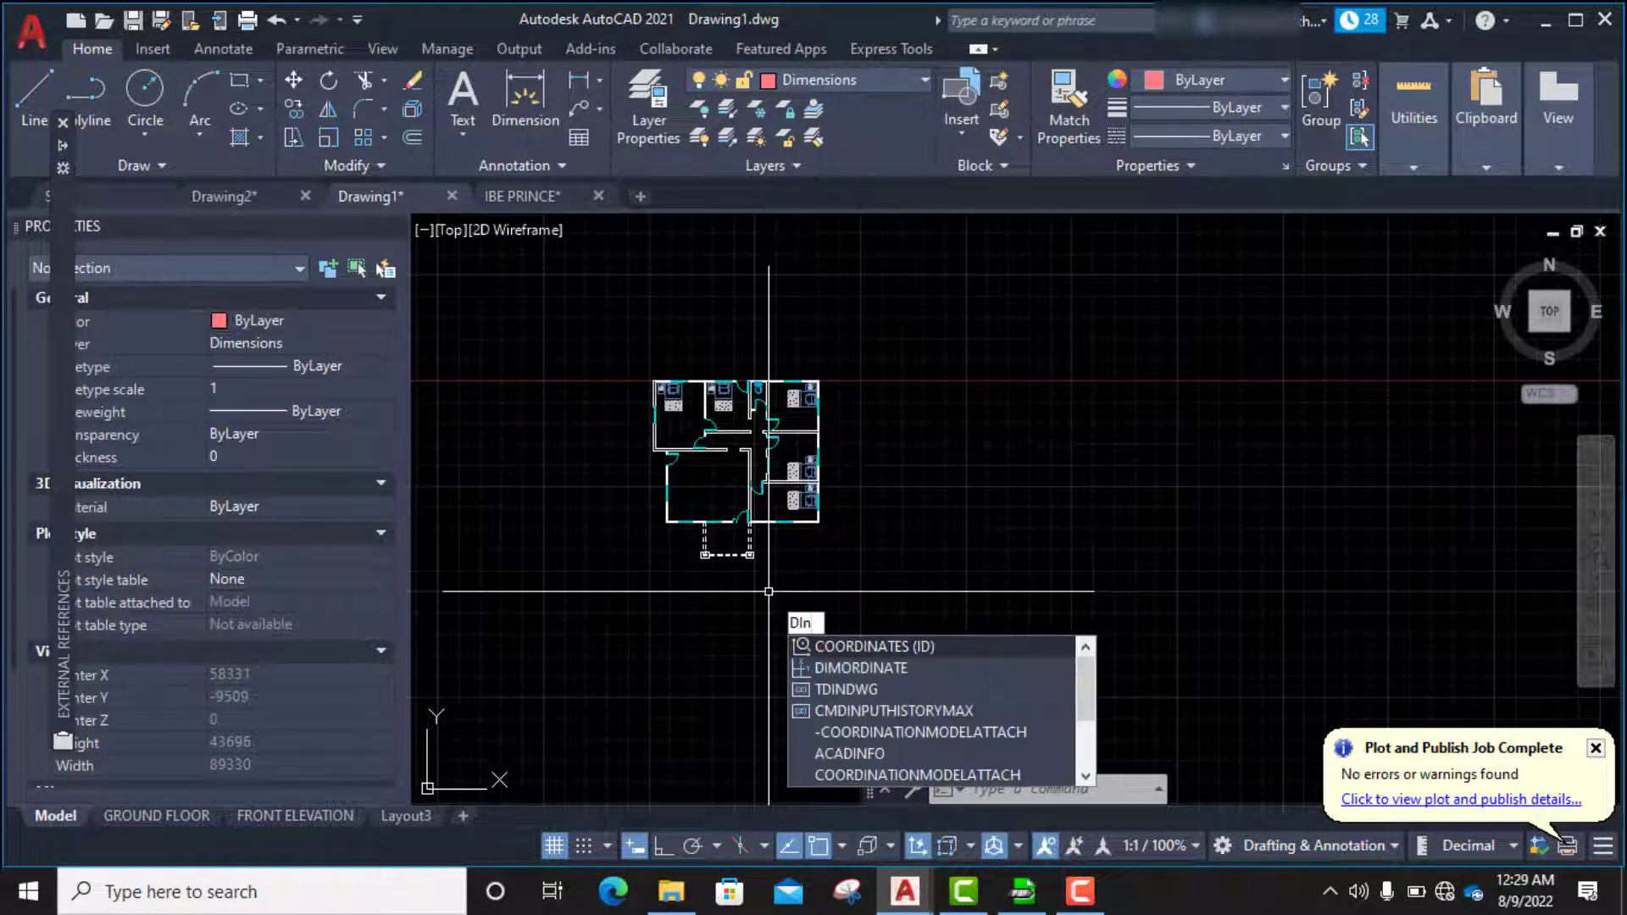
key(BackSpace)
text(MSTY)
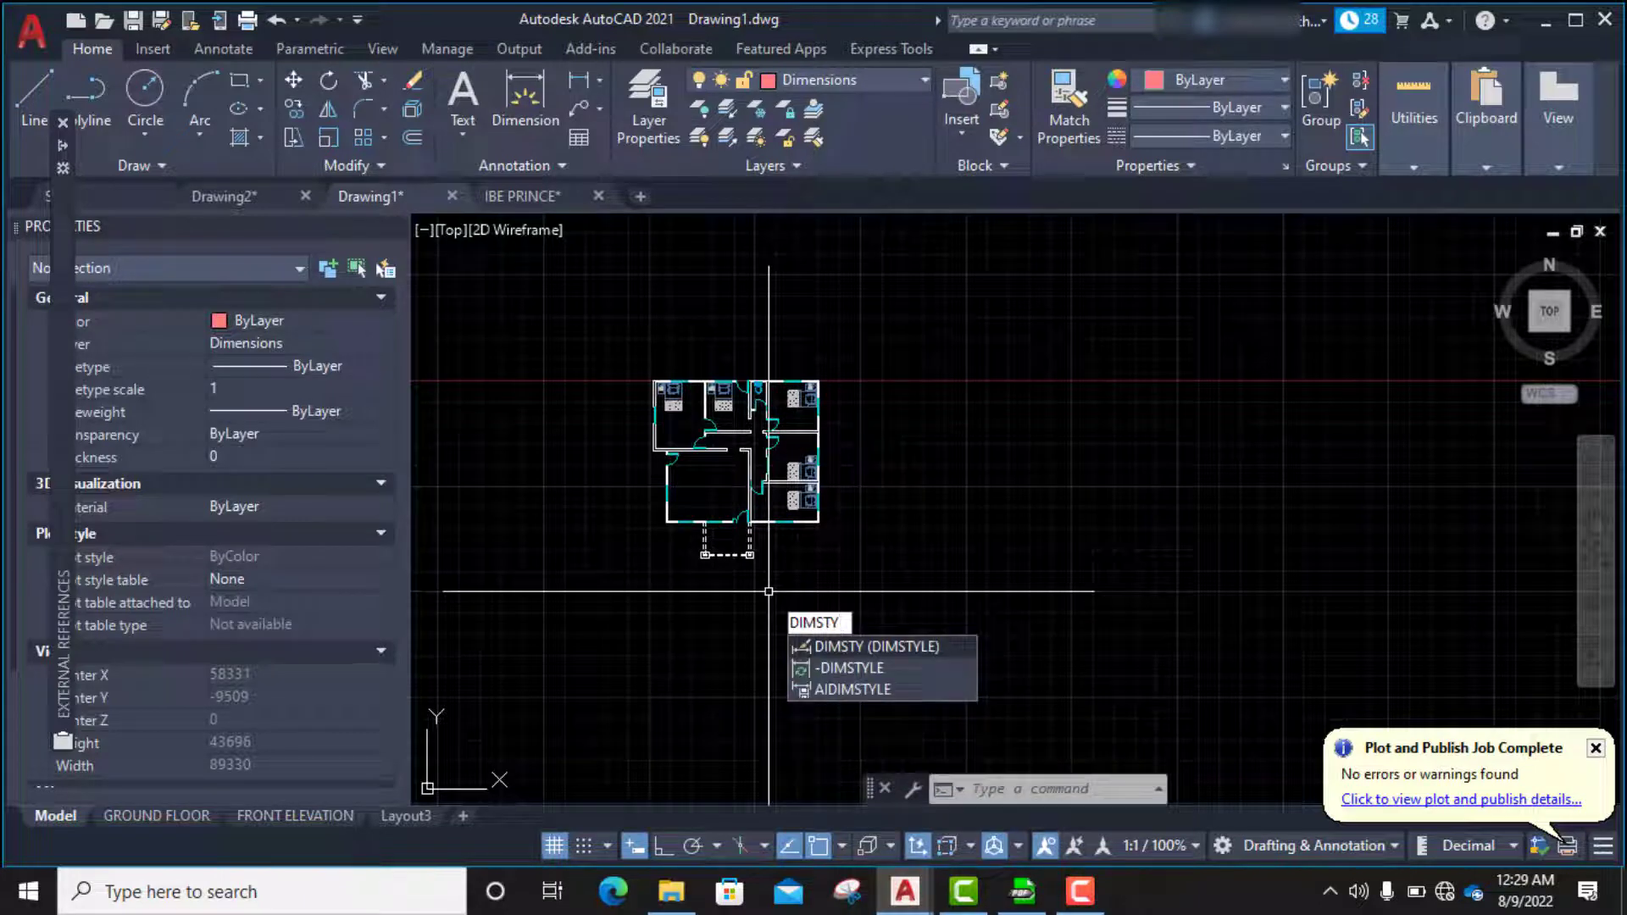
key(Return)
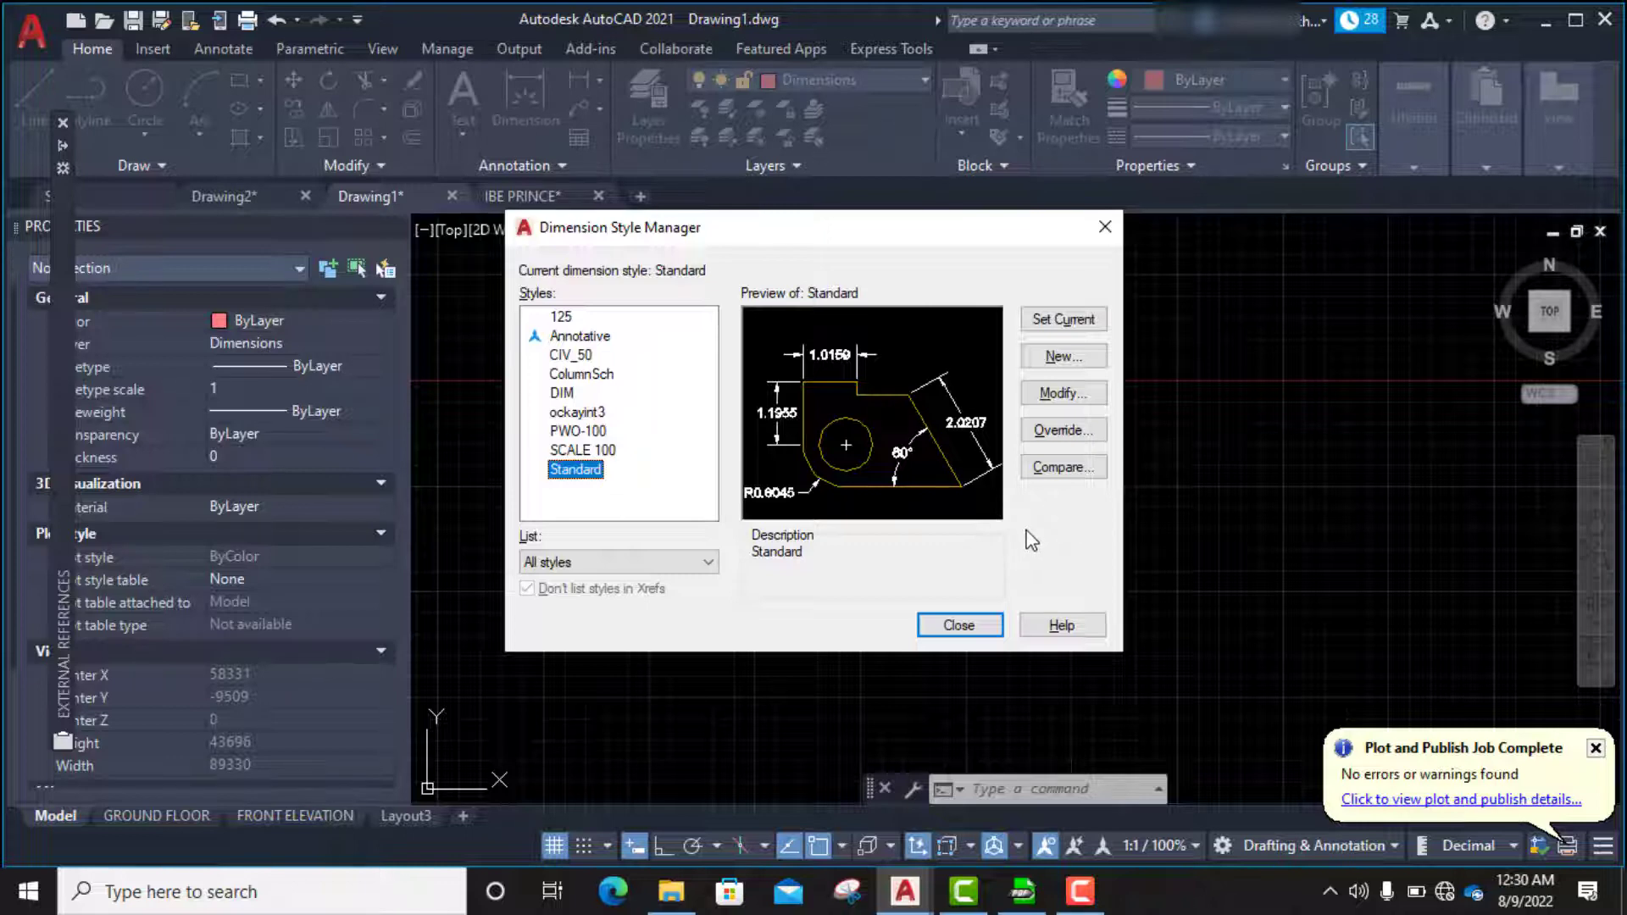
click(1080, 365)
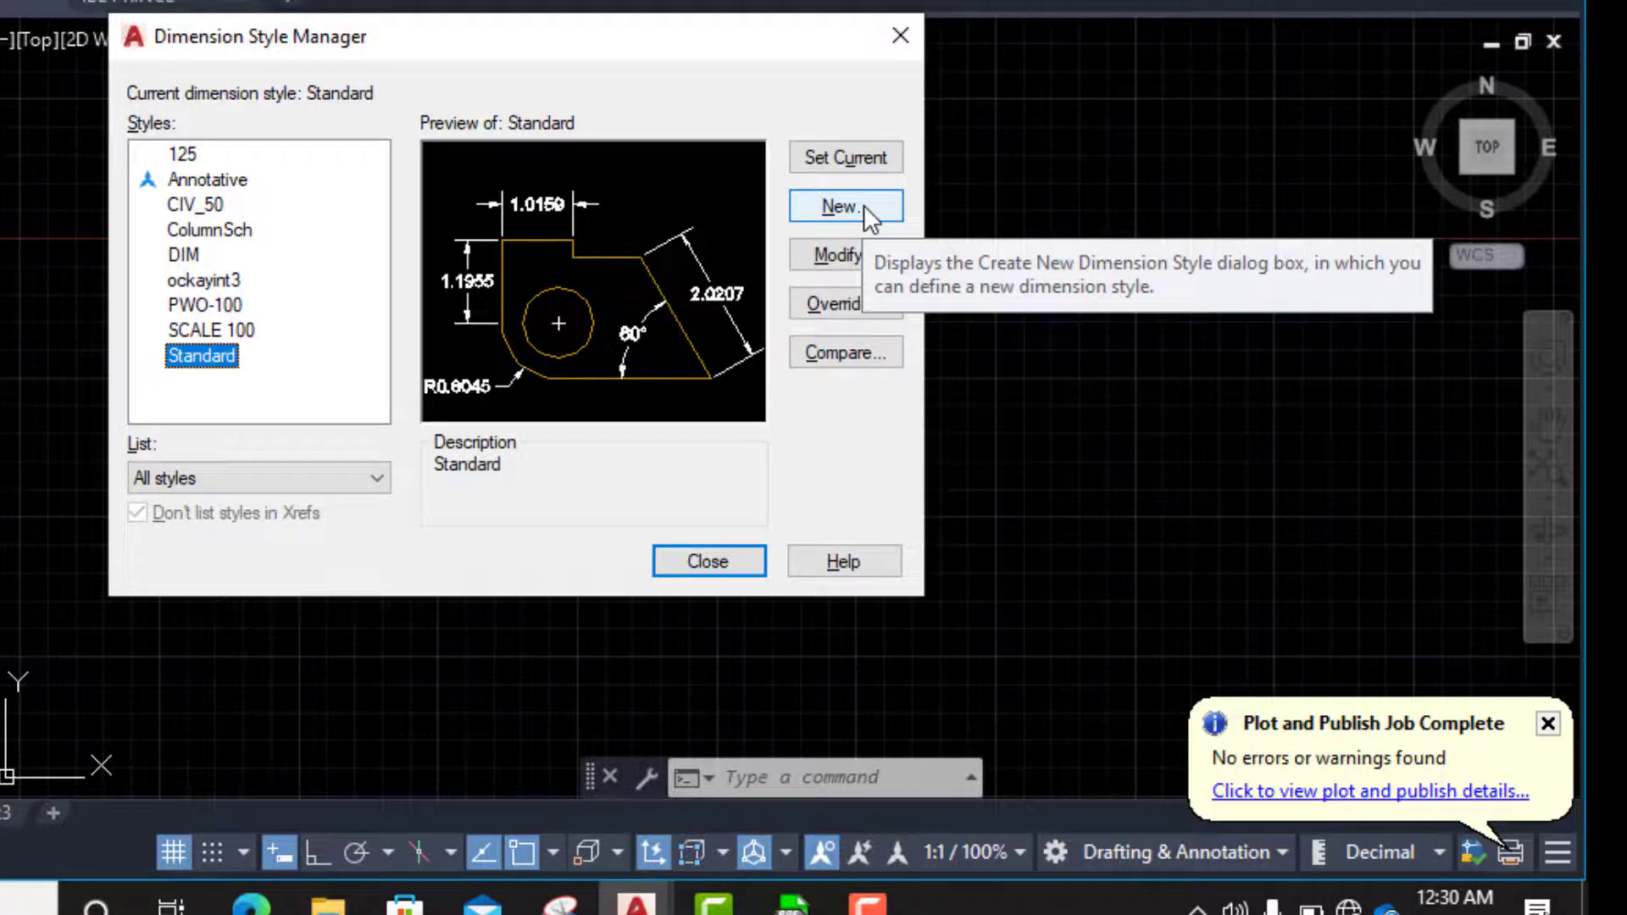
click(863, 207)
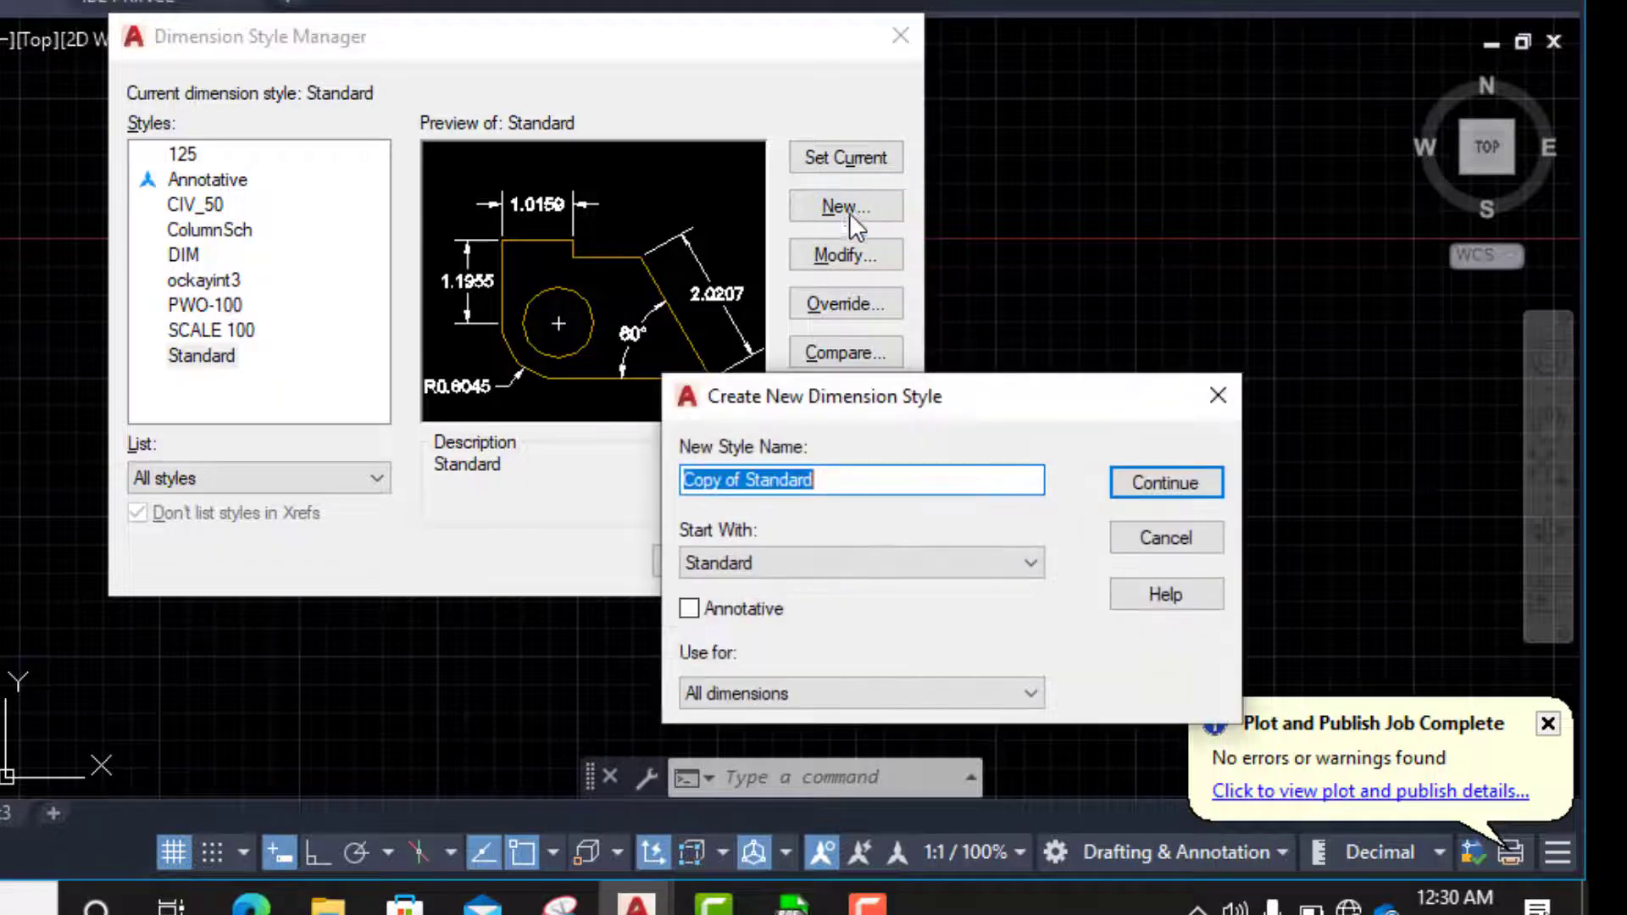
drag(1008, 412, 804, 199)
drag(630, 268, 479, 269)
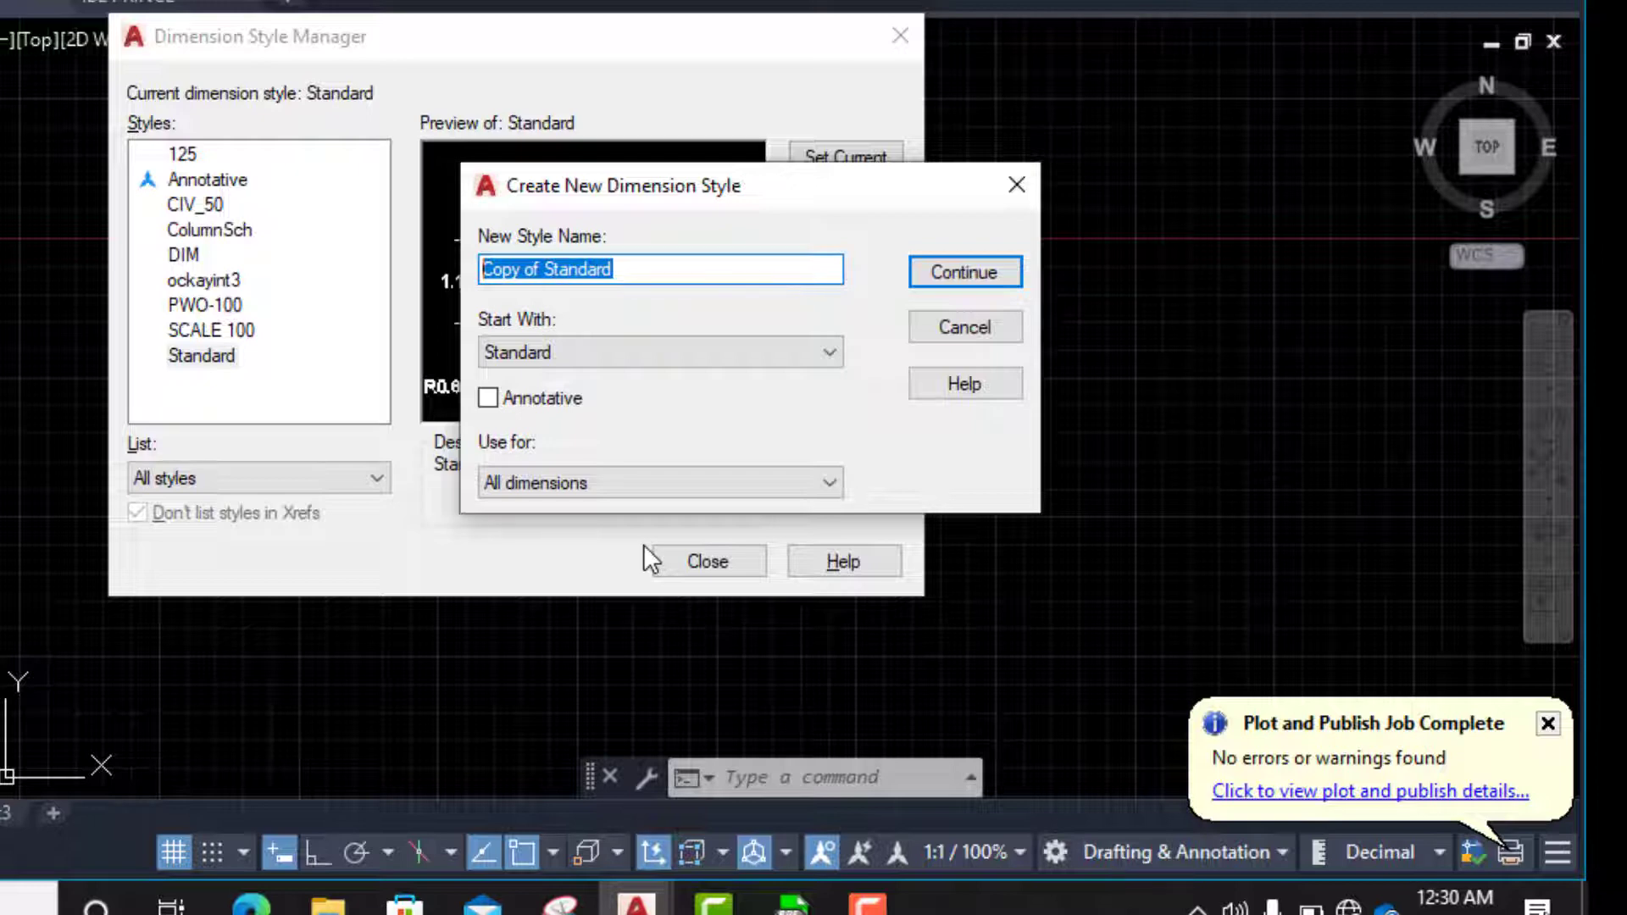
text(Scale)
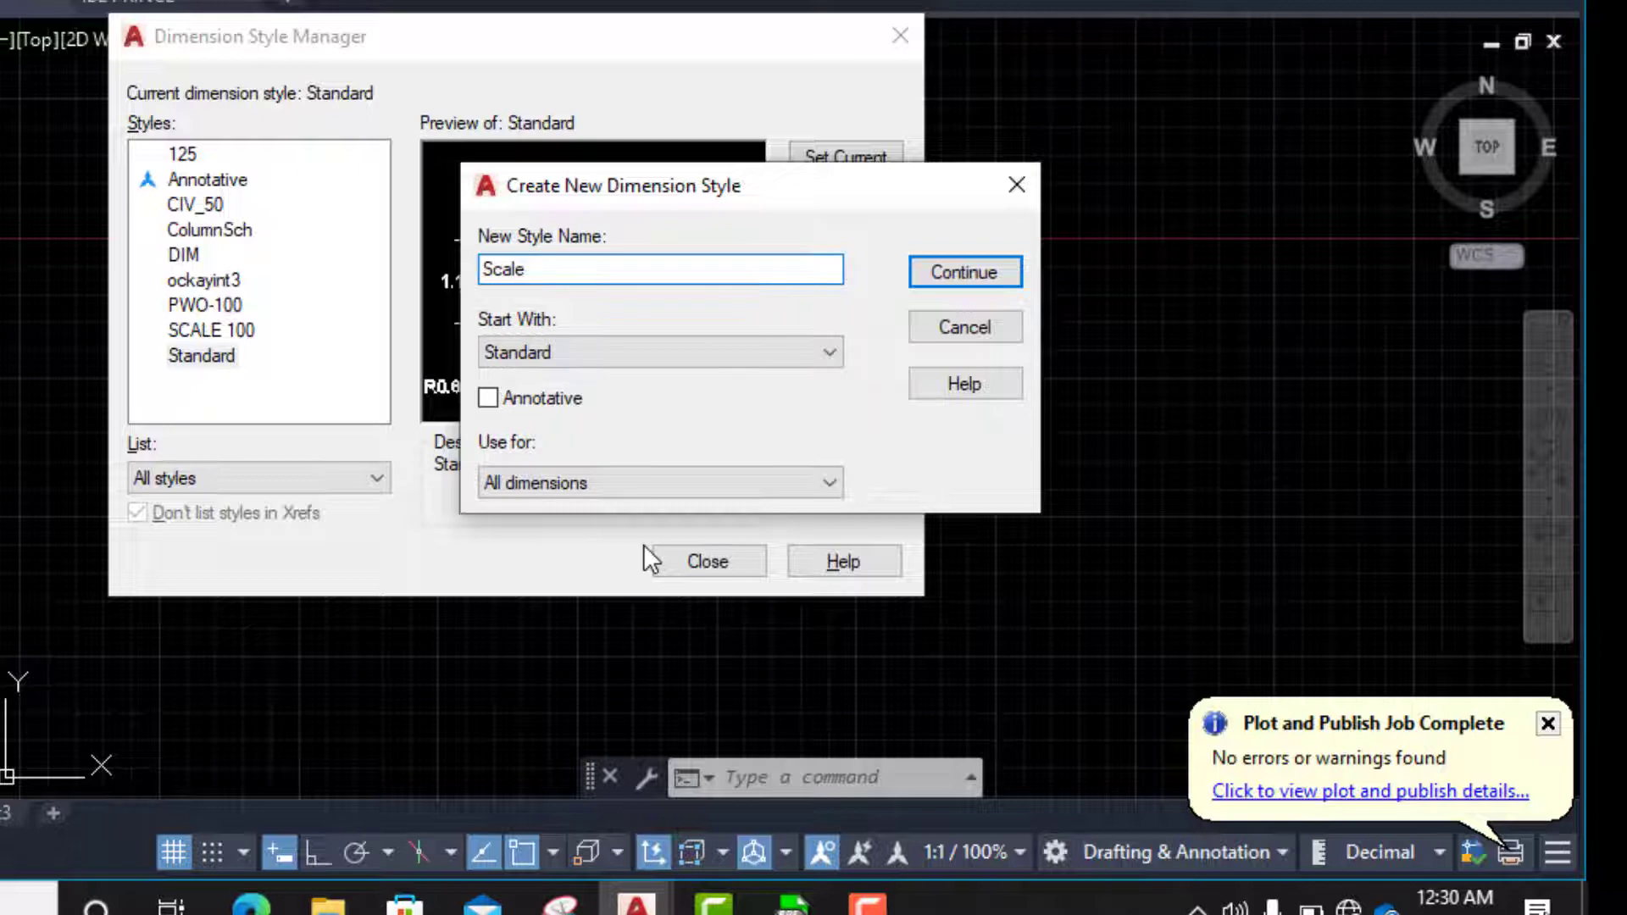
text( 75)
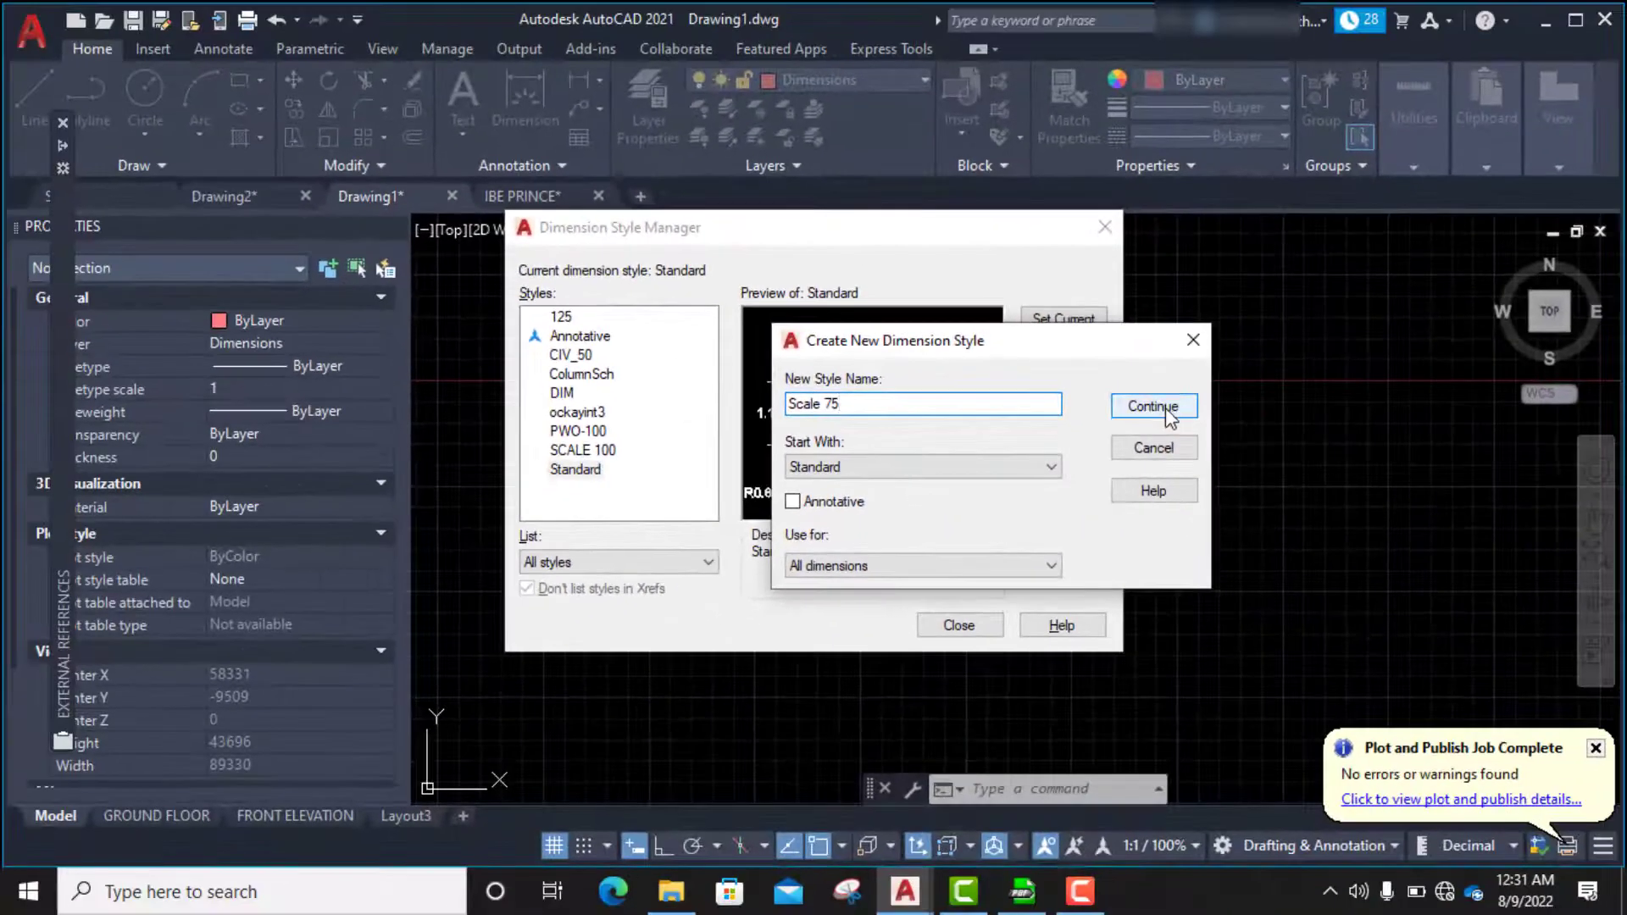
click(1301, 377)
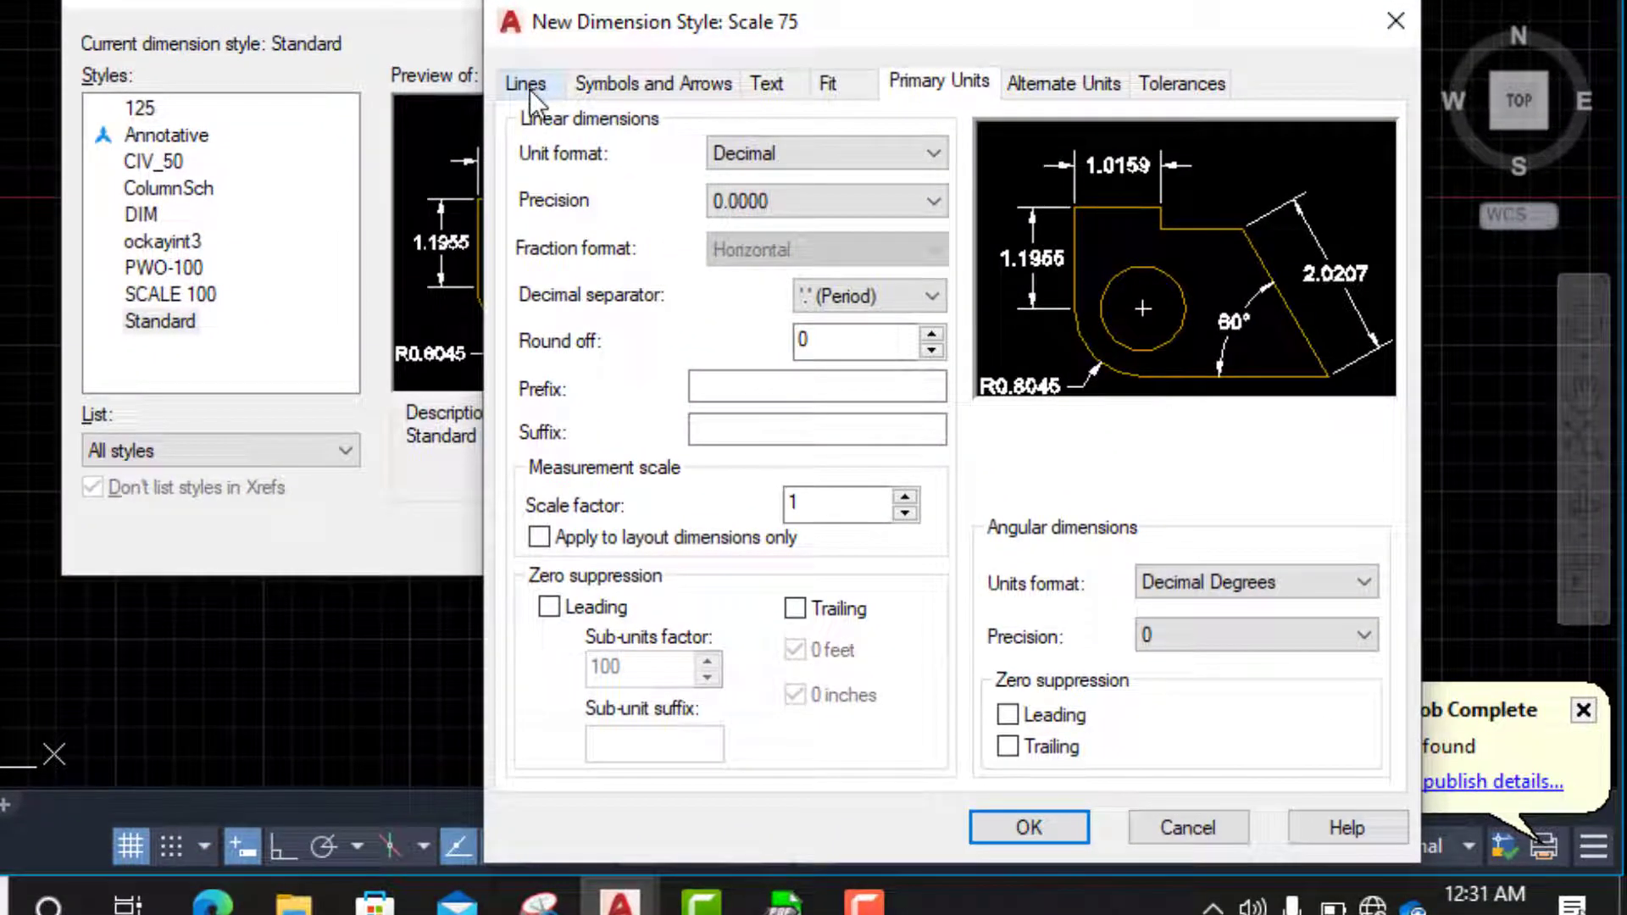
- Look through the new style's line, symbol and arrow, text, fit and primary unit settings
click(527, 86)
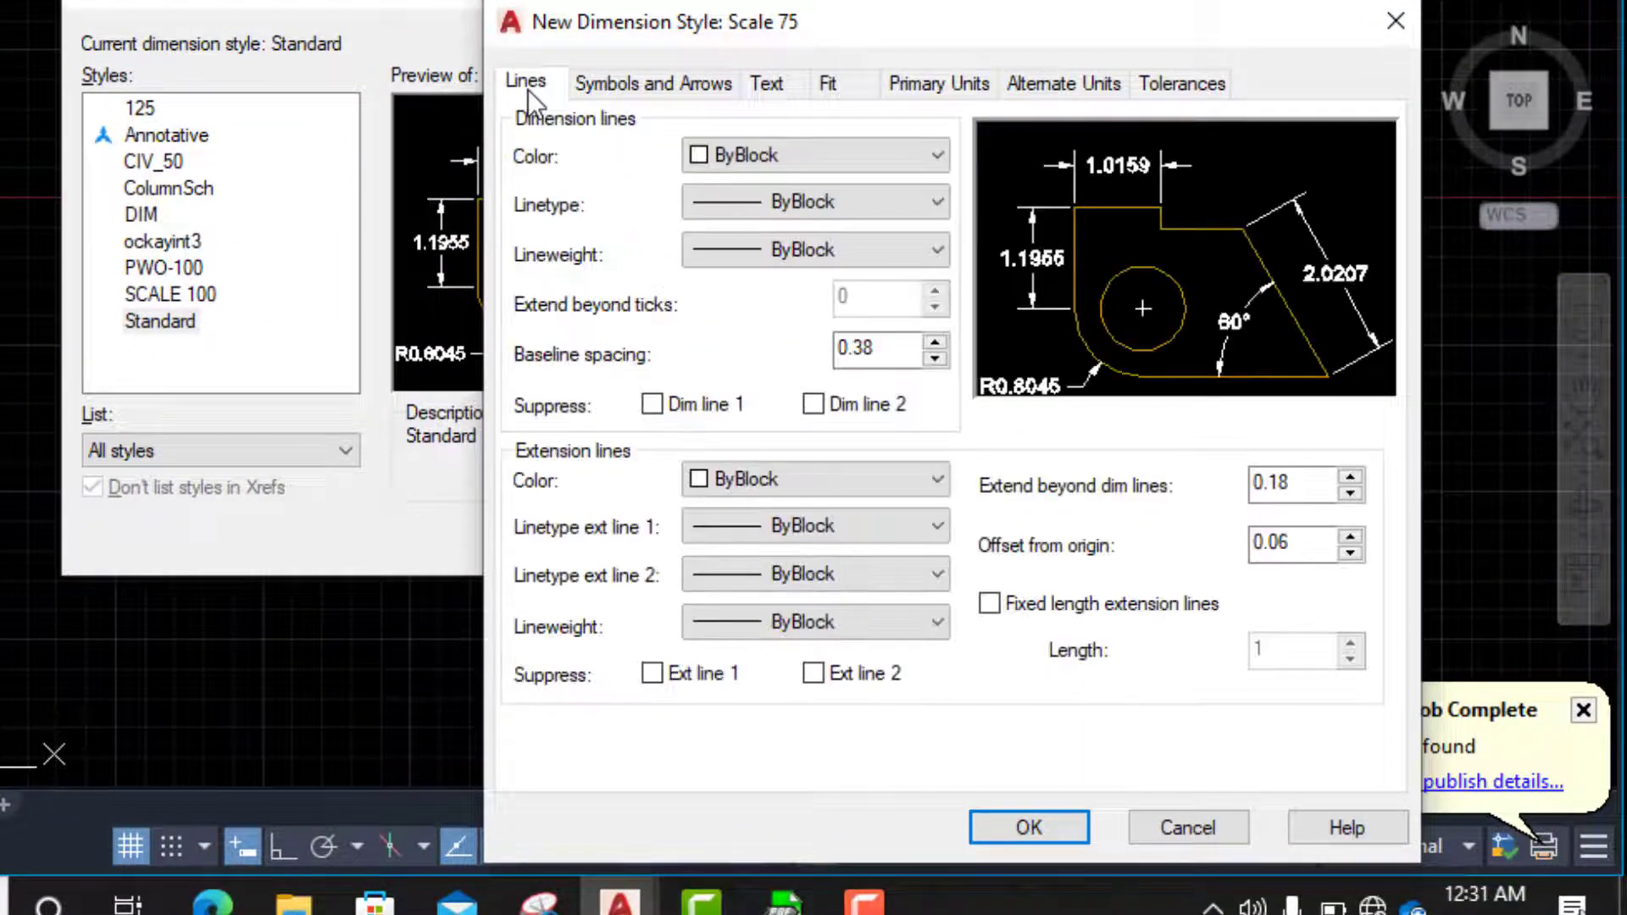
click(632, 84)
click(766, 85)
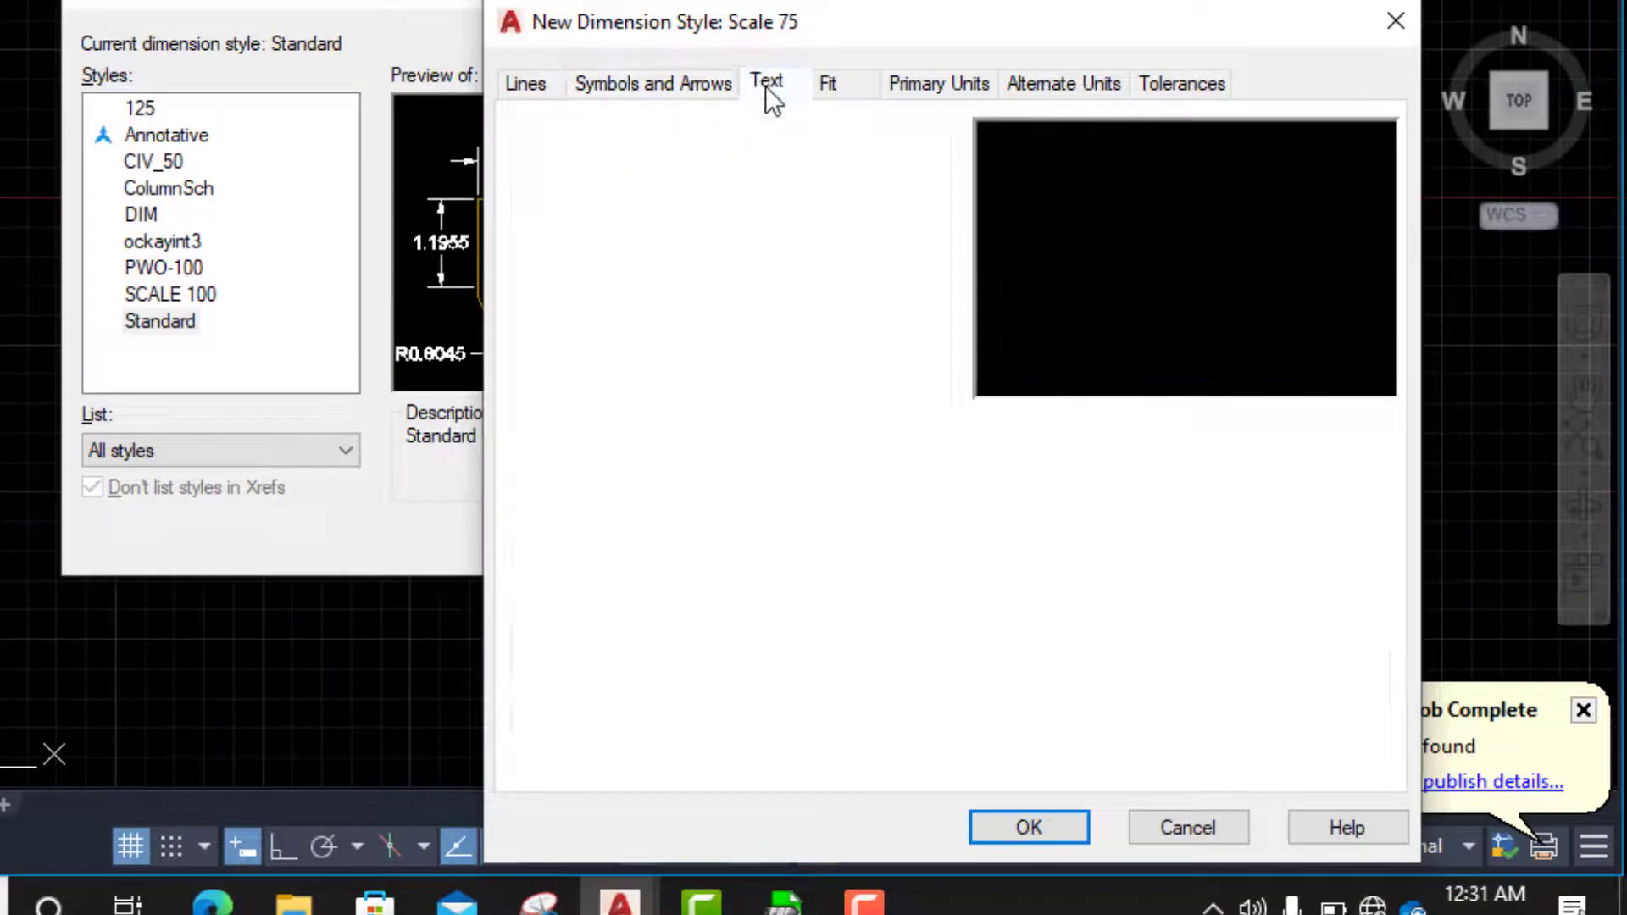
click(854, 95)
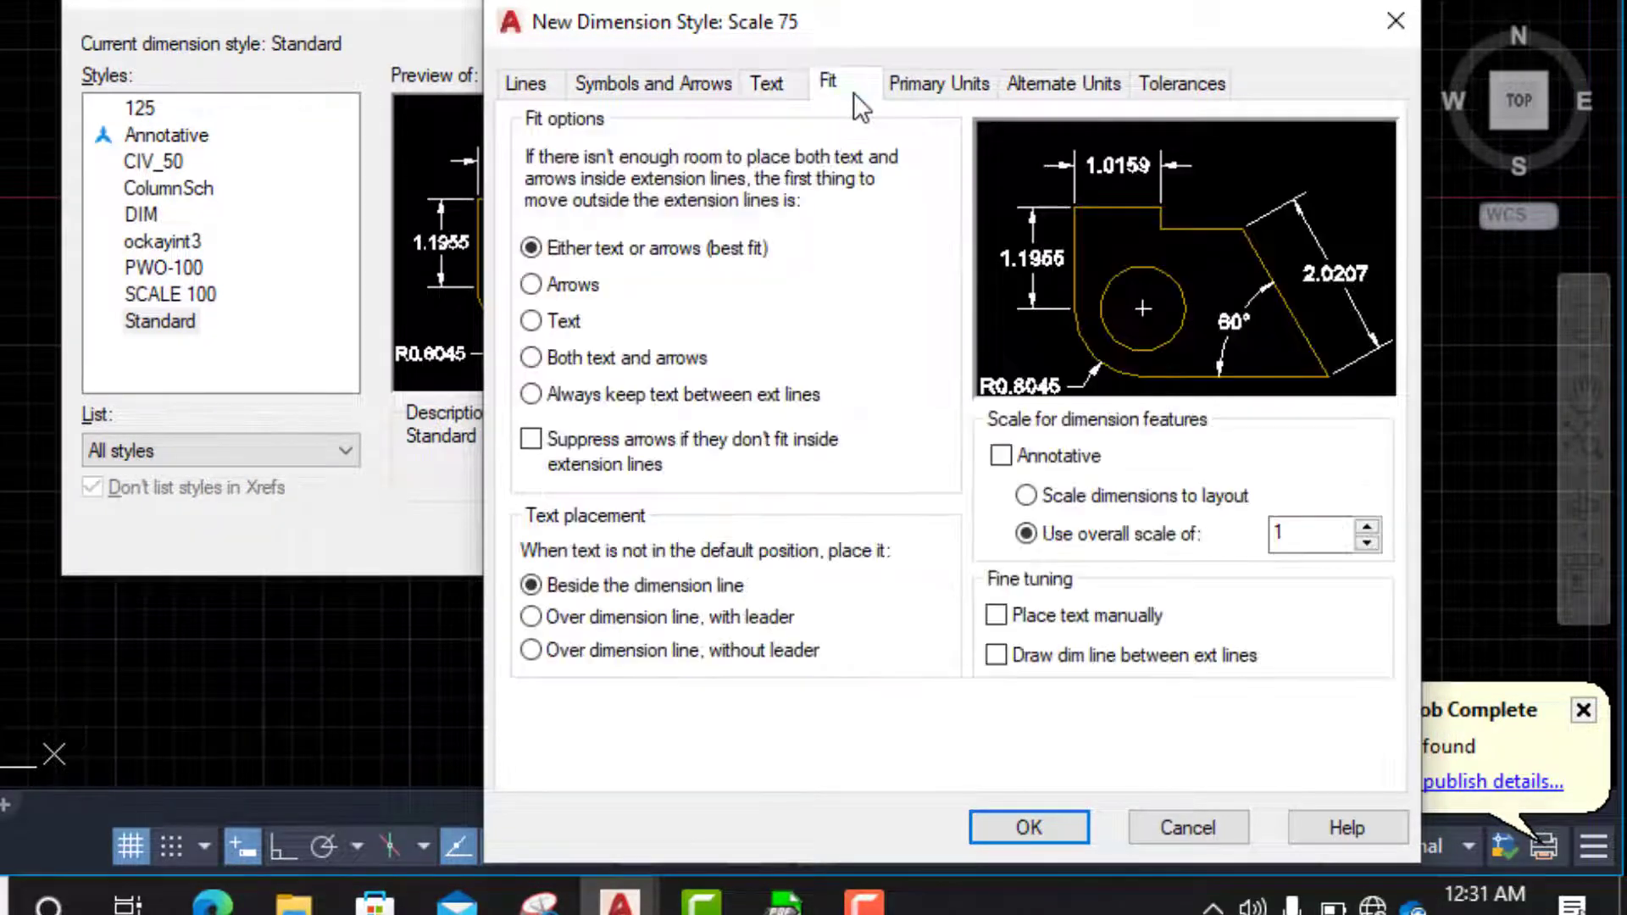
click(964, 89)
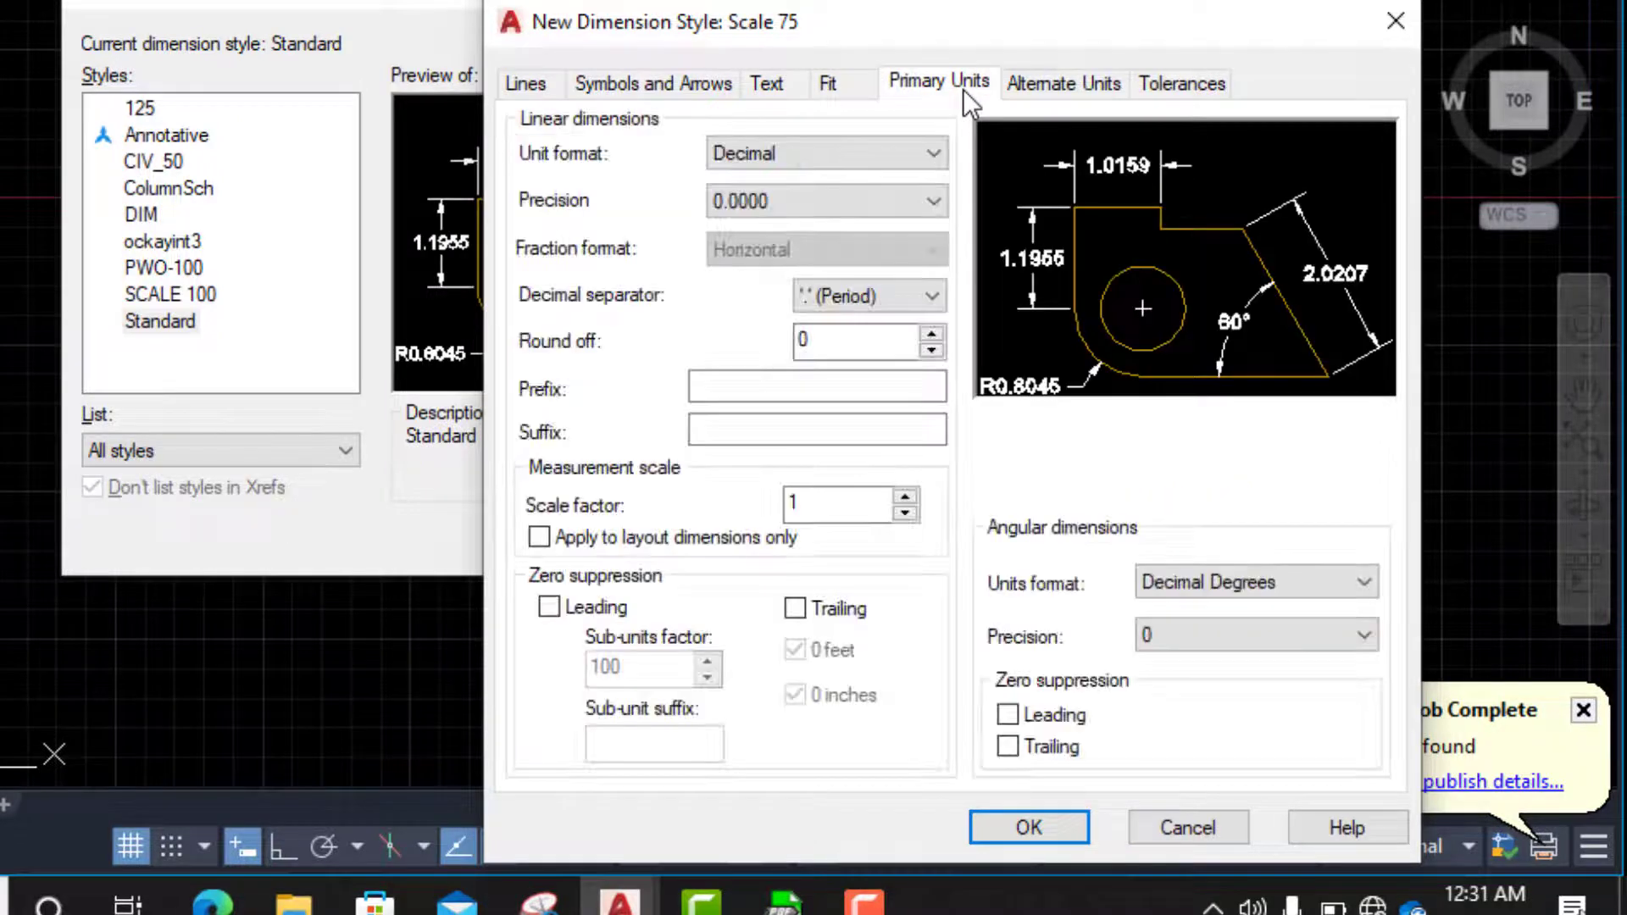
- Set the color, linetype and lineweight of the Scale 75 style's dimension lines to ByLayer
click(527, 84)
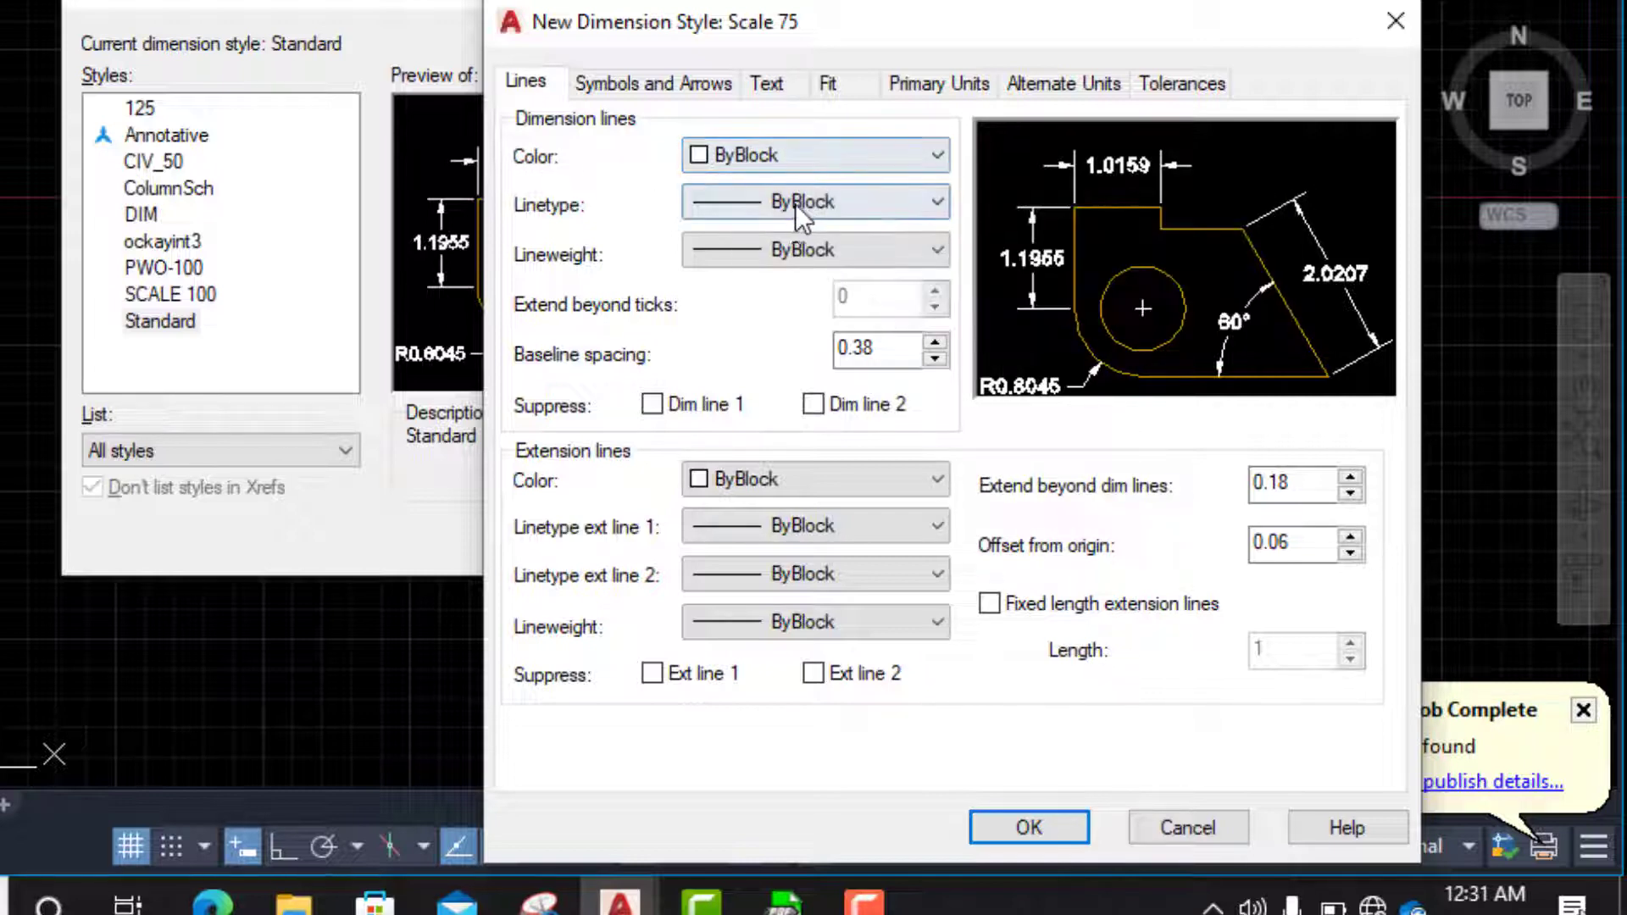
click(812, 161)
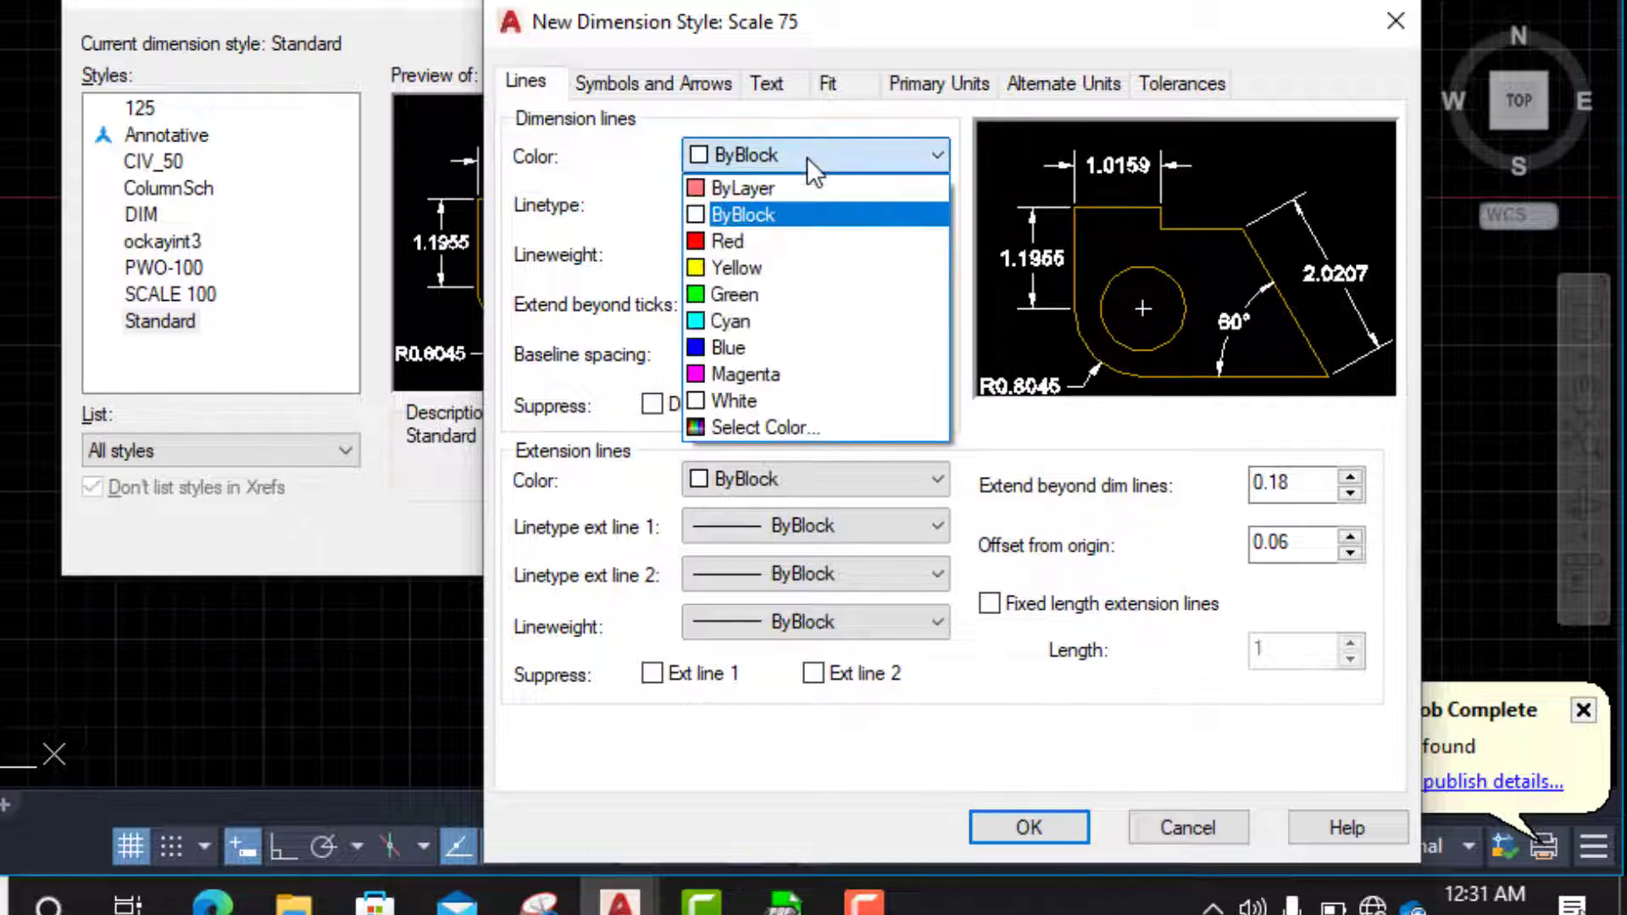
click(775, 187)
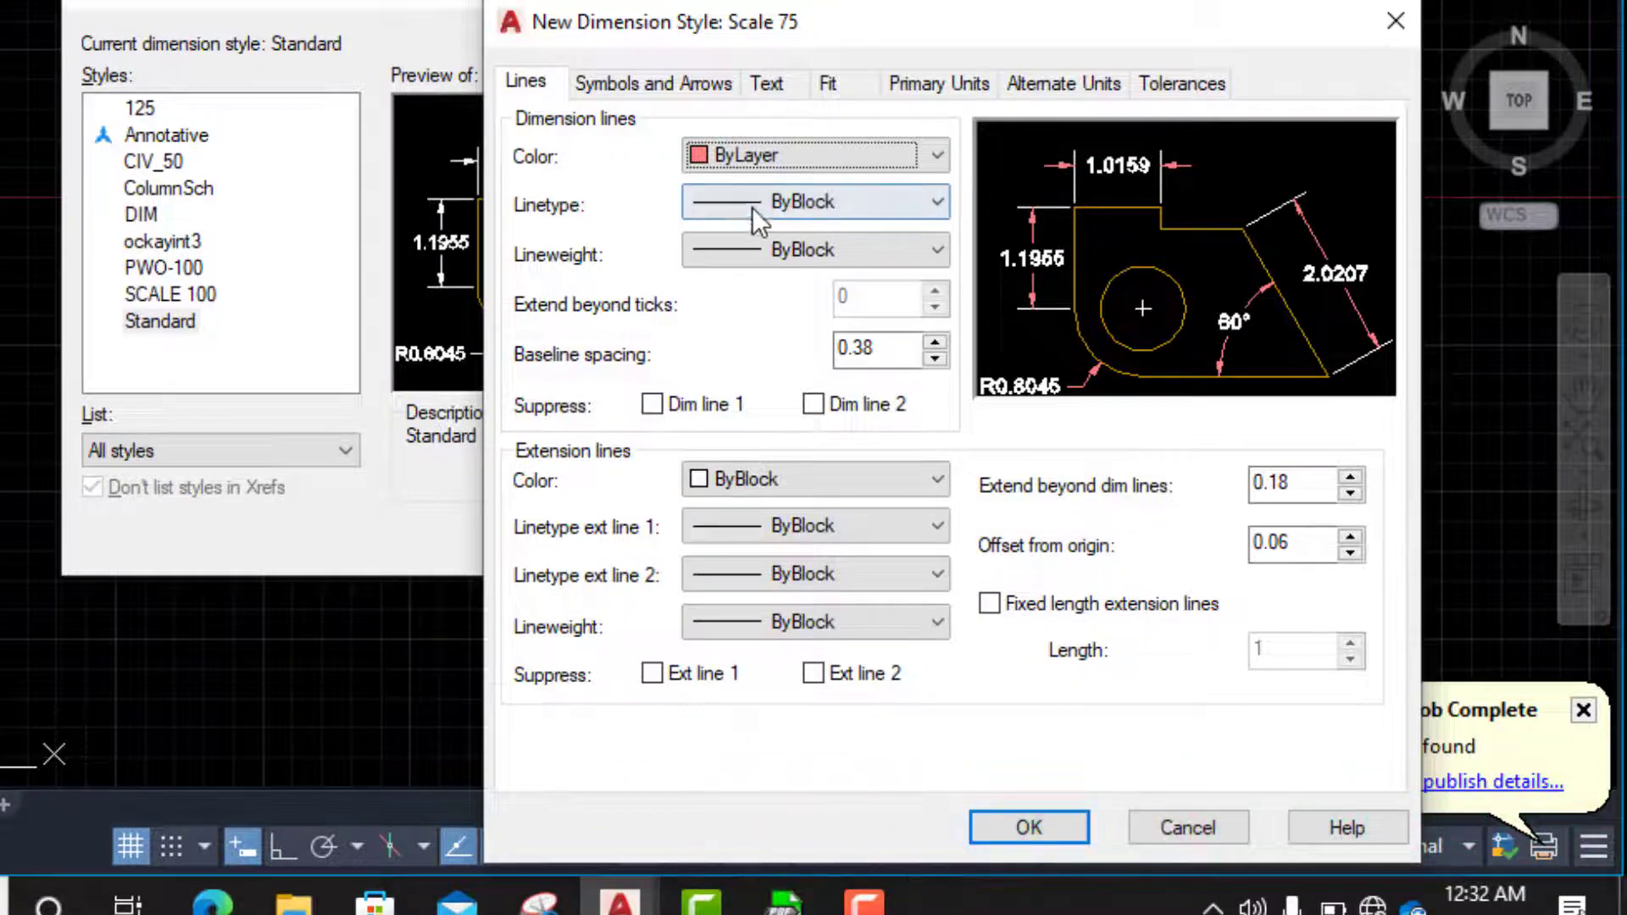
click(822, 203)
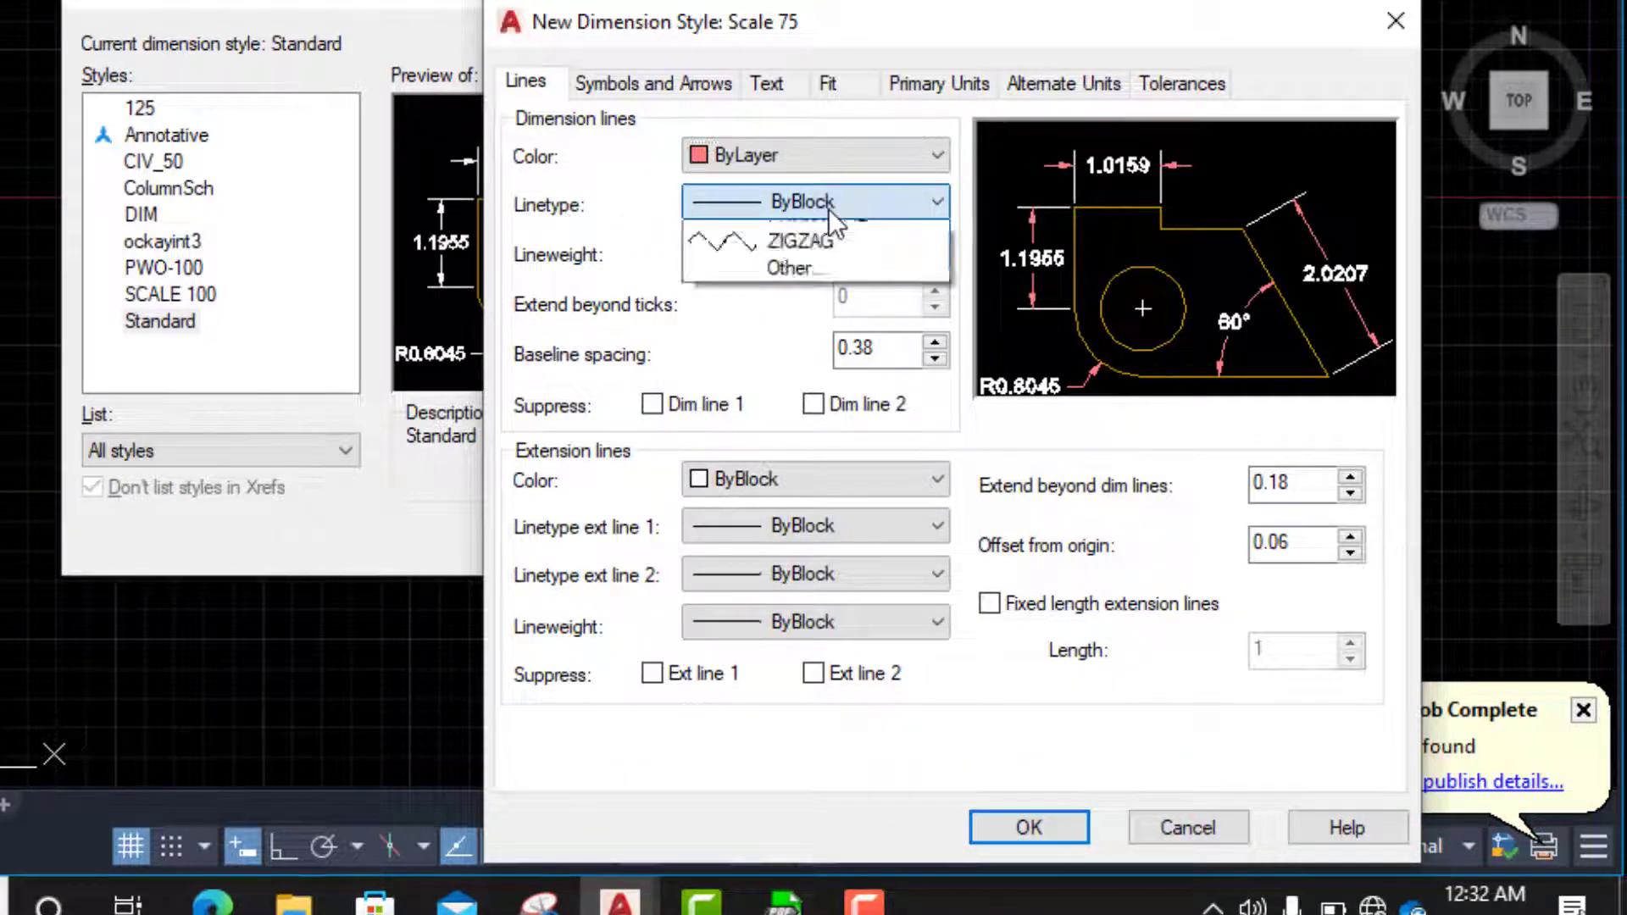
click(766, 231)
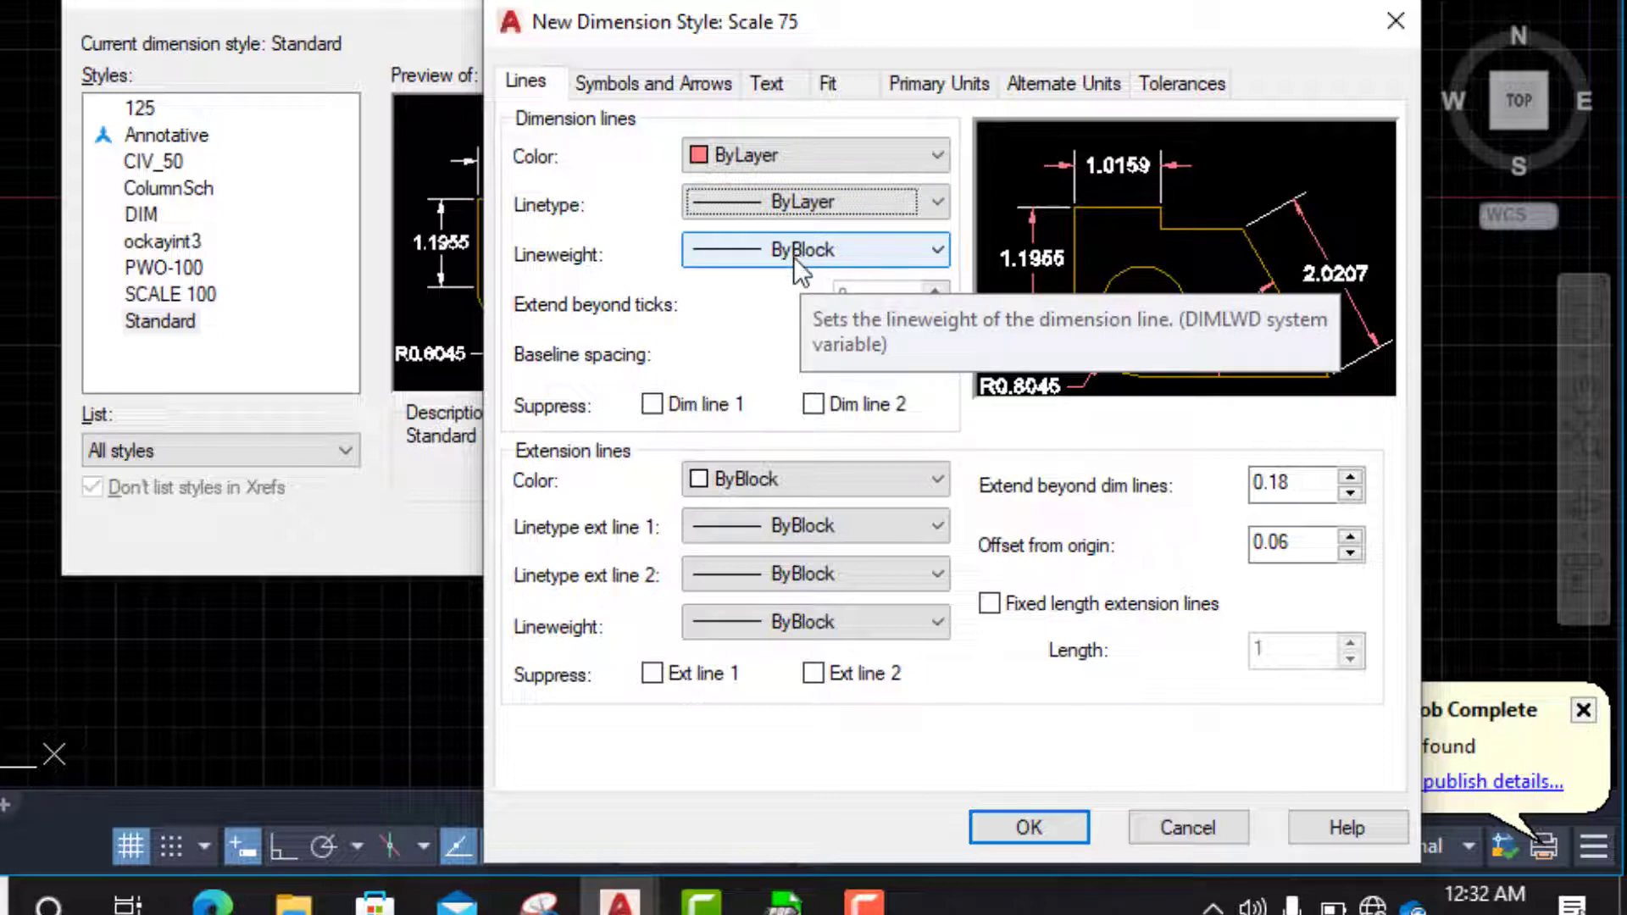
click(793, 257)
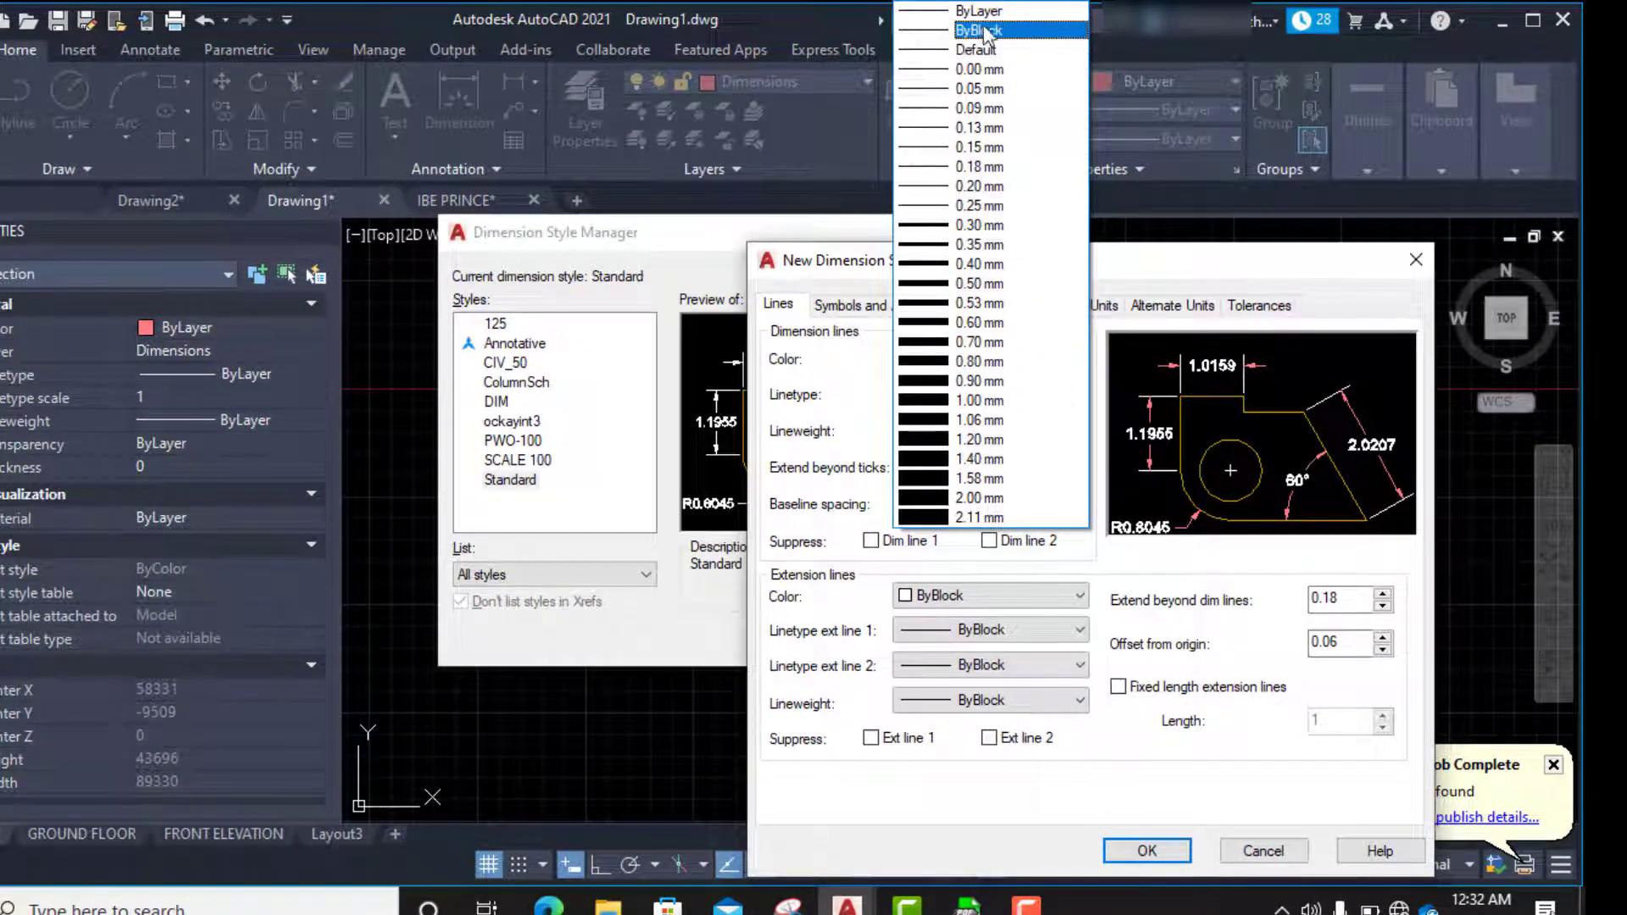
click(974, 12)
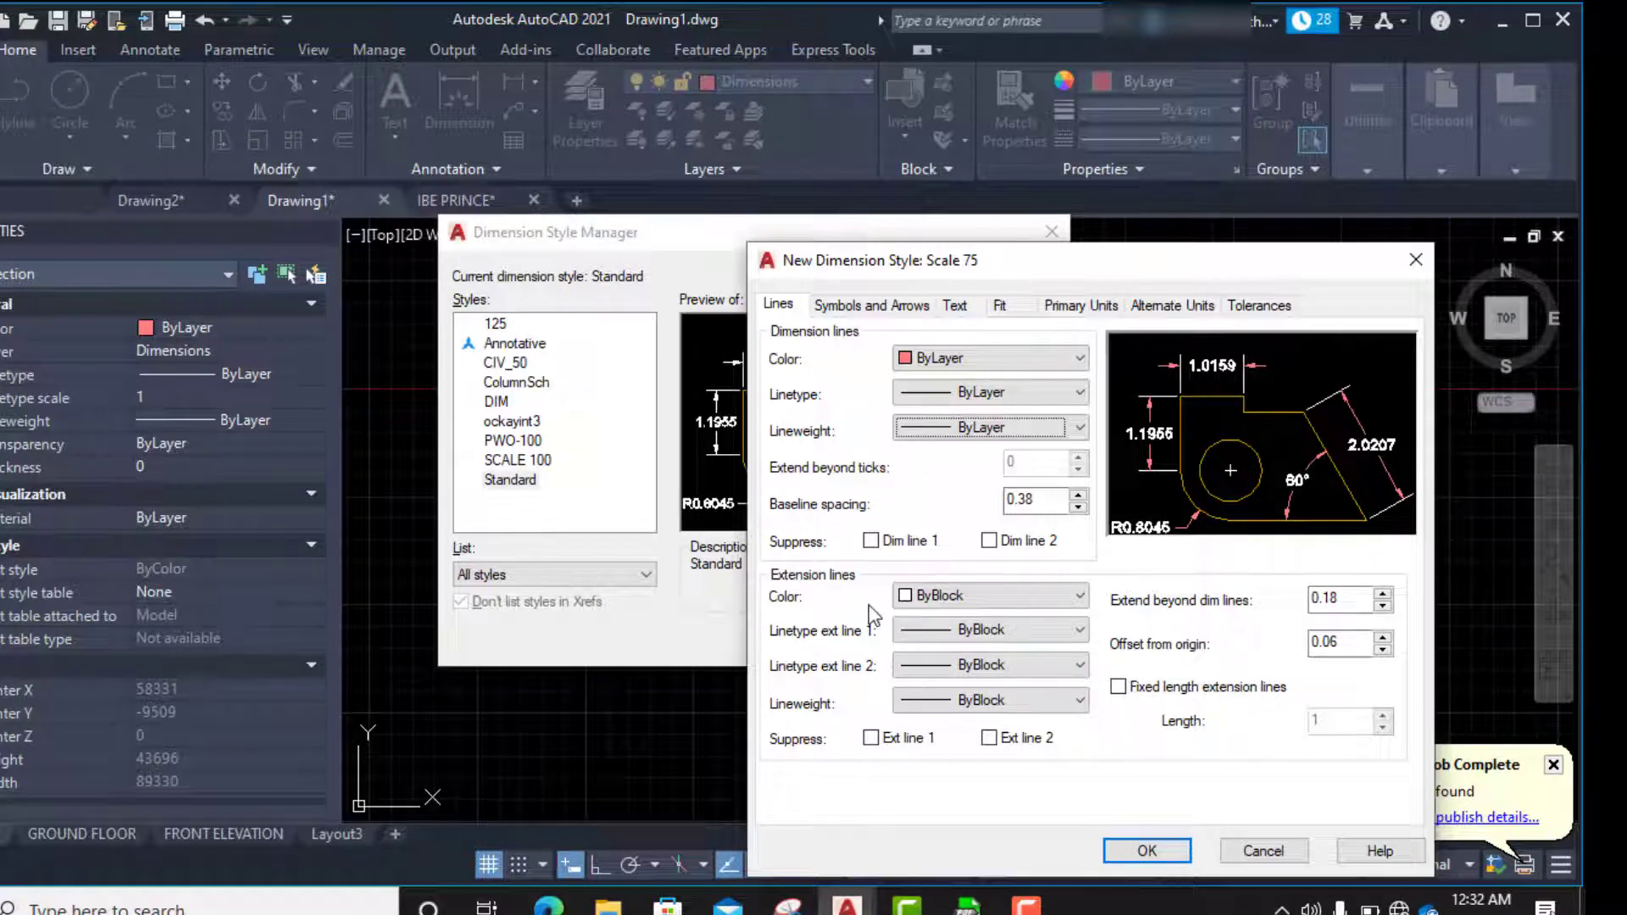
- Set the extension lines' color, both extension linetypes and the lineweight to ByLayer
click(941, 594)
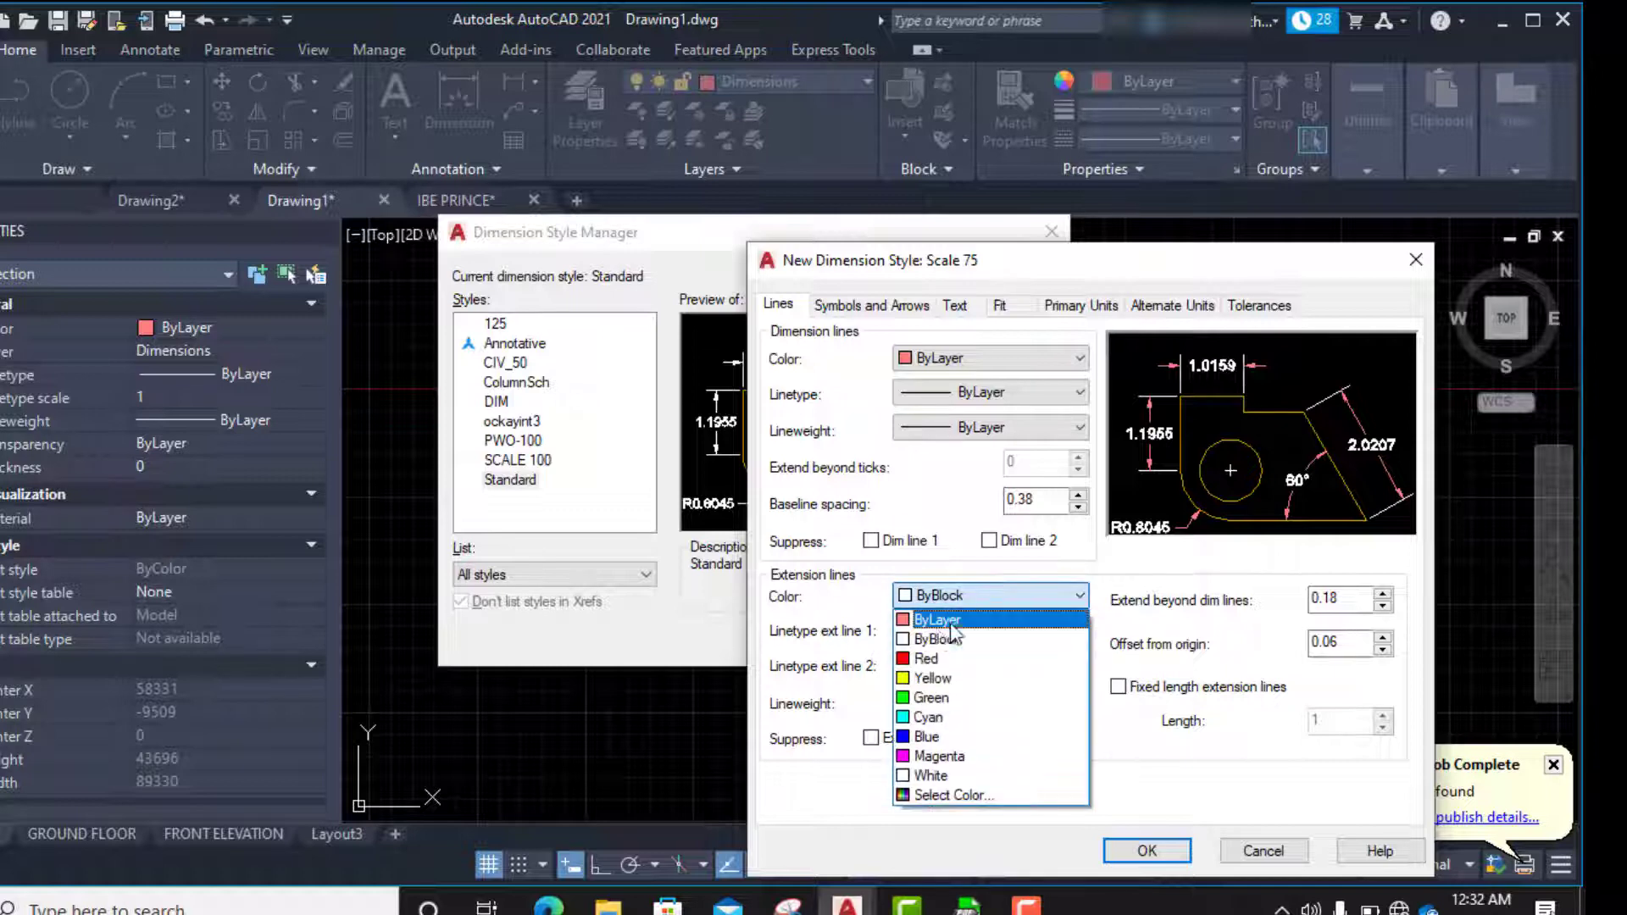
click(938, 625)
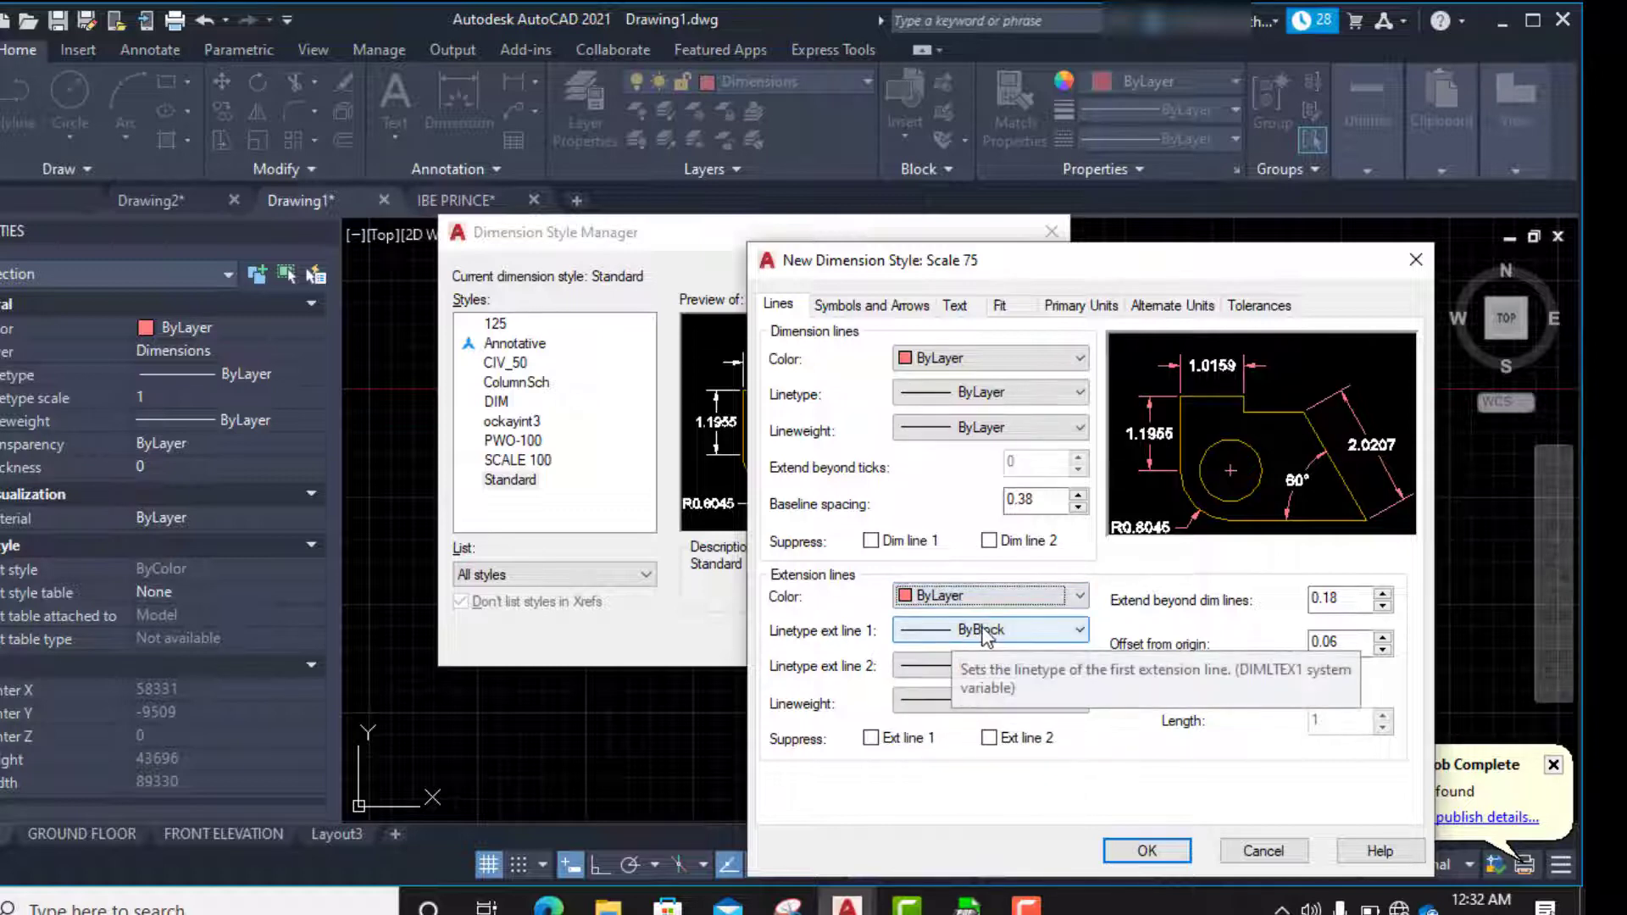
click(993, 629)
click(981, 654)
click(988, 666)
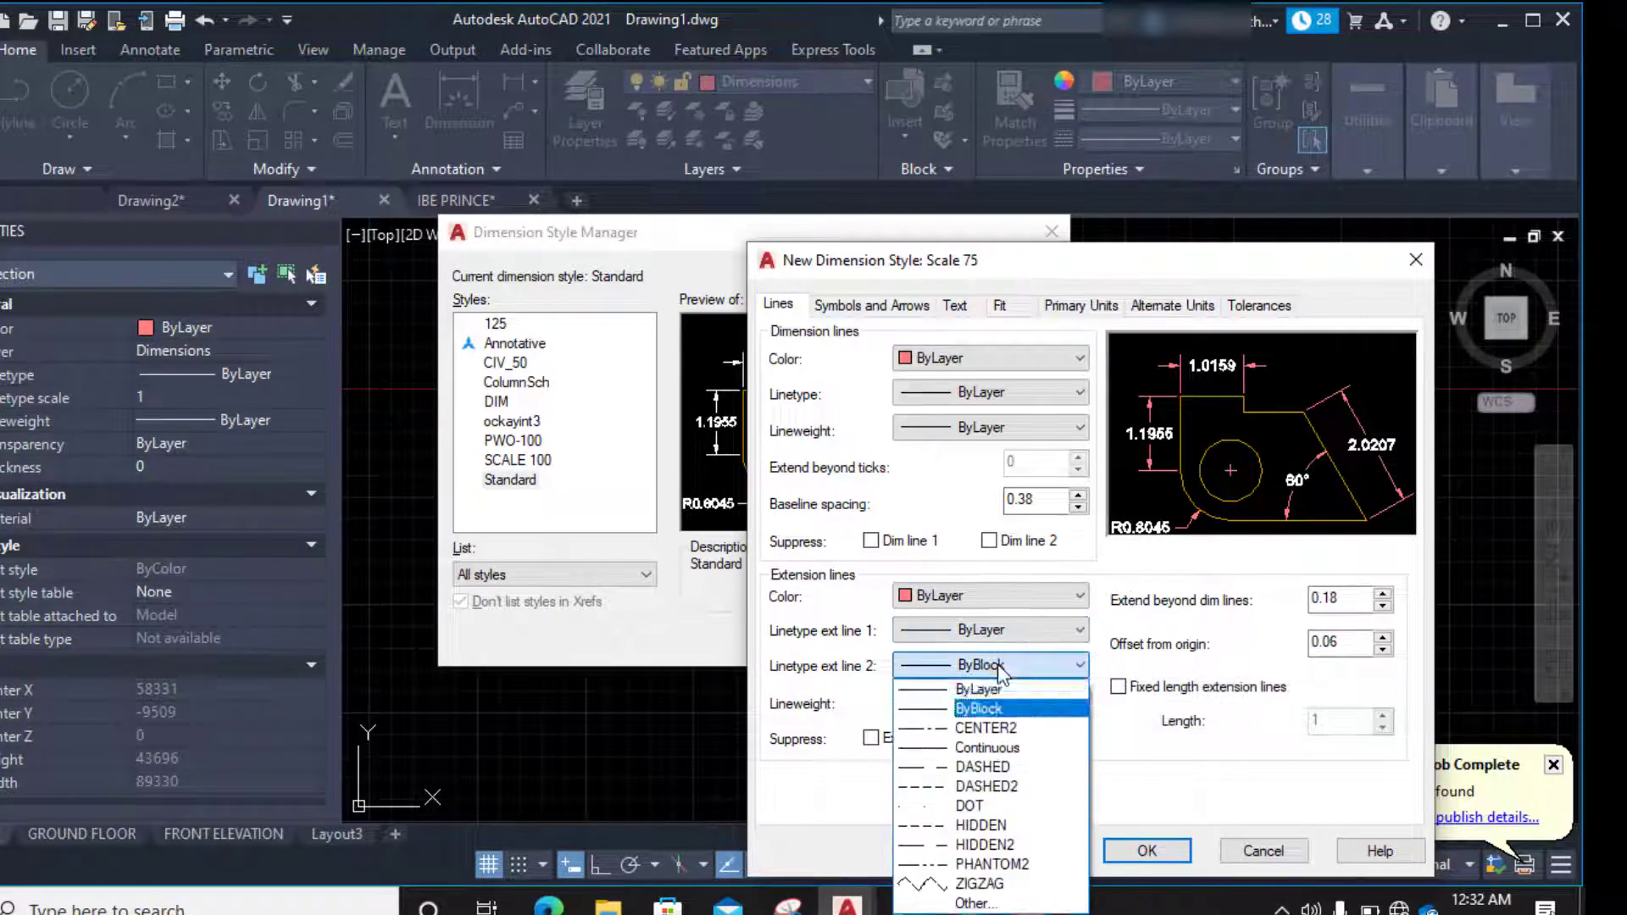
click(978, 690)
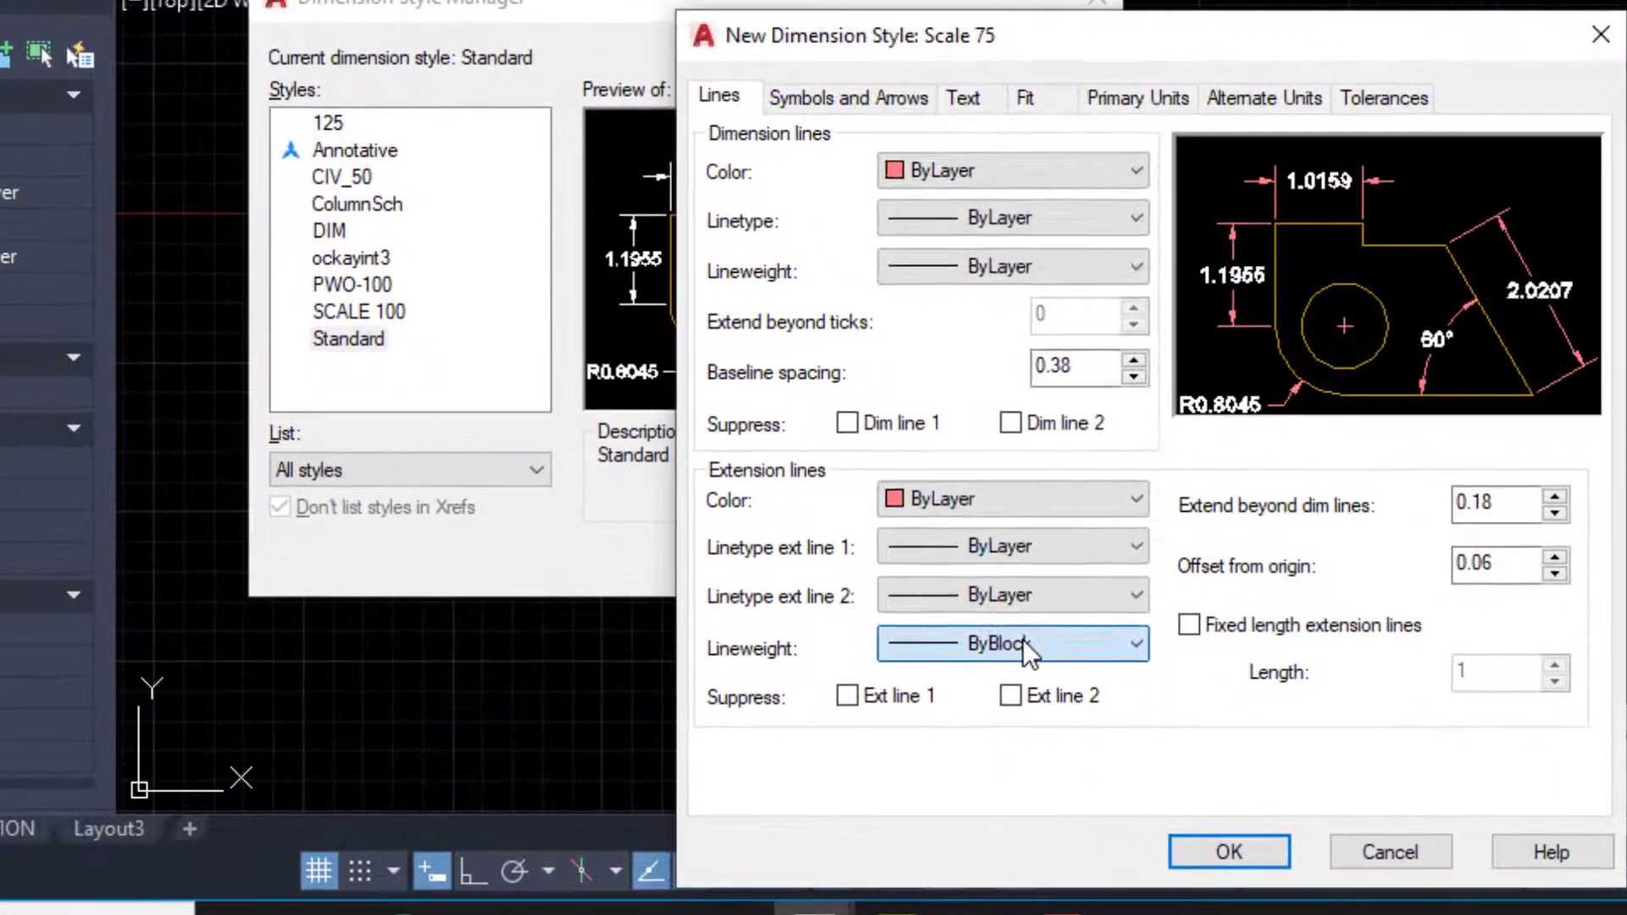
click(1001, 703)
click(987, 0)
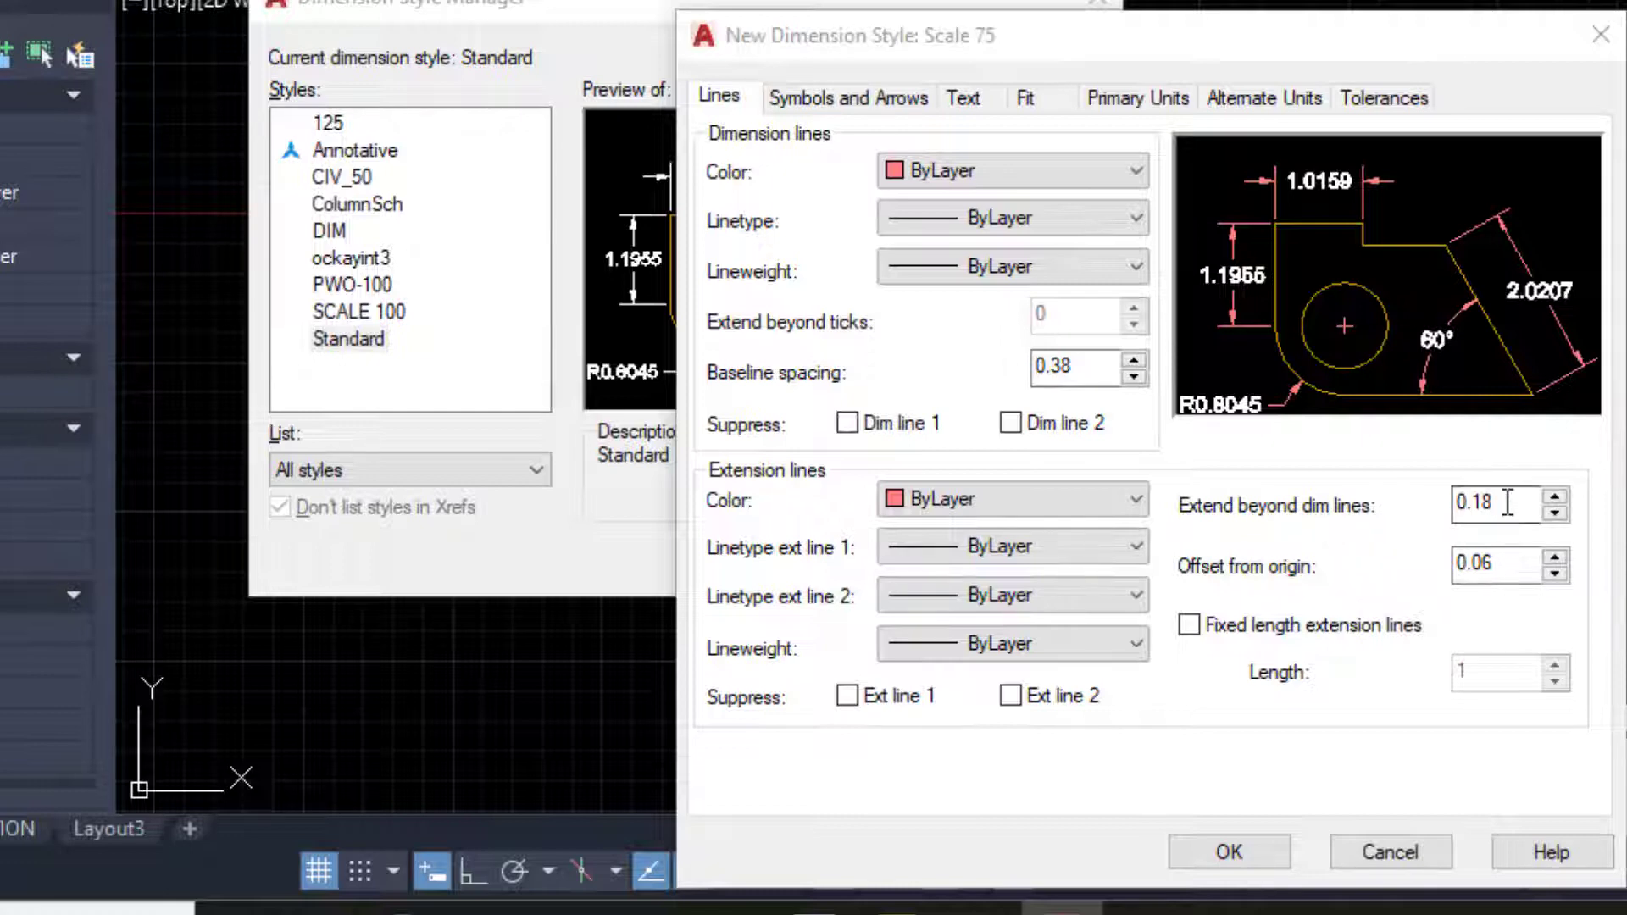
- Try extending the extension lines 2 units beyond the dimension lines and check the preview
drag(1507, 503, 1446, 517)
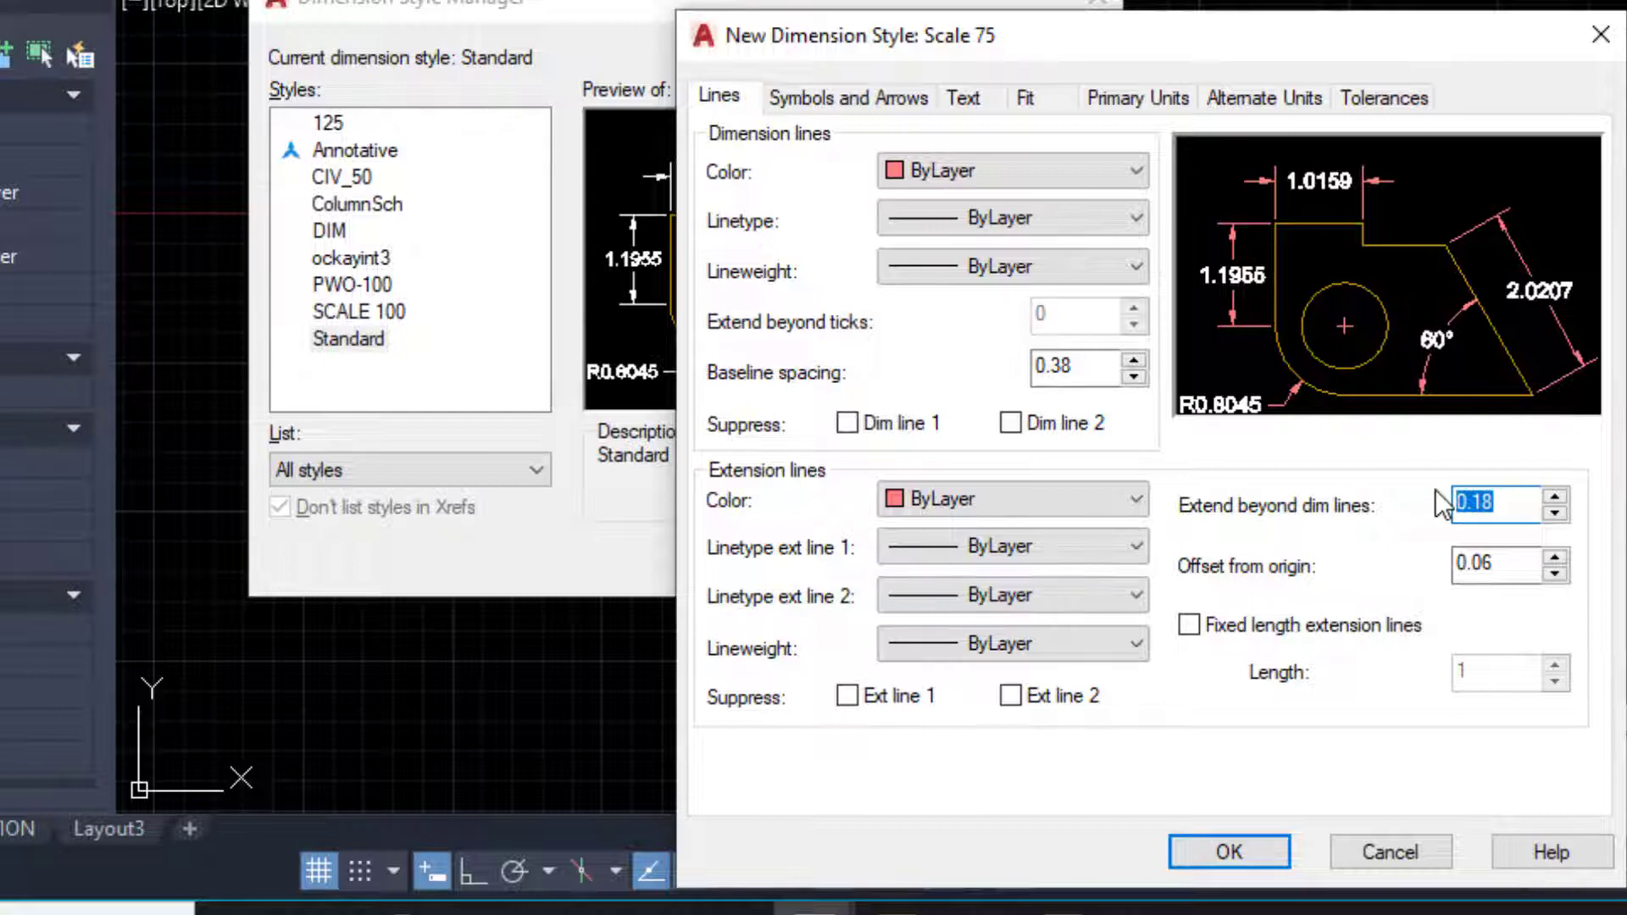
text(2)
click(1512, 566)
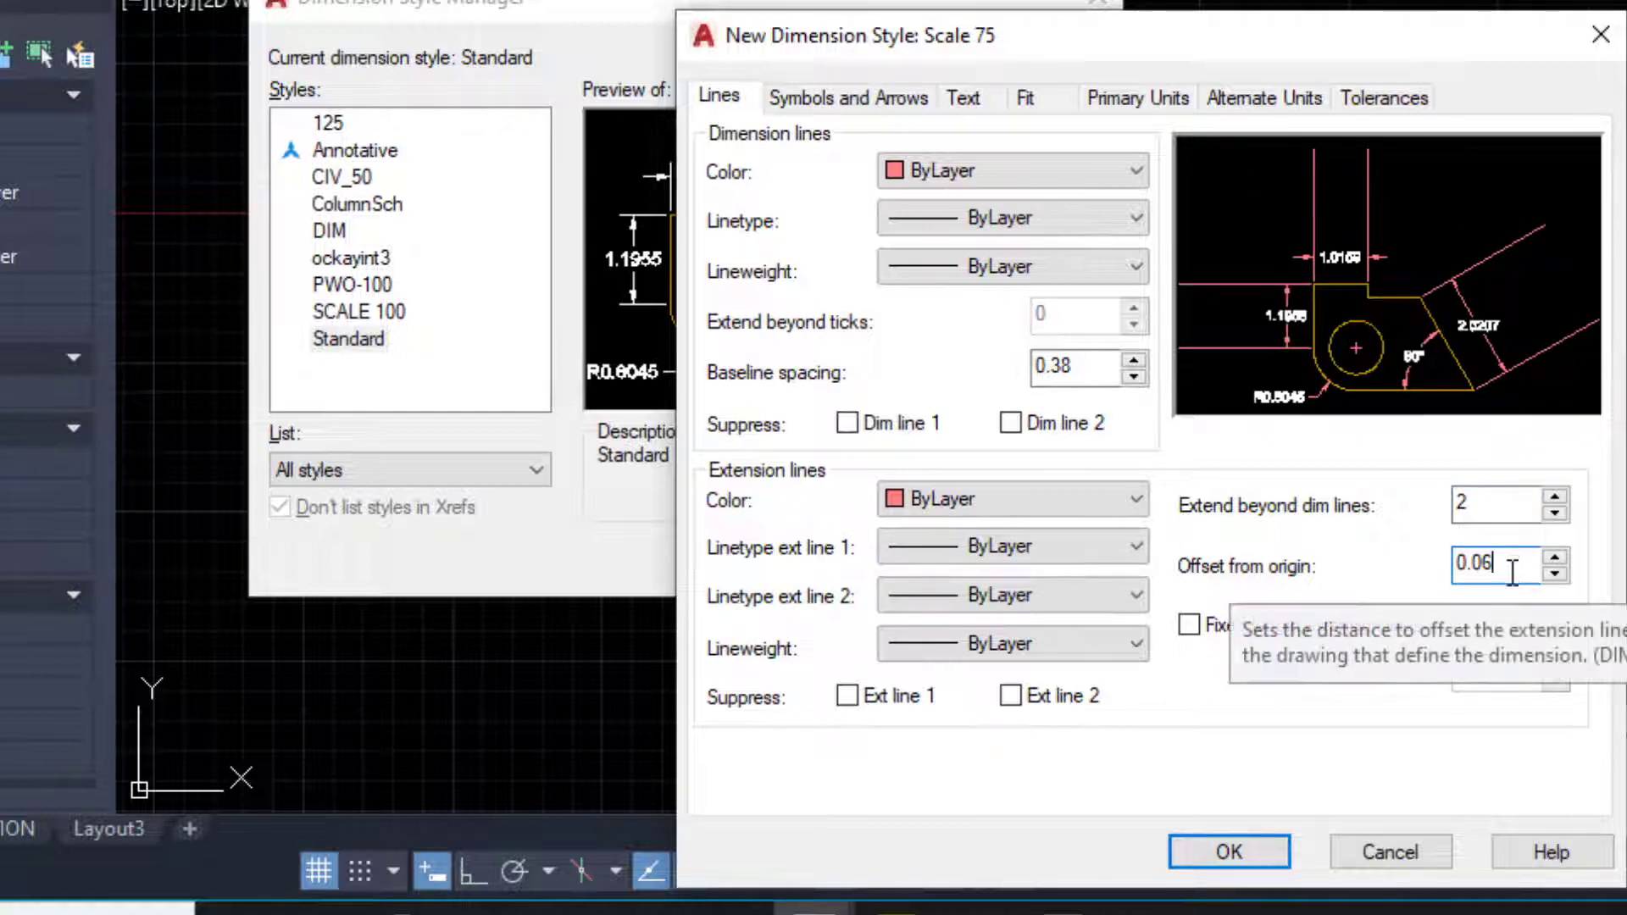
- Set the extension lines to extend 1 unit beyond the dimension lines
double_click(1462, 506)
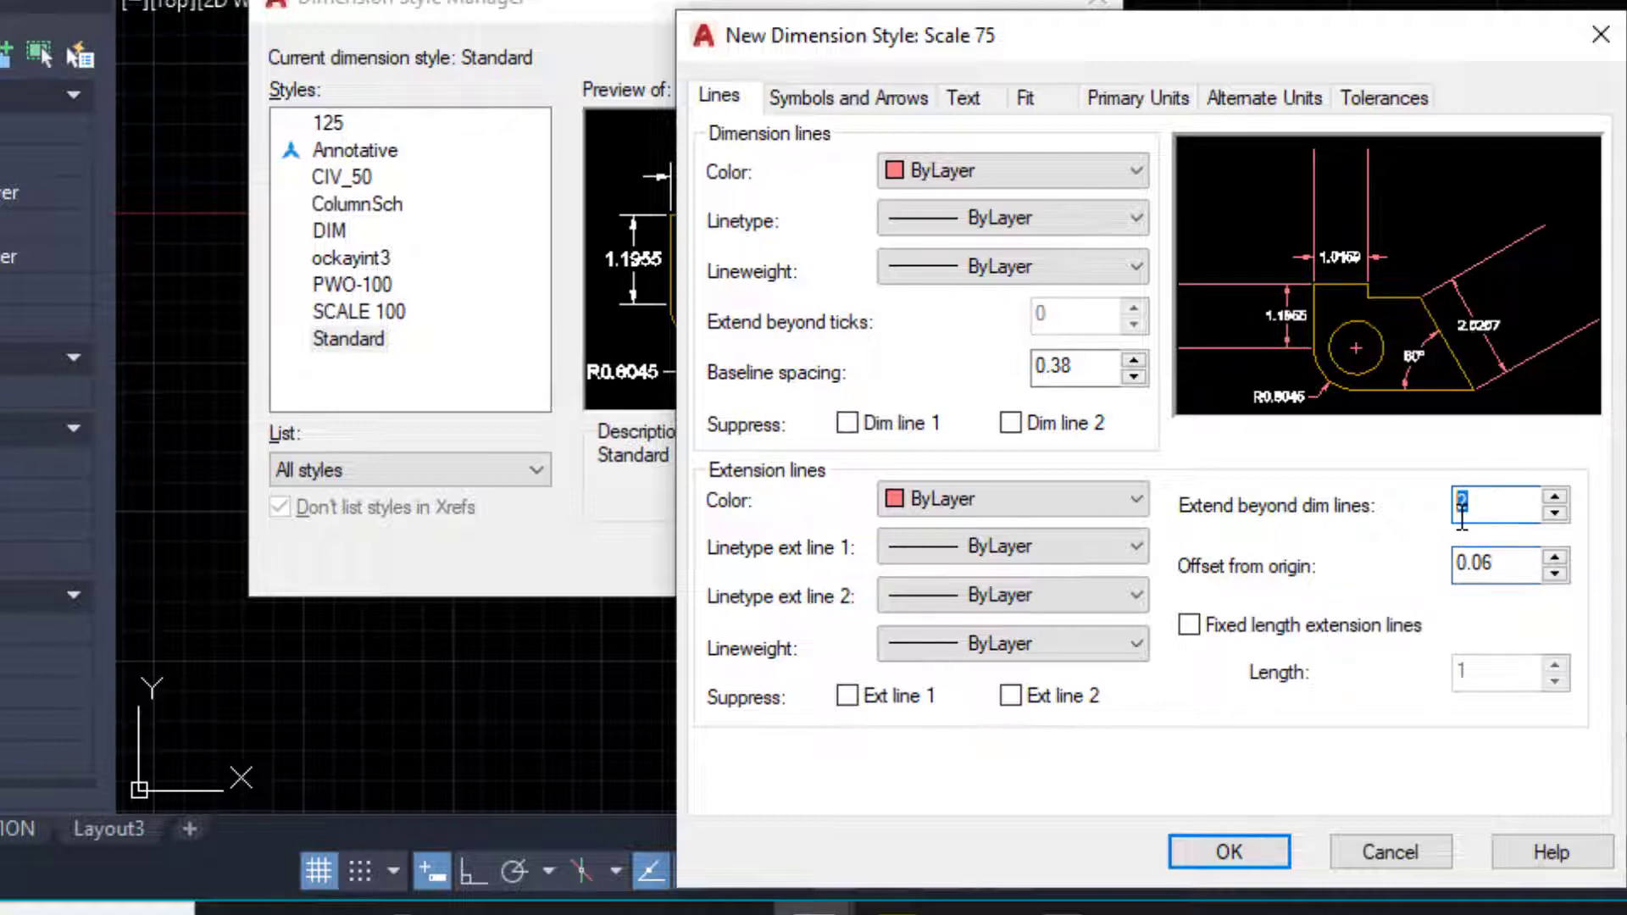
text(1)
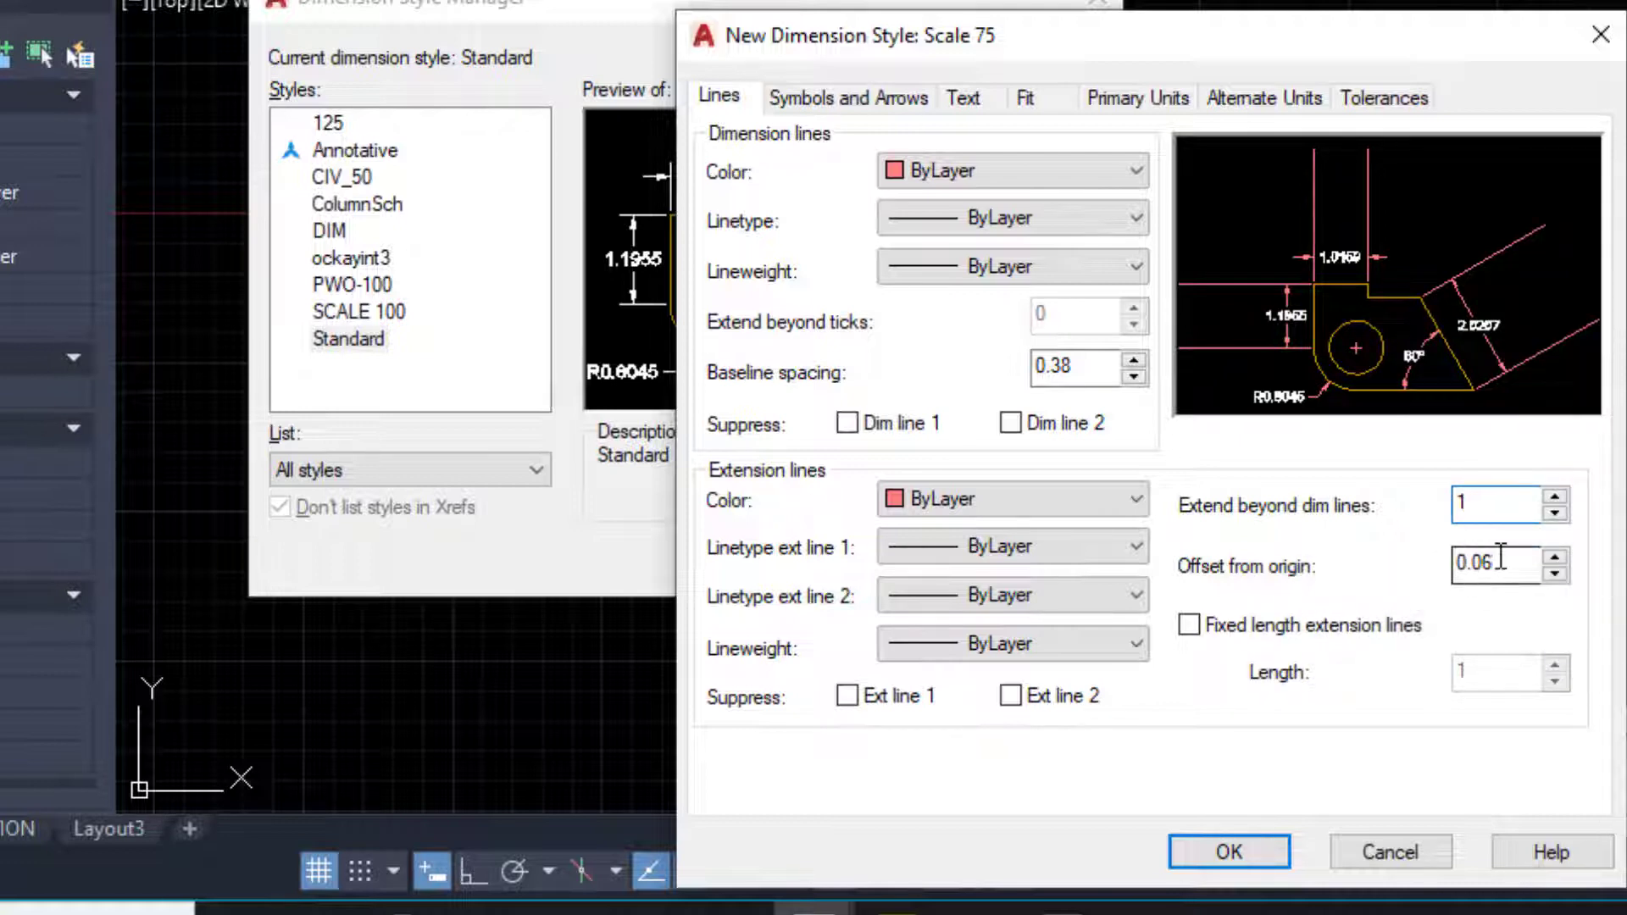
click(1511, 562)
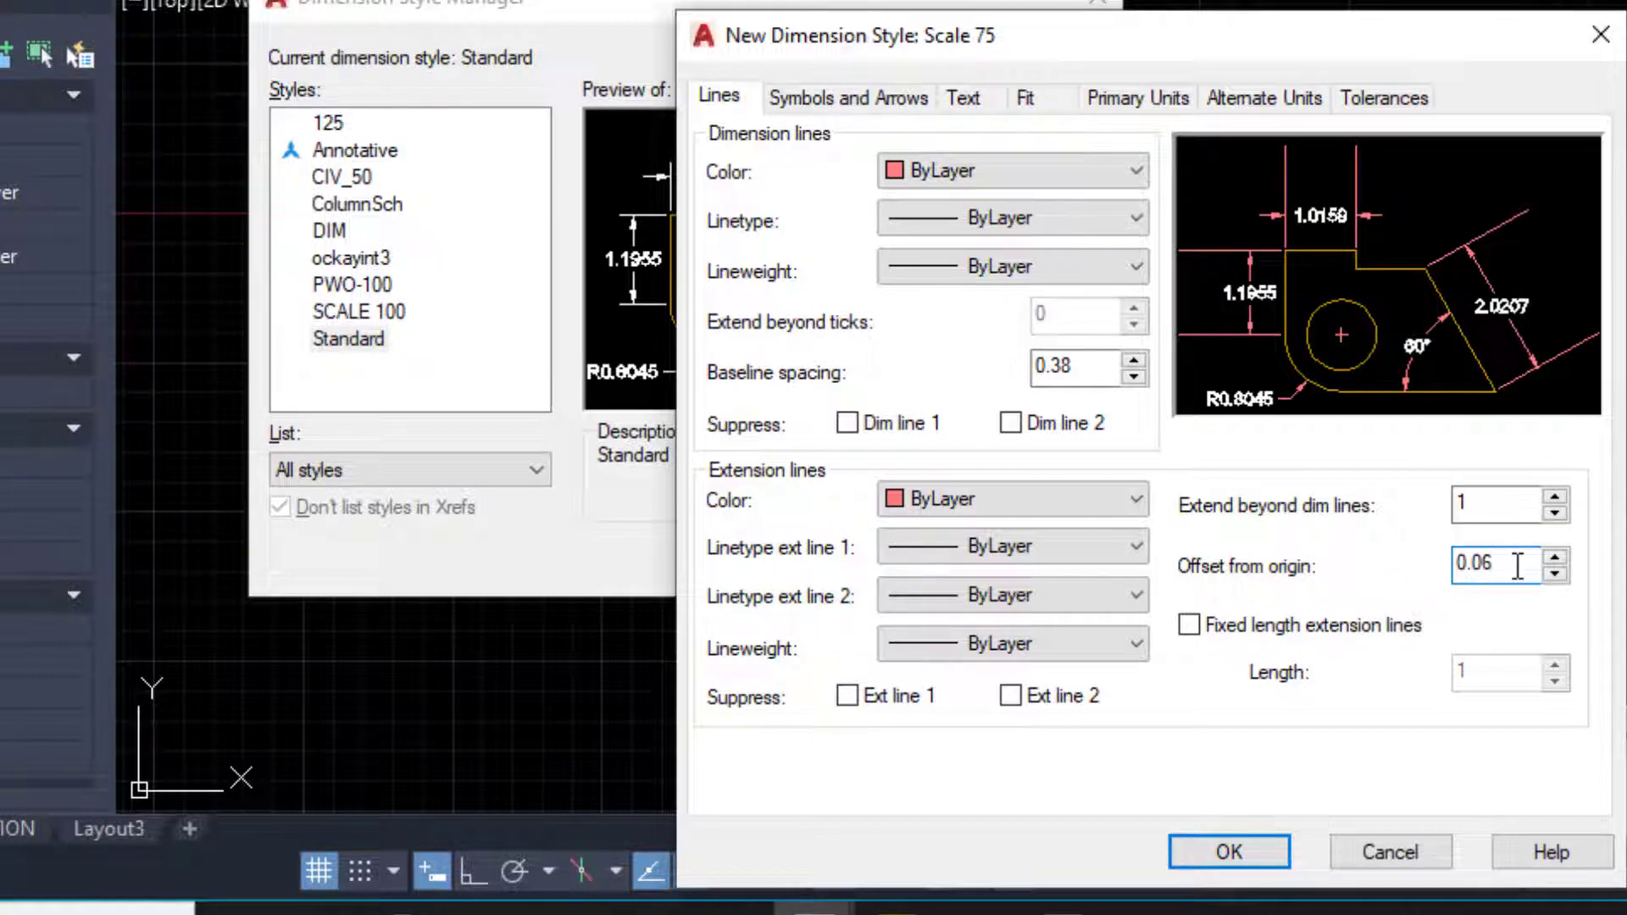
- Try extension line offsets from origin of 1 and 2, and check the preview
drag(1517, 566, 1443, 588)
text(1)
double_click(1459, 570)
text(2)
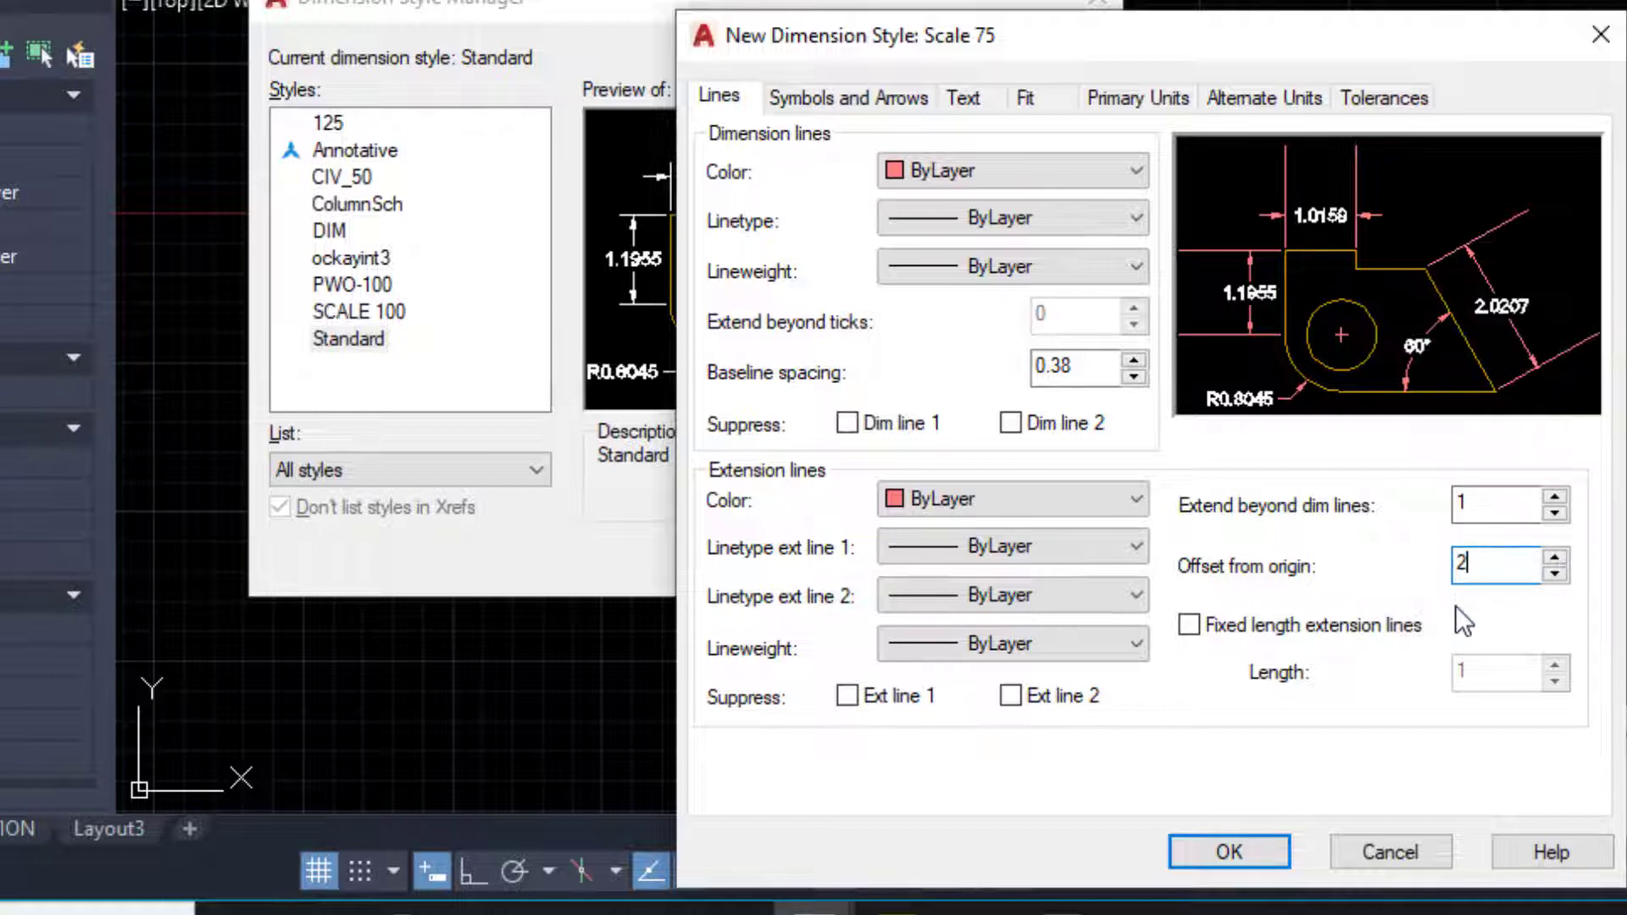
click(1496, 502)
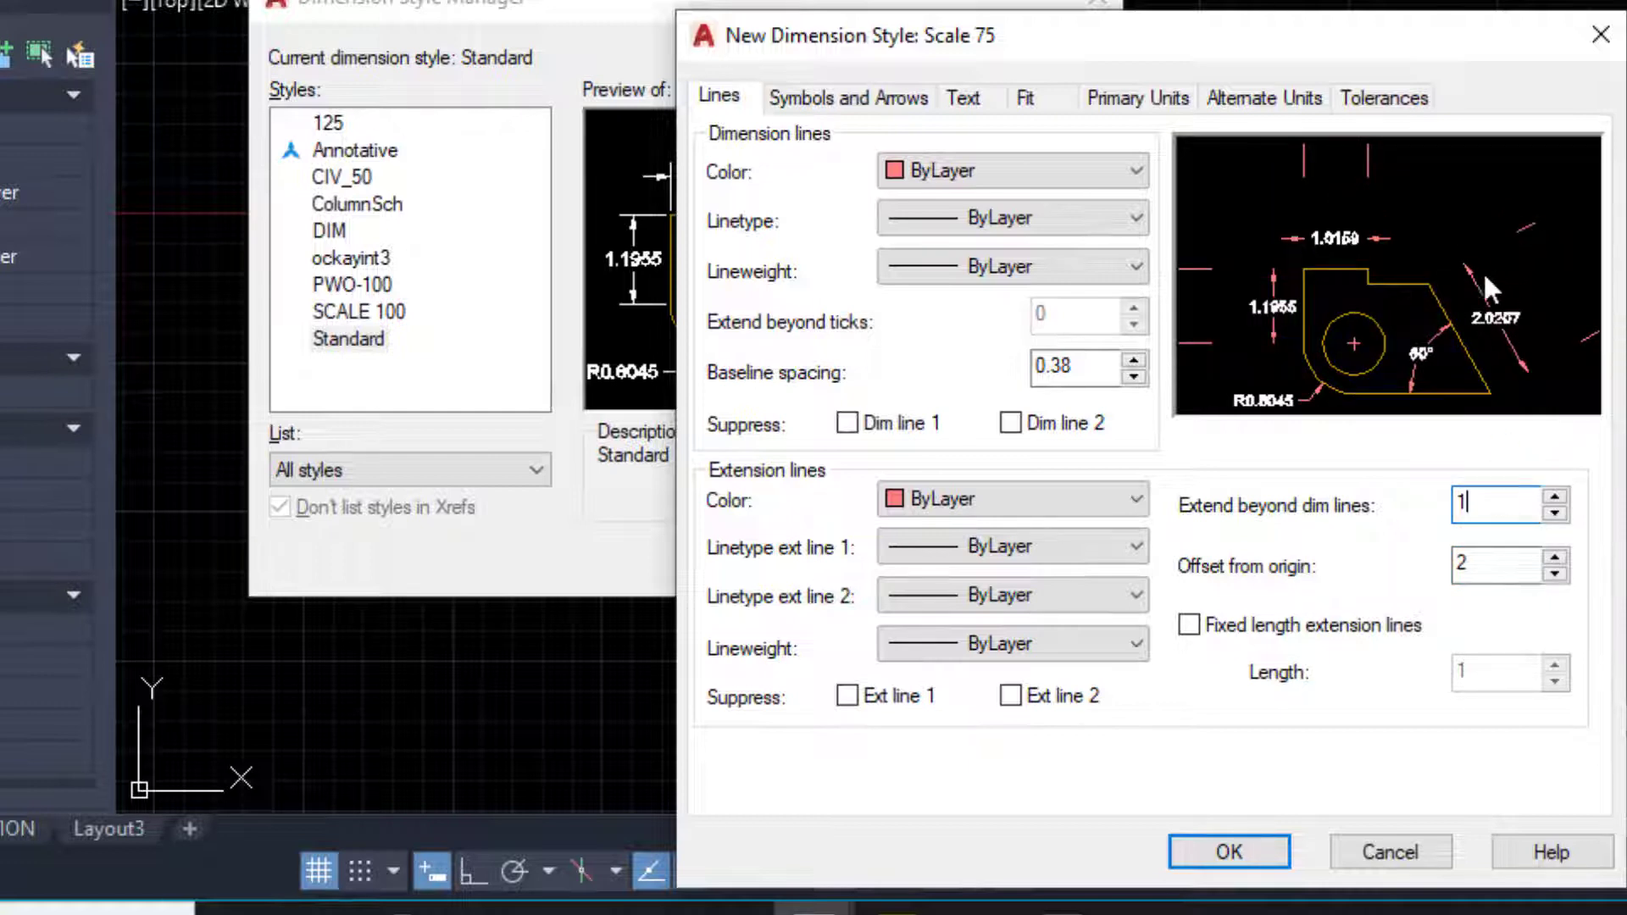
- Set the extension lines' offset from origin to 1 and refresh the preview
double_click(1456, 565)
text(1)
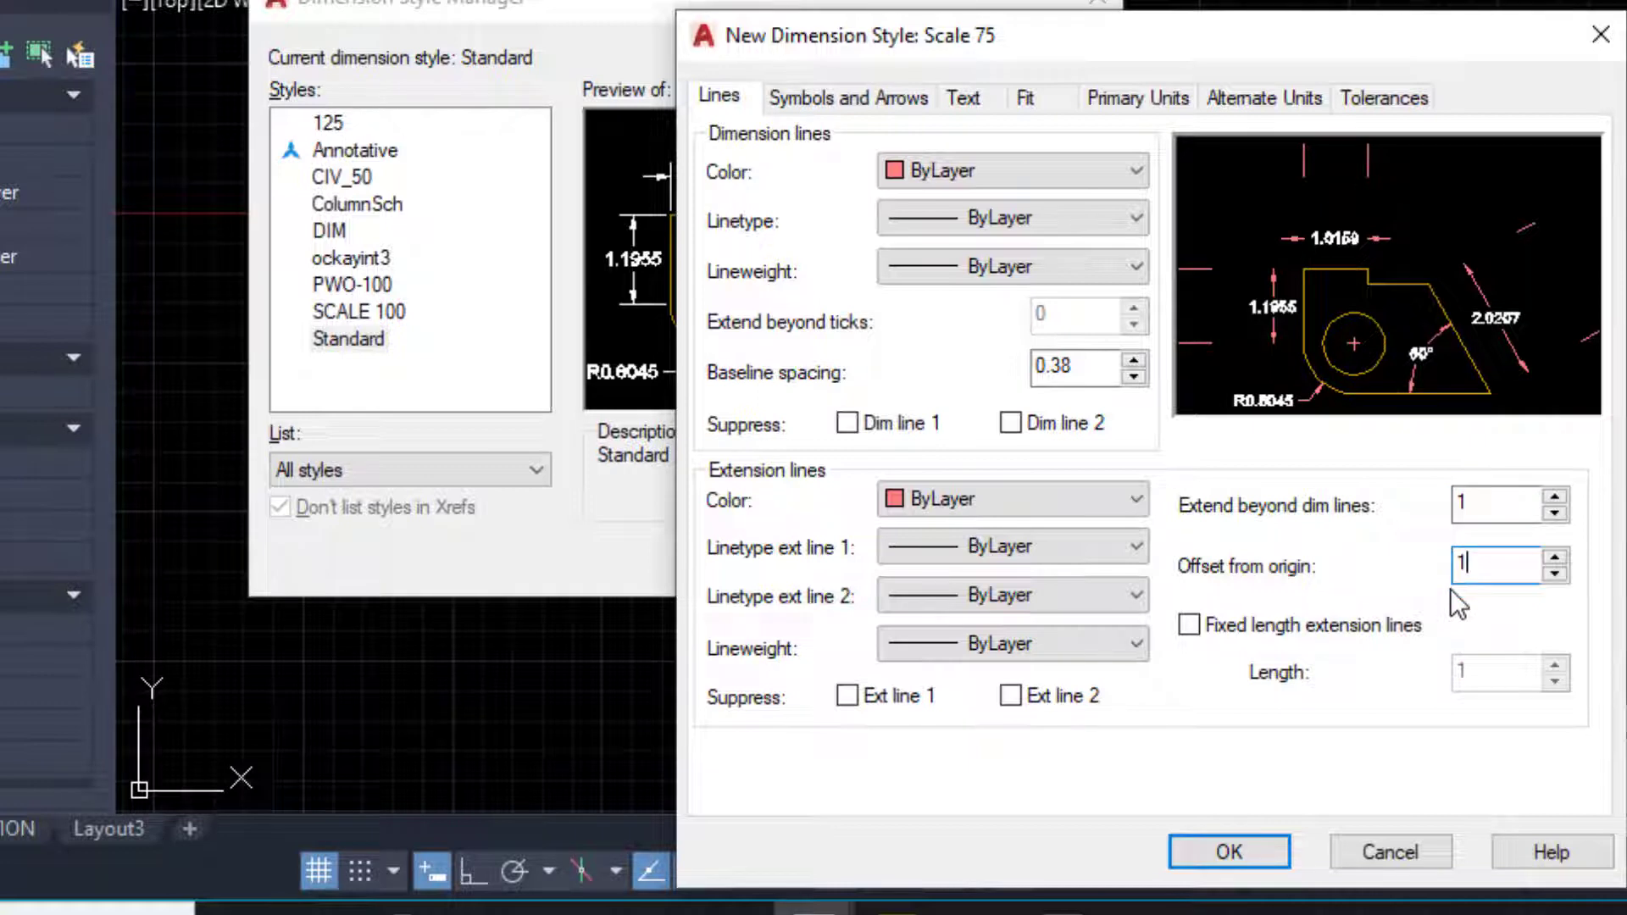
click(1489, 506)
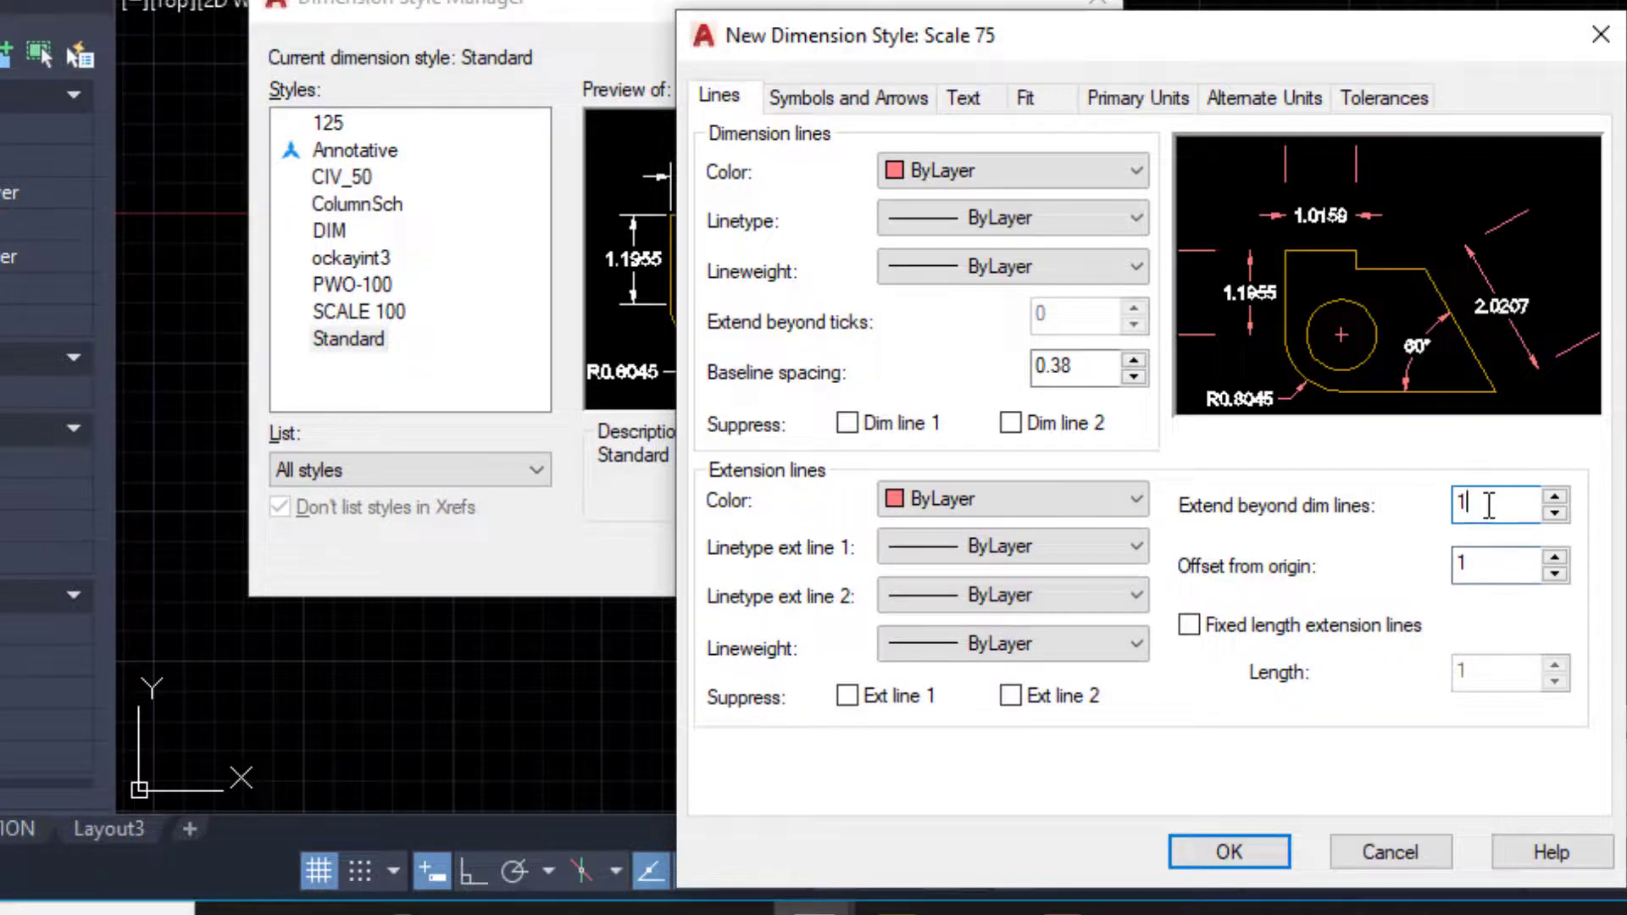
click(1484, 565)
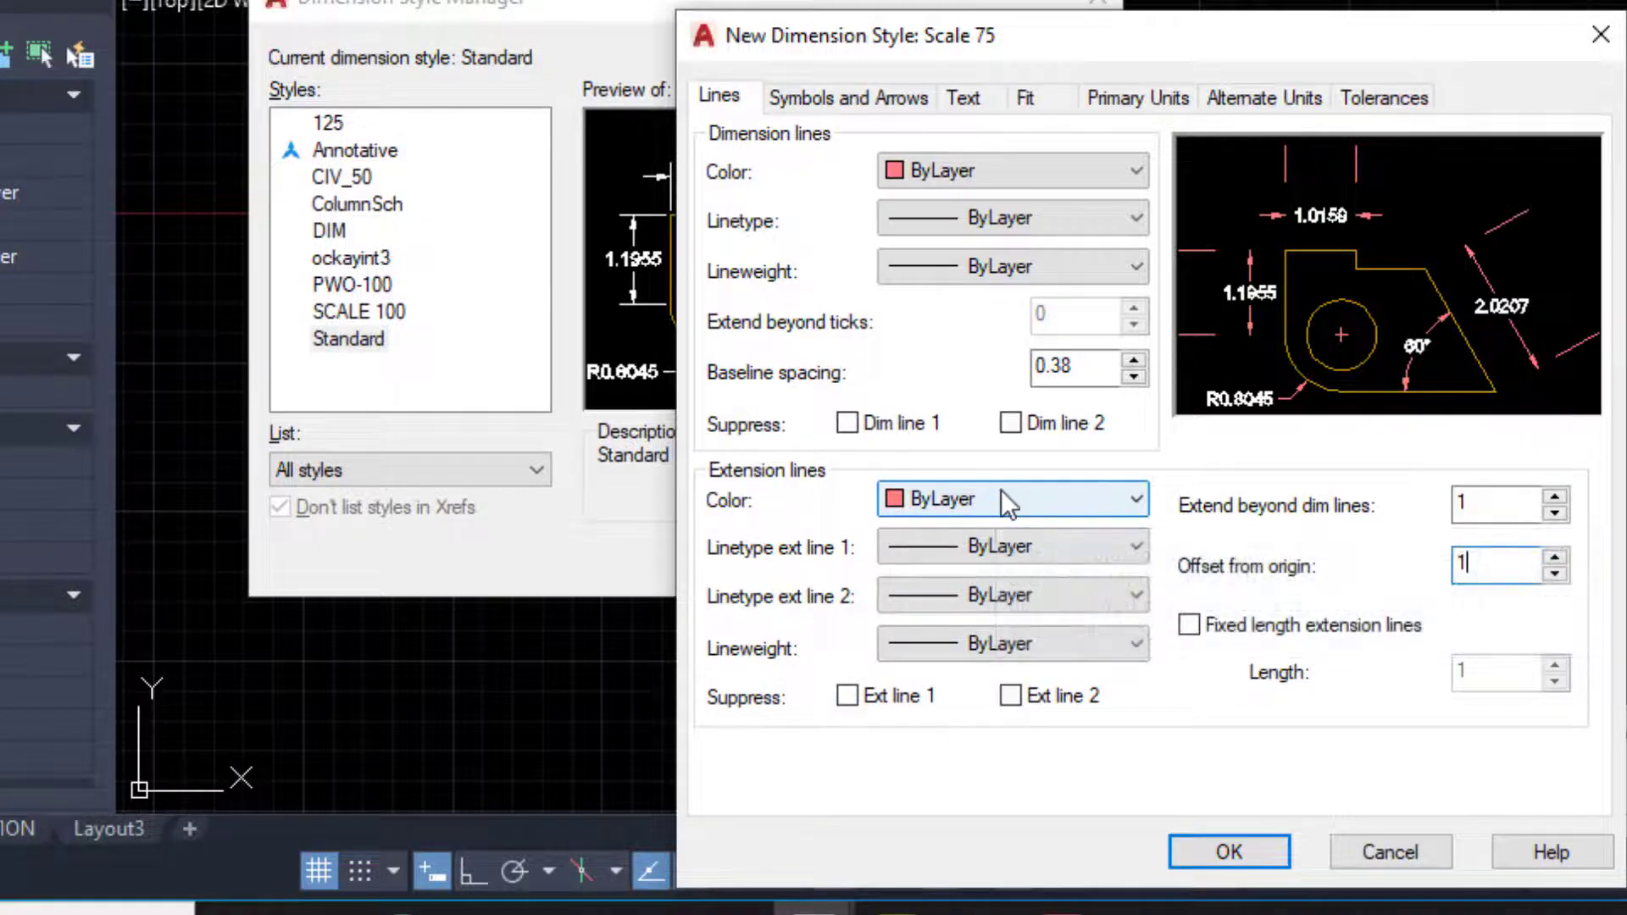
- Try Architectural tick arrowheads for the dimension lines and restore Closed filled arrowheads
click(857, 100)
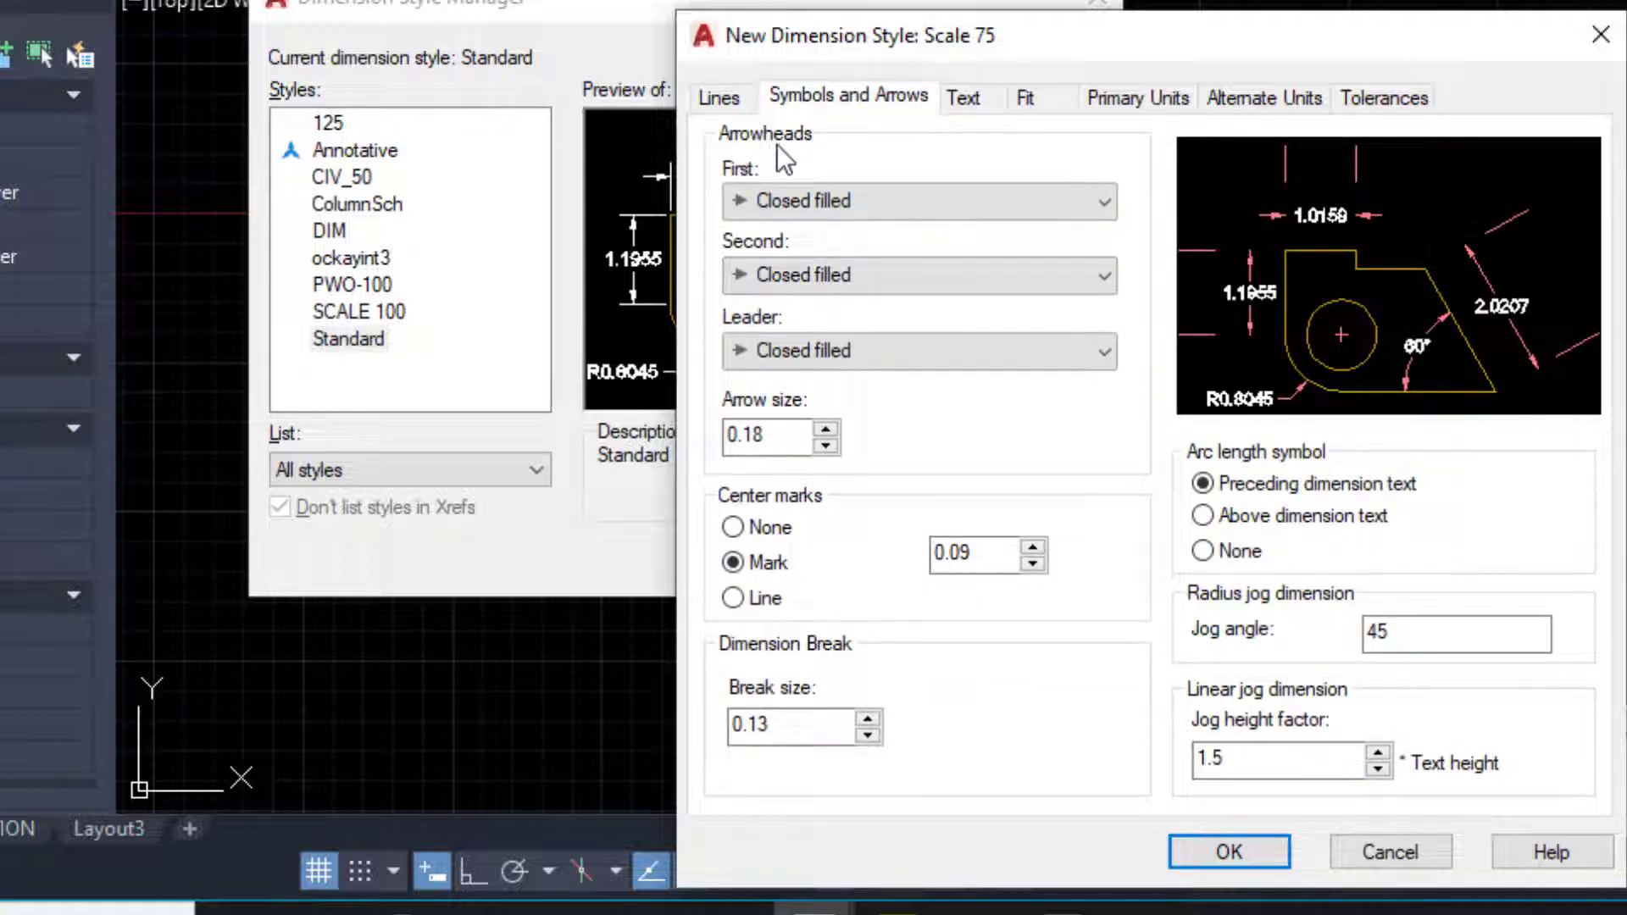
click(876, 203)
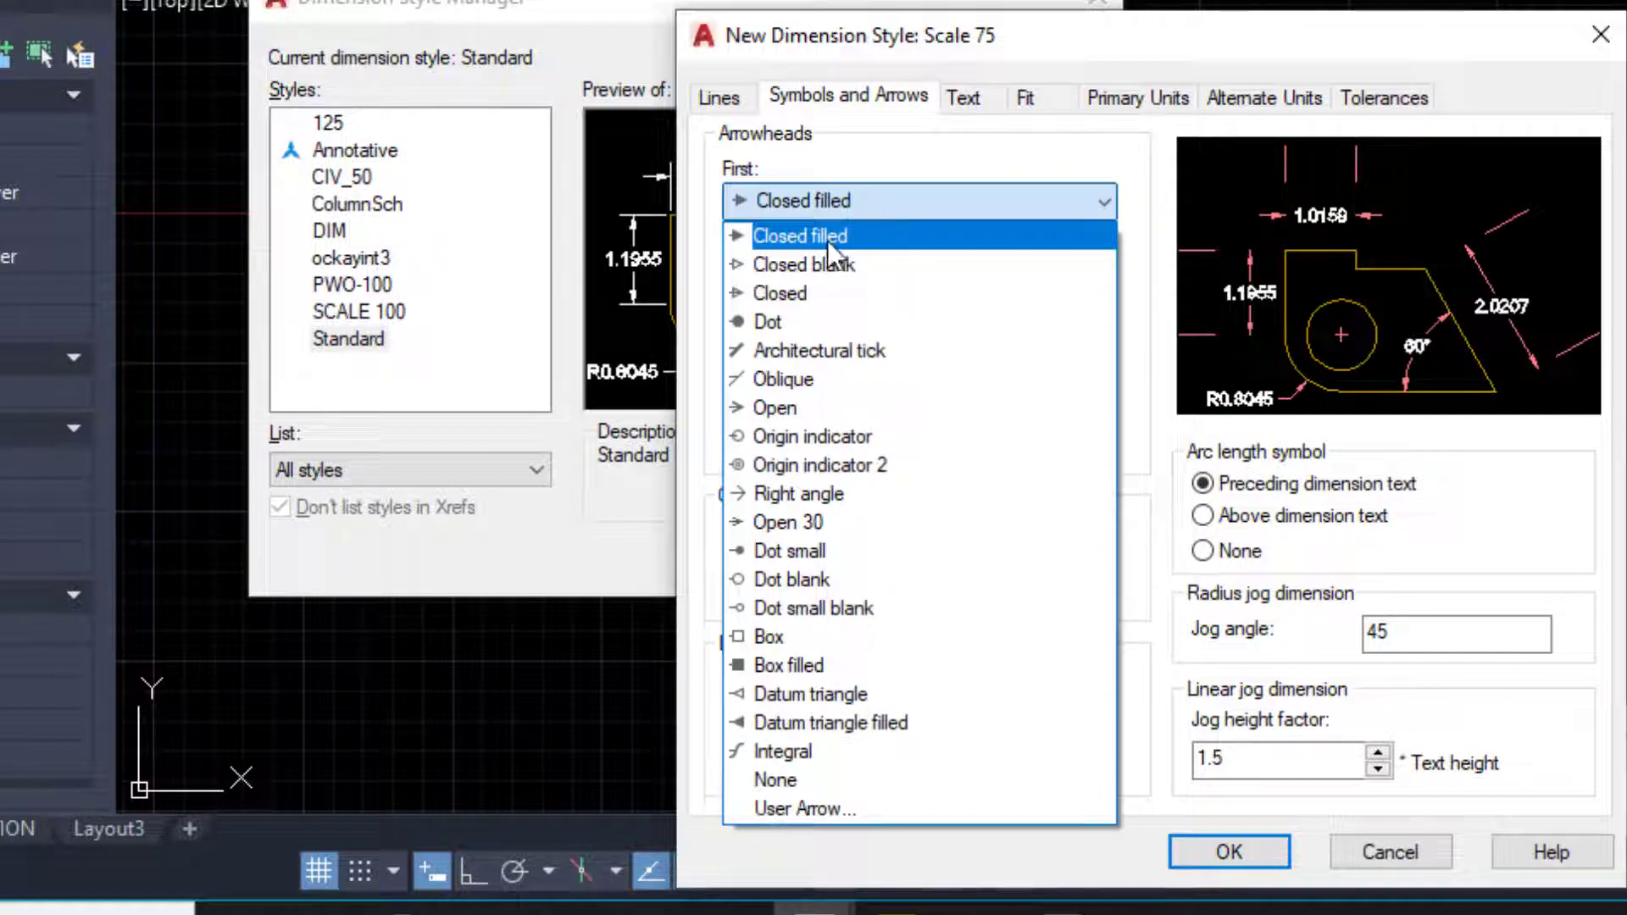
click(765, 358)
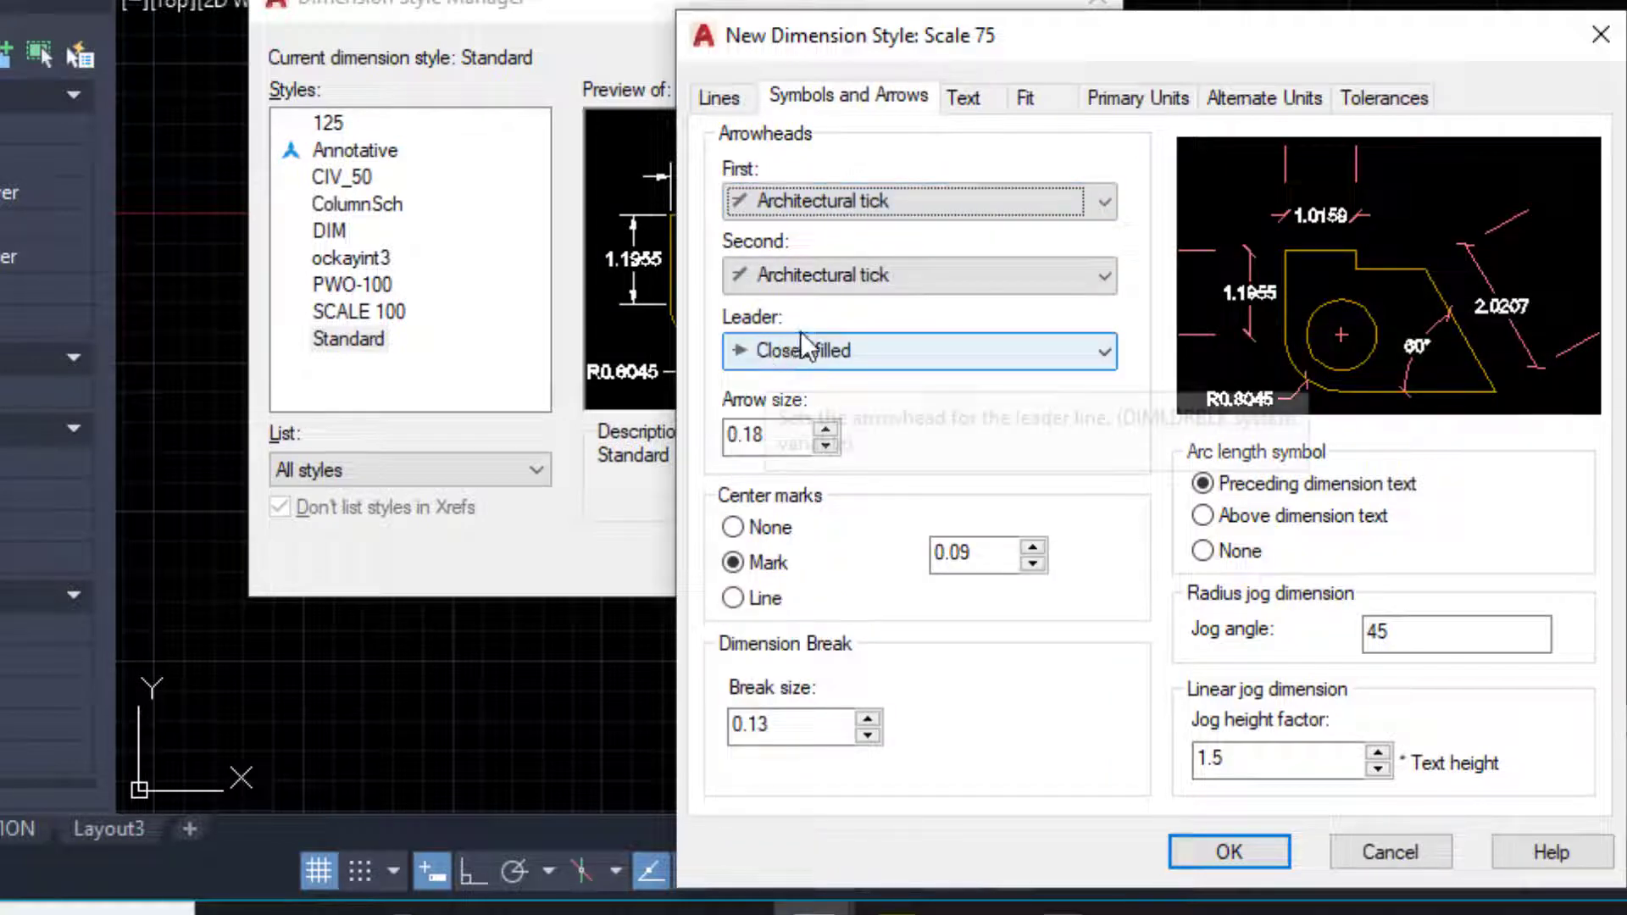
click(845, 201)
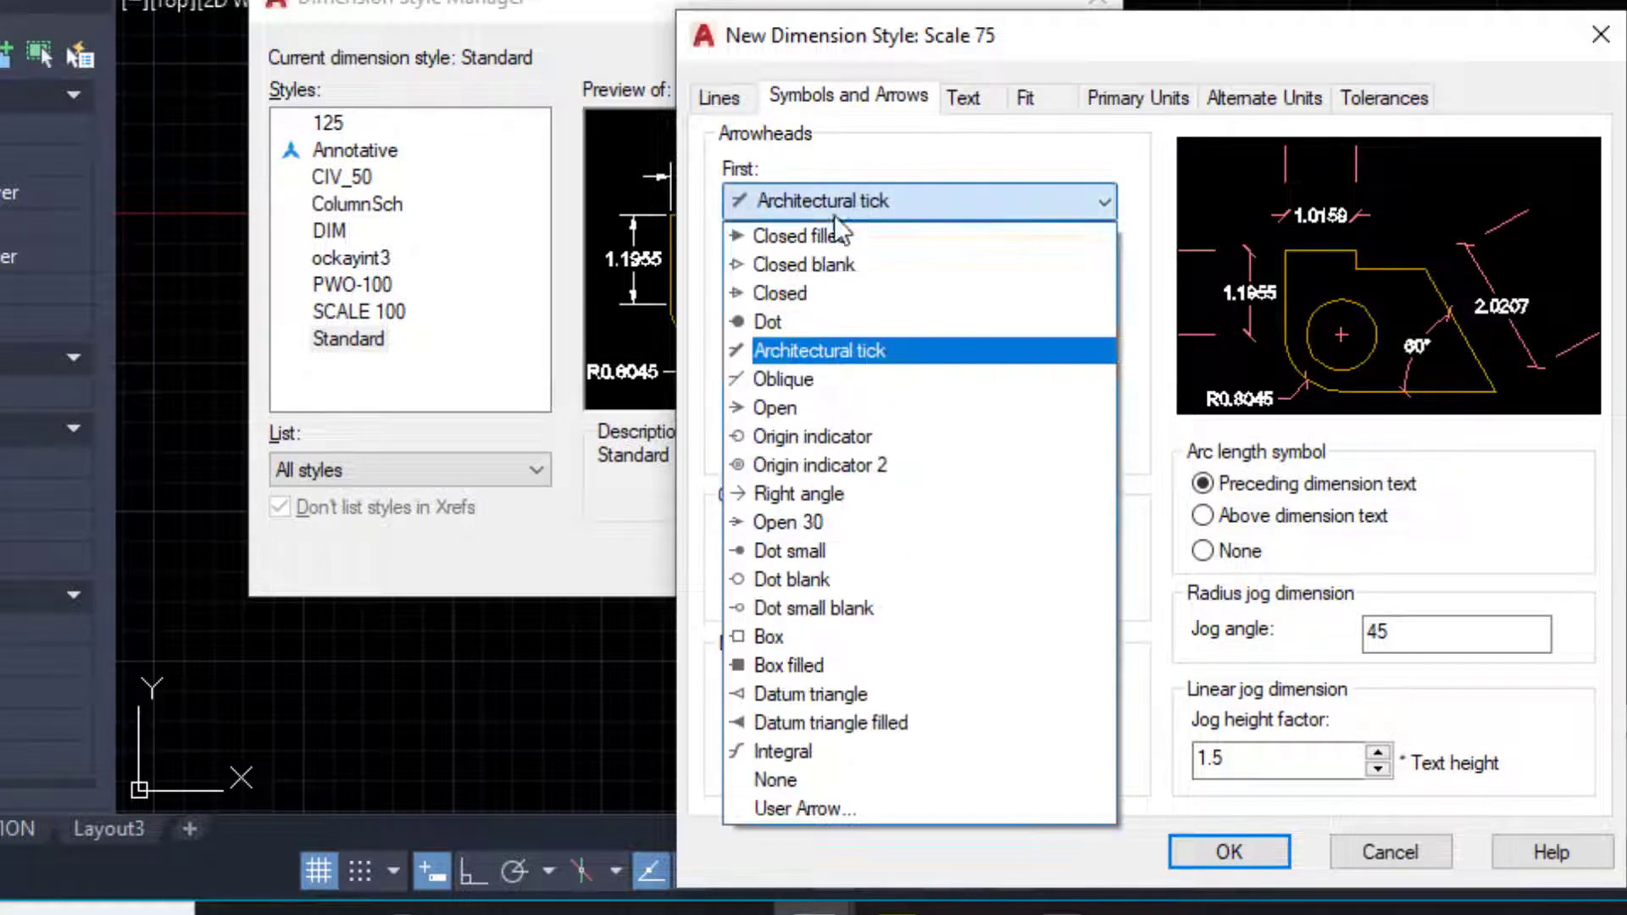
click(798, 236)
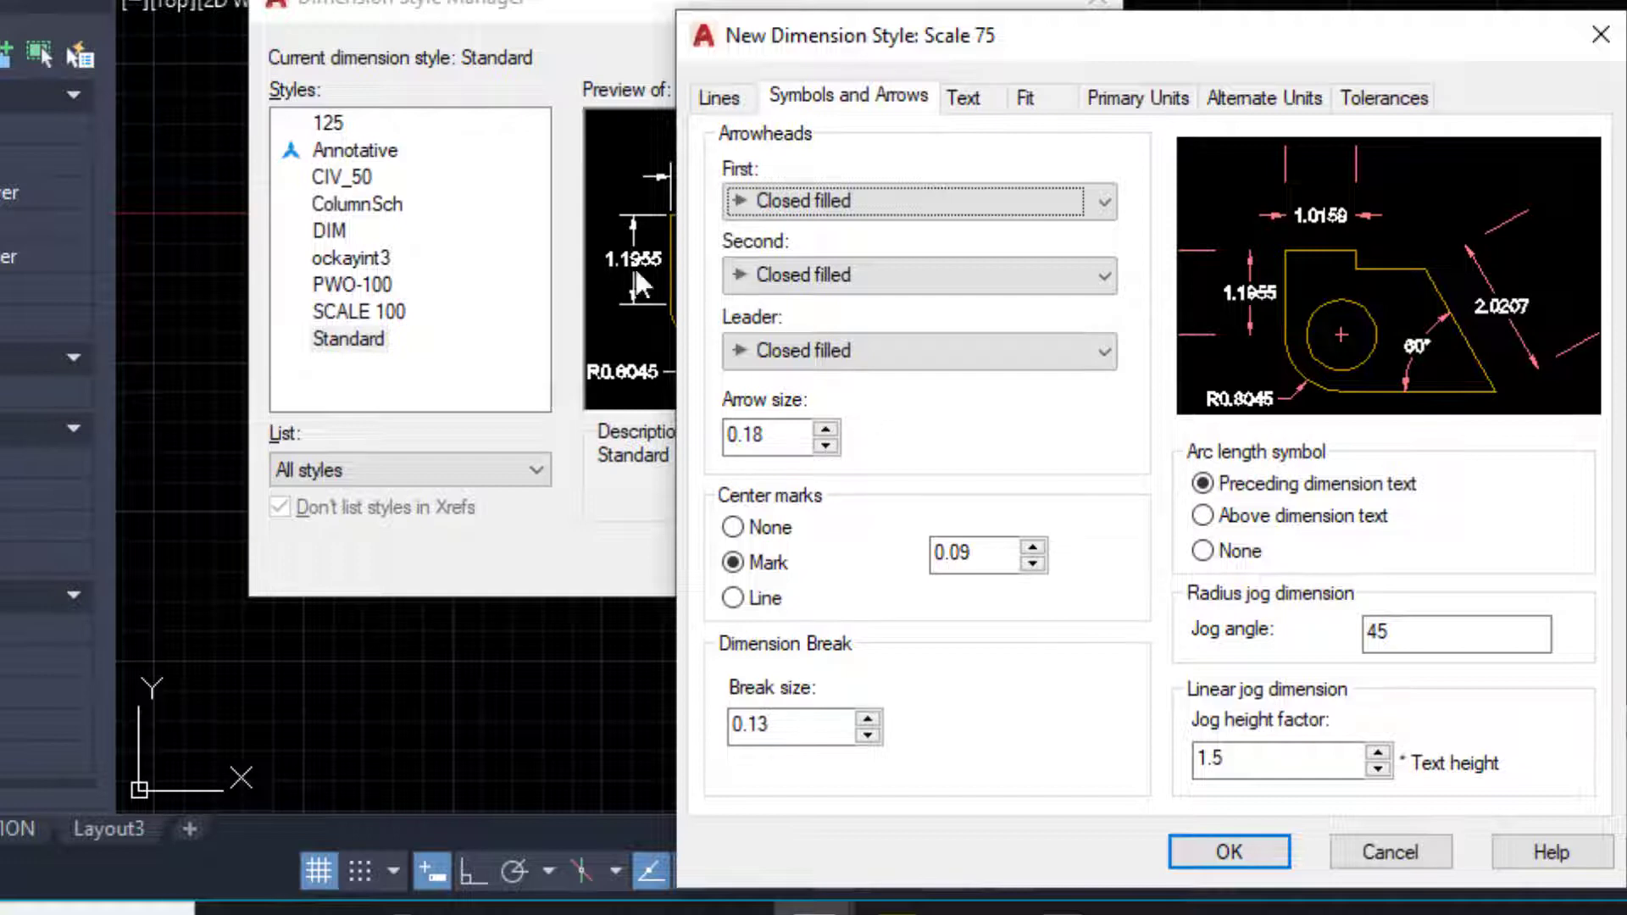
- Set the arrow size of the Scale 75 dimension style to 2
click(908, 2)
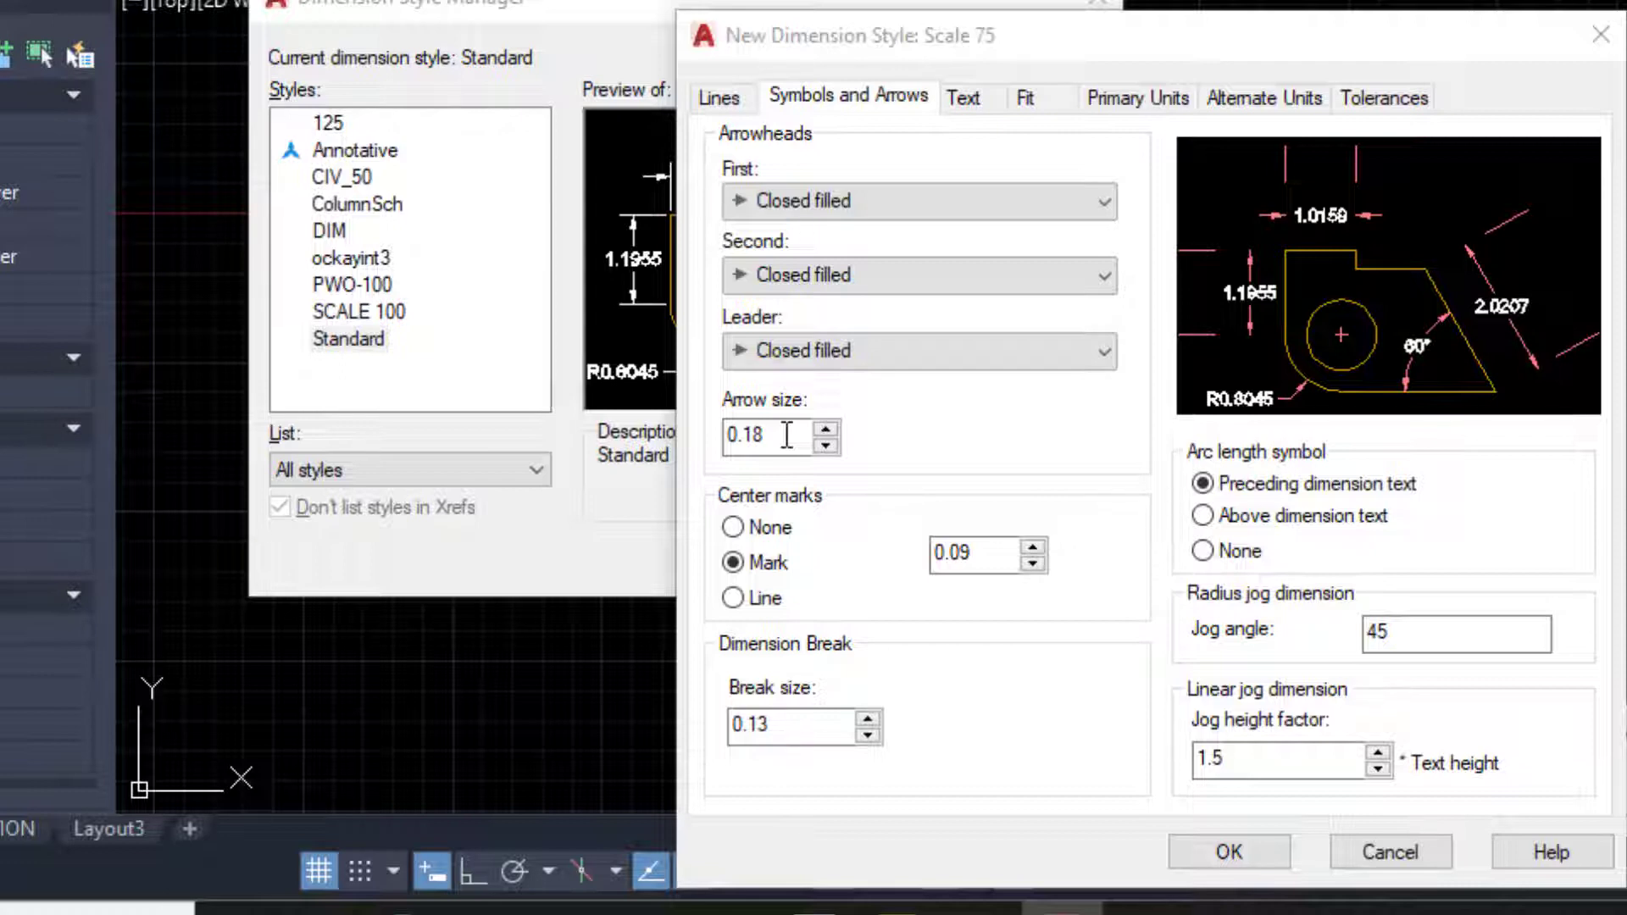
drag(786, 435, 722, 449)
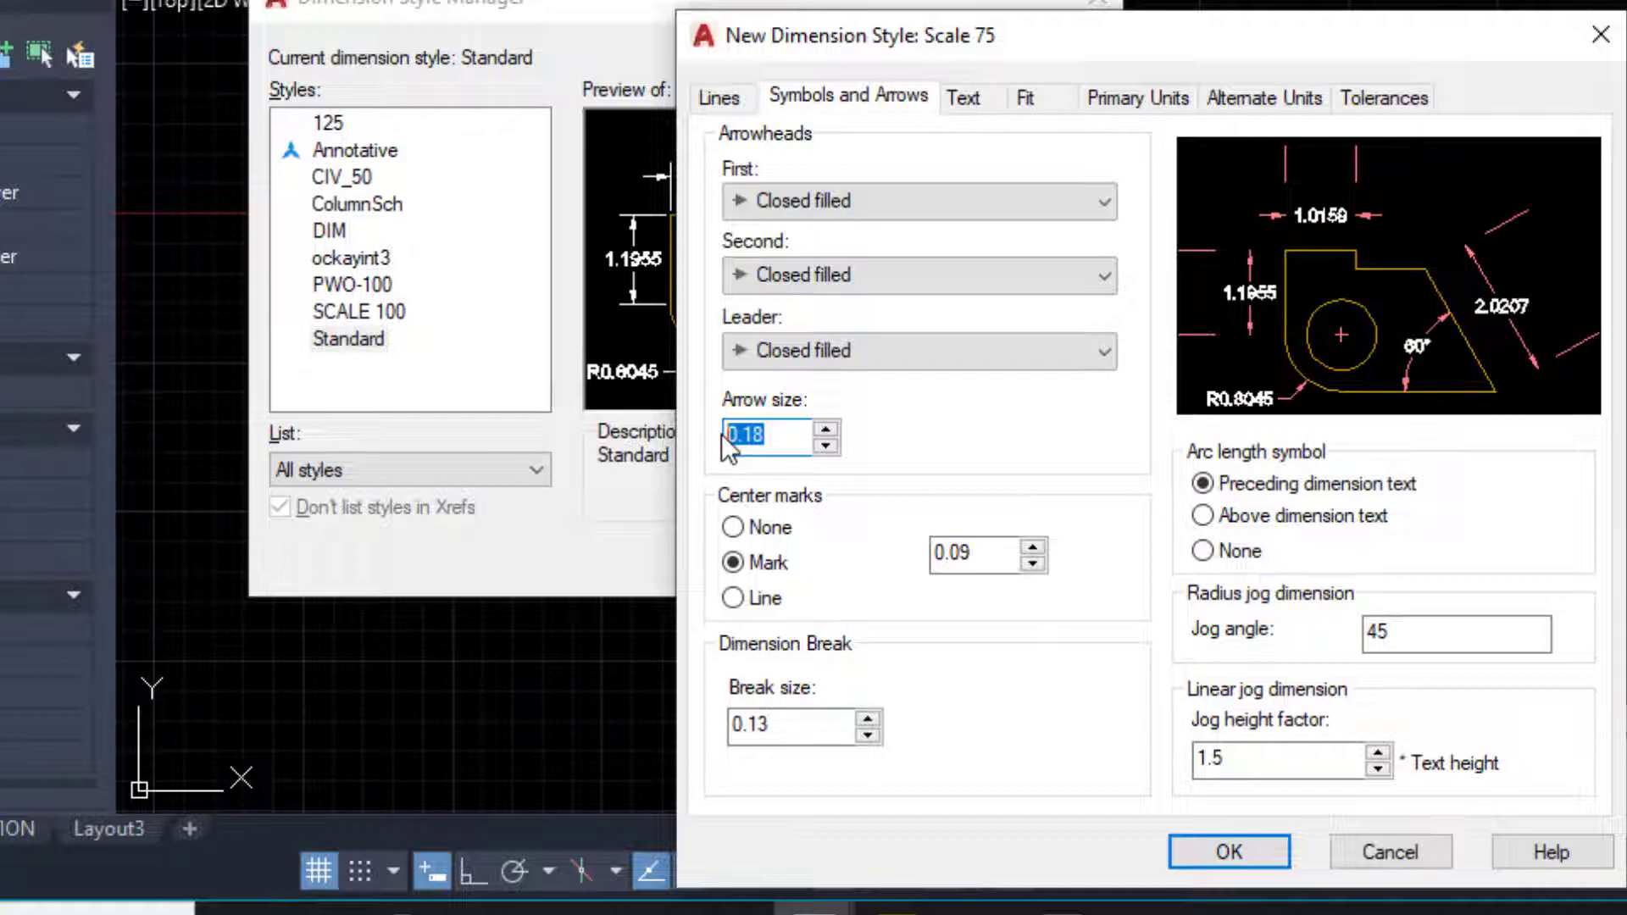
text(2)
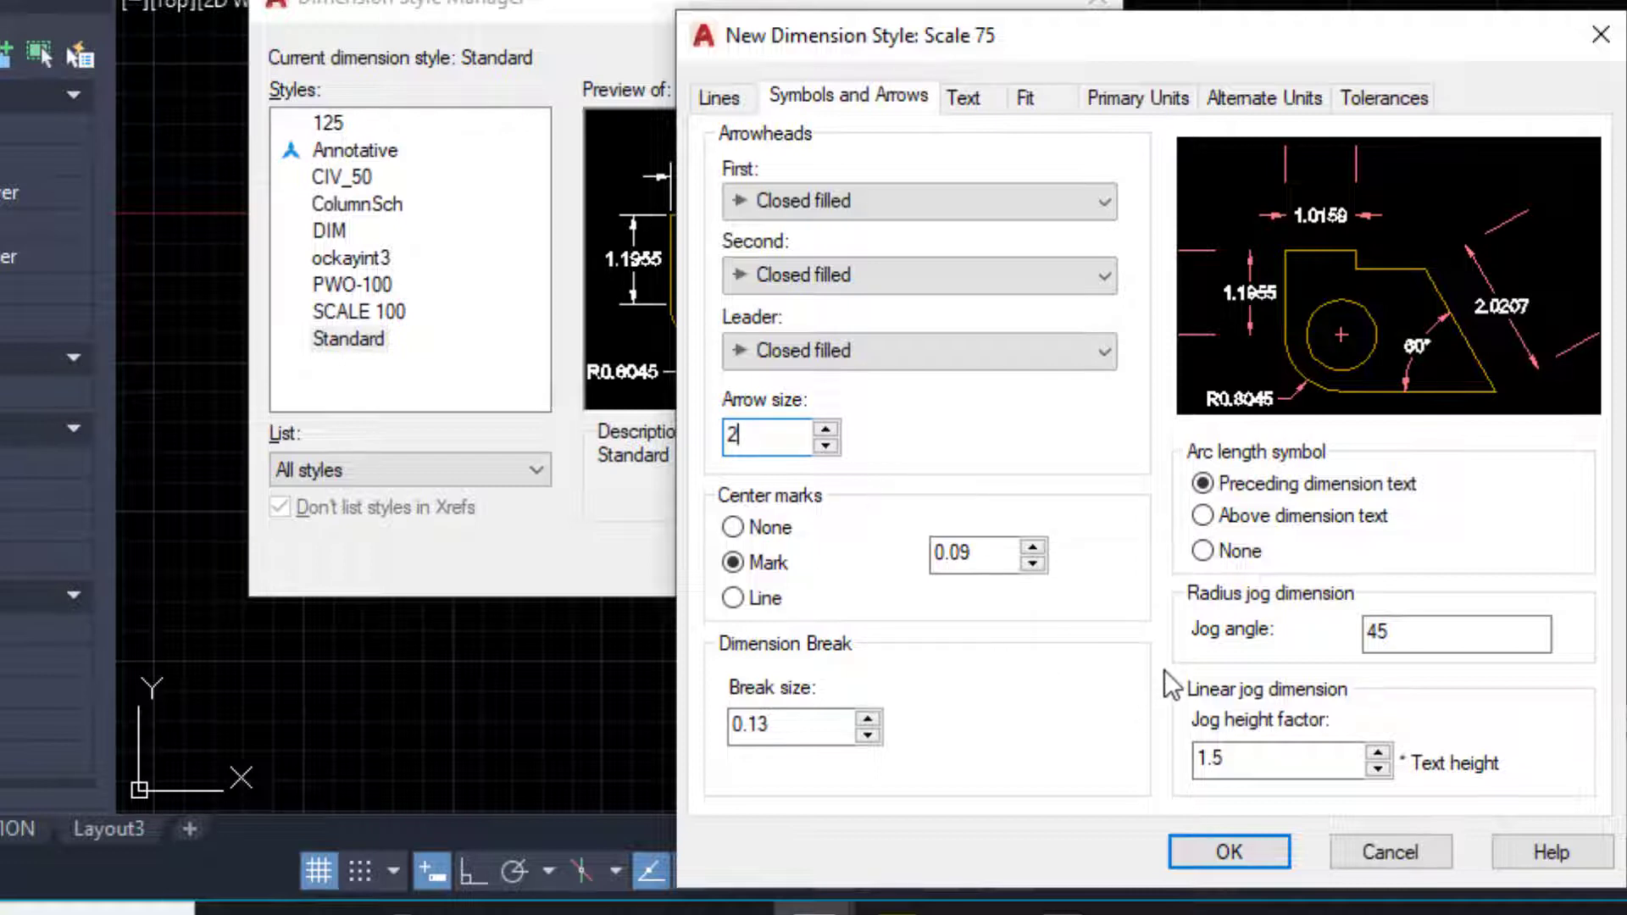
- Set the dimension text style to ROMANS and the text color to ByLayer
click(975, 97)
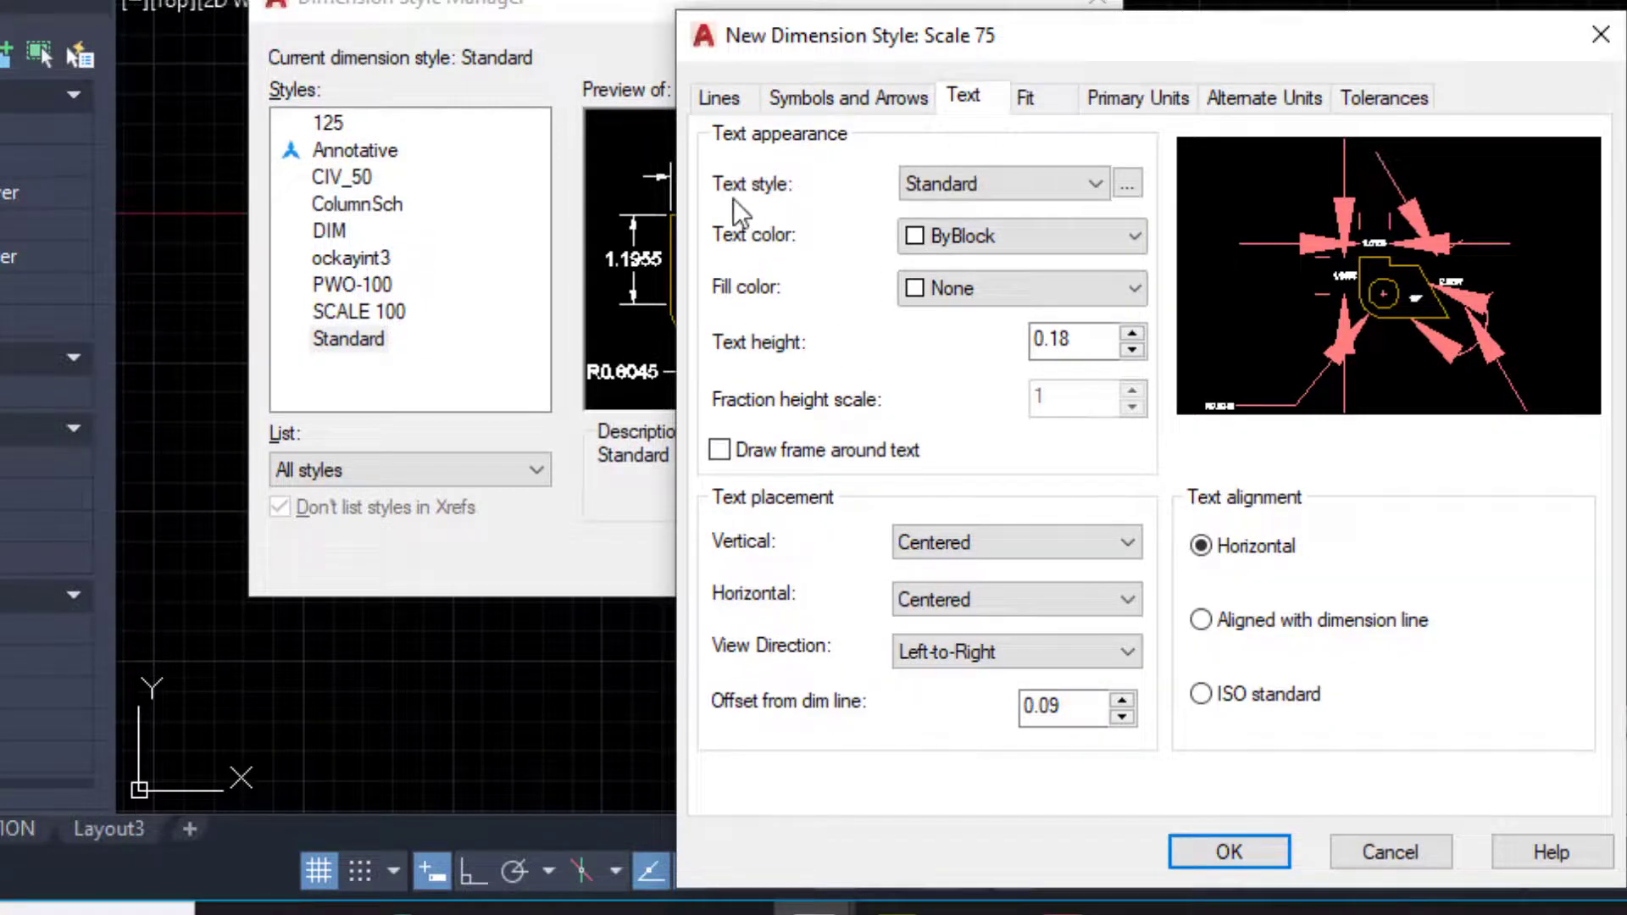
click(1071, 181)
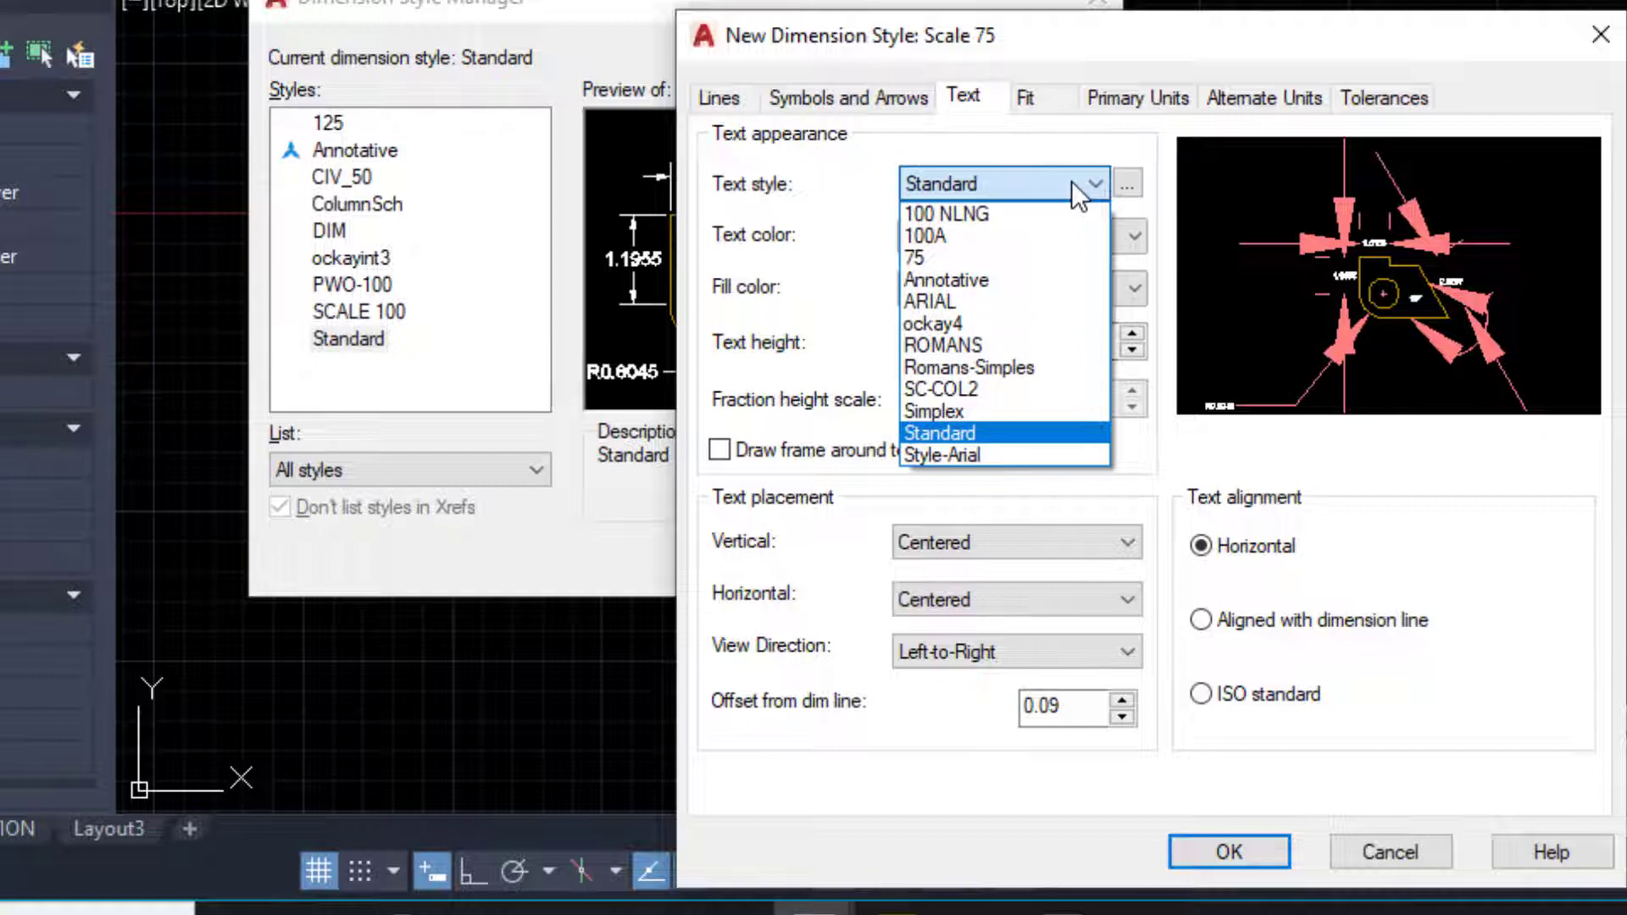
click(958, 348)
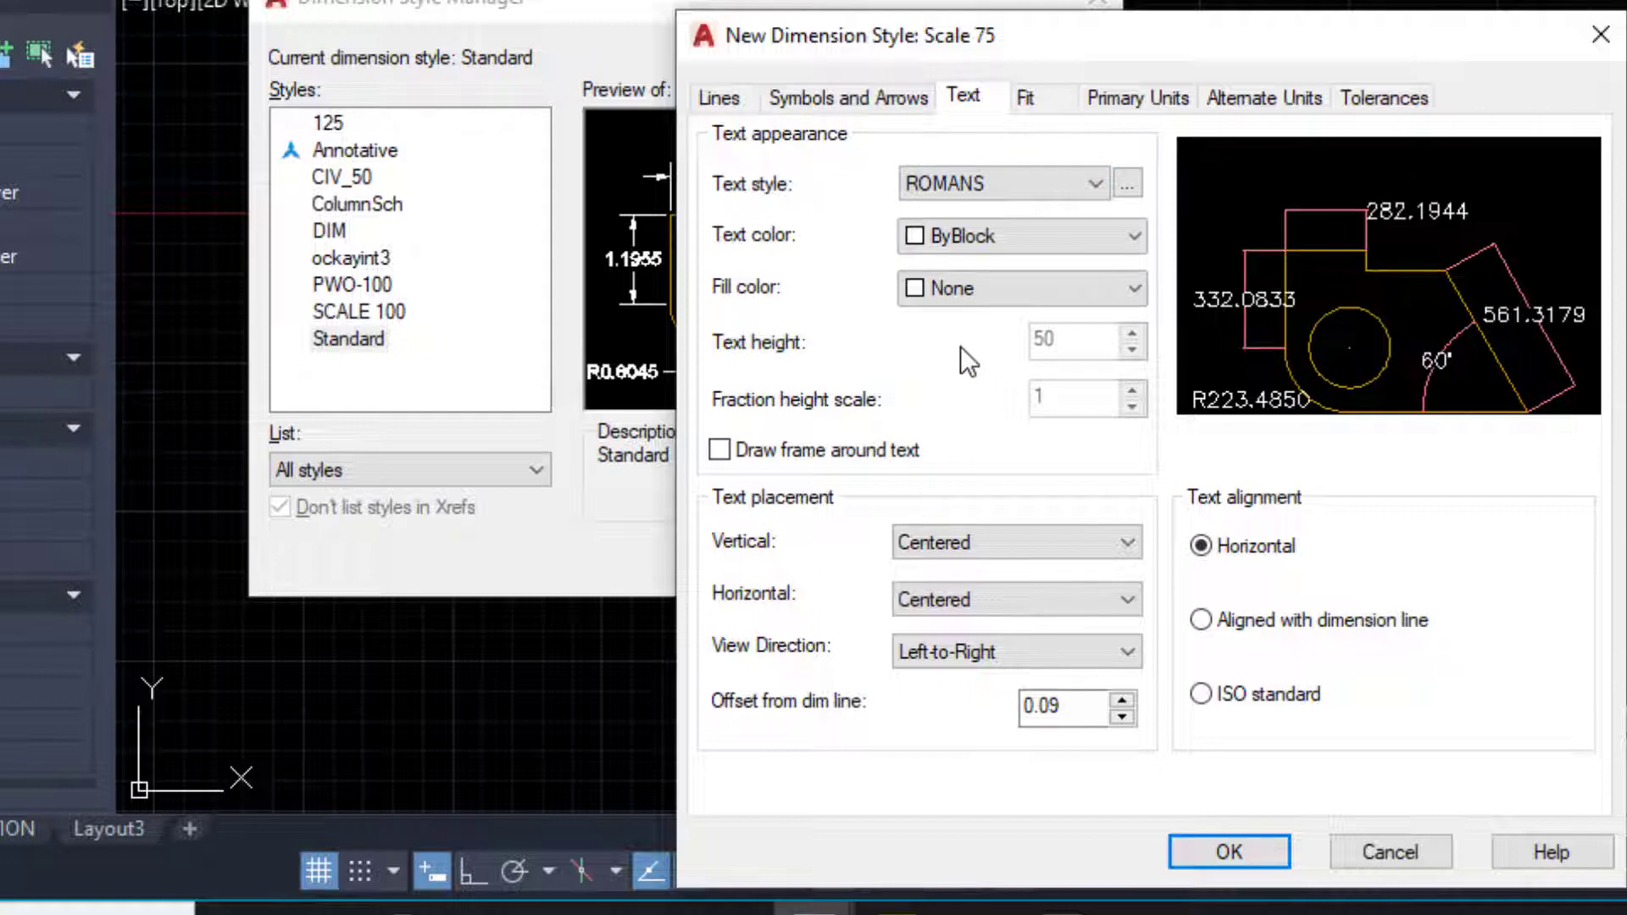
click(1086, 241)
click(995, 273)
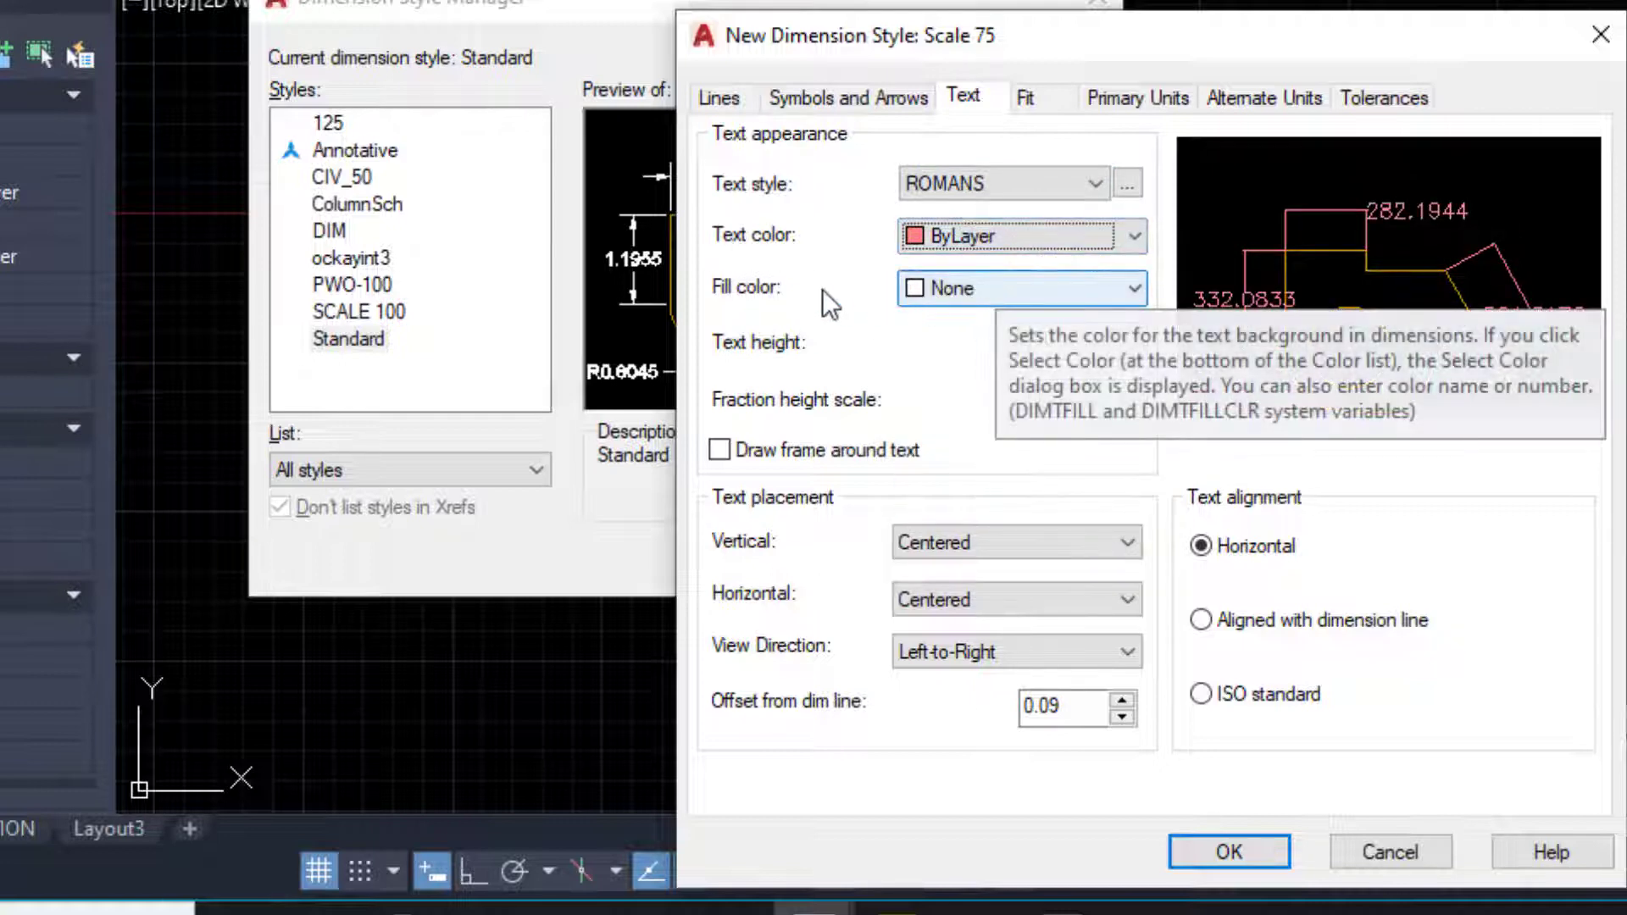
- Try a Red fill color behind the dimension text and restore the fill to None
click(999, 293)
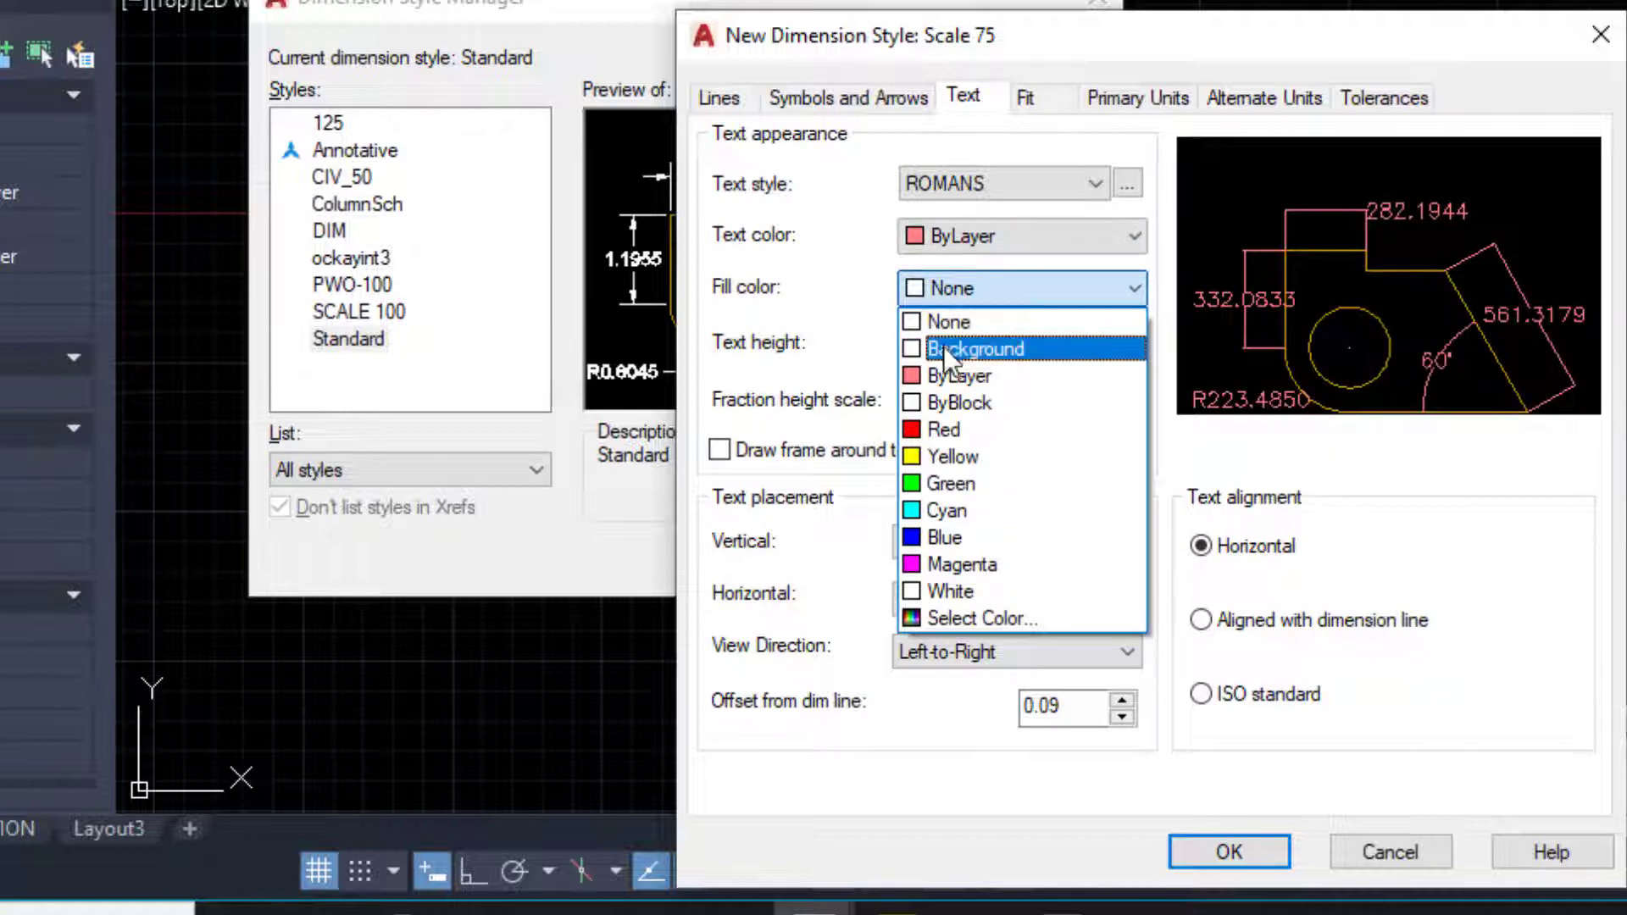
click(938, 432)
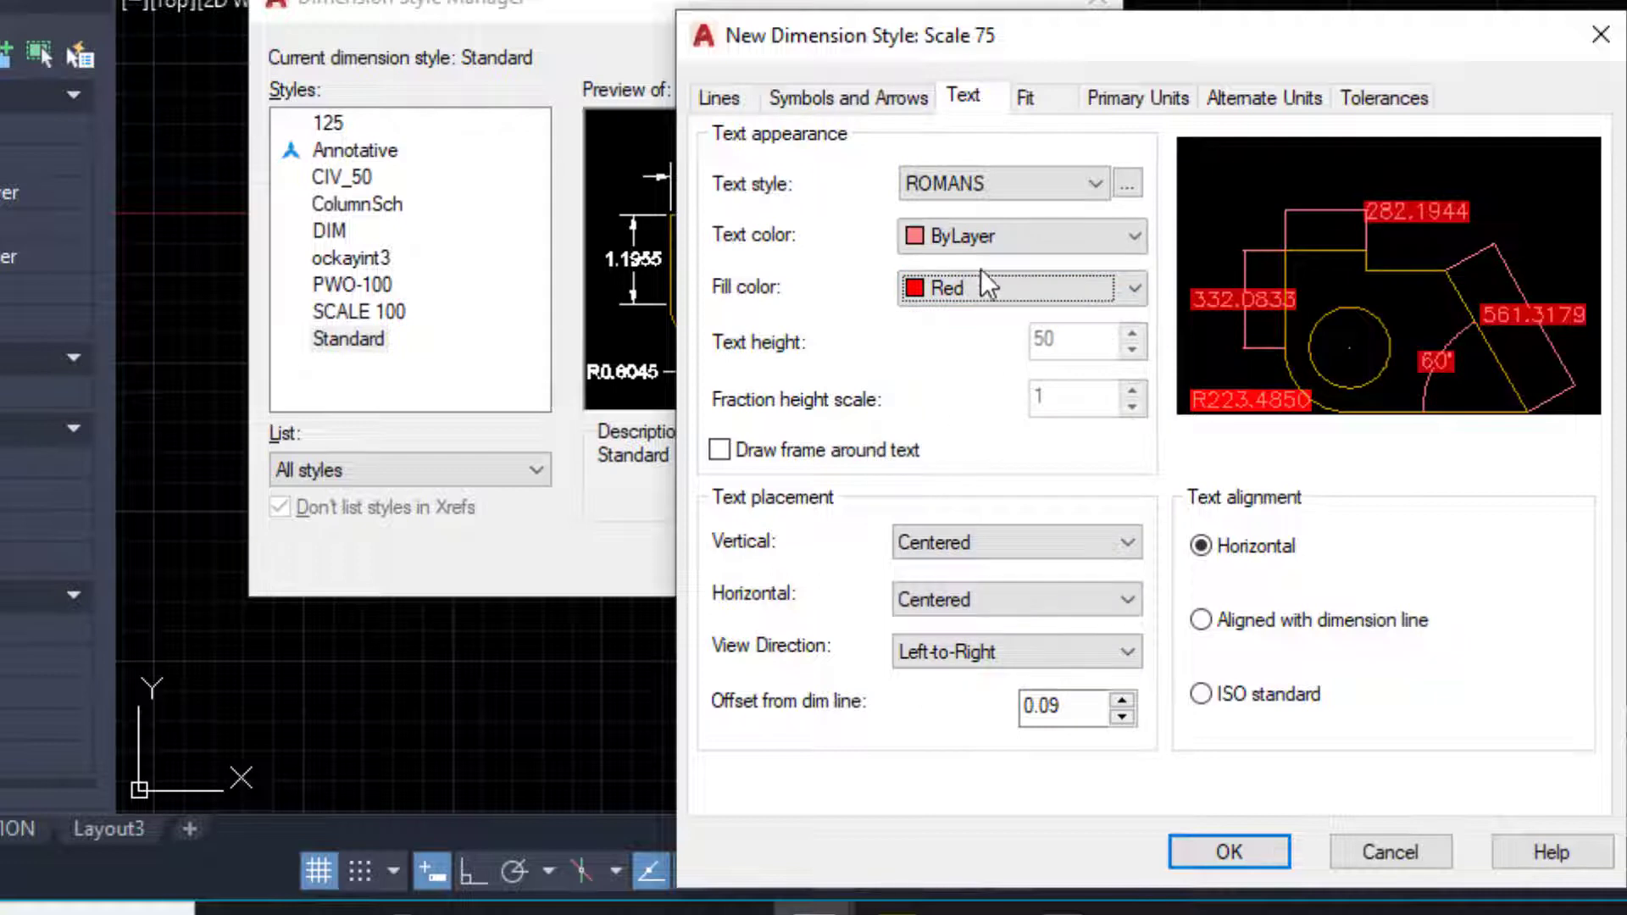
click(1014, 288)
click(969, 322)
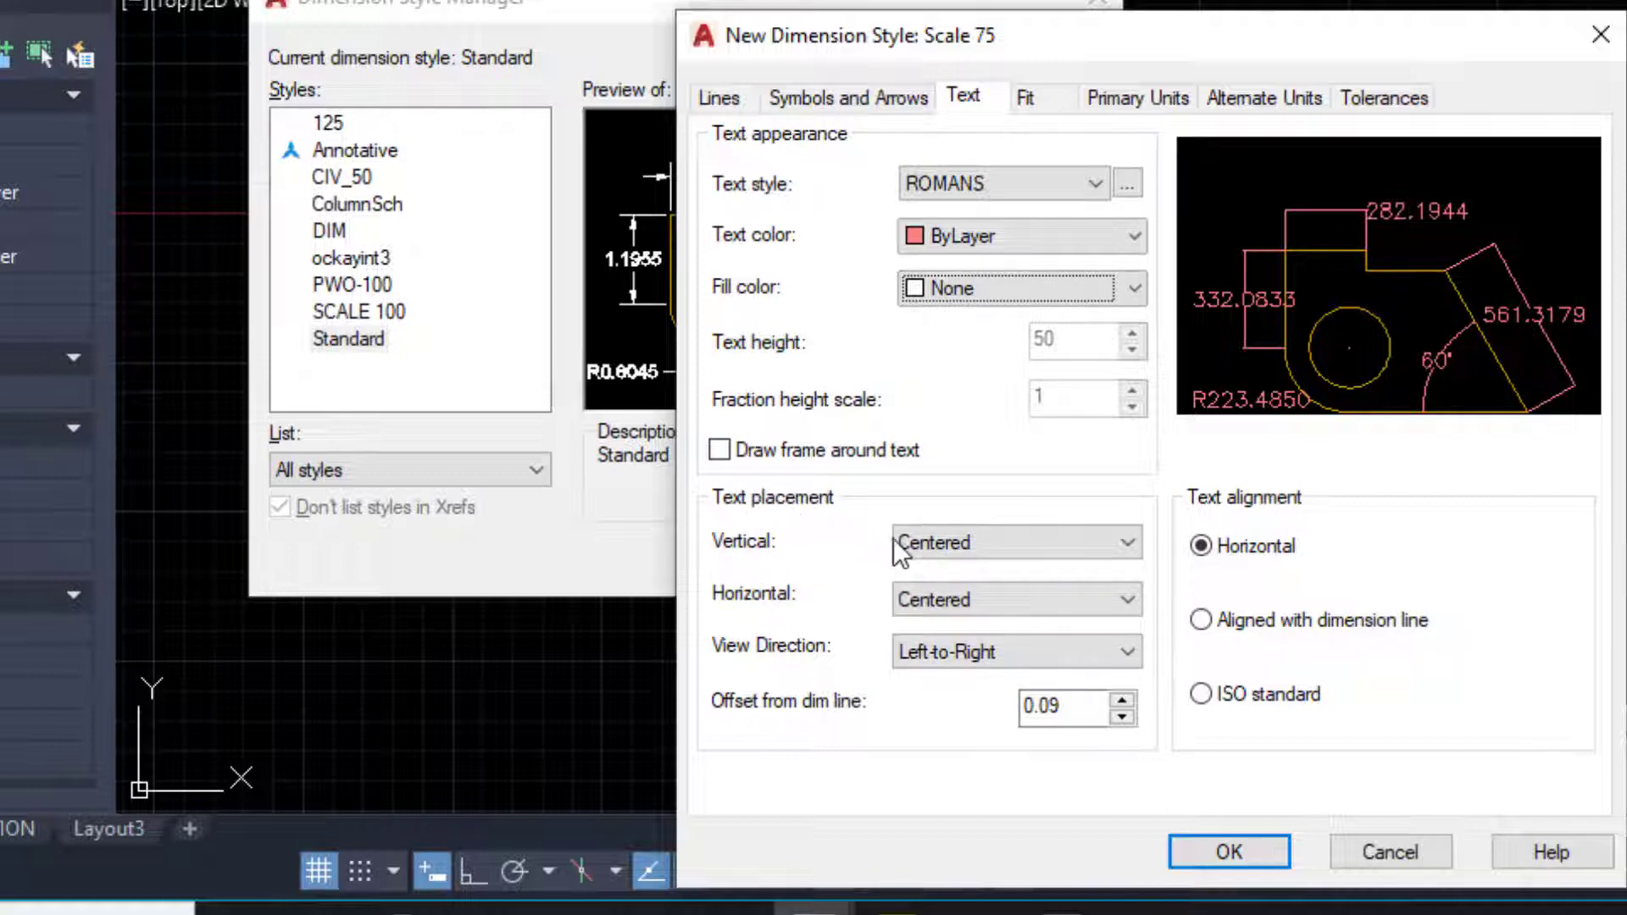
- Compare the Above and Outside vertical placements for the dimension text and settle on Above
click(998, 542)
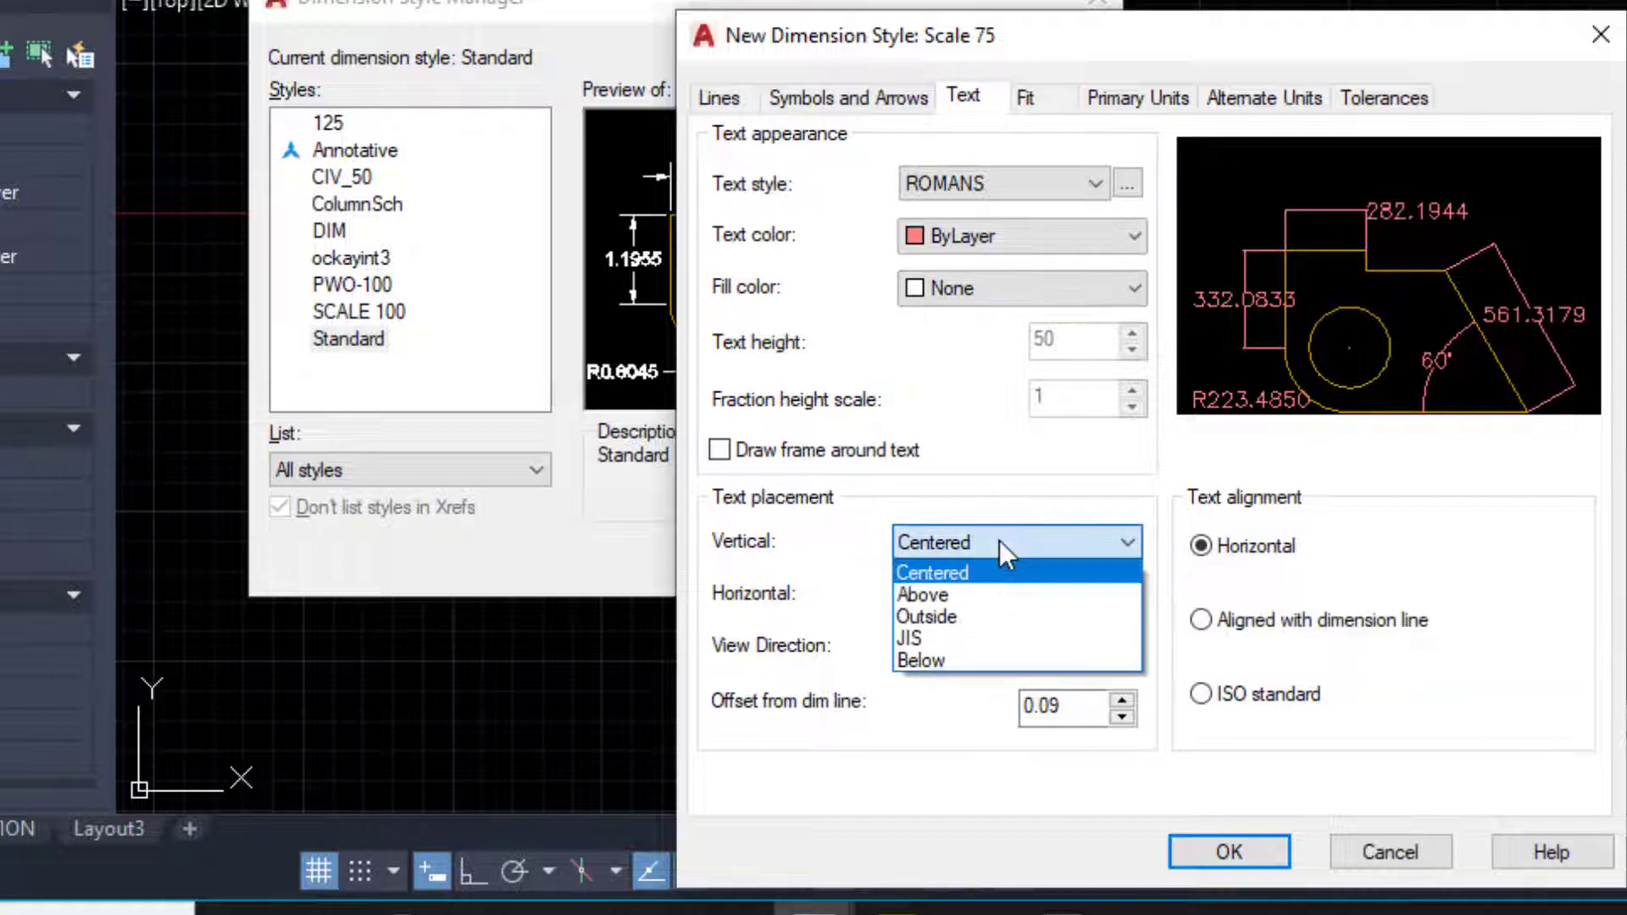
click(947, 597)
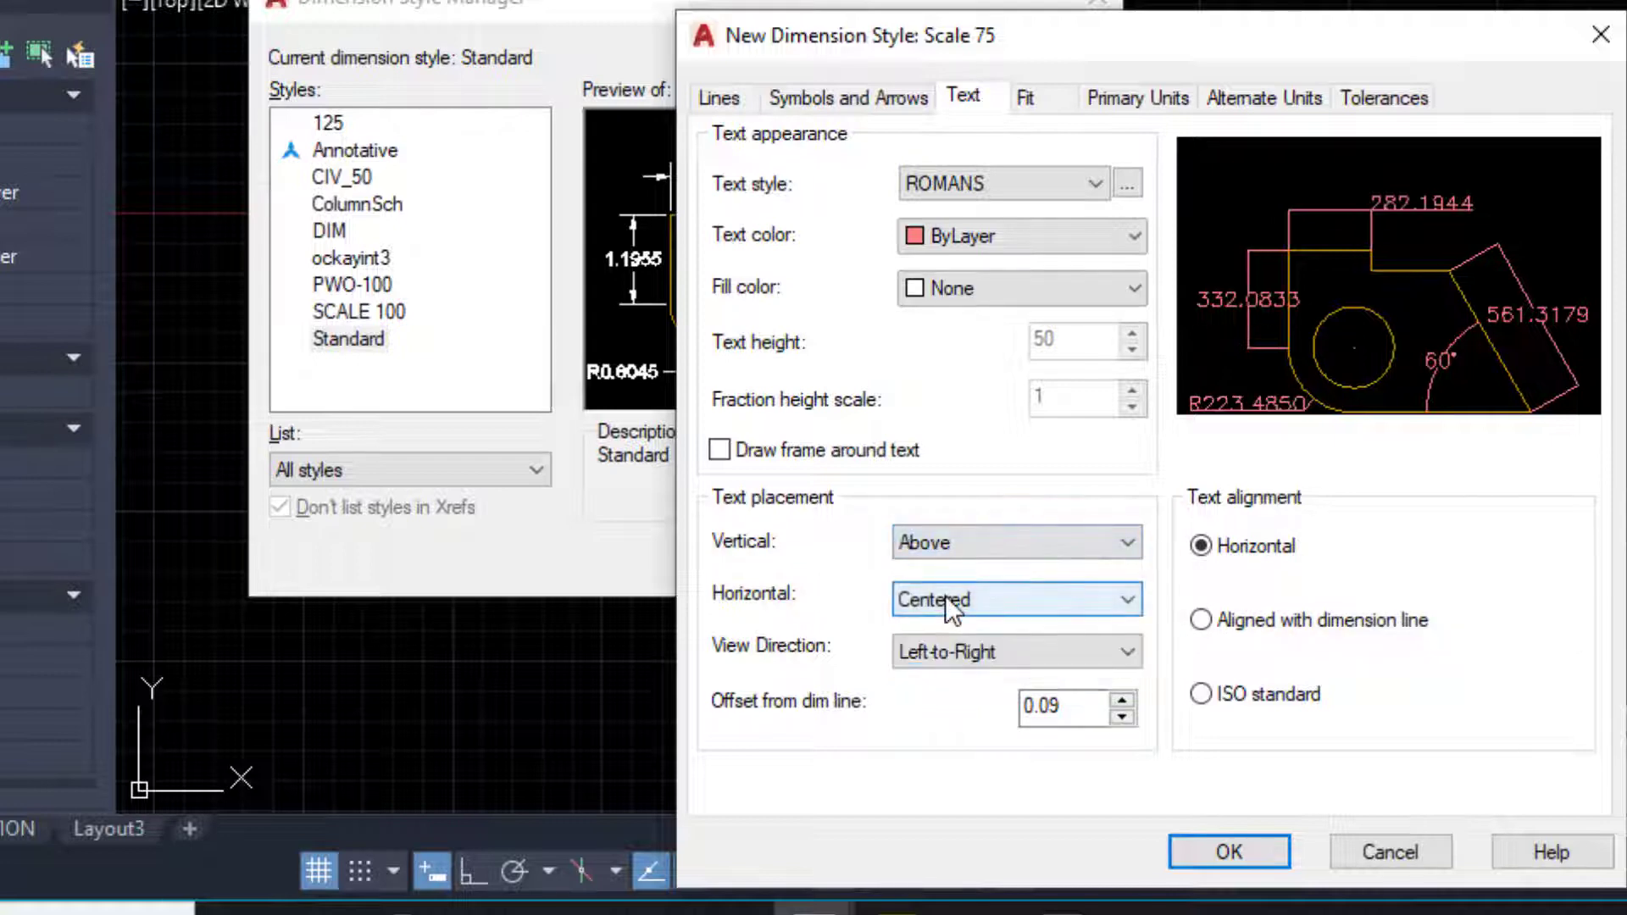
click(959, 543)
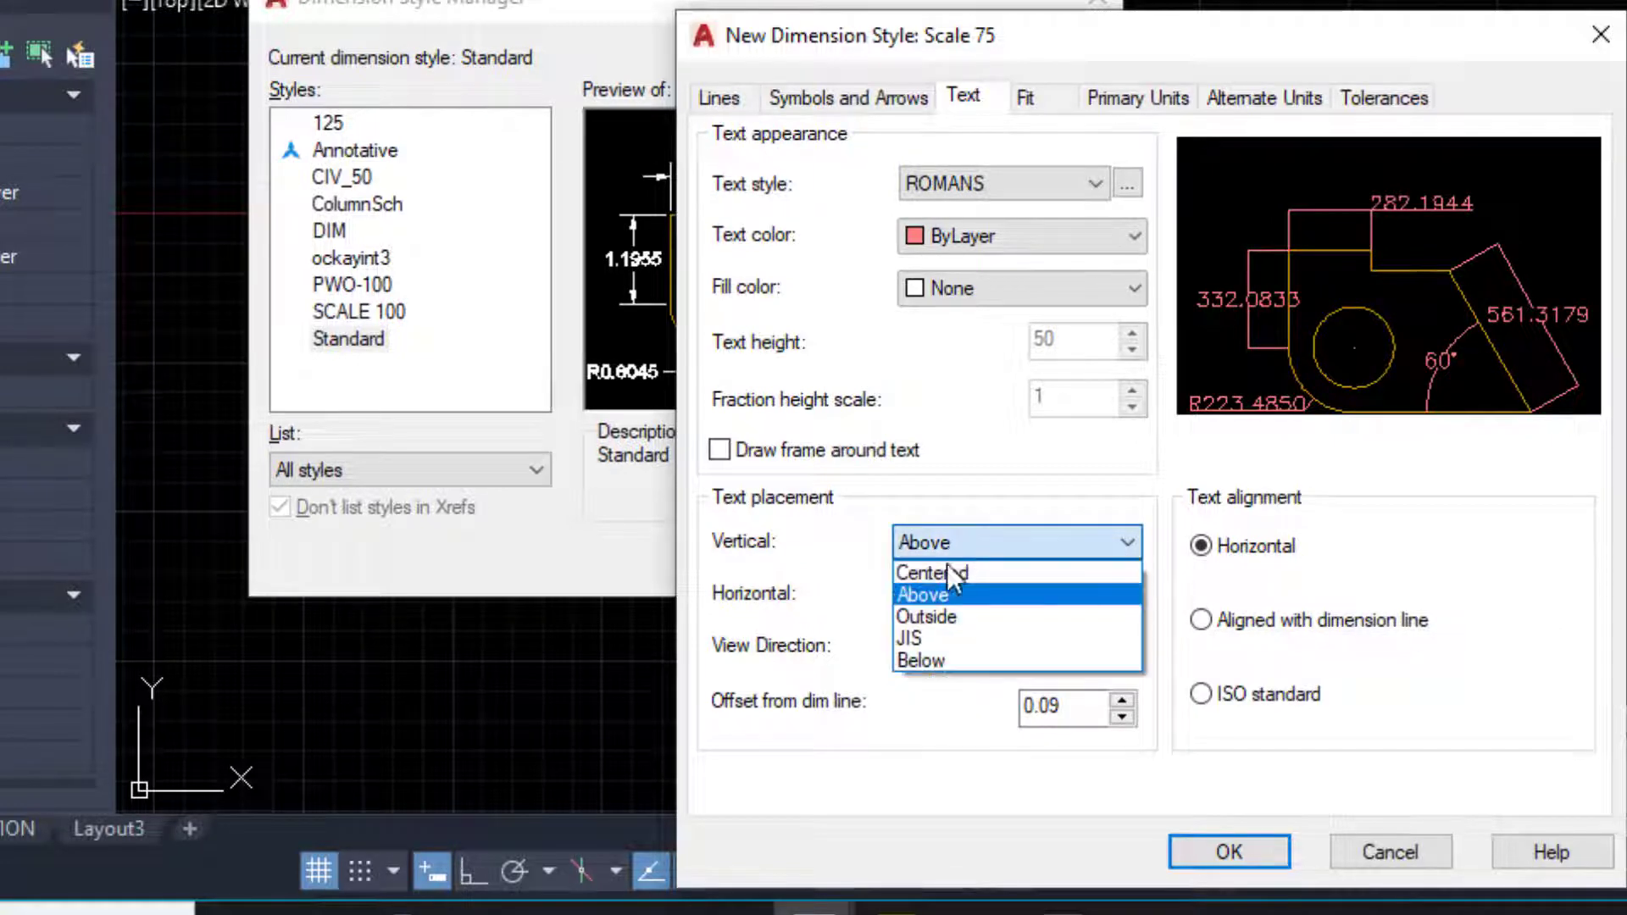
click(939, 612)
click(989, 541)
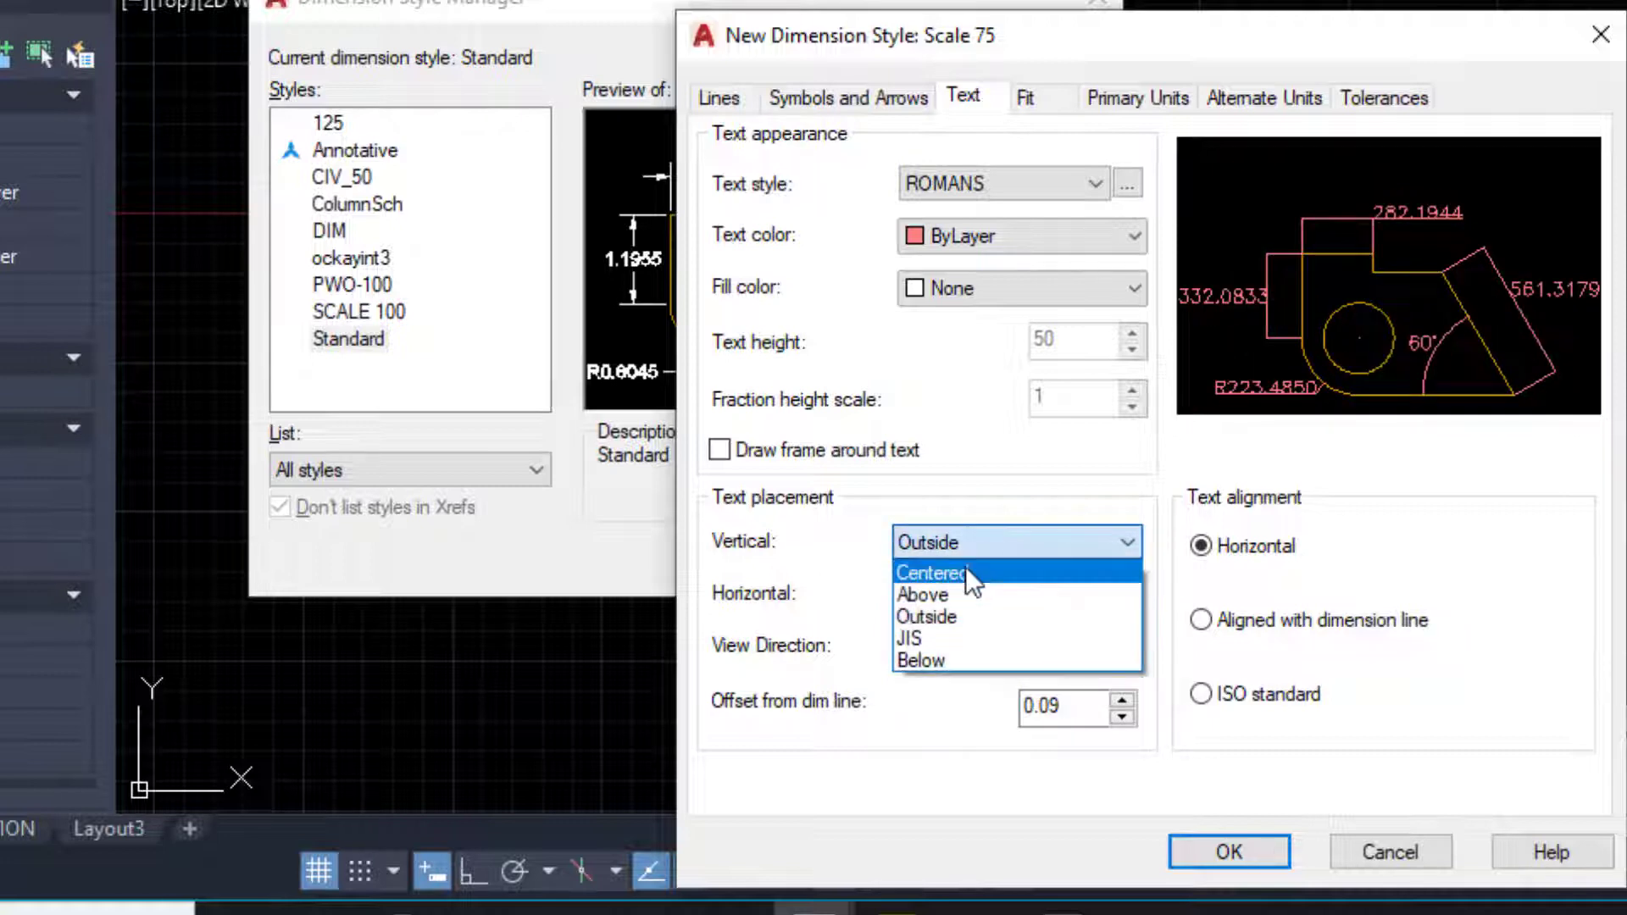
click(948, 593)
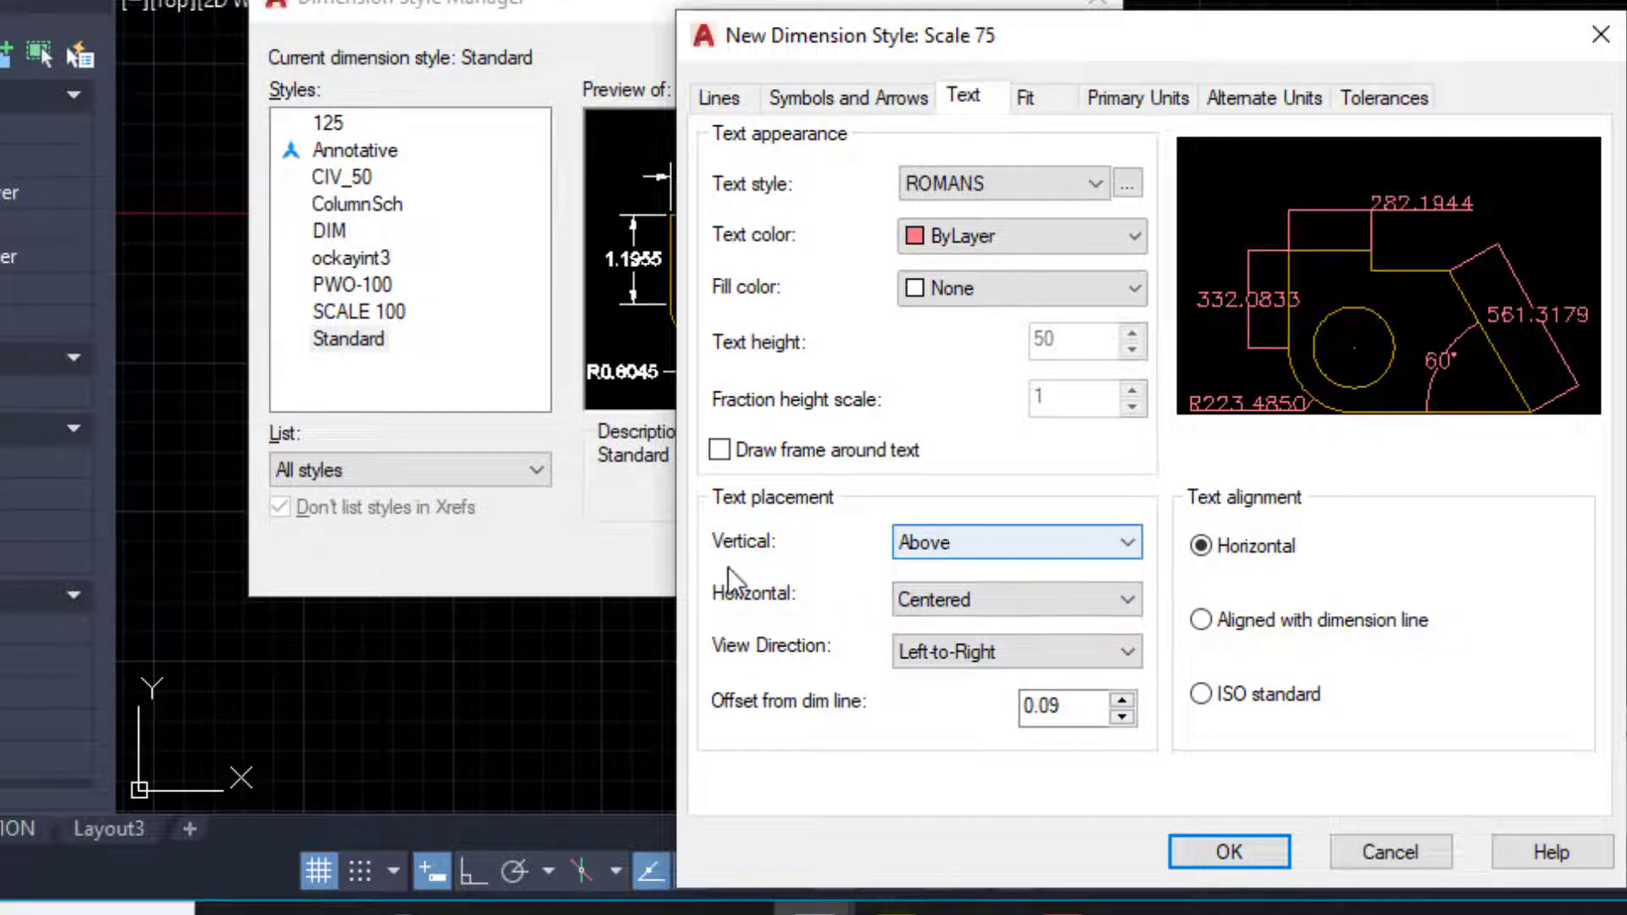
- Keep the text horizontally centered, offset it 2 from the dimension line, and align it with the dimension line
click(1010, 602)
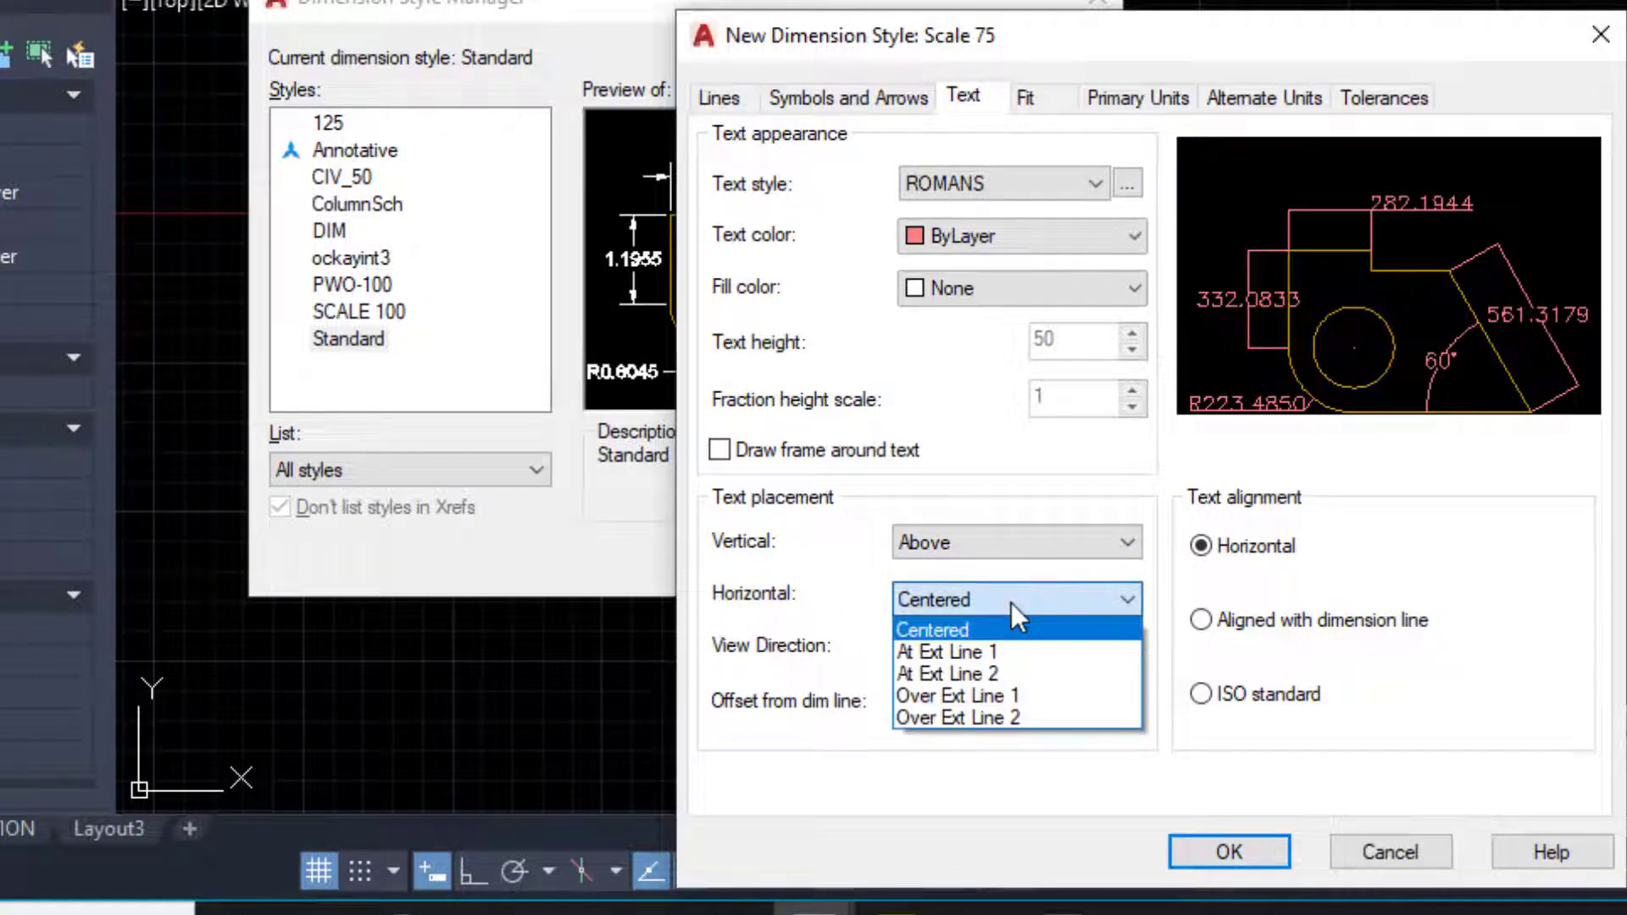
click(838, 598)
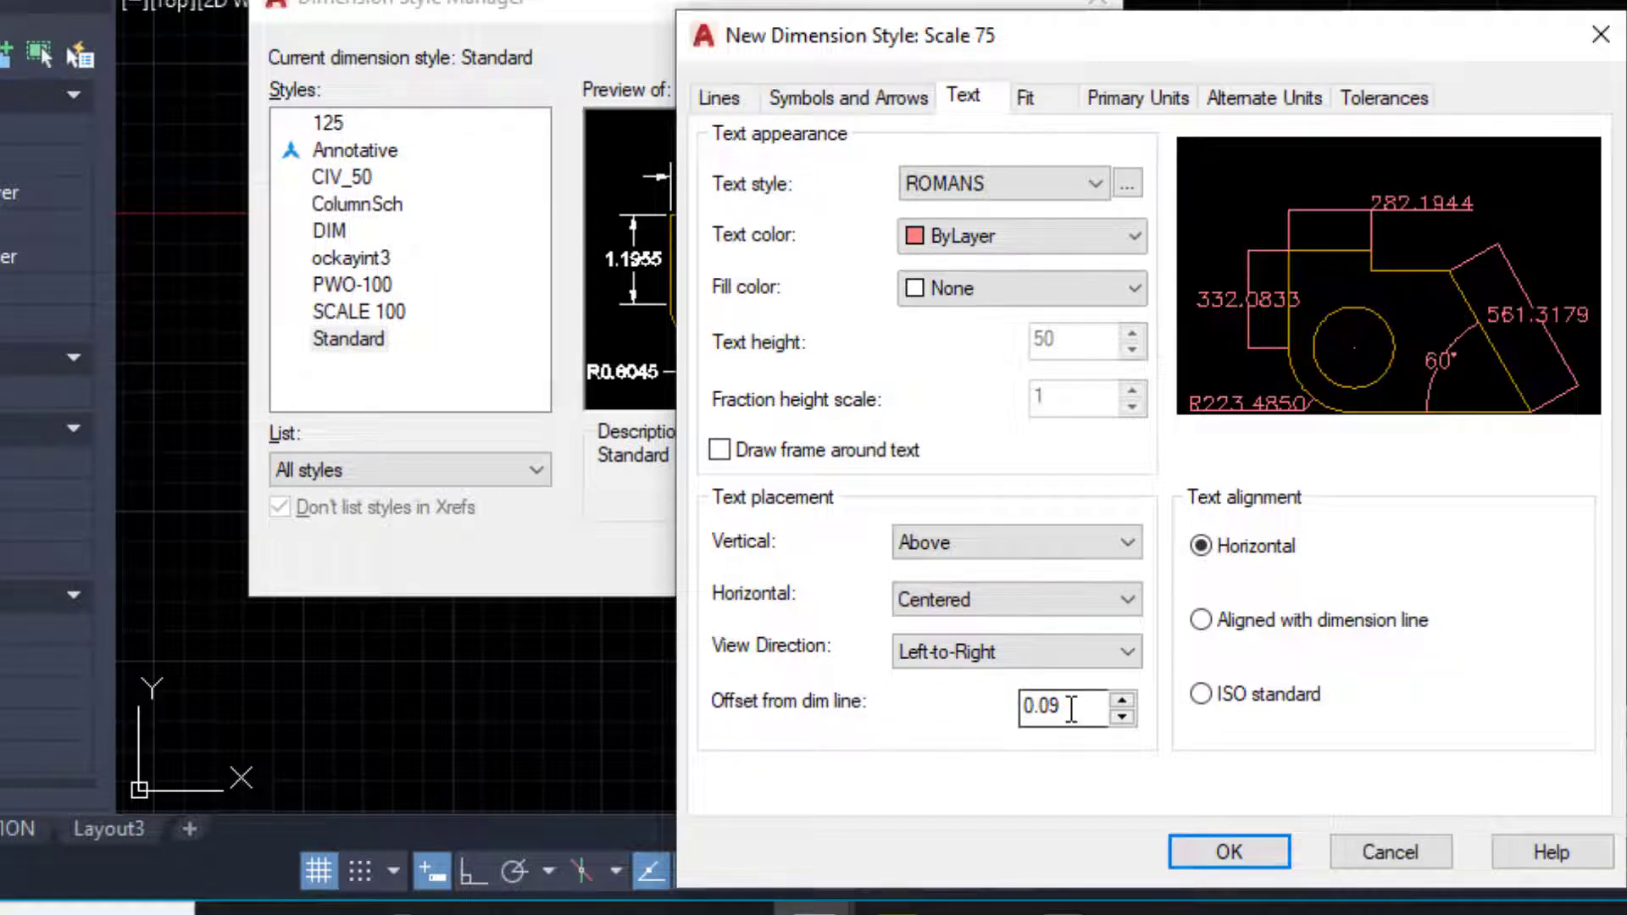
drag(1056, 709, 1024, 712)
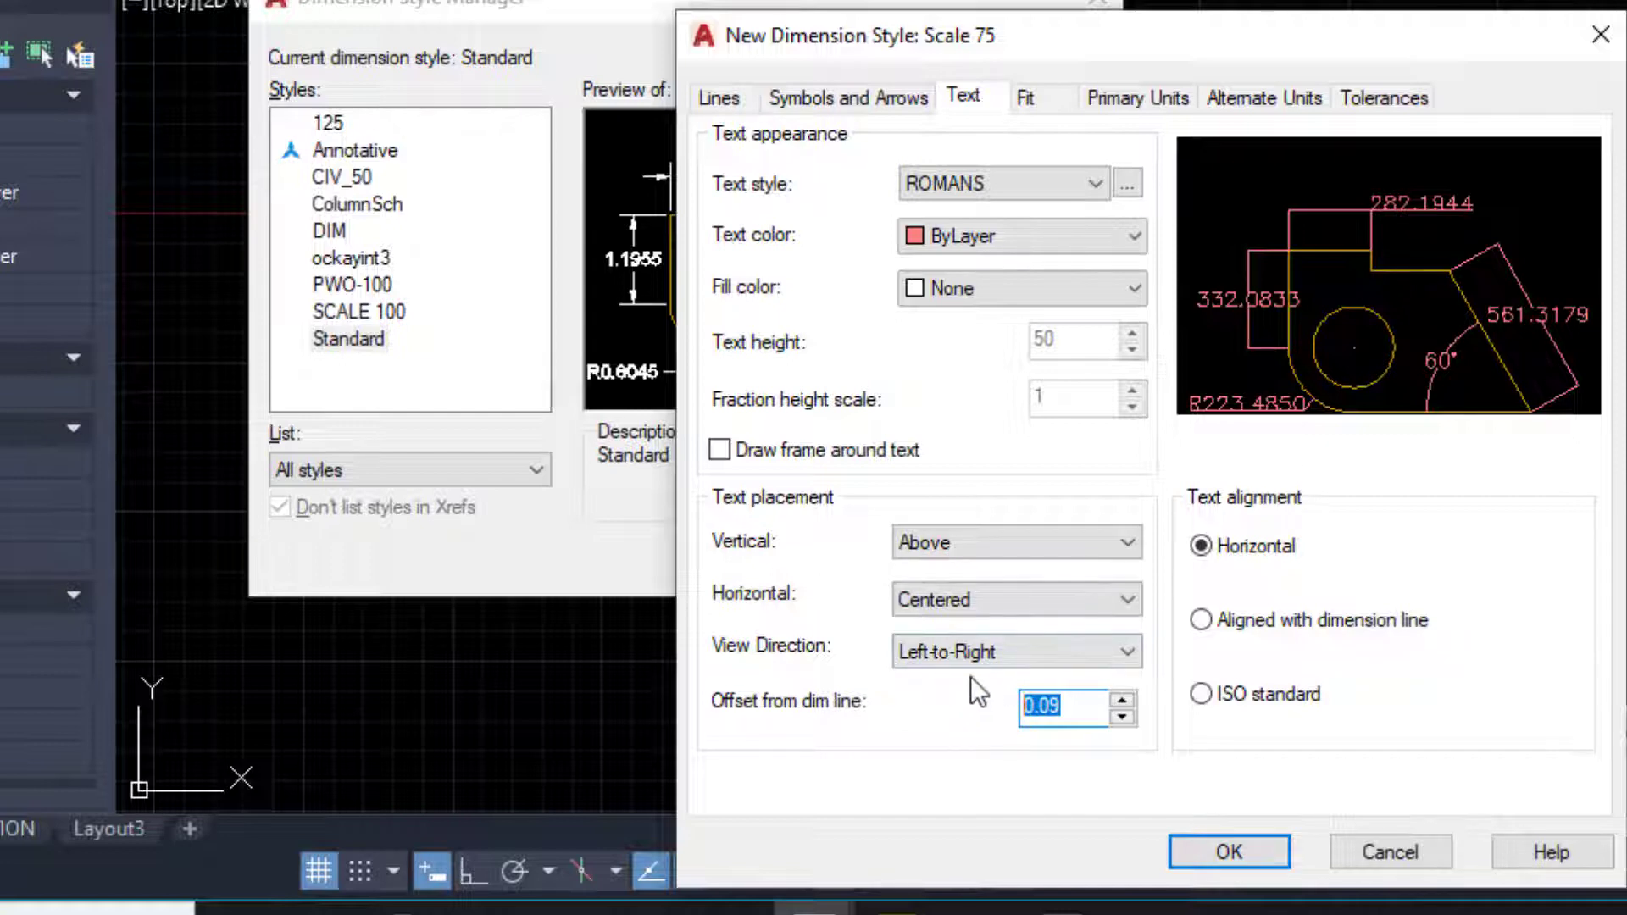
text(2)
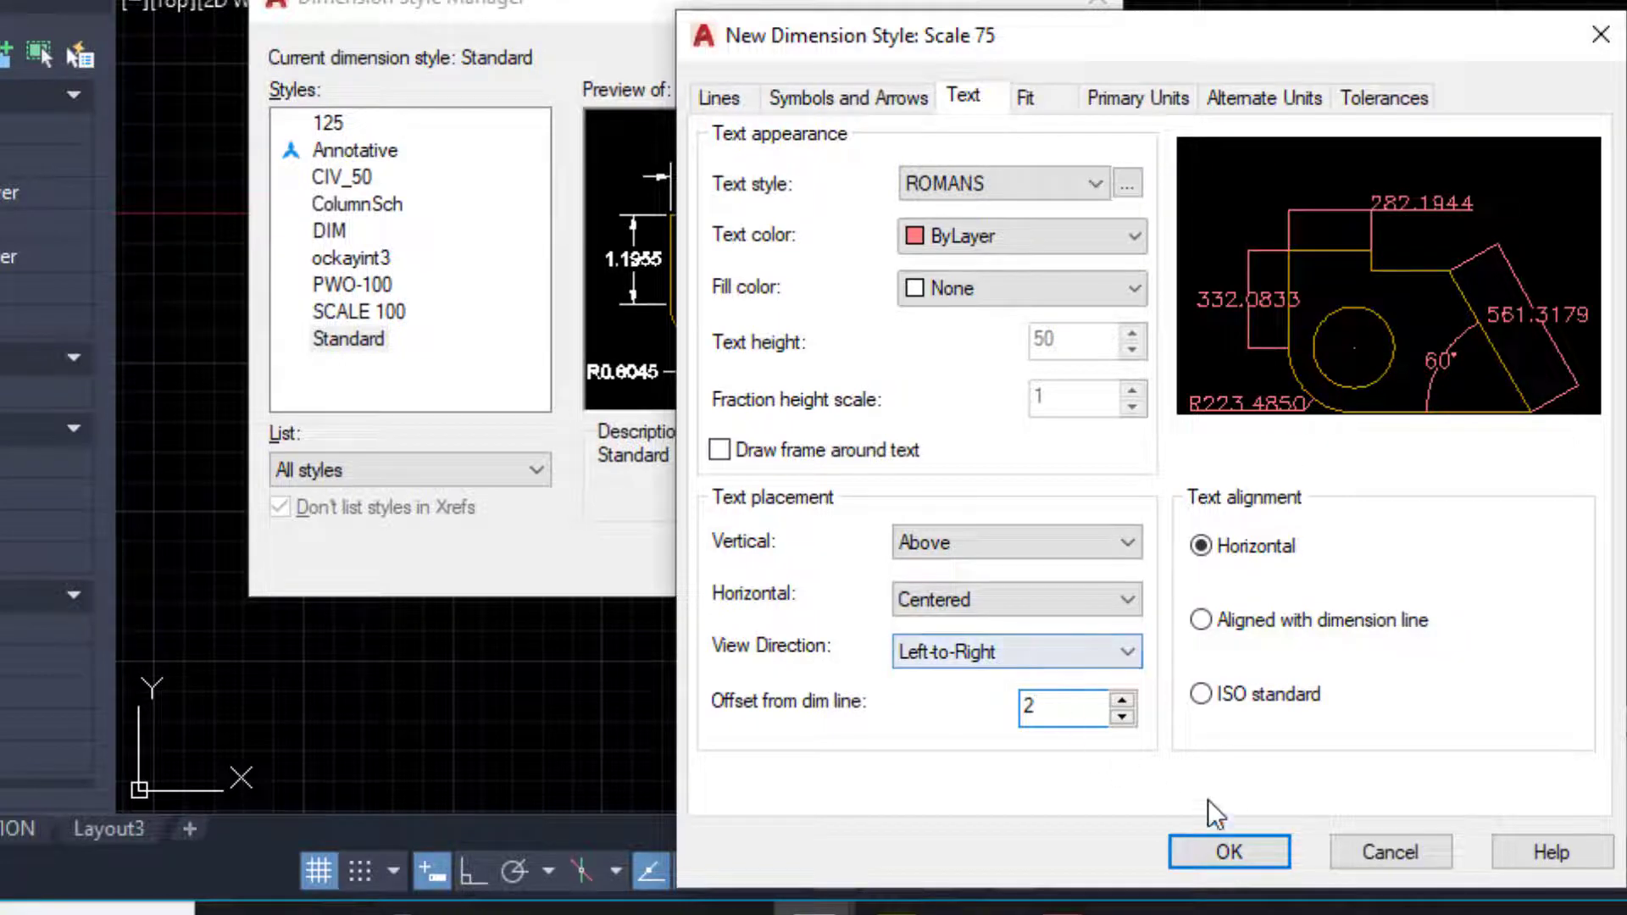
click(1201, 620)
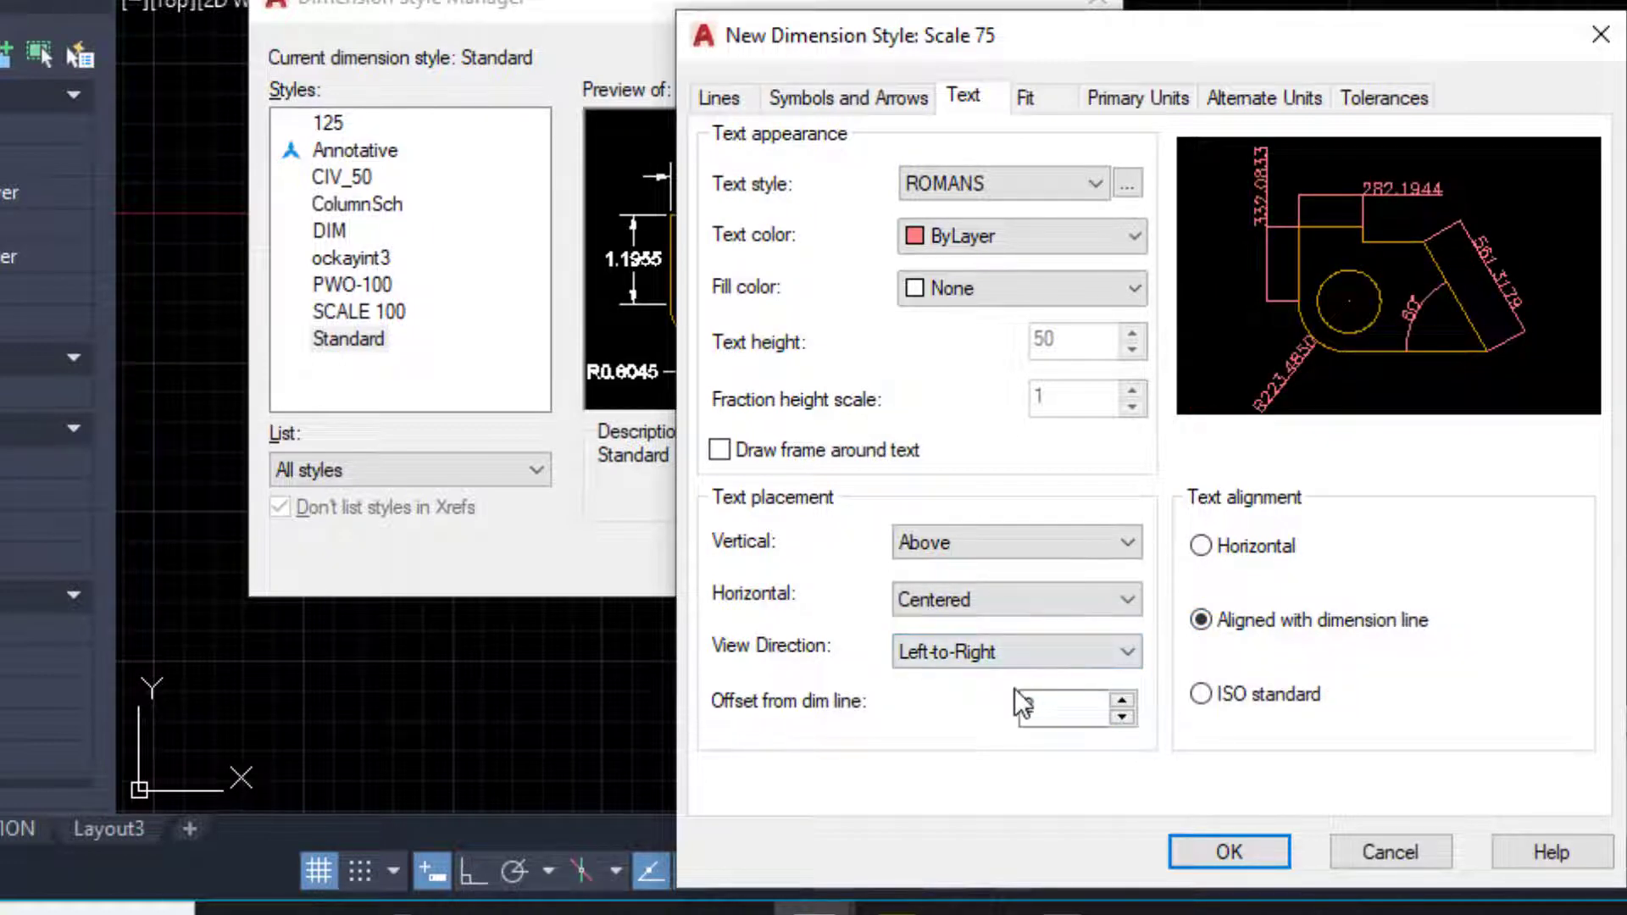
- Set the overall dimension scale to 75 and make Text the first item moved outside the extension lines
click(1043, 101)
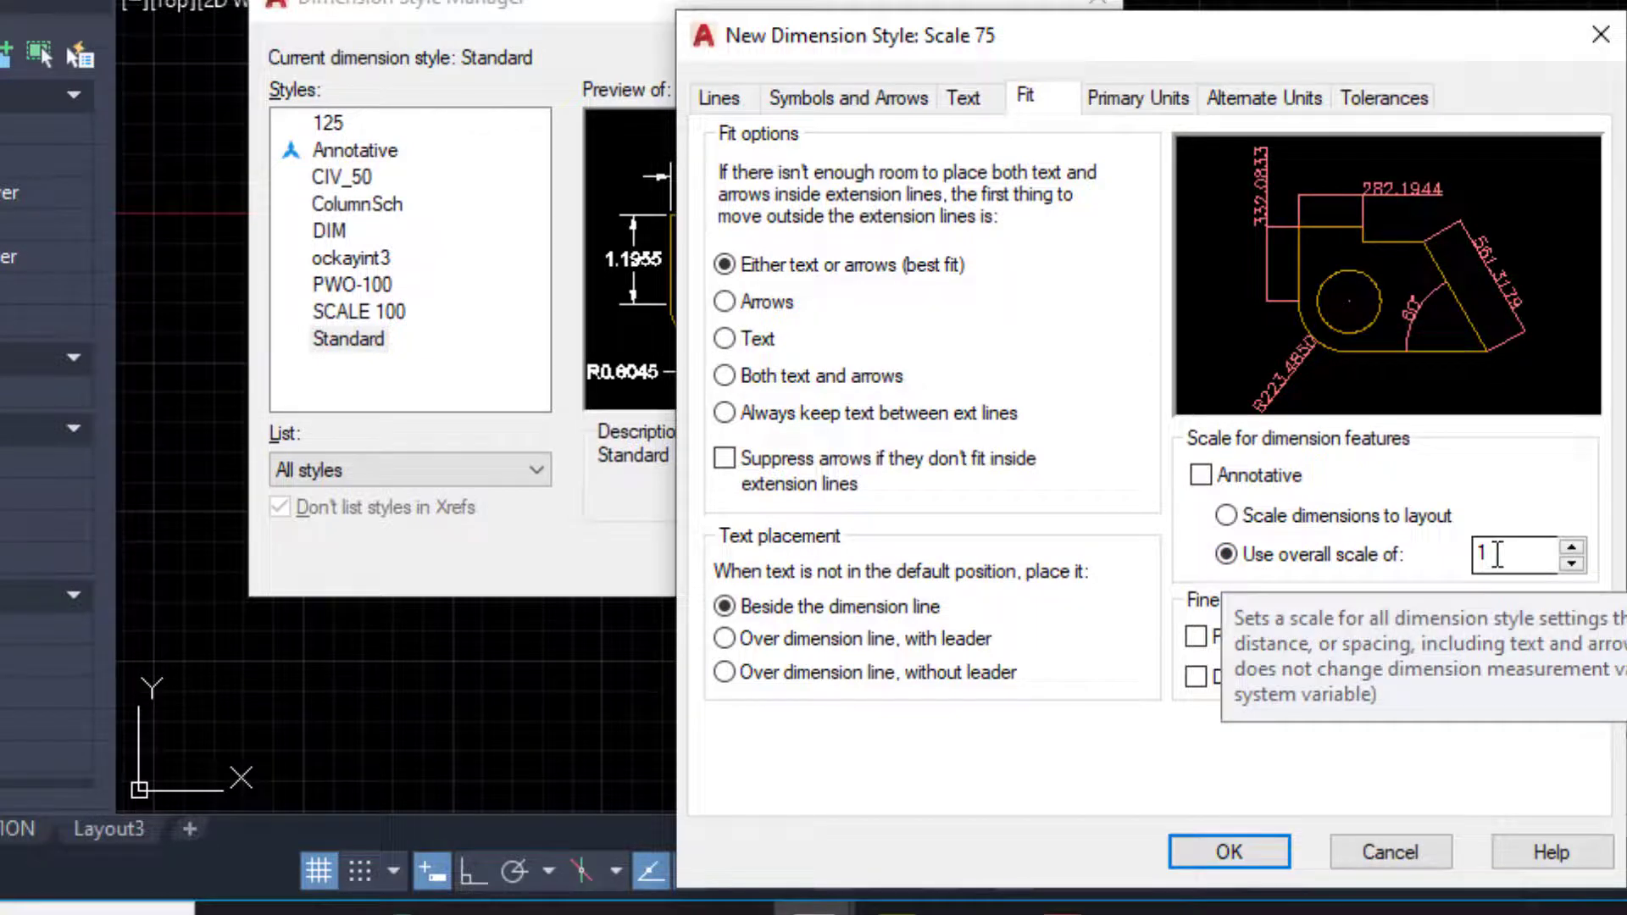
drag(1498, 555, 1474, 560)
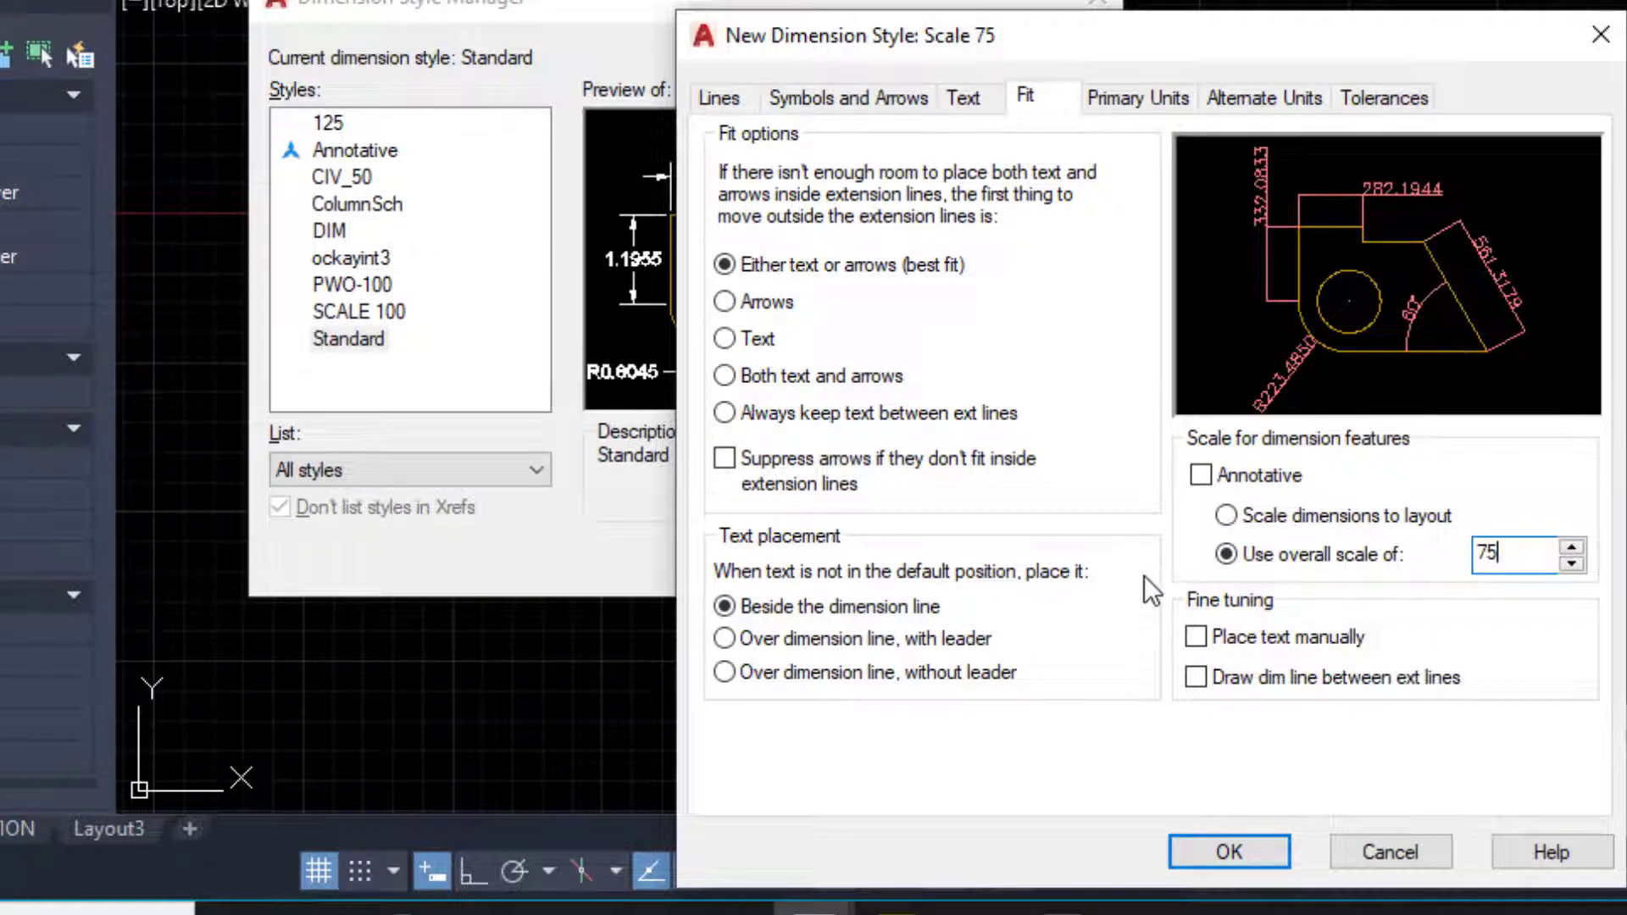
click(1044, 339)
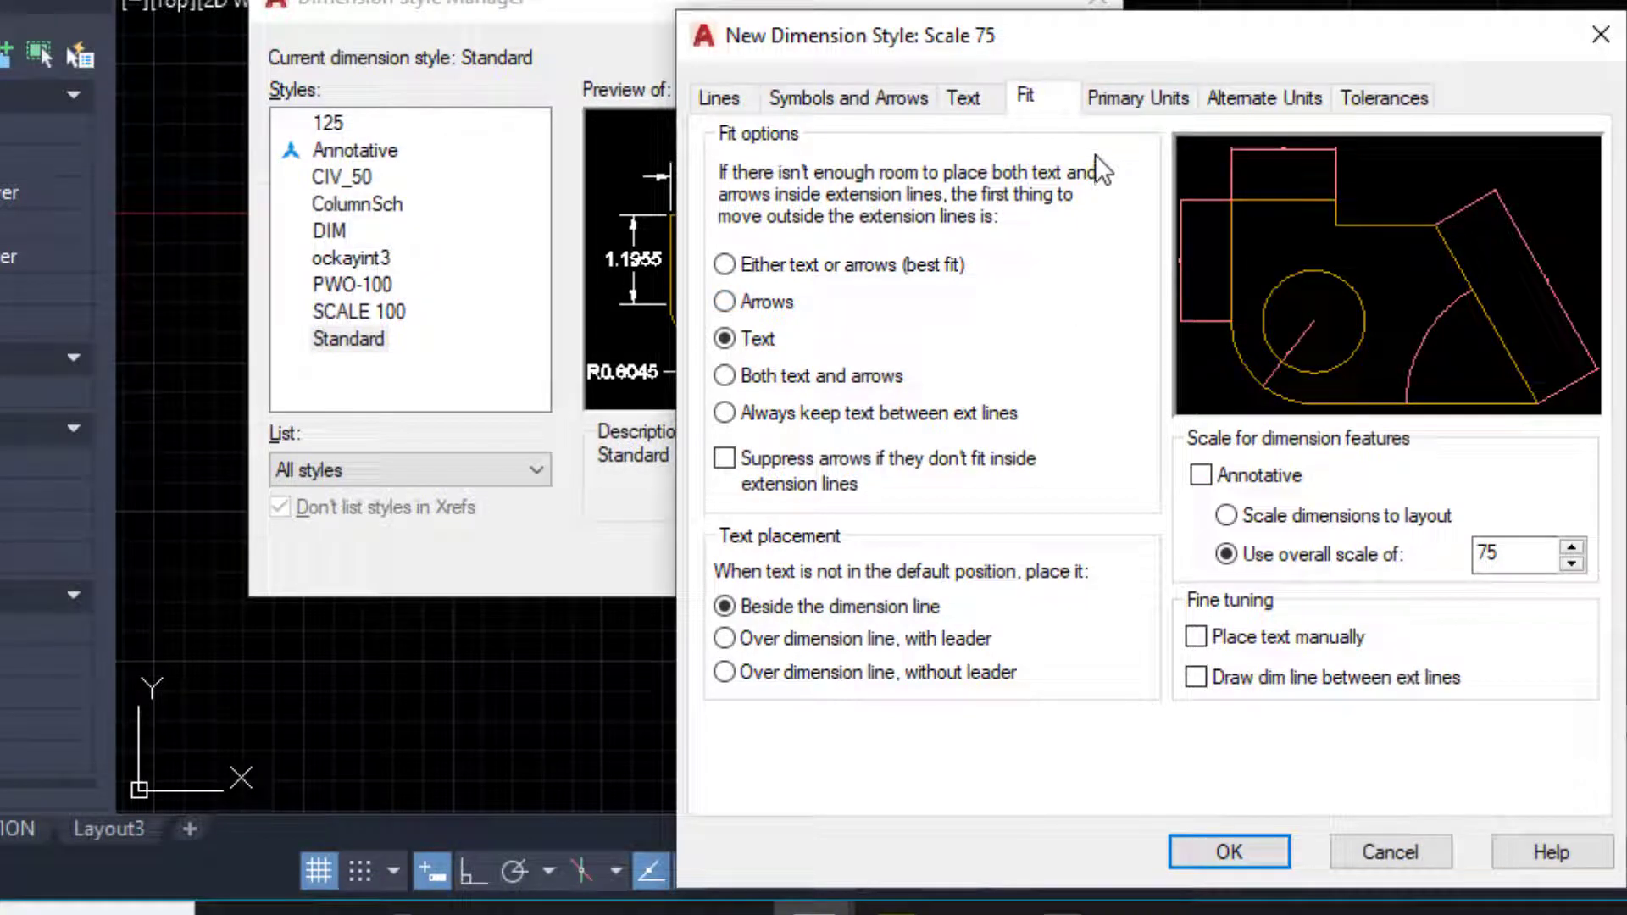
- Set the linear dimension precision to 0 decimal places in the primary units
click(1144, 102)
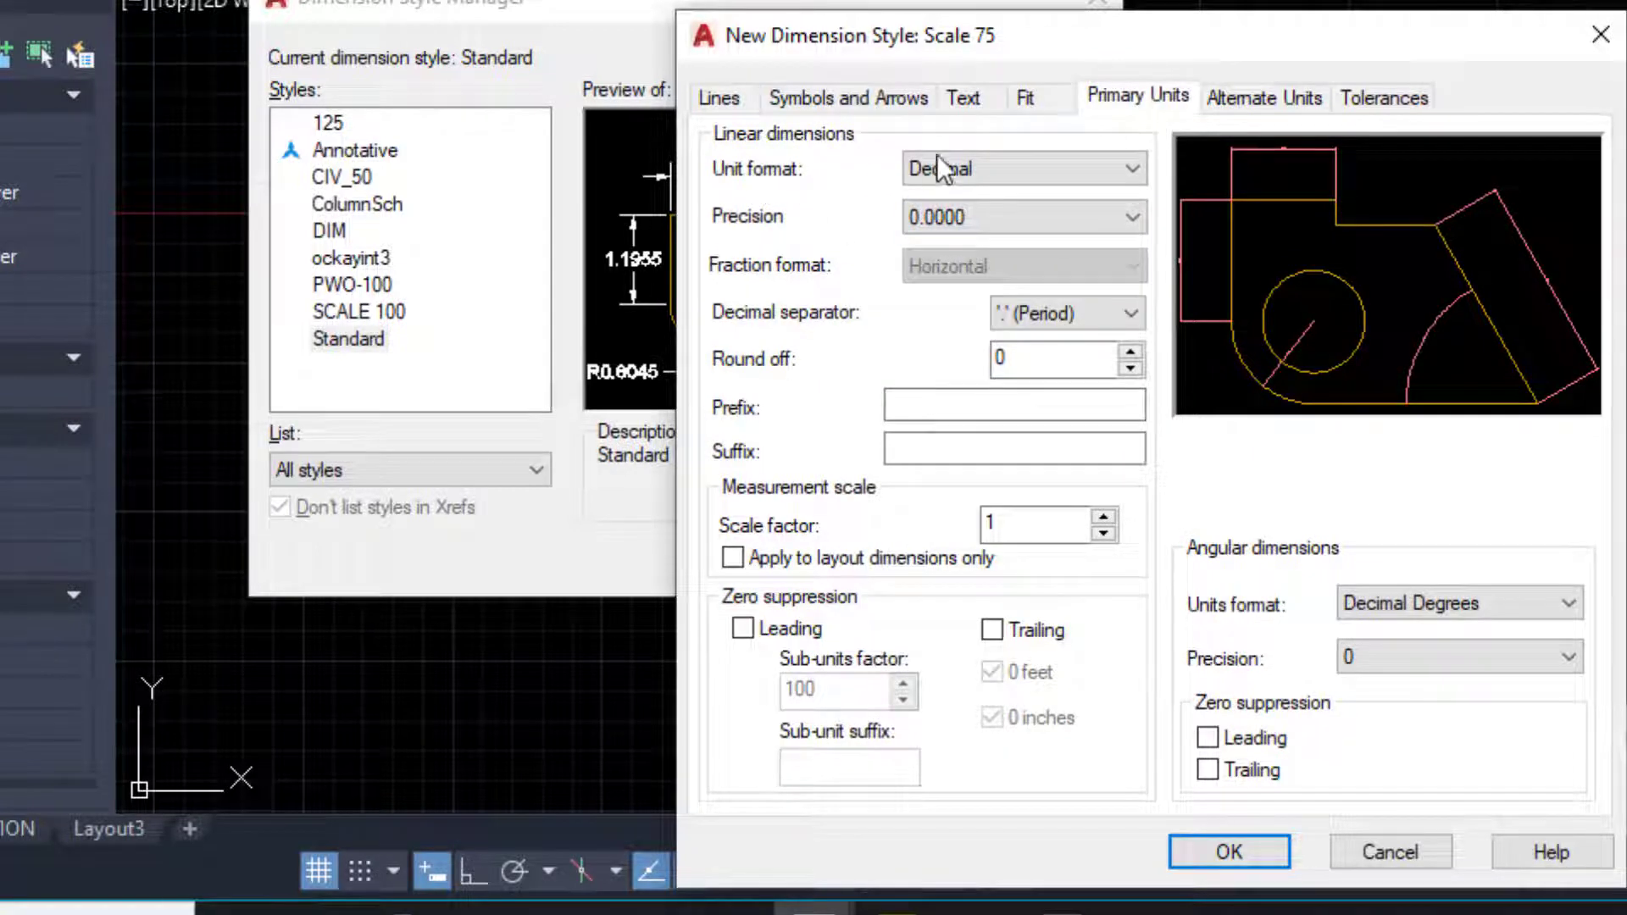
click(995, 217)
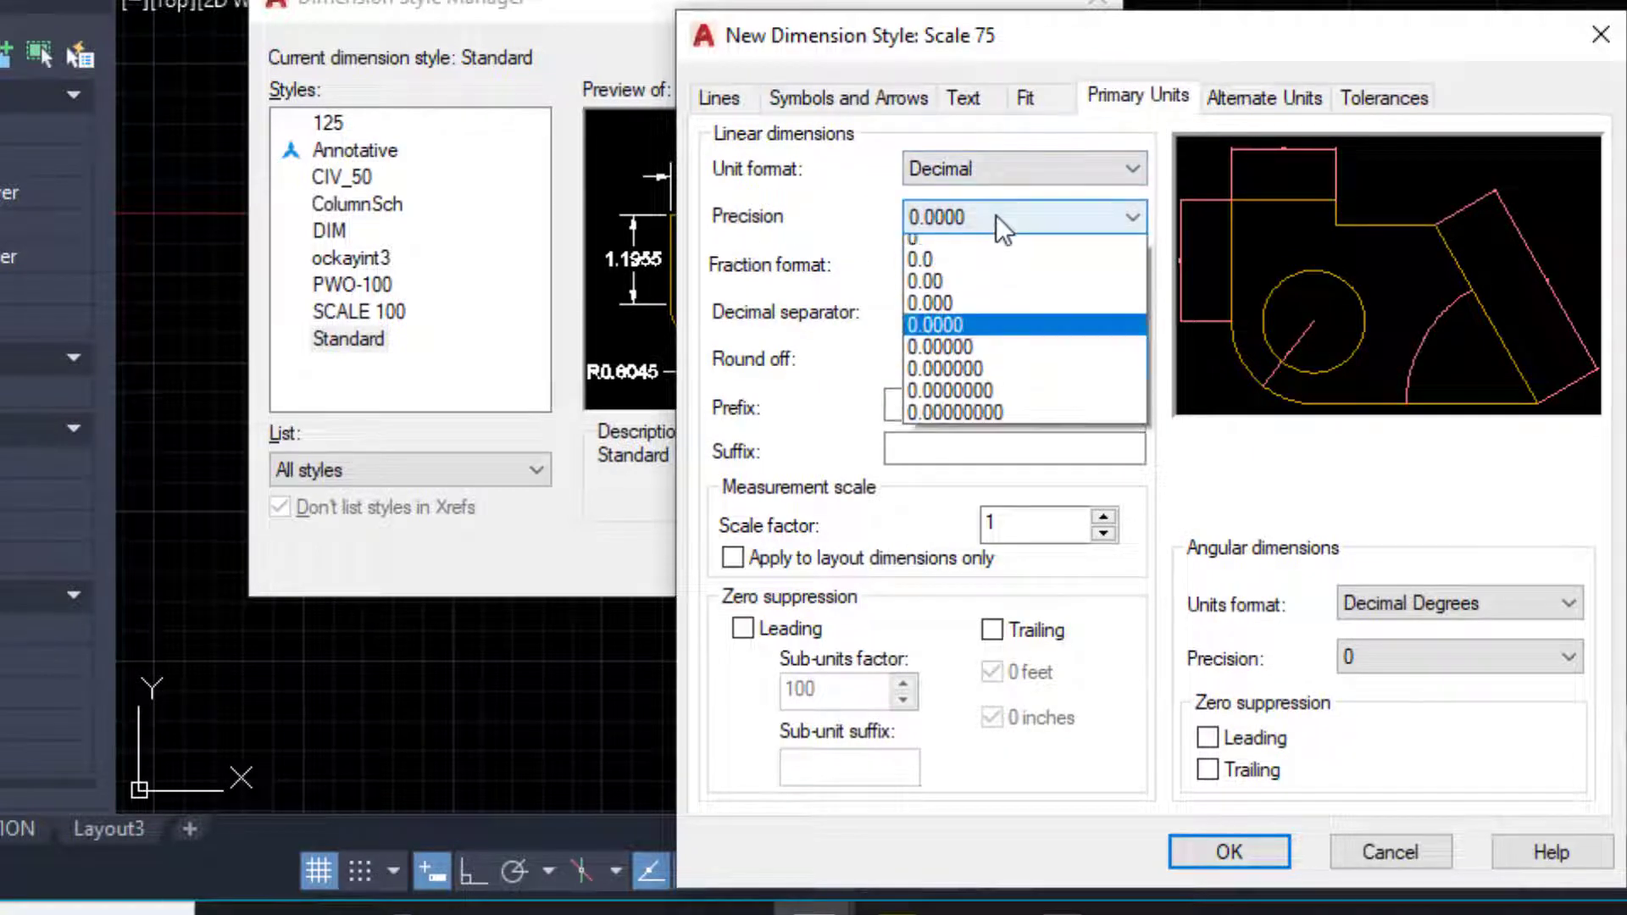
click(930, 244)
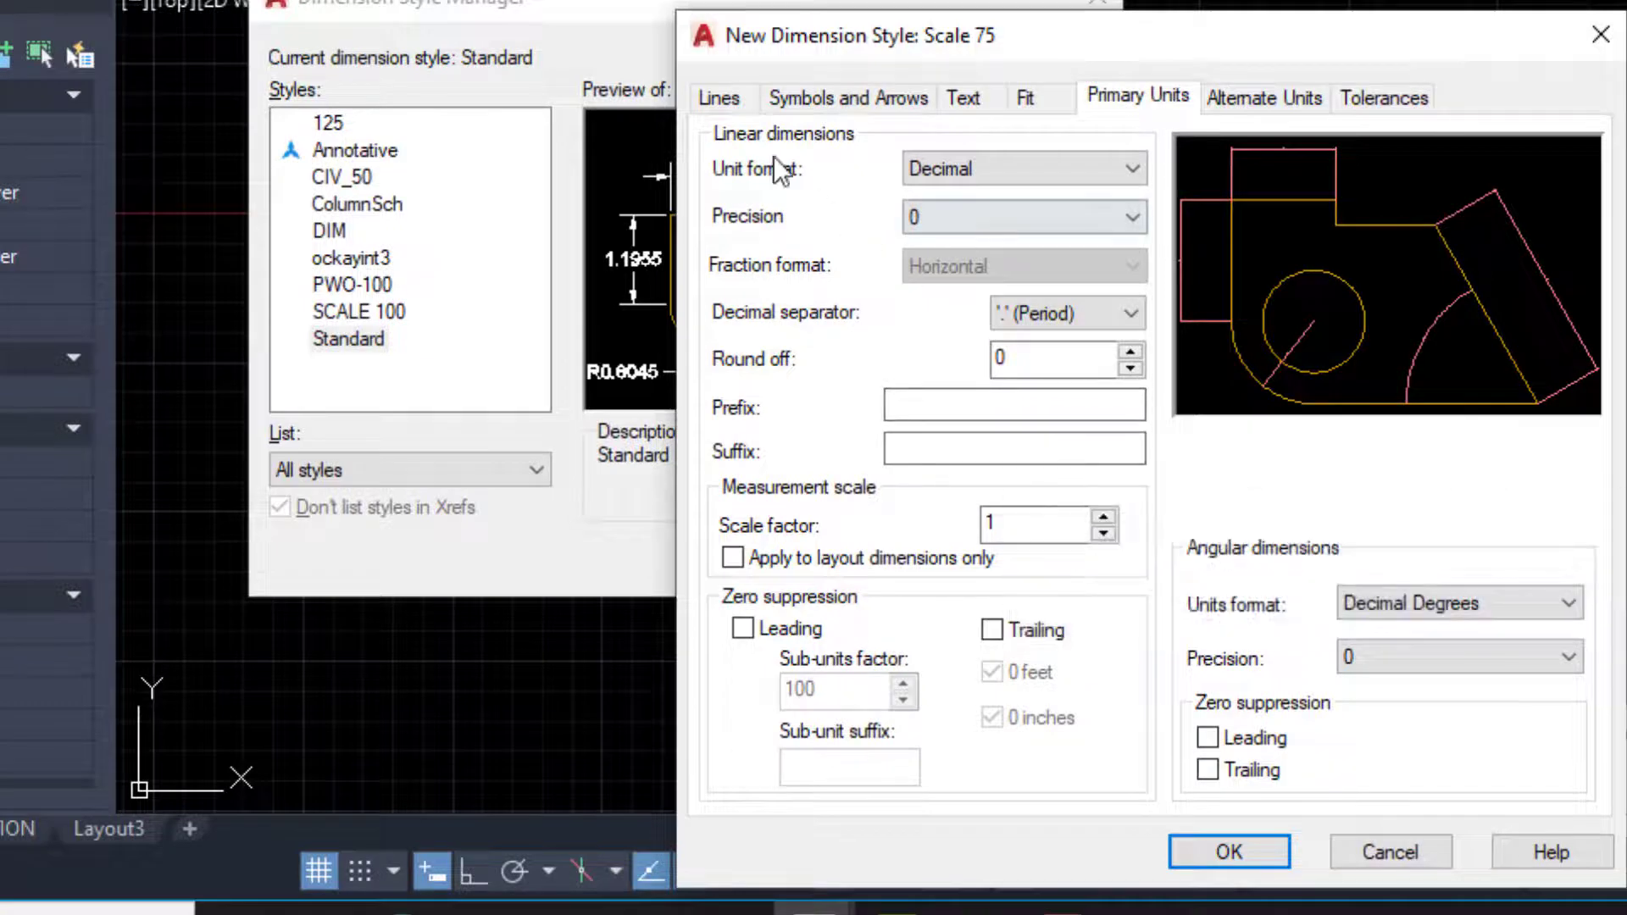
- Set the extension lines to extend 2 beyond the dimension lines with an offset from origin of 2
click(718, 100)
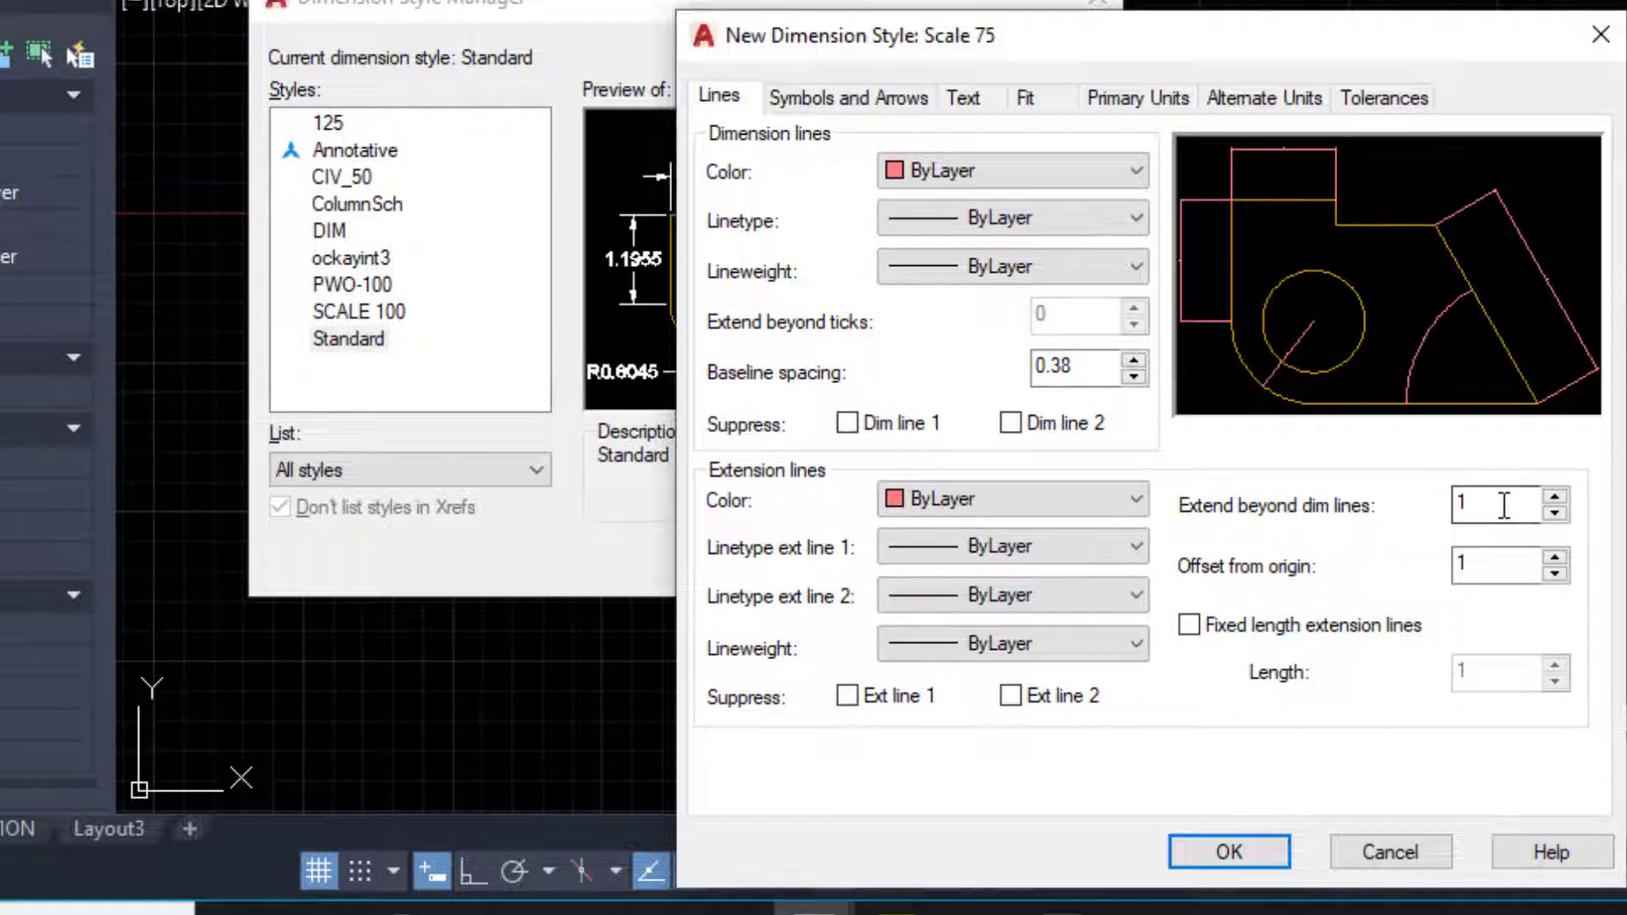
double_click(1464, 505)
text(2)
click(1481, 564)
double_click(1479, 568)
text(2)
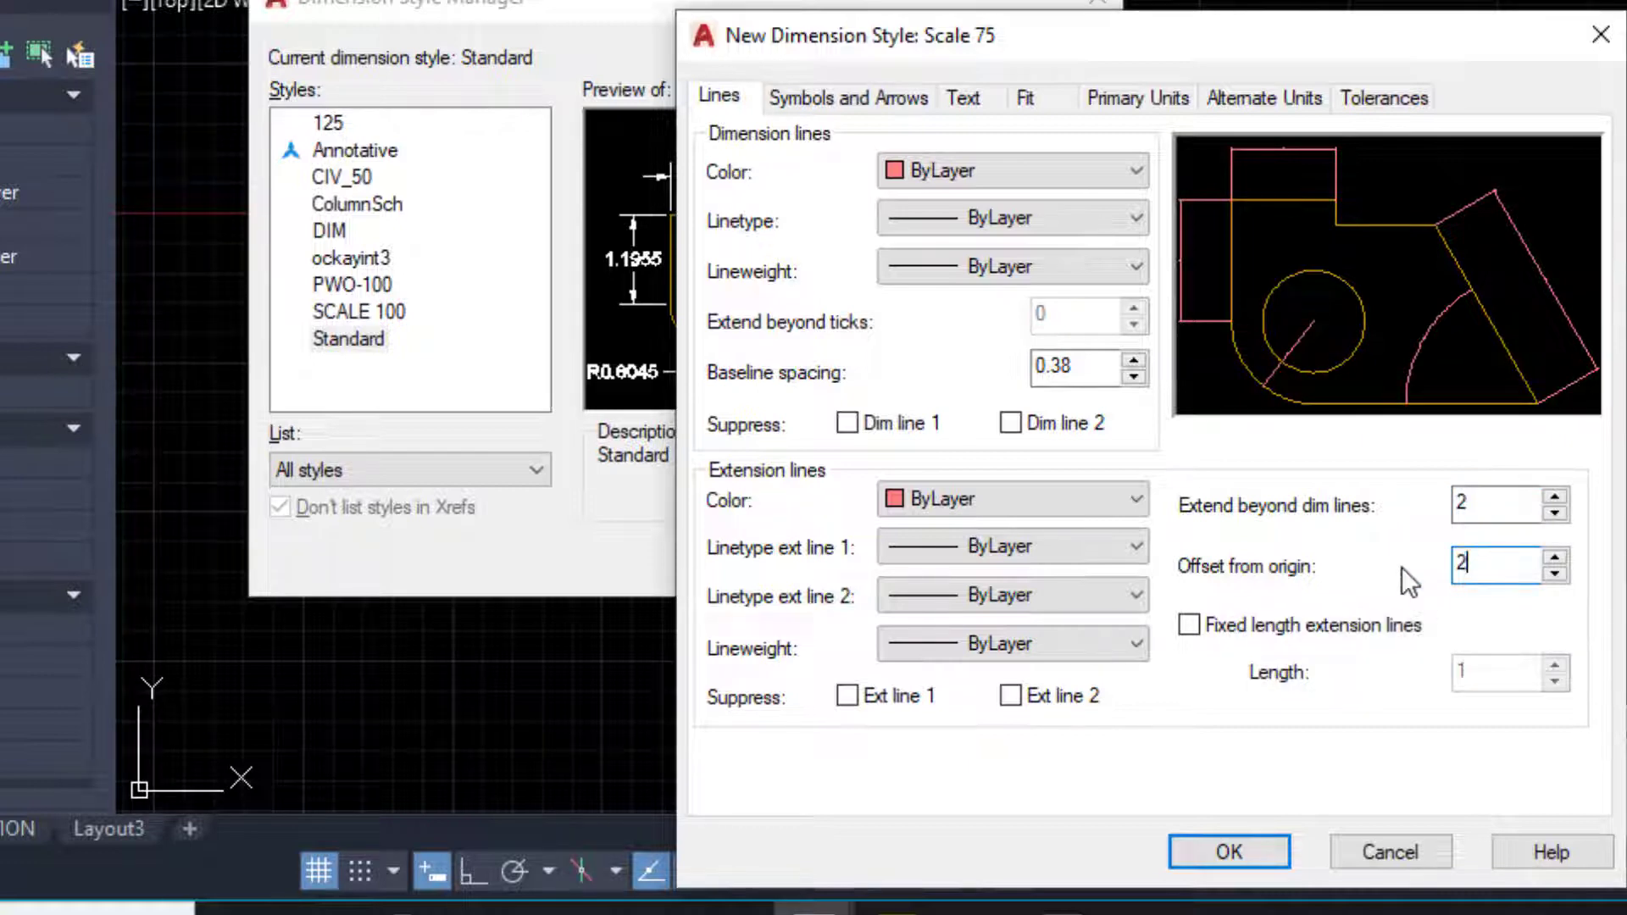
- Set the height of the ROMANS text style used by the dimension text to 2
click(980, 102)
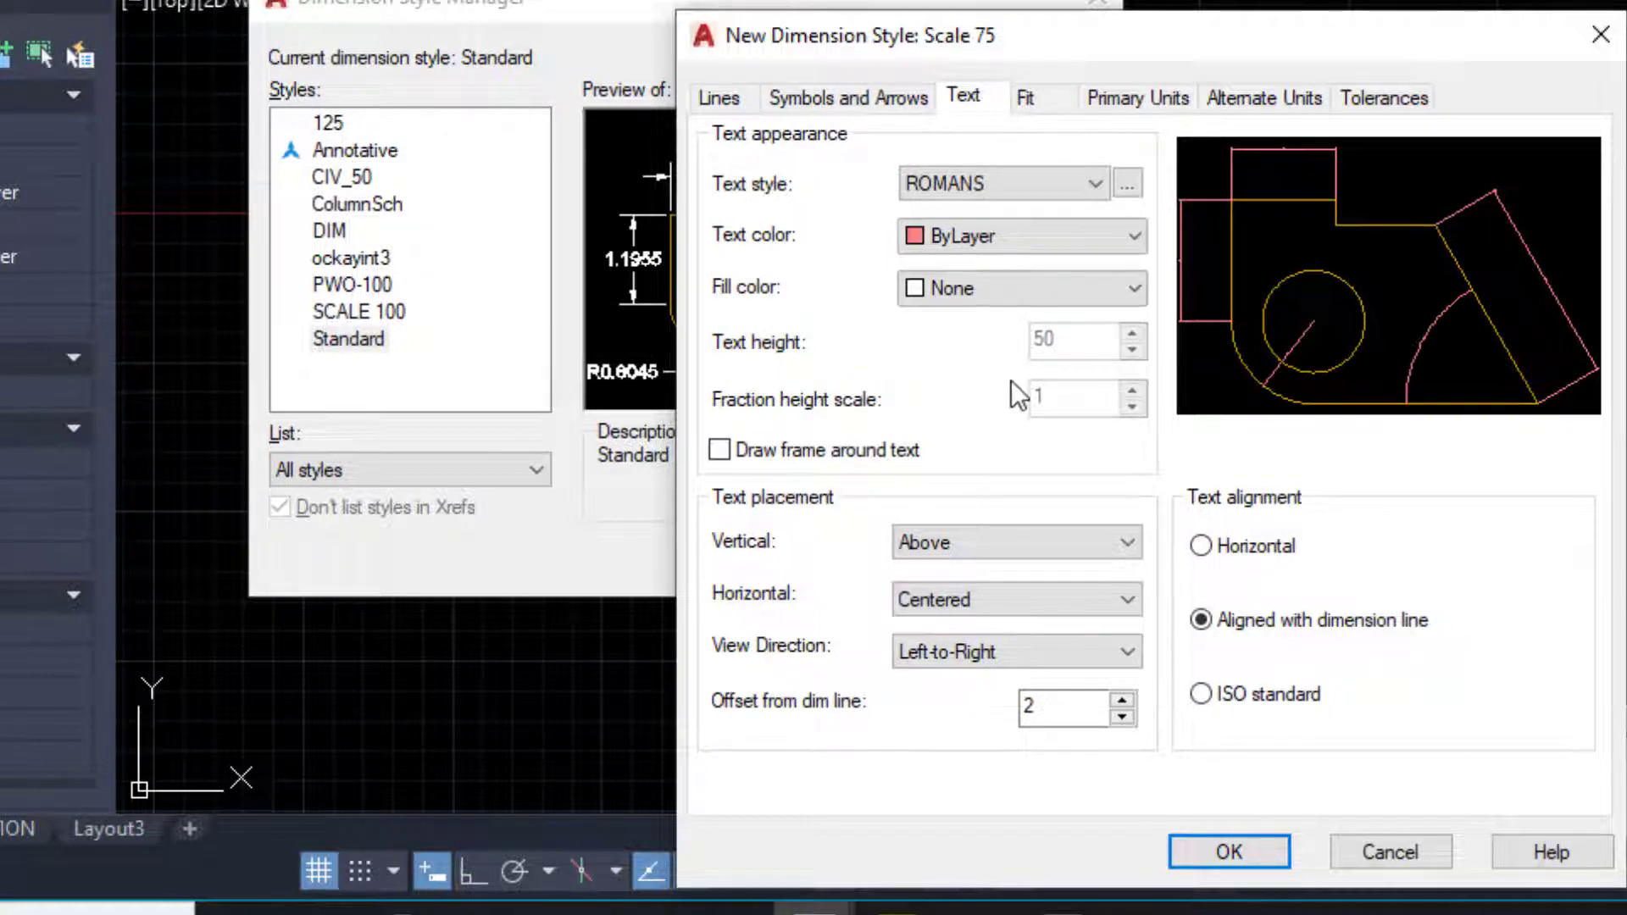
click(923, 12)
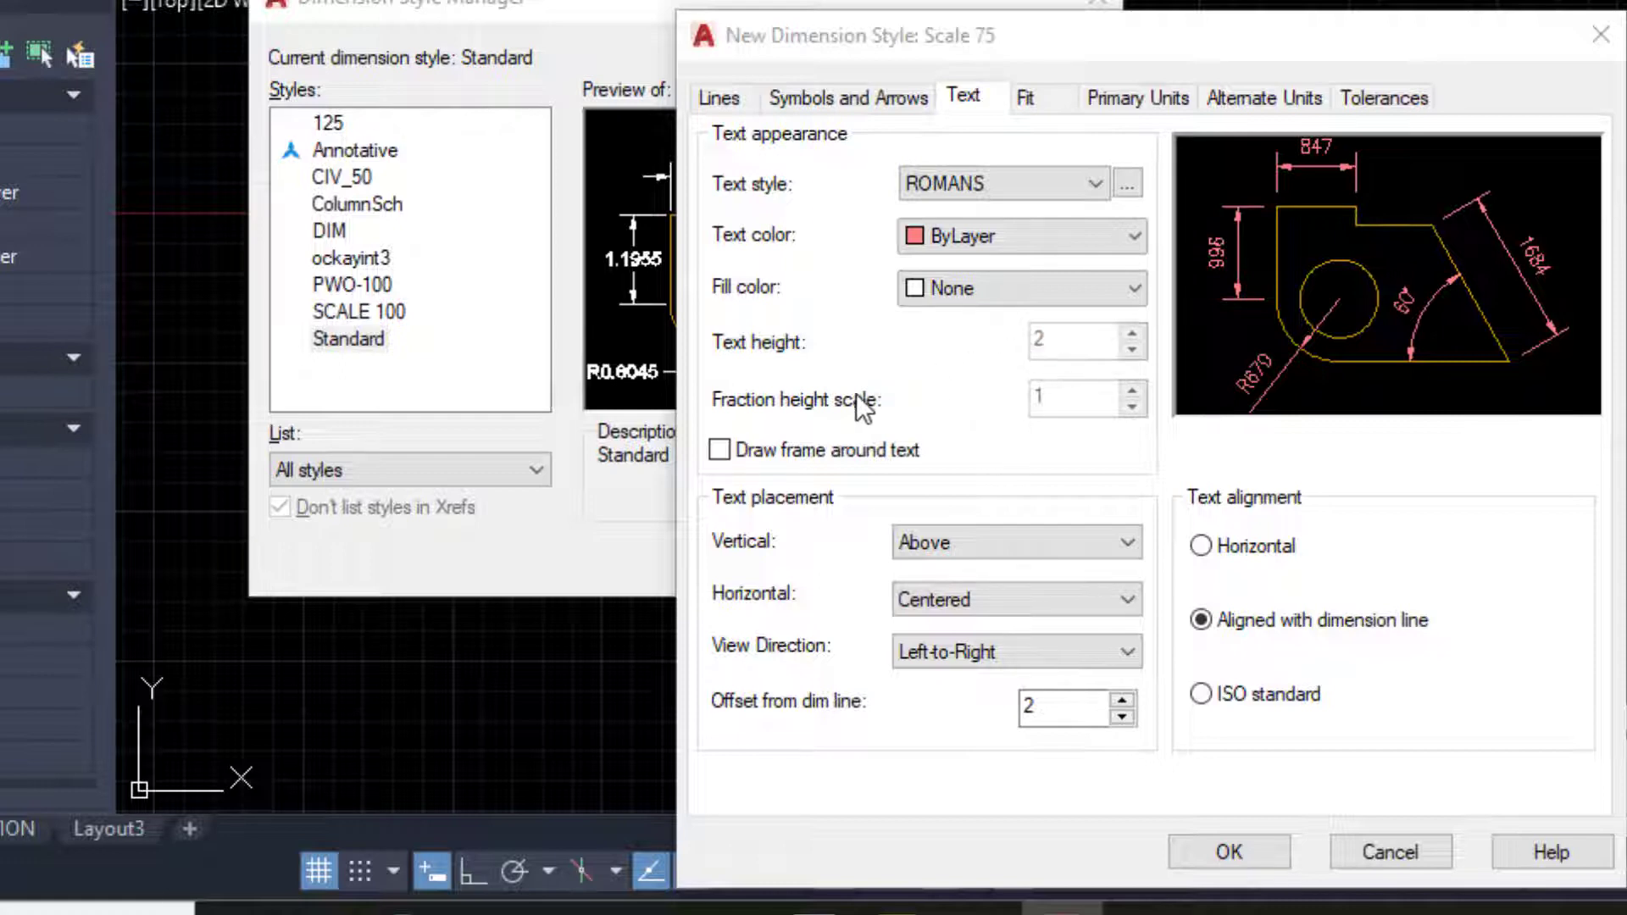
- Review the Scale 75 style's settings for text, the ROMANS text style, fit, primary units, and symbols and arrows
click(1129, 192)
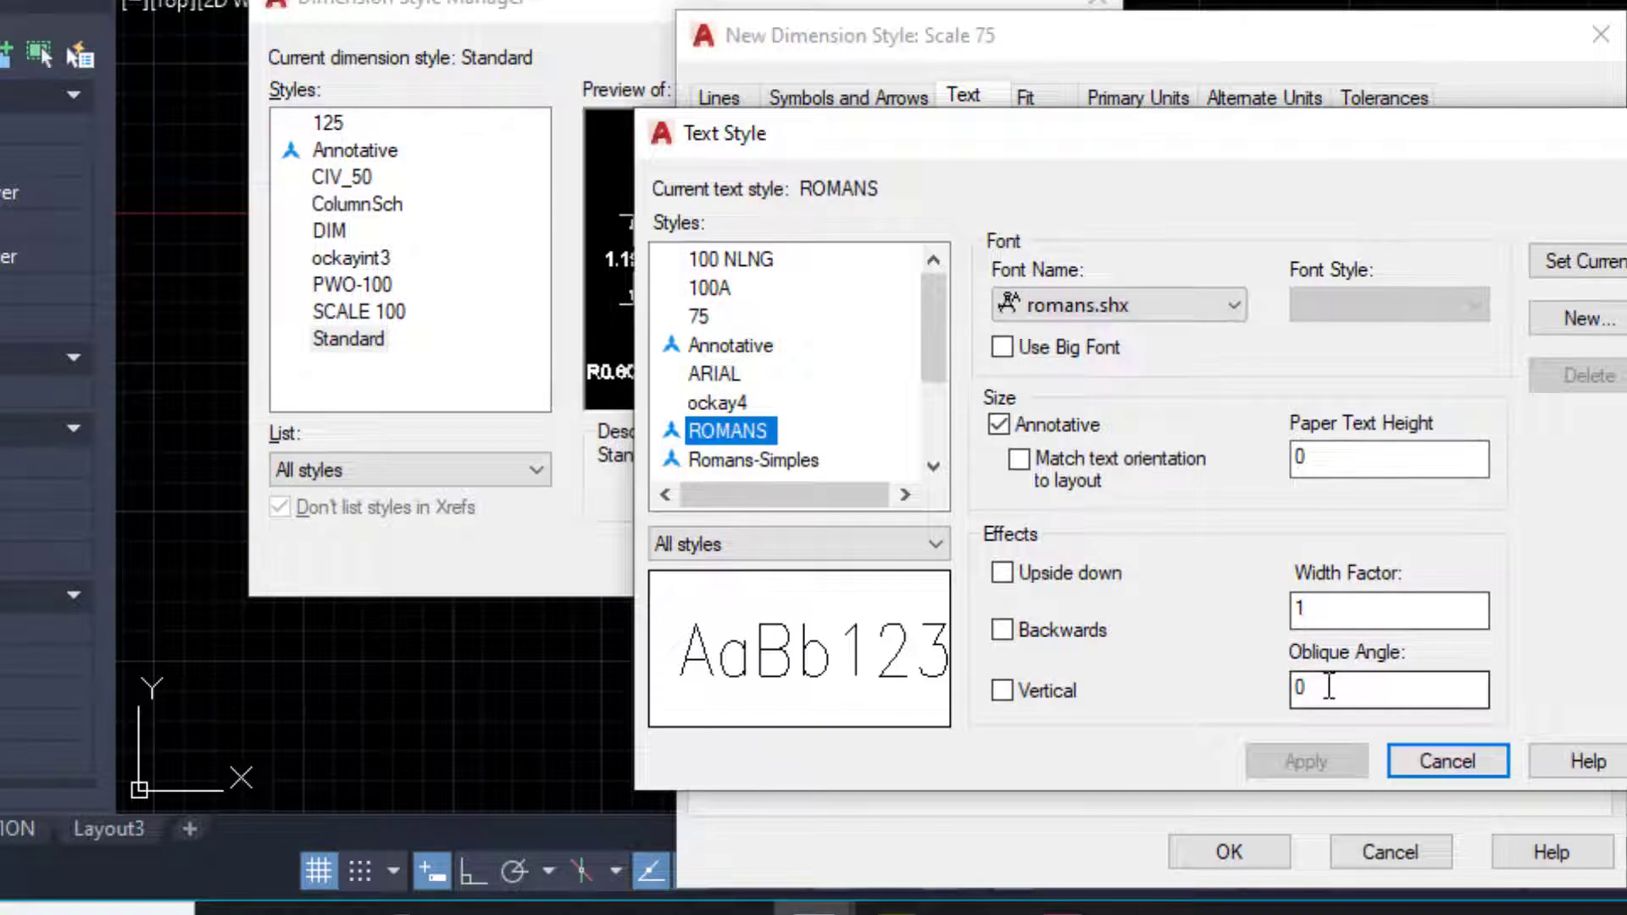
key(Escape)
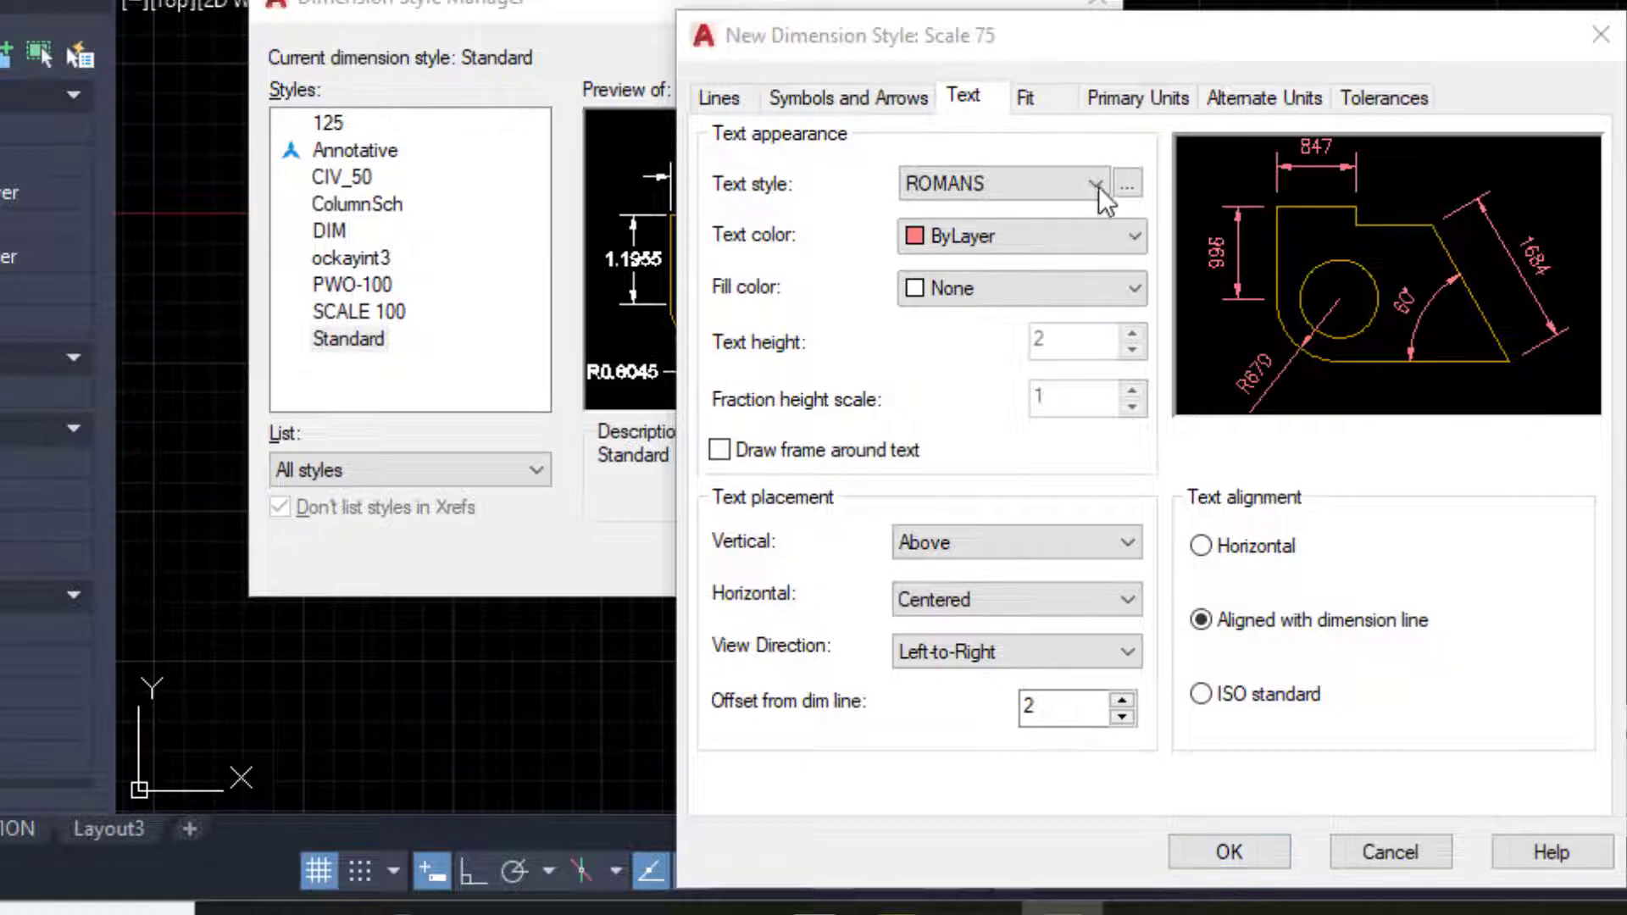
click(1027, 98)
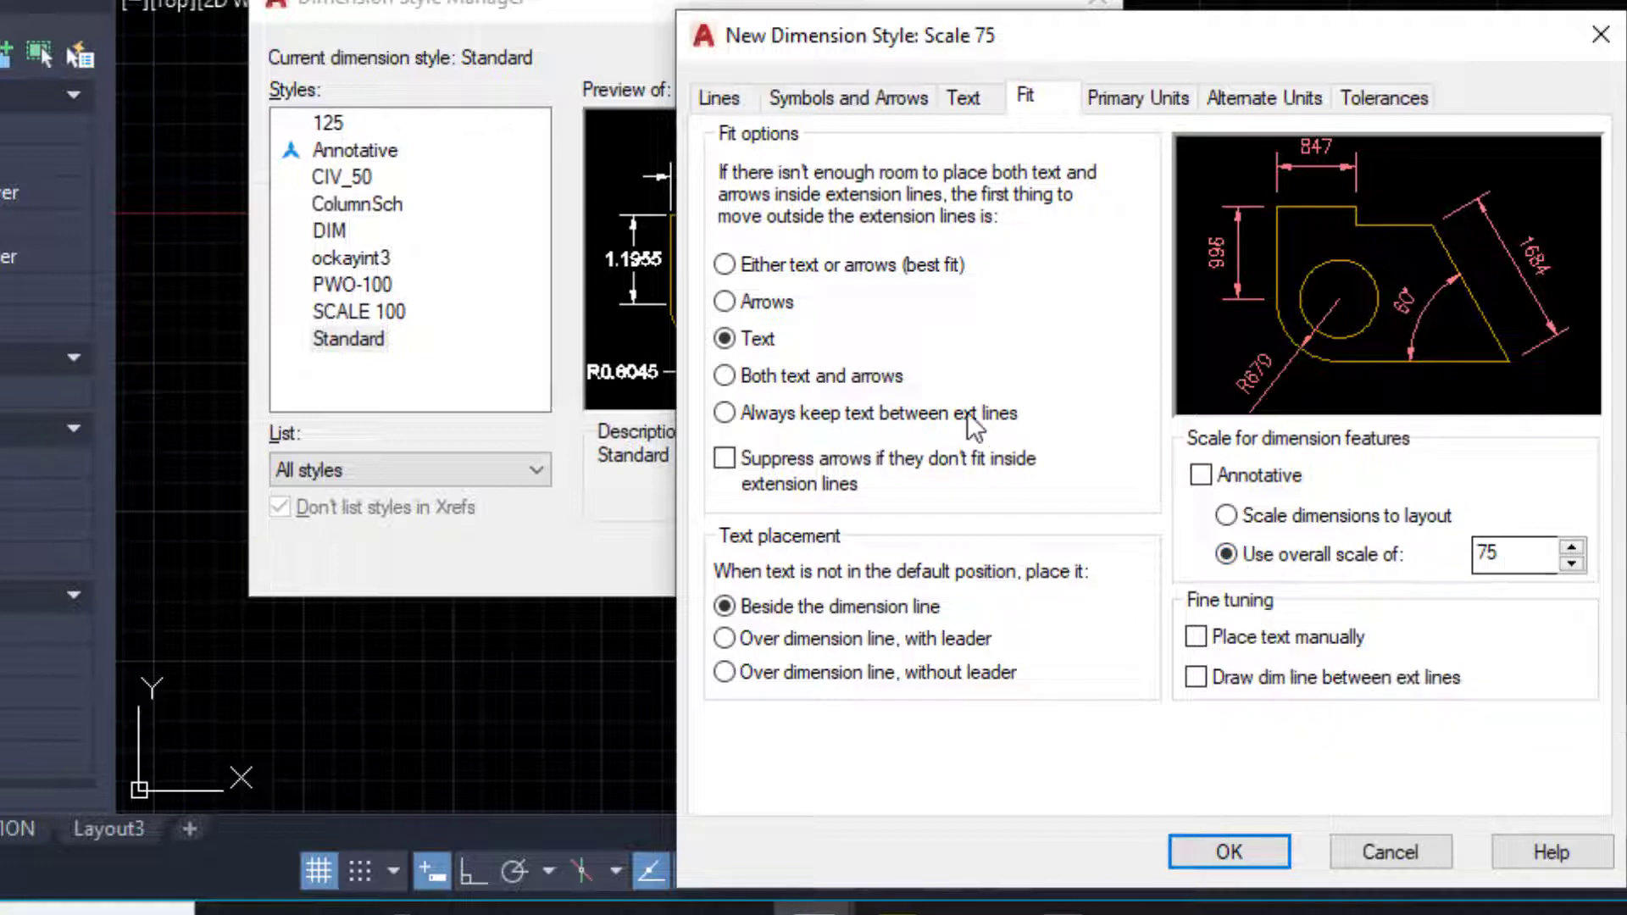
click(1115, 100)
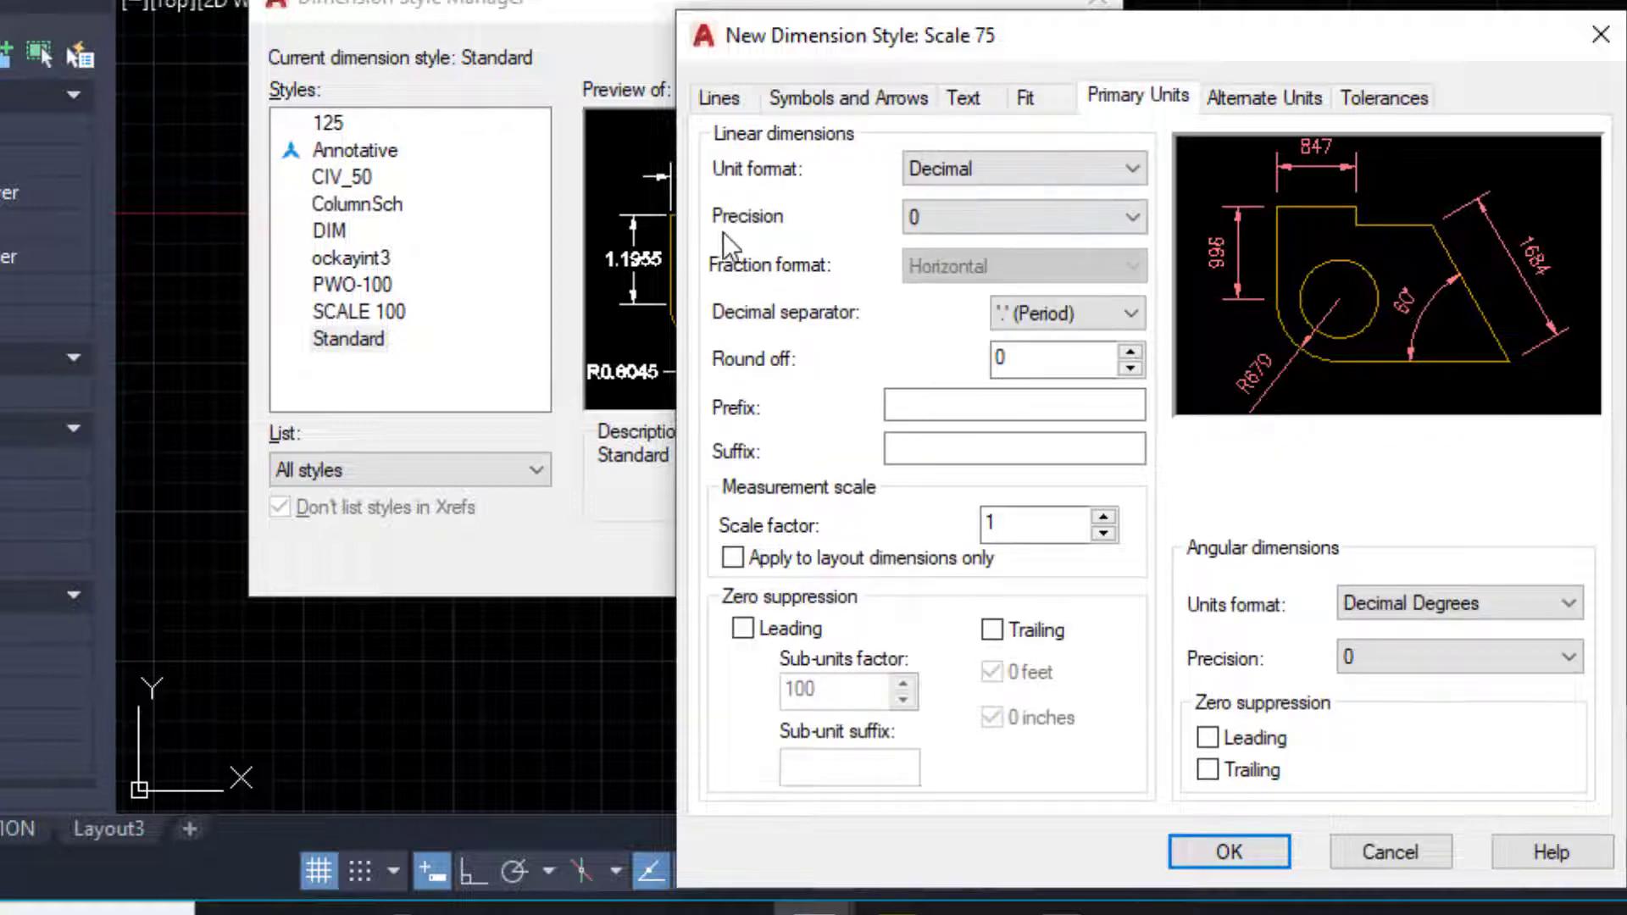
click(973, 165)
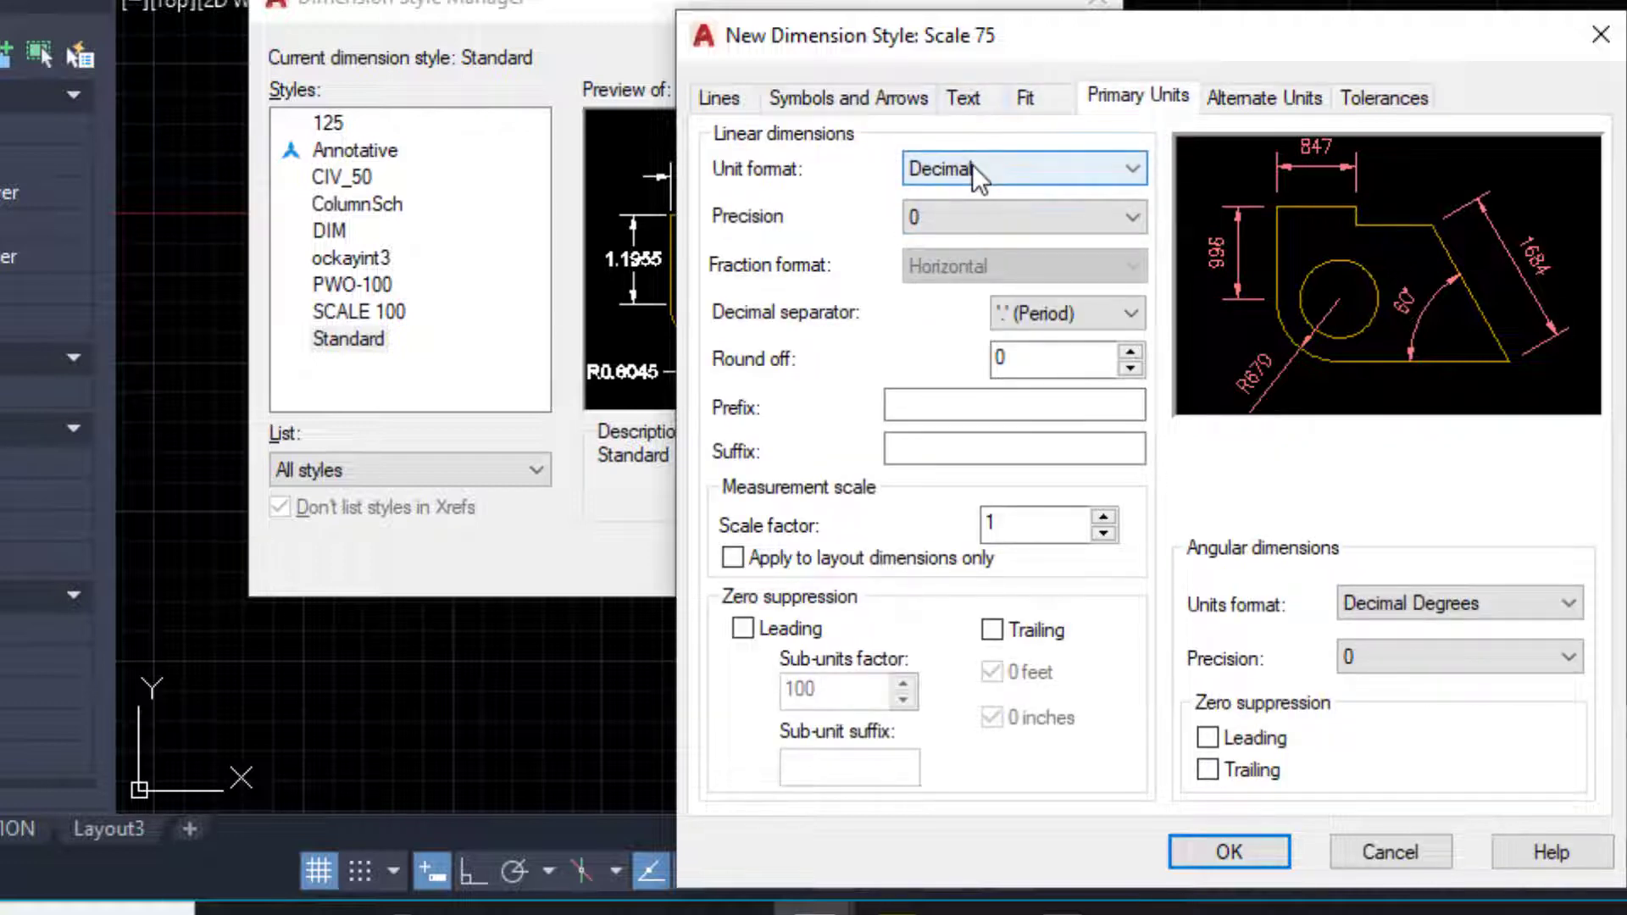
click(960, 100)
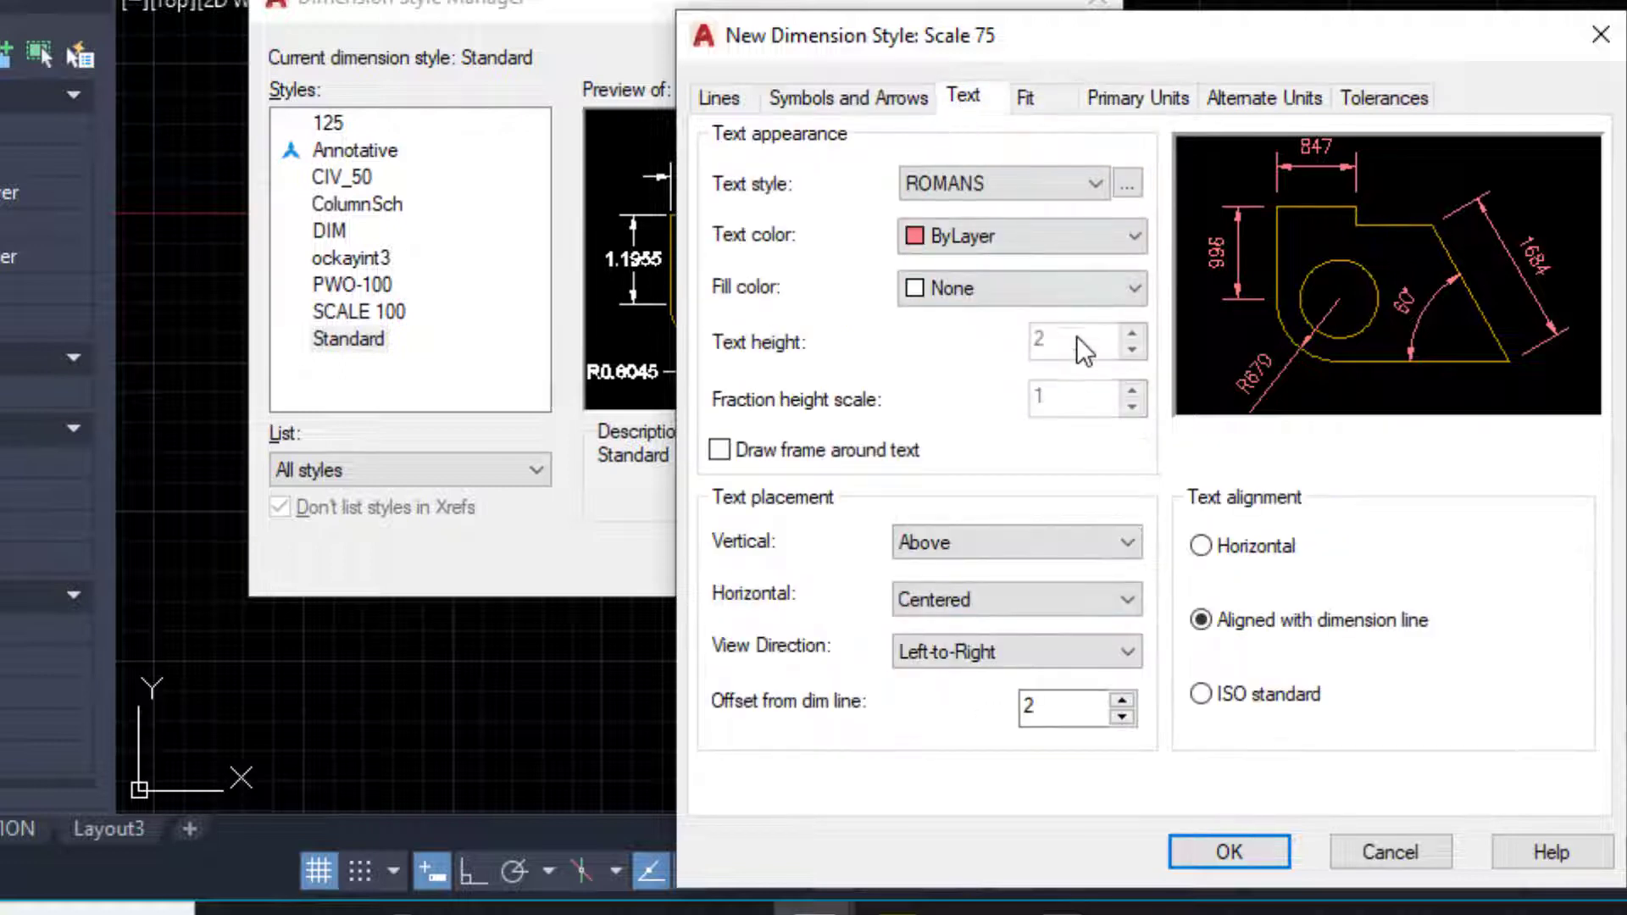
click(849, 100)
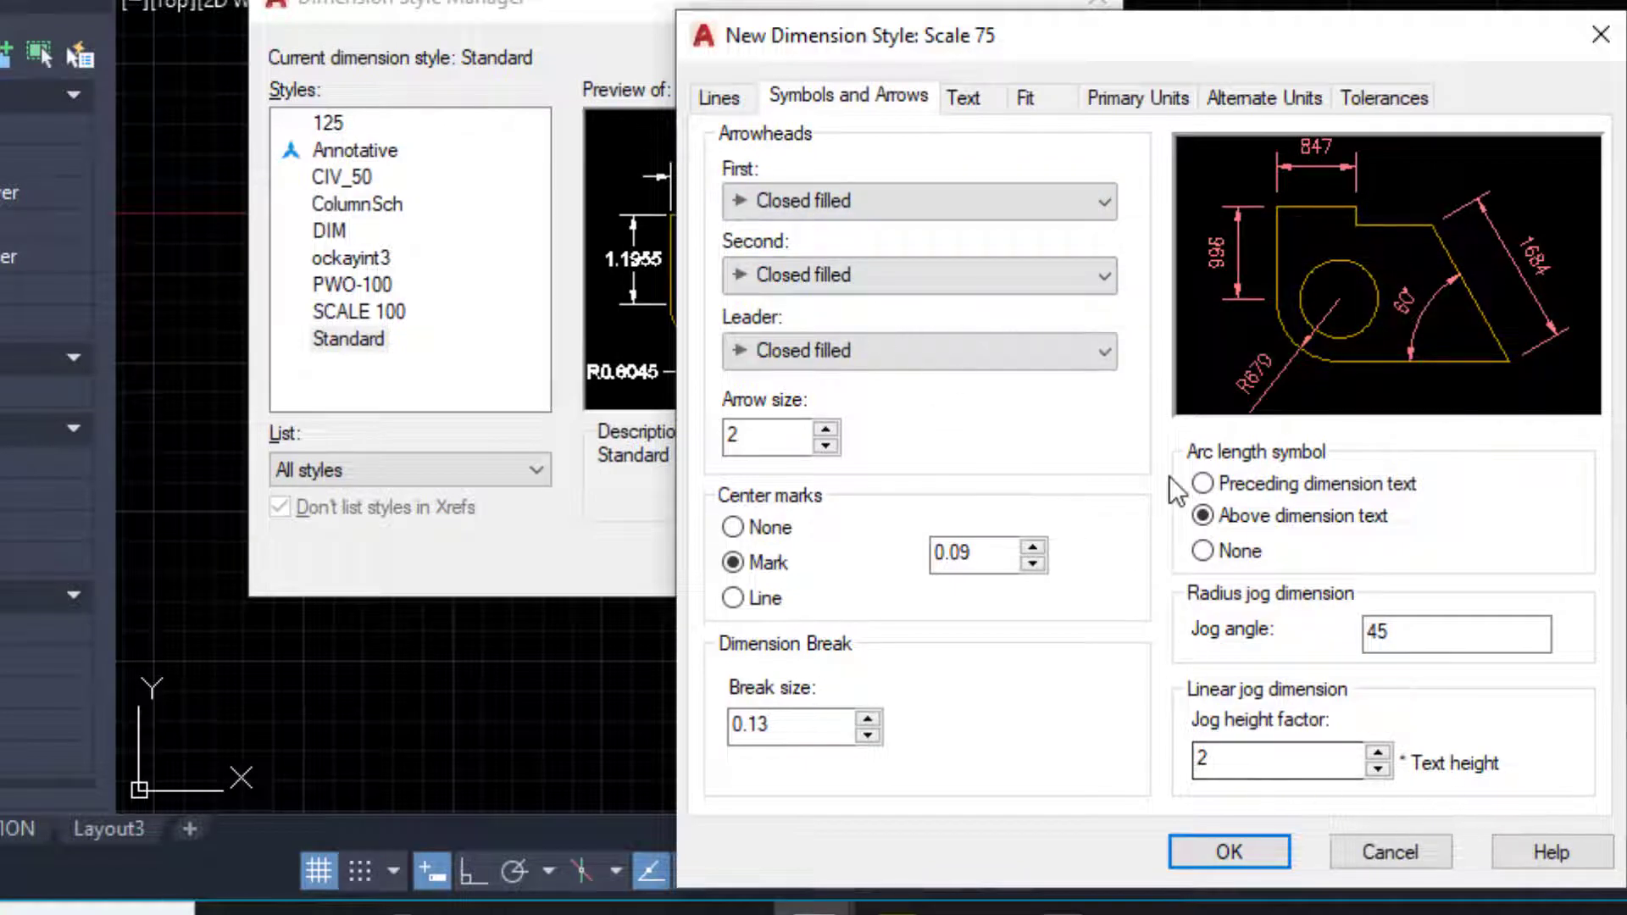
click(976, 102)
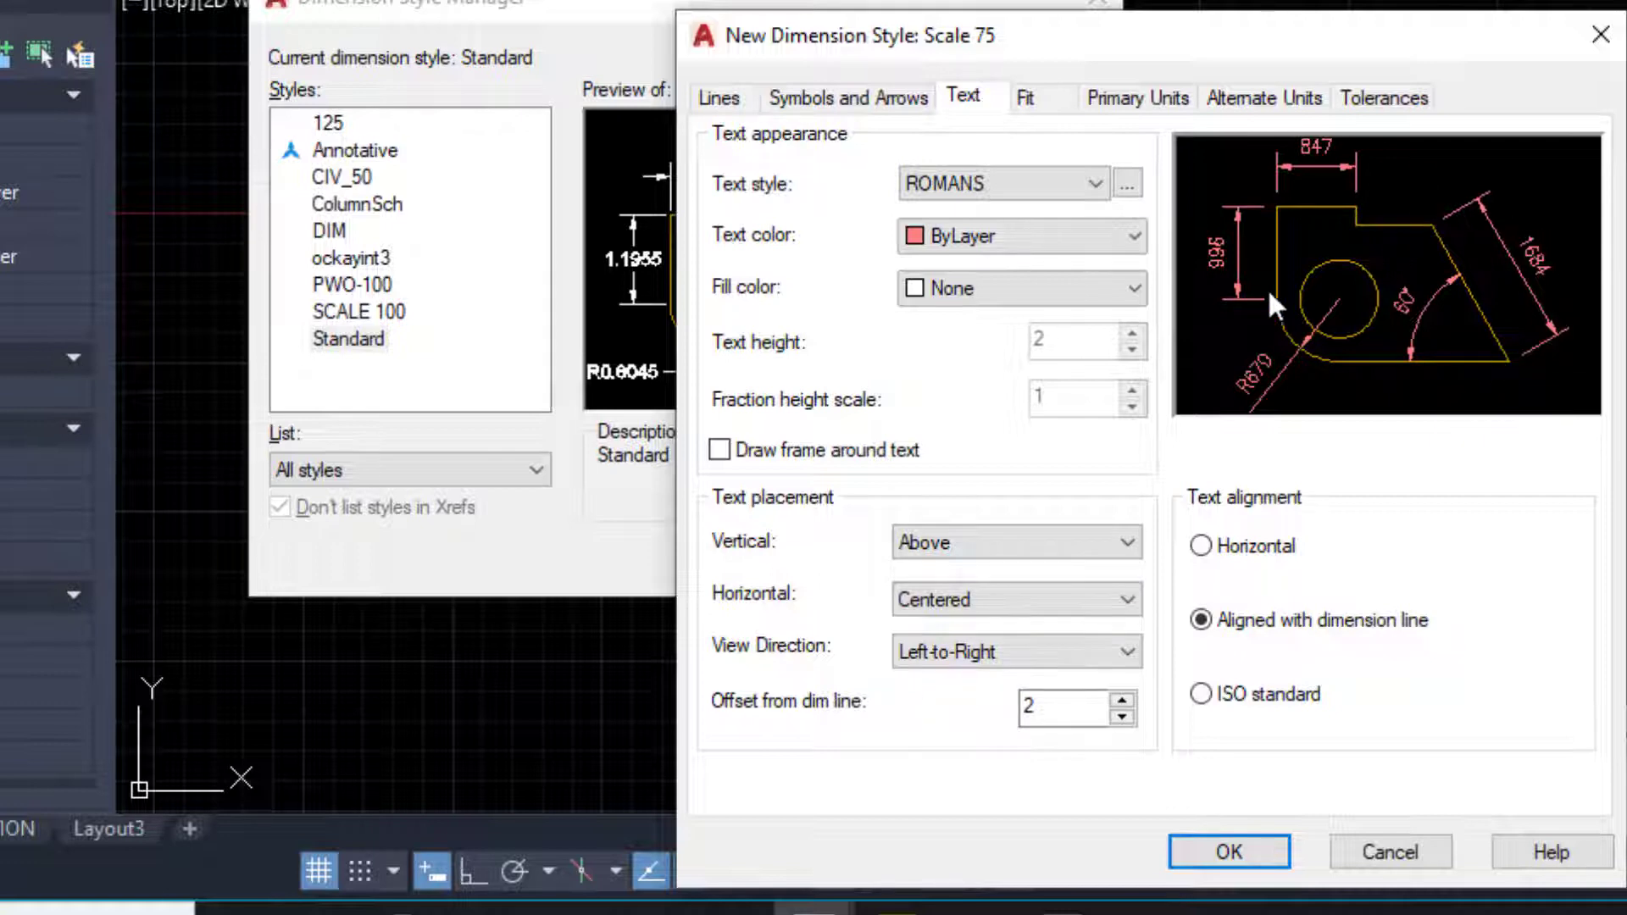
- Save the Scale 75 dimension style, make it current and close the Dimension Style Manager
click(1230, 853)
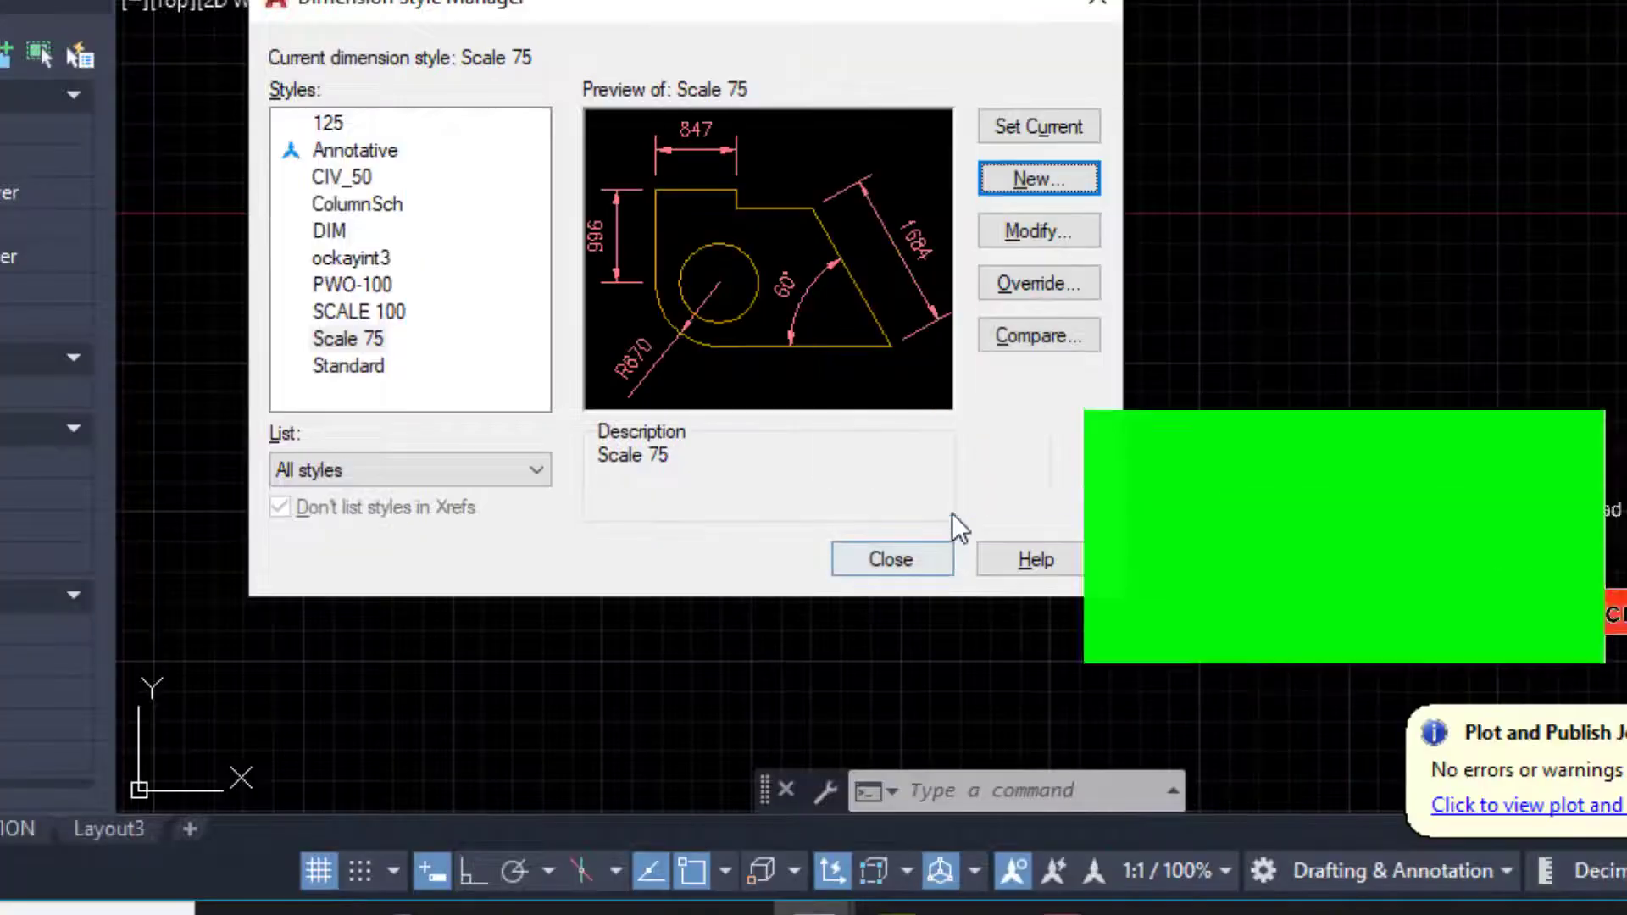
click(1043, 131)
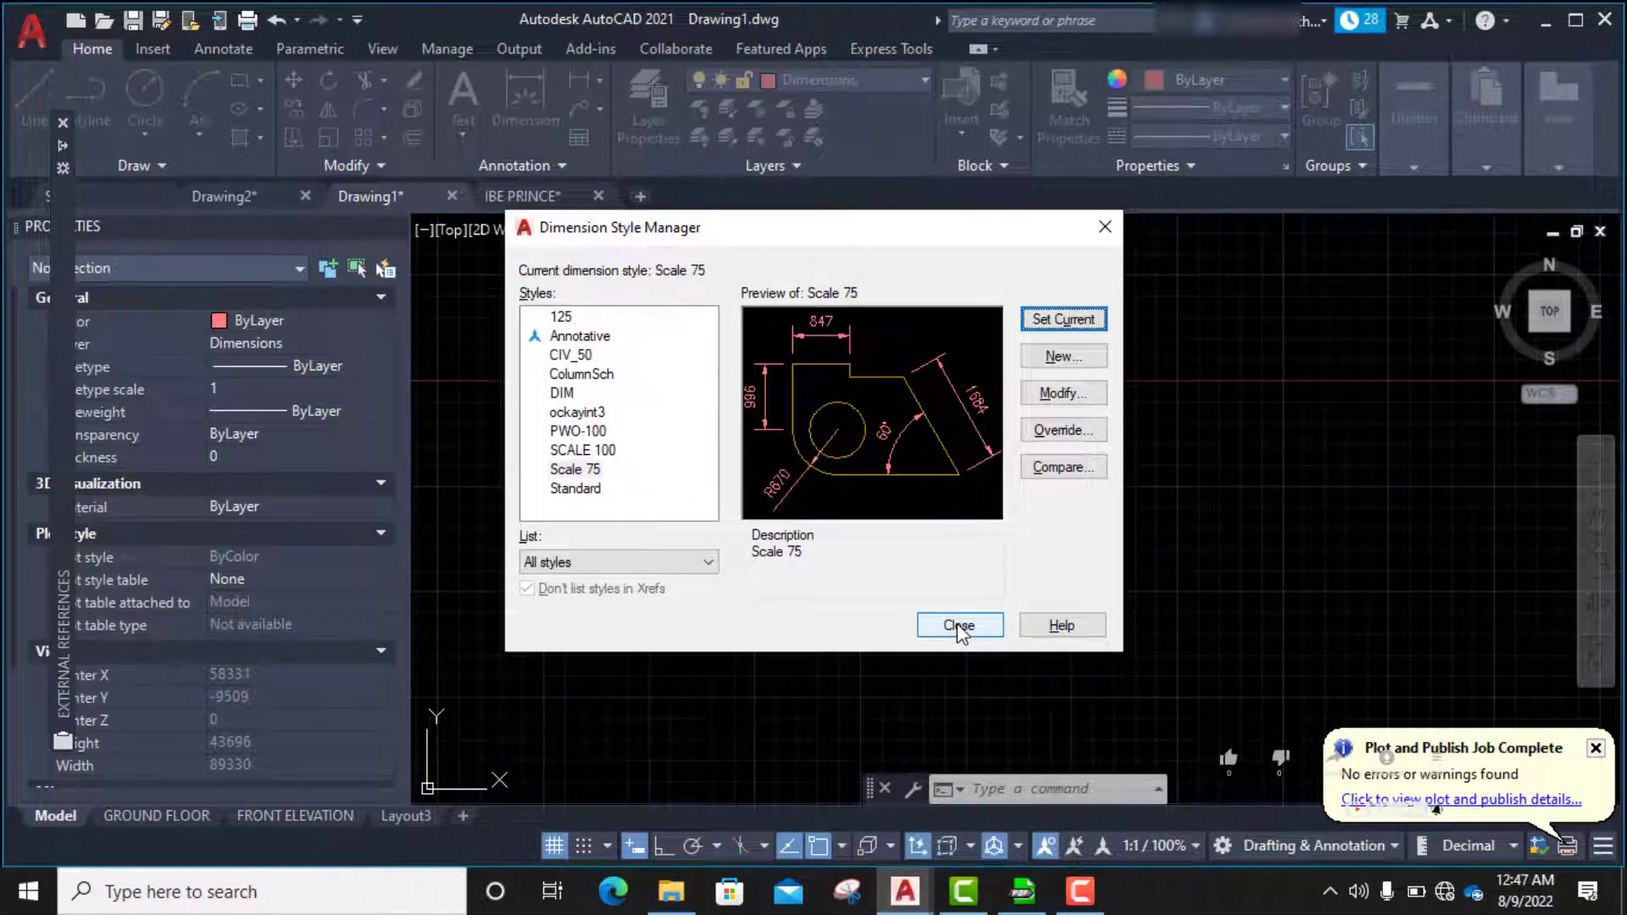
click(959, 625)
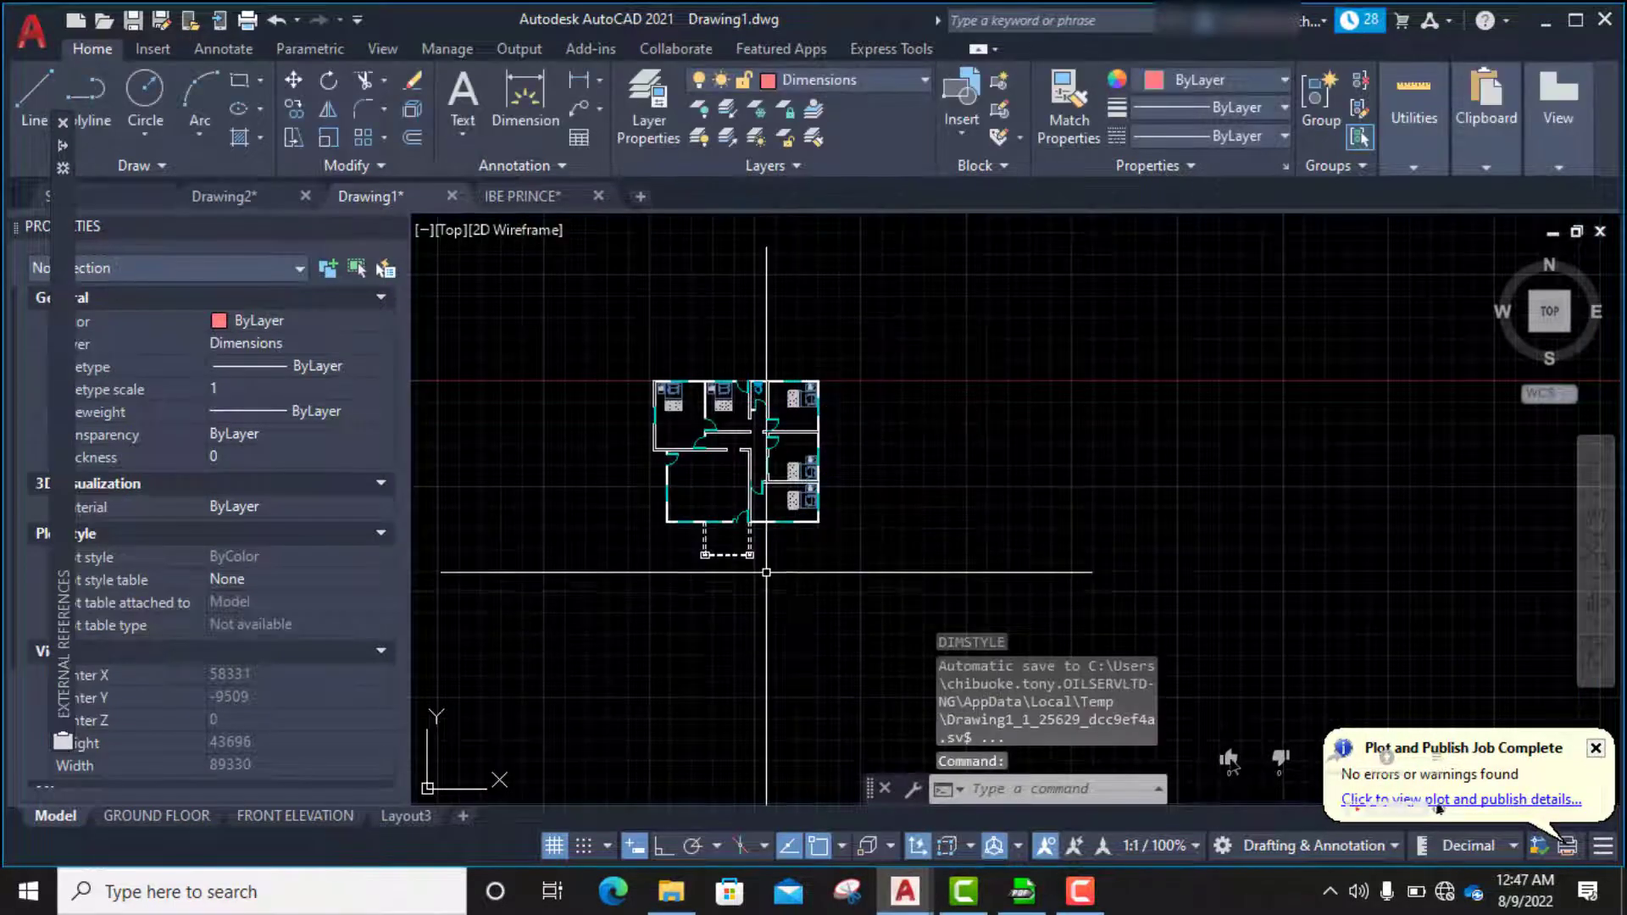
- Add a linear dimension above the top wall from the building's upper-left outer corner to the near edge of the first window
scroll(672, 452, up, 5)
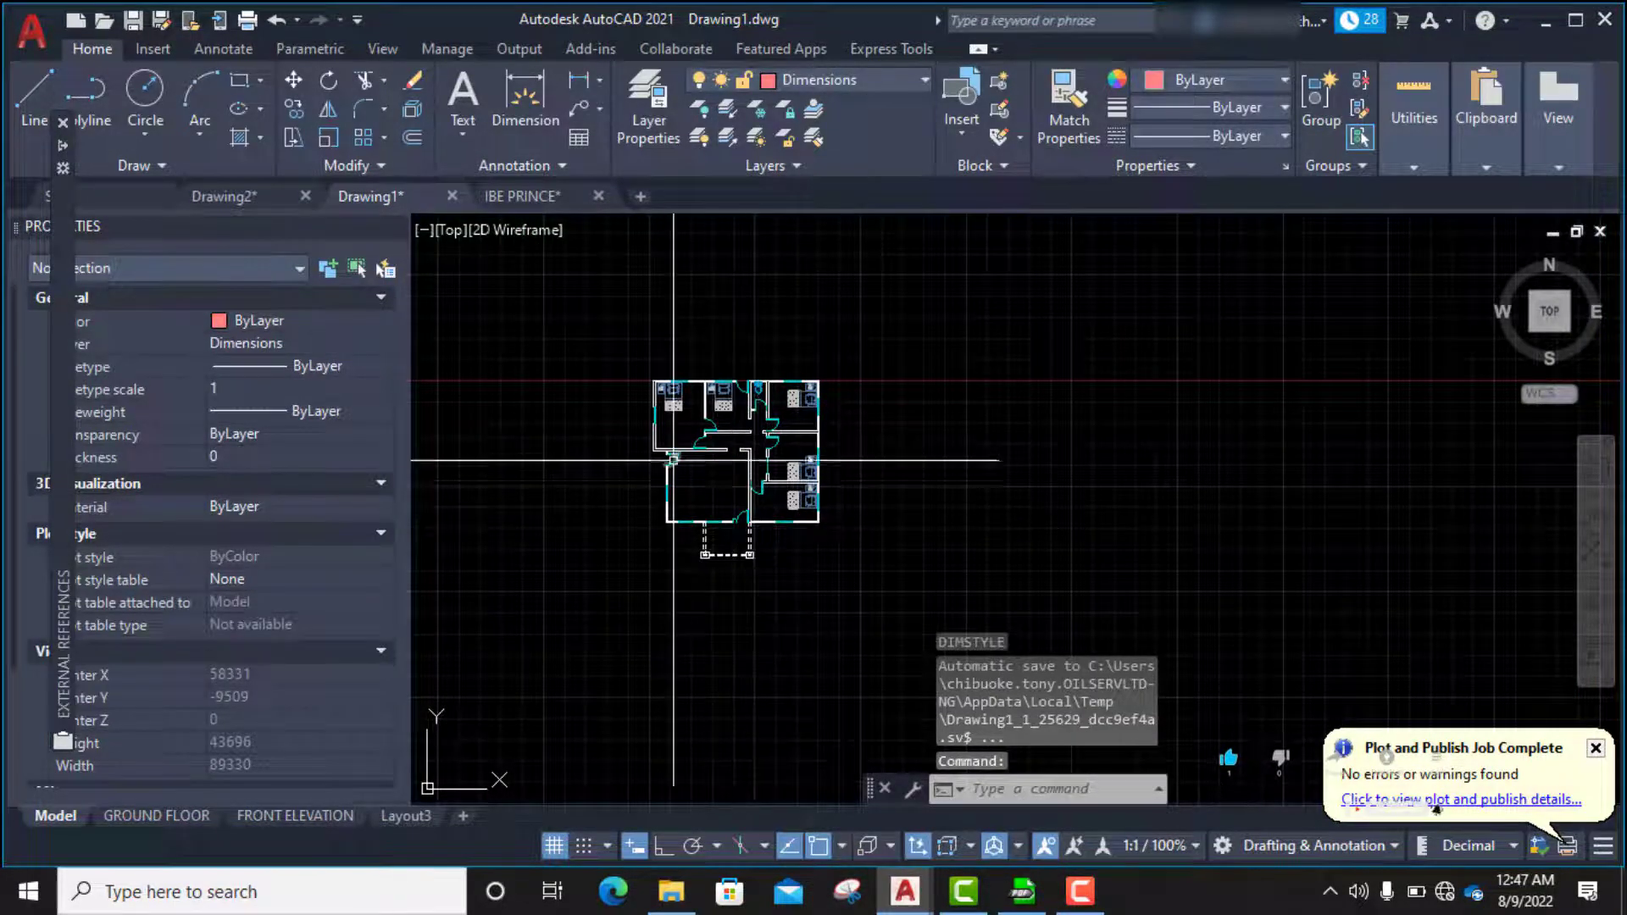
scroll(672, 452, down, 3)
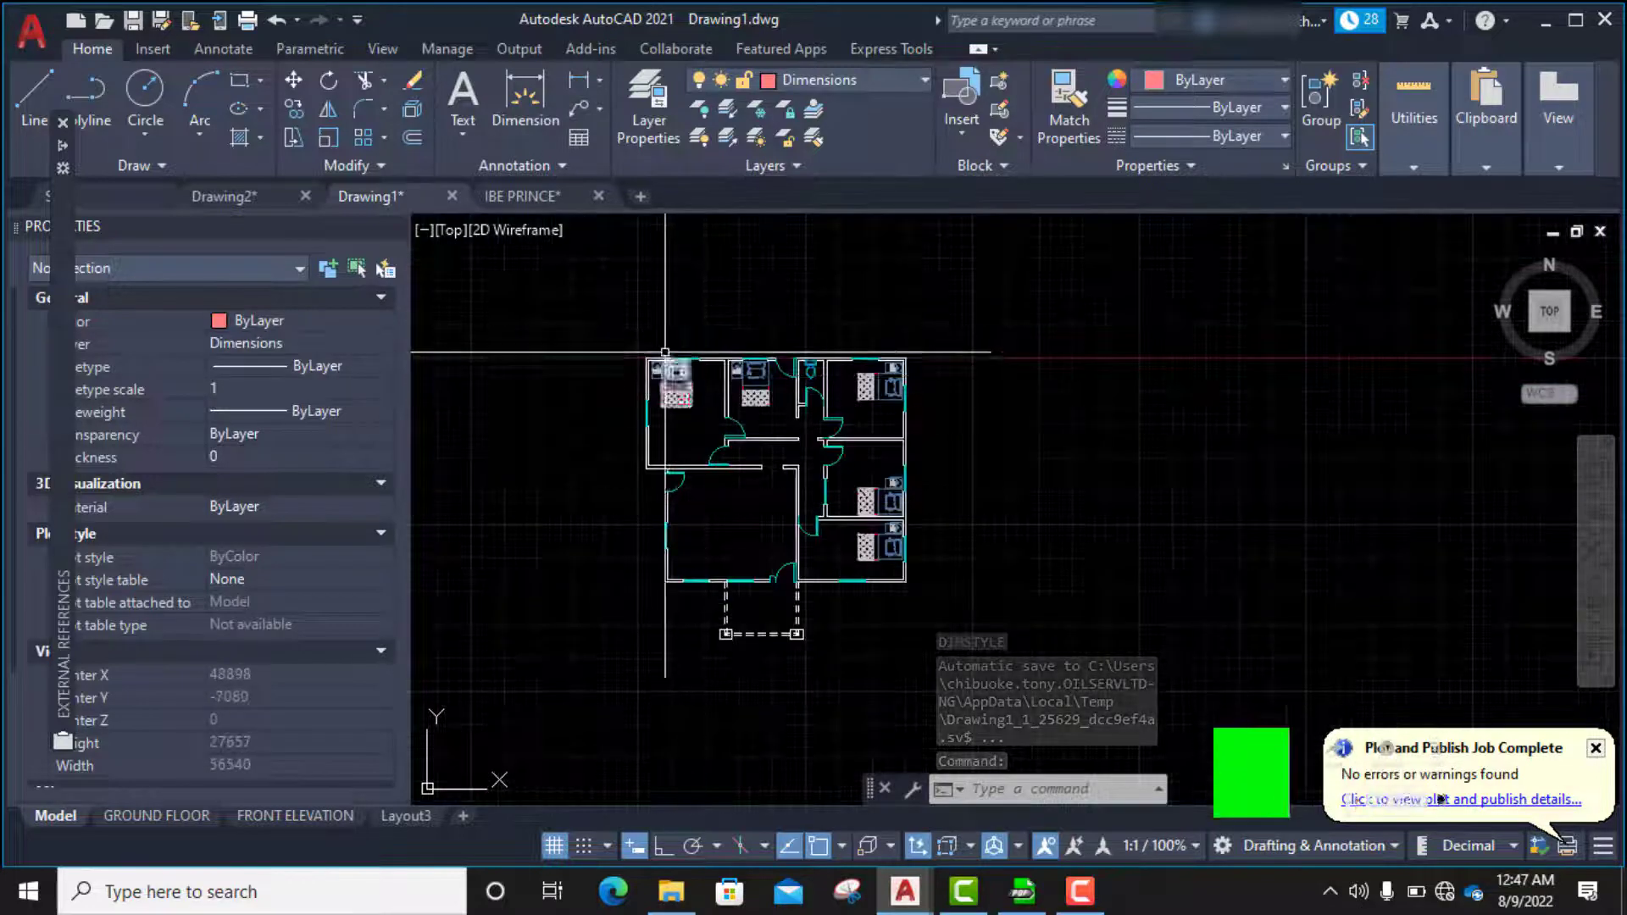
click(578, 78)
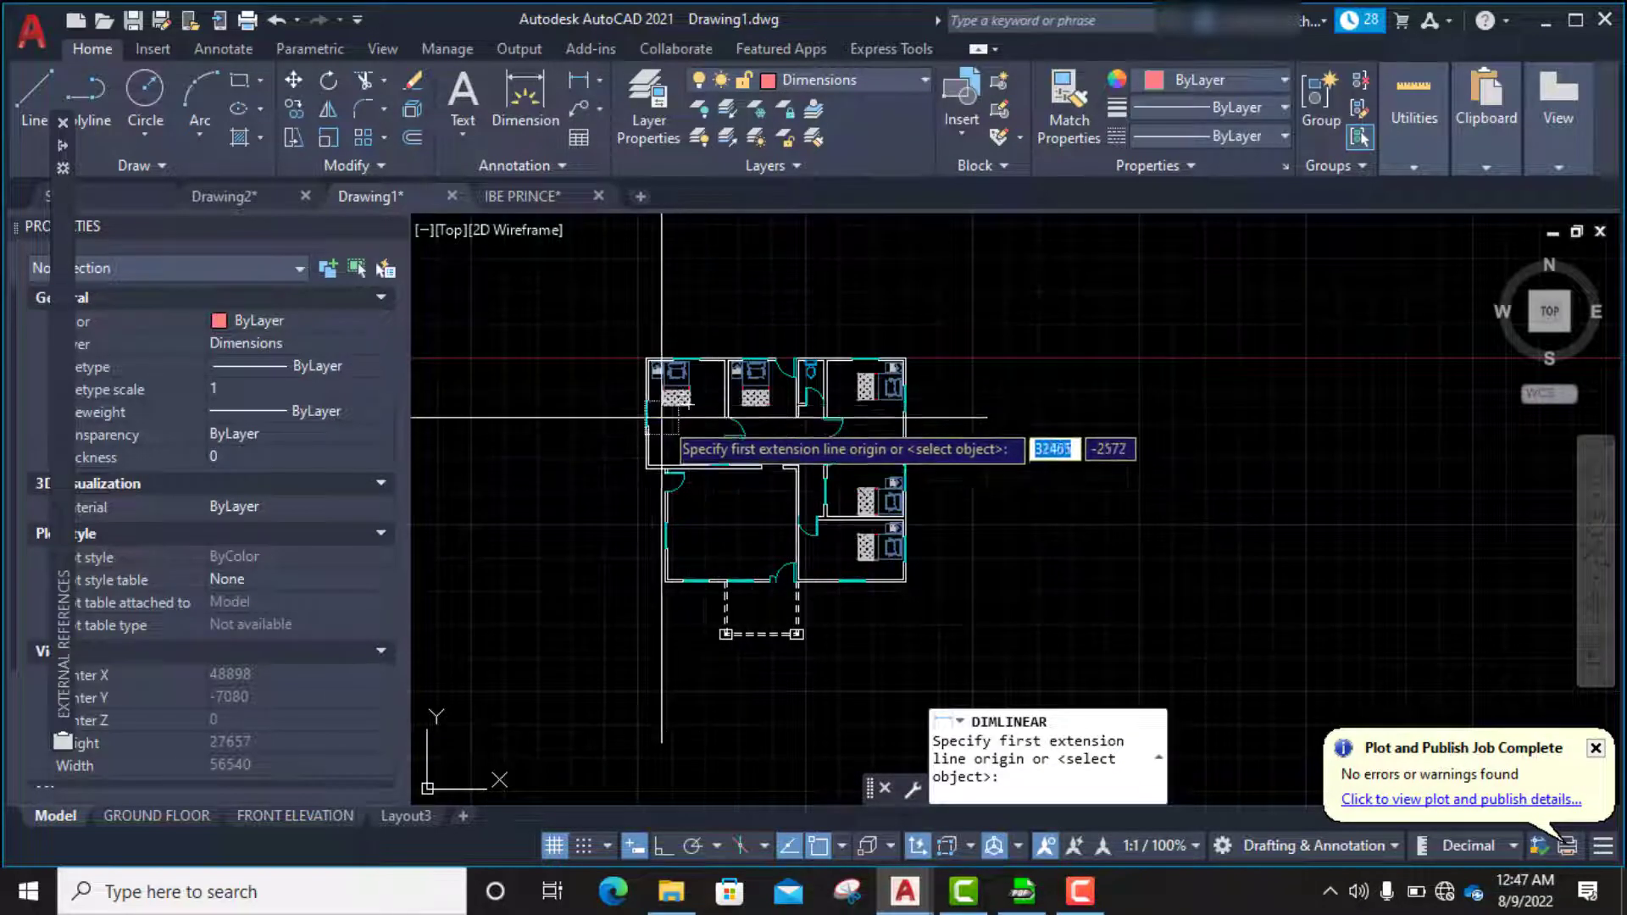
scroll(639, 353, up, 8)
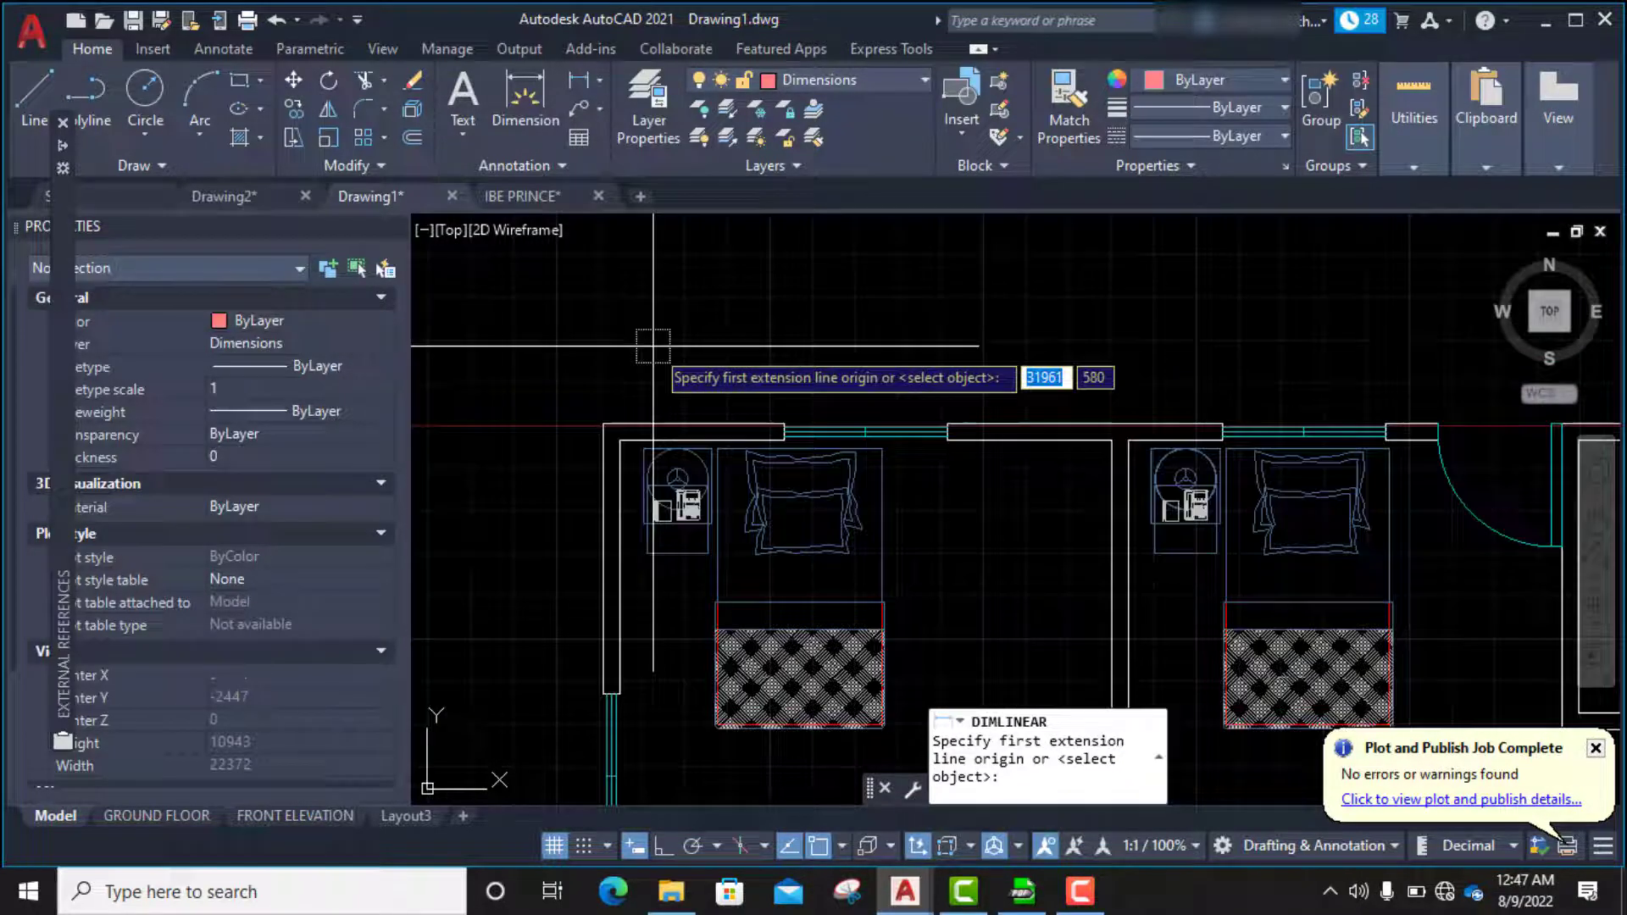
click(602, 424)
scroll(544, 363, down, 2)
scroll(697, 386, up, 3)
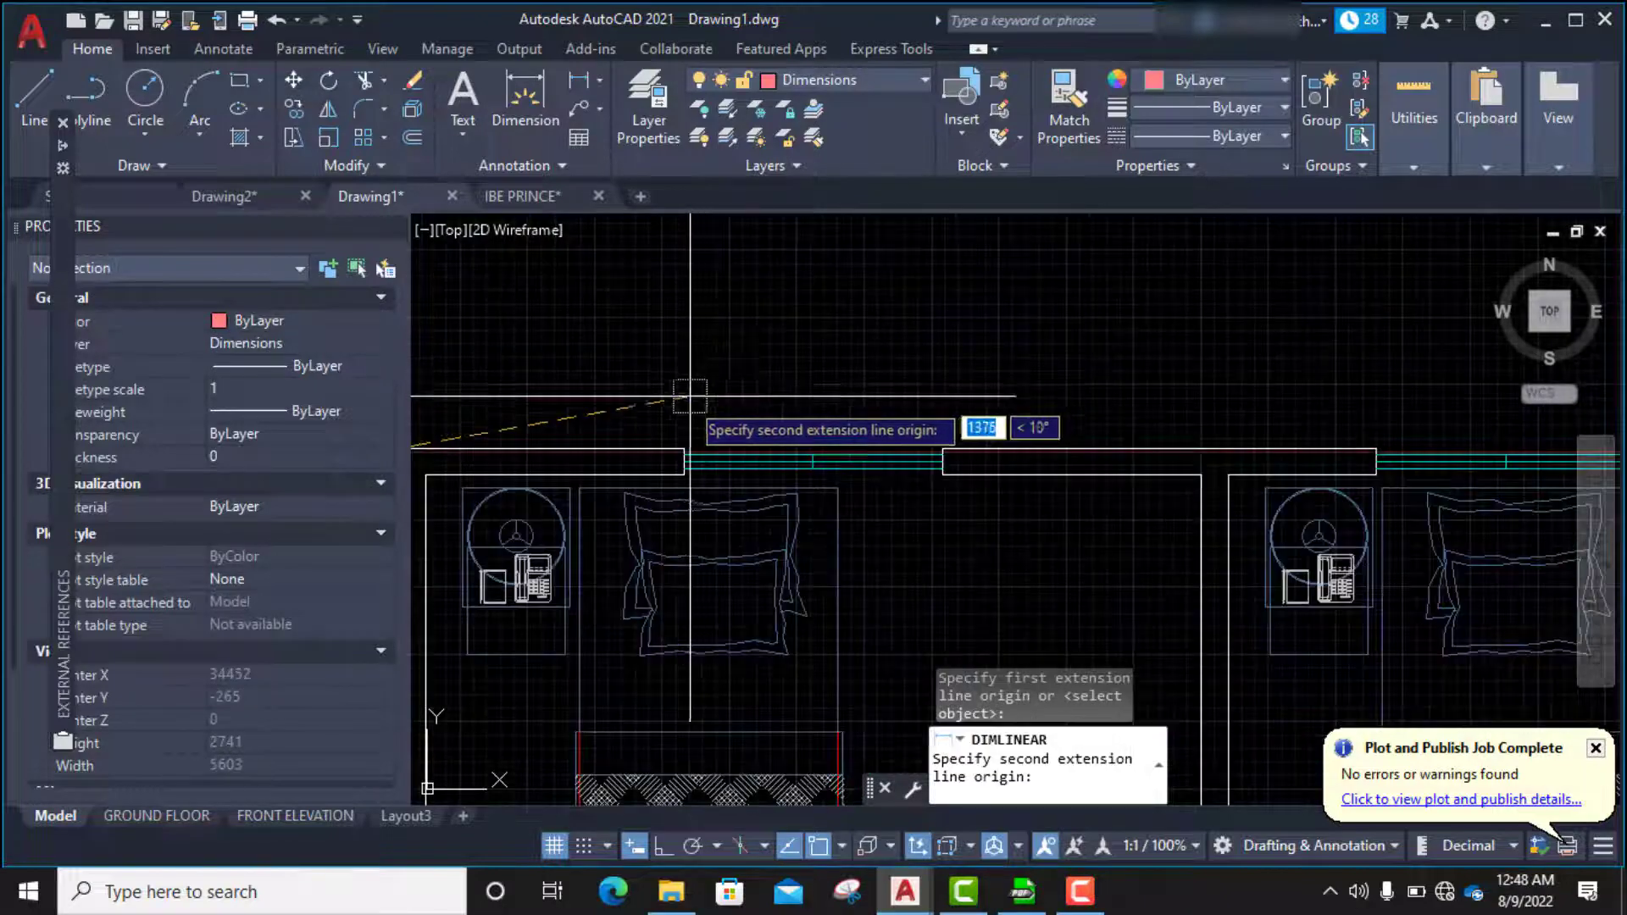
click(686, 454)
scroll(703, 462, down, 3)
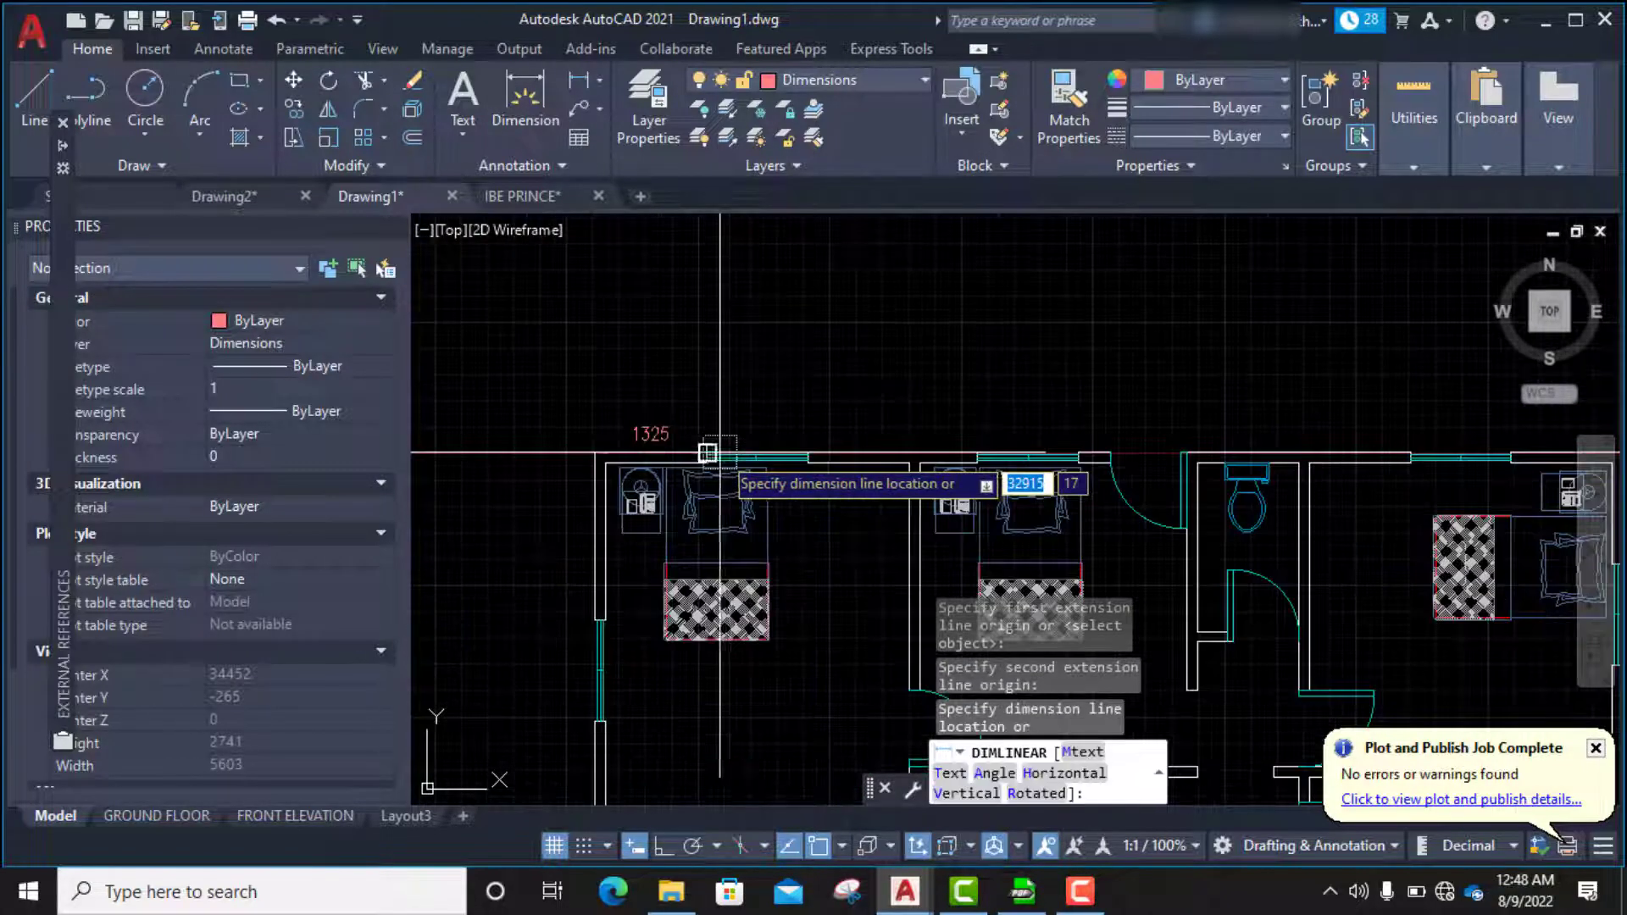
click(707, 401)
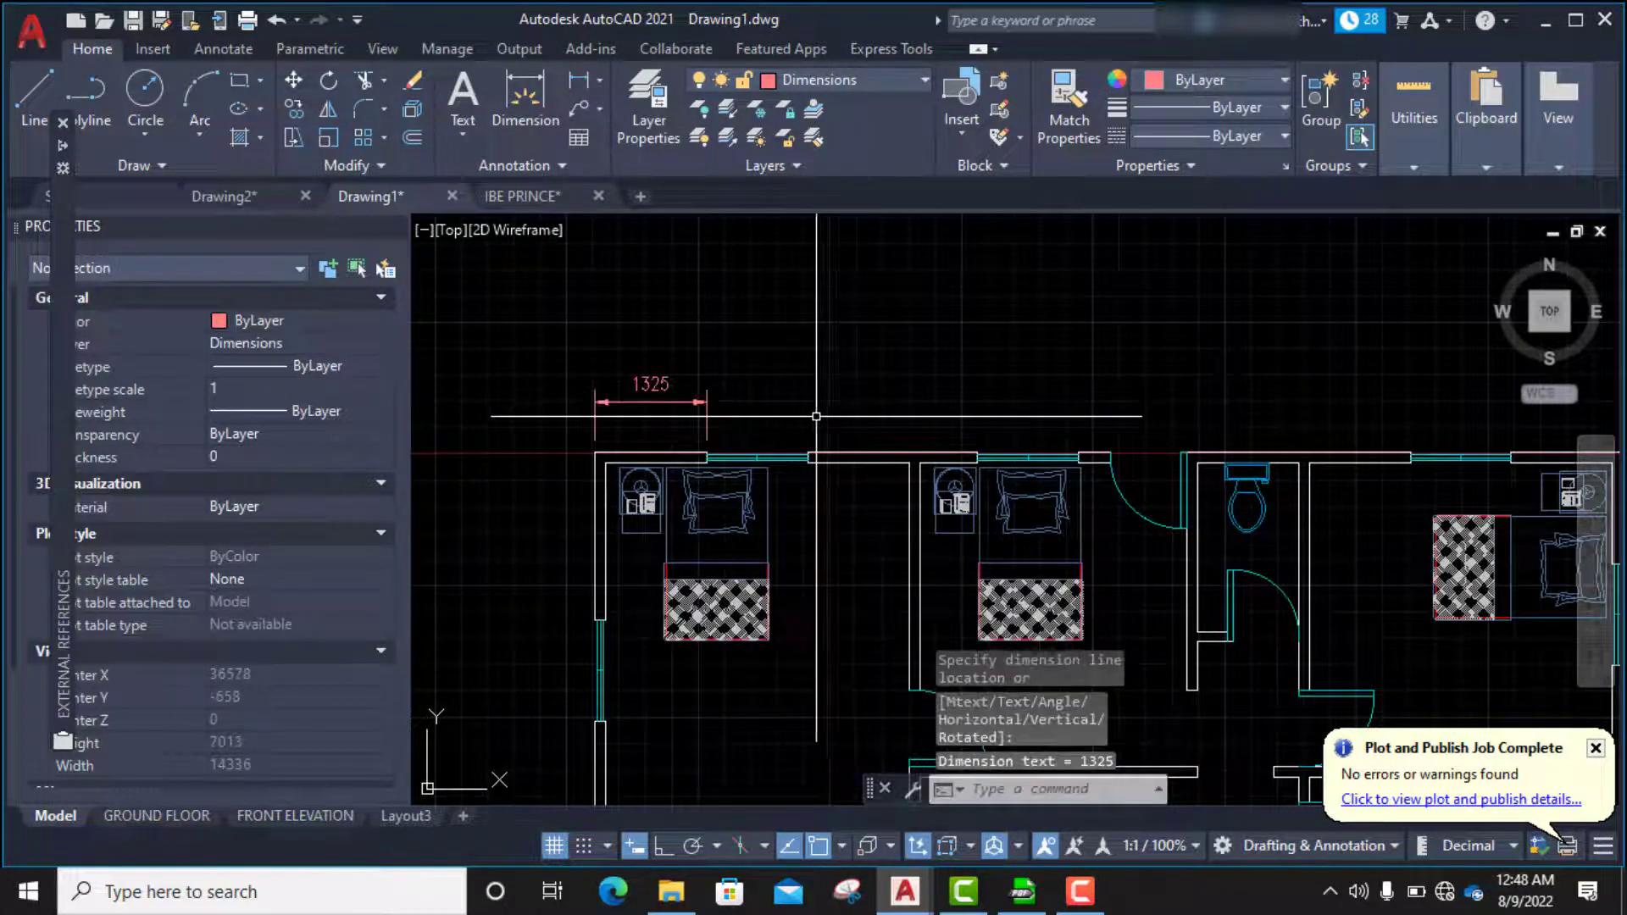
- Add a linear dimension across the first top-wall window, aligned with the existing corner-to-window dimension line
key(Return)
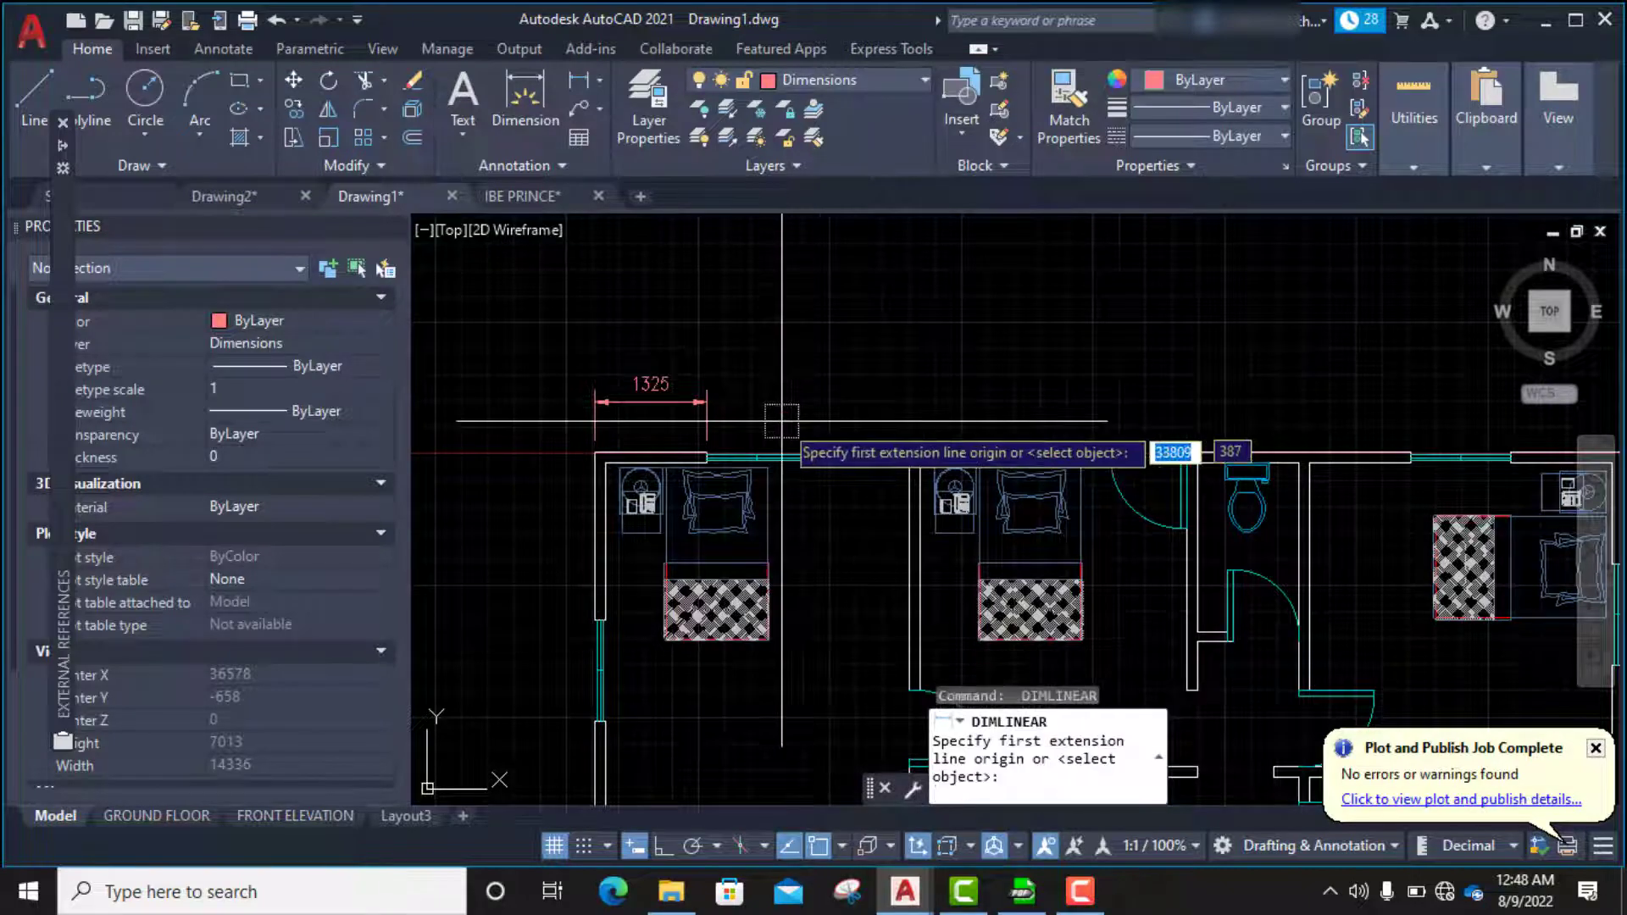
scroll(780, 450, up, 4)
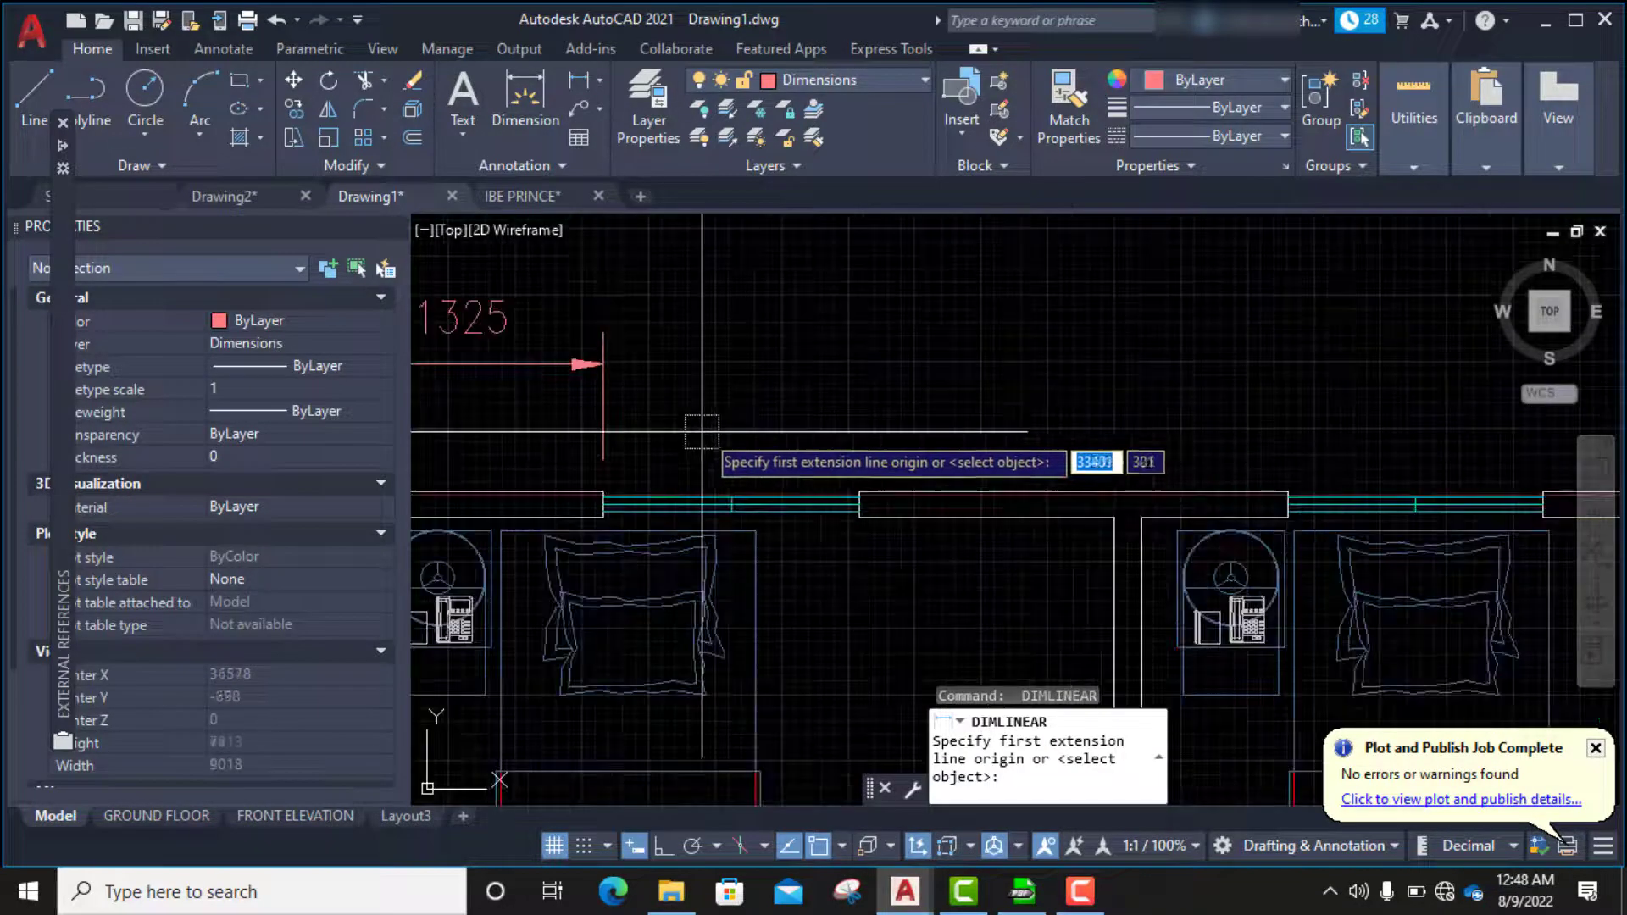
click(604, 492)
click(859, 492)
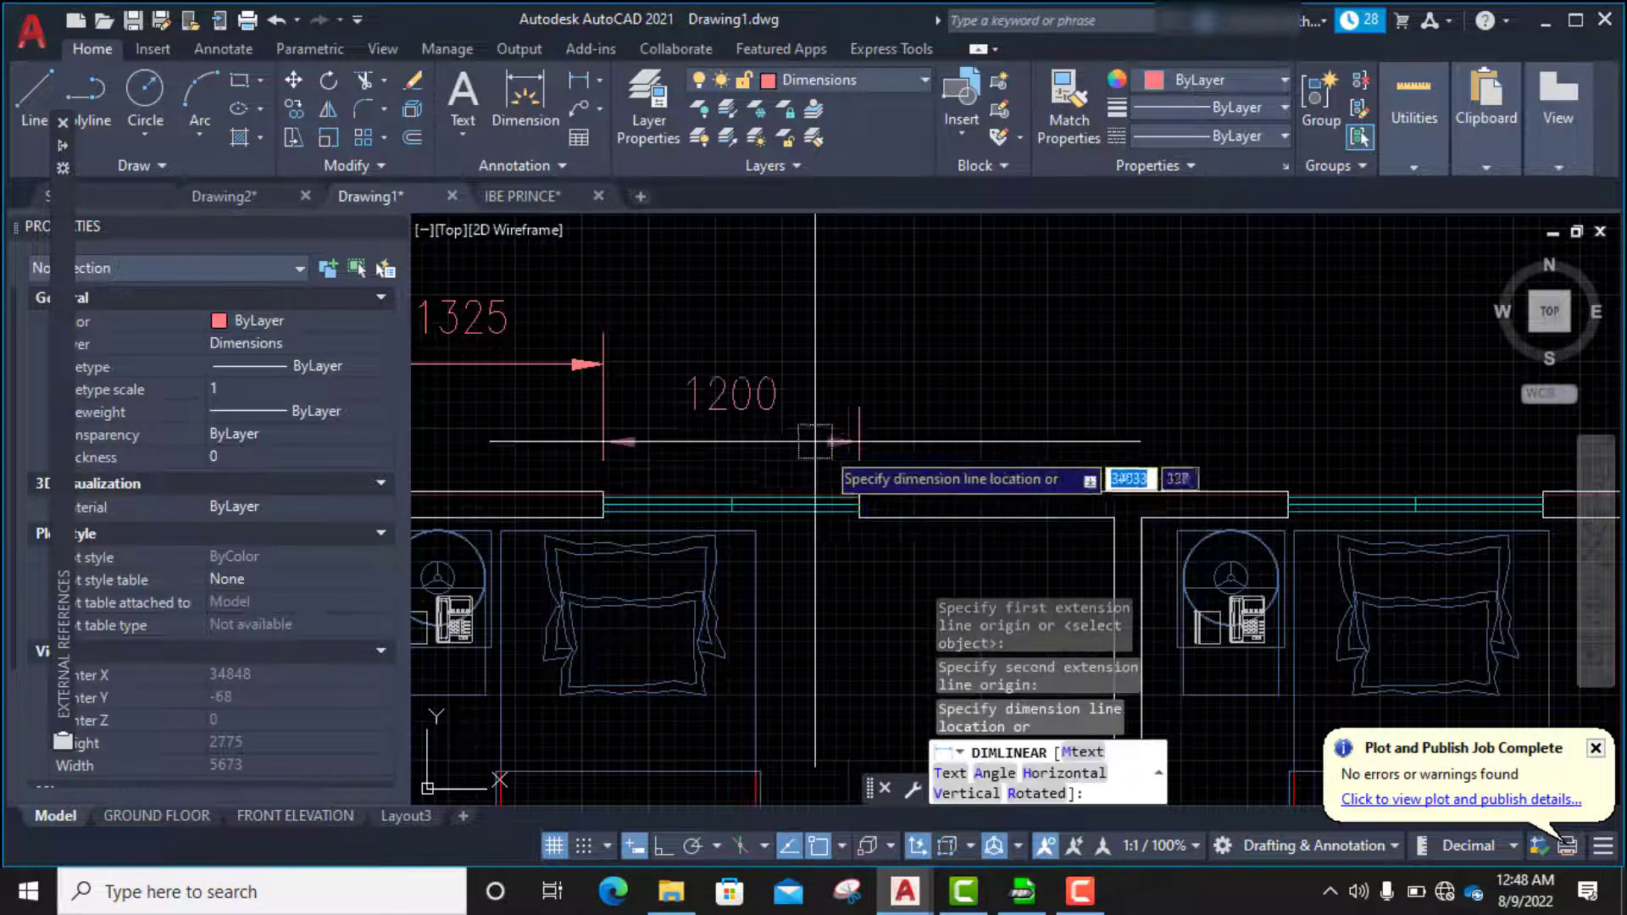
click(604, 365)
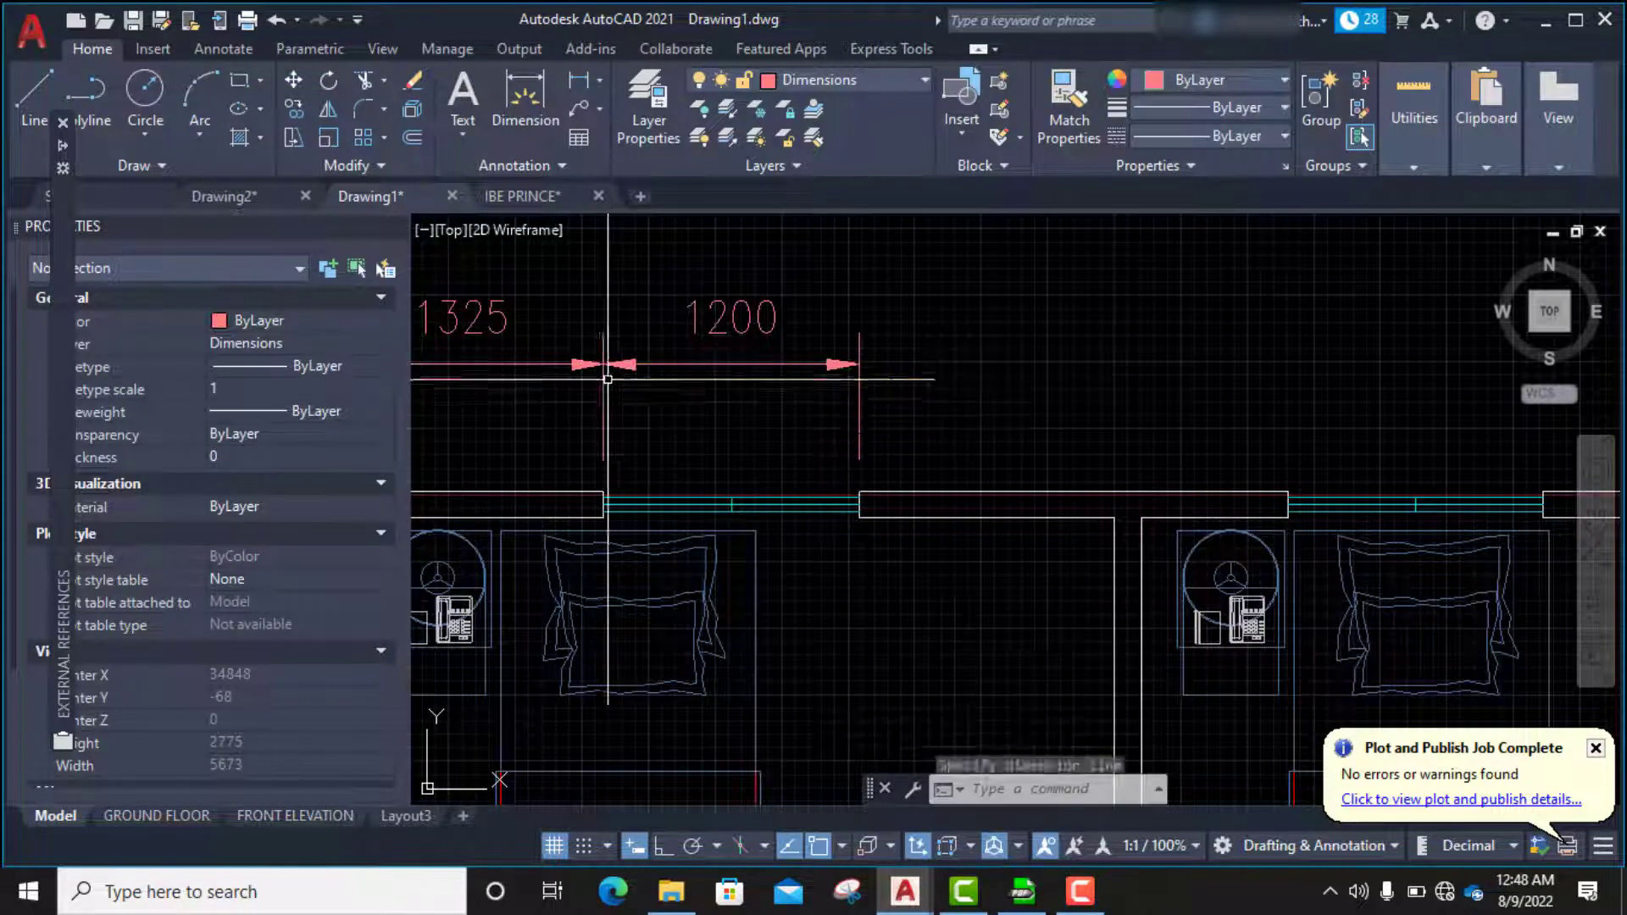
- Dimension the top wall between the first and second windows, keeping the dimension line level with the previous ones
key(Return)
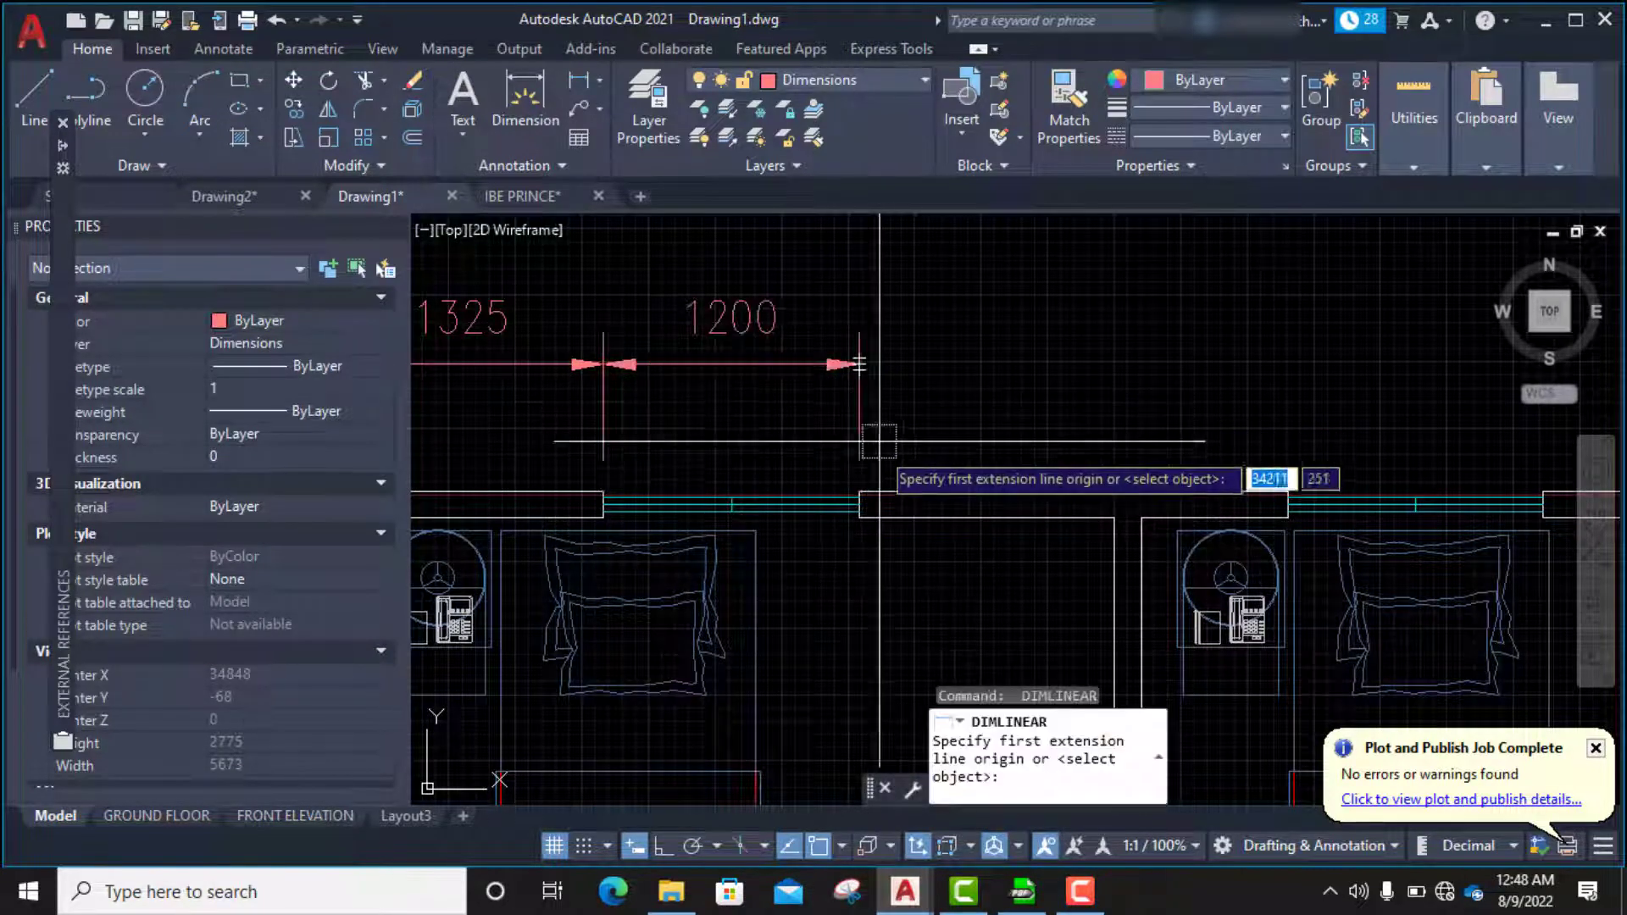
click(858, 492)
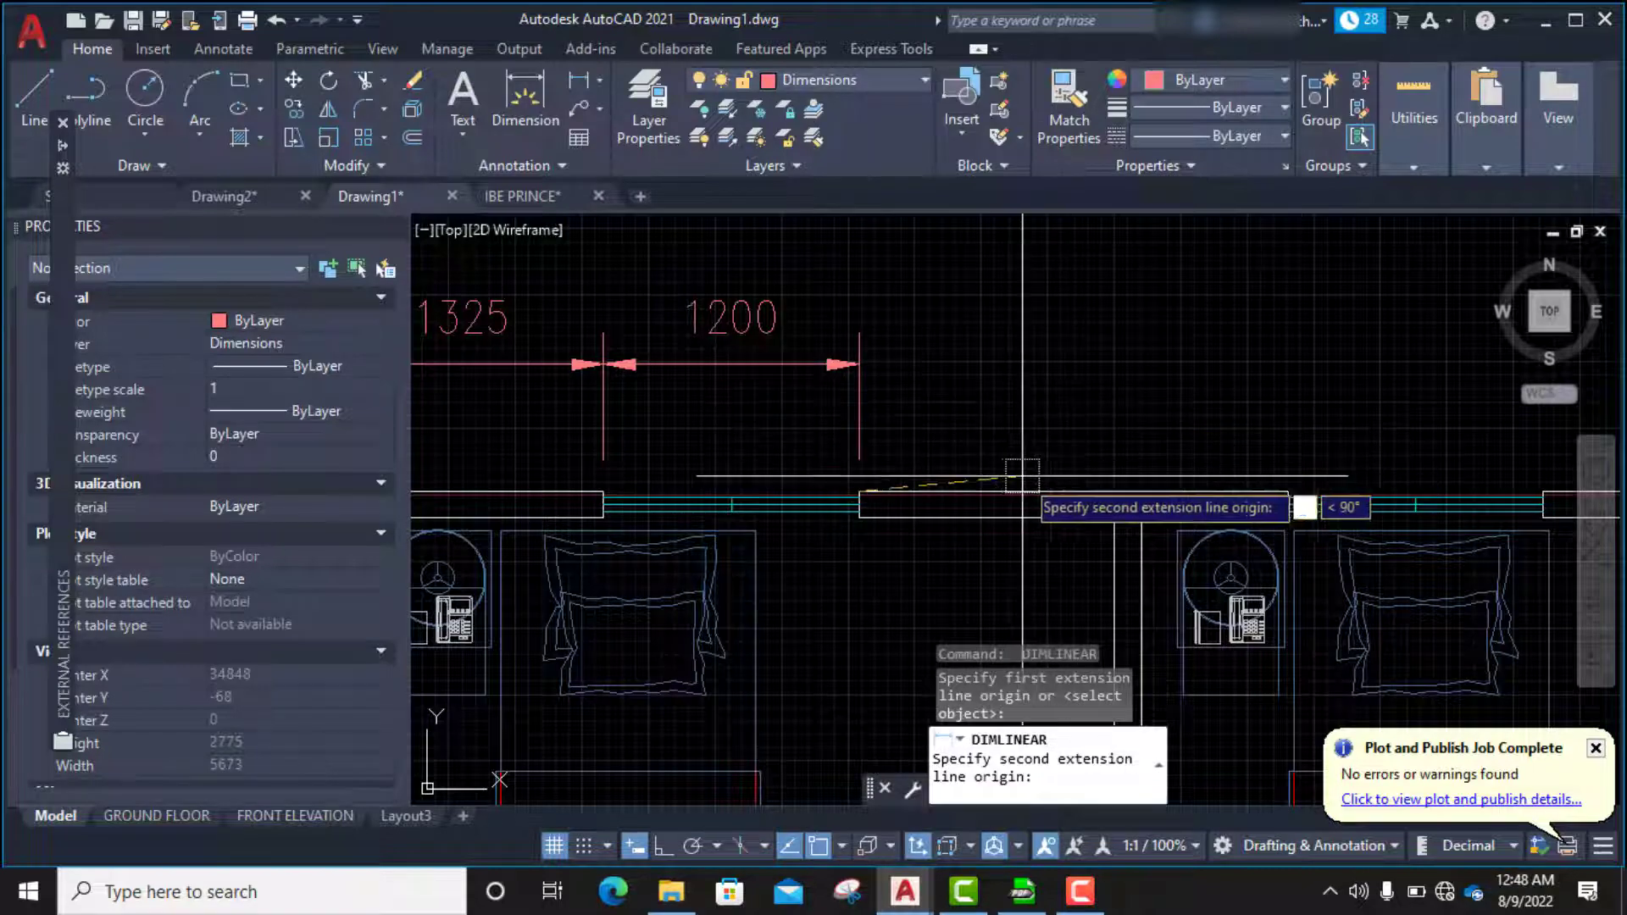
click(1287, 492)
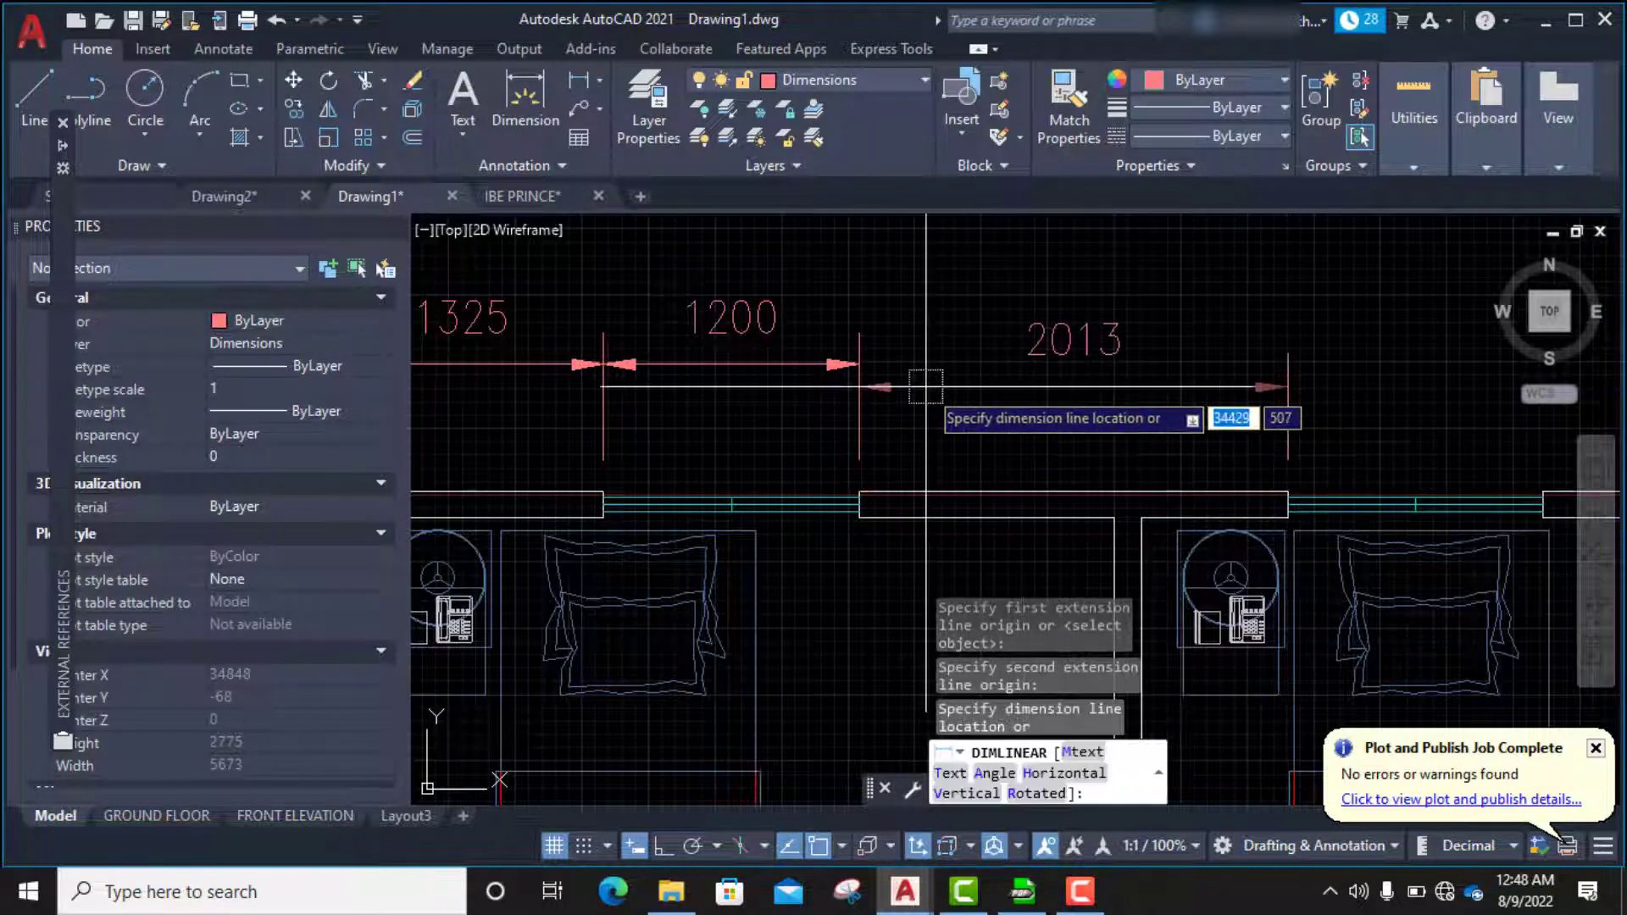
click(859, 365)
scroll(802, 381, down, 4)
scroll(802, 381, down, 2)
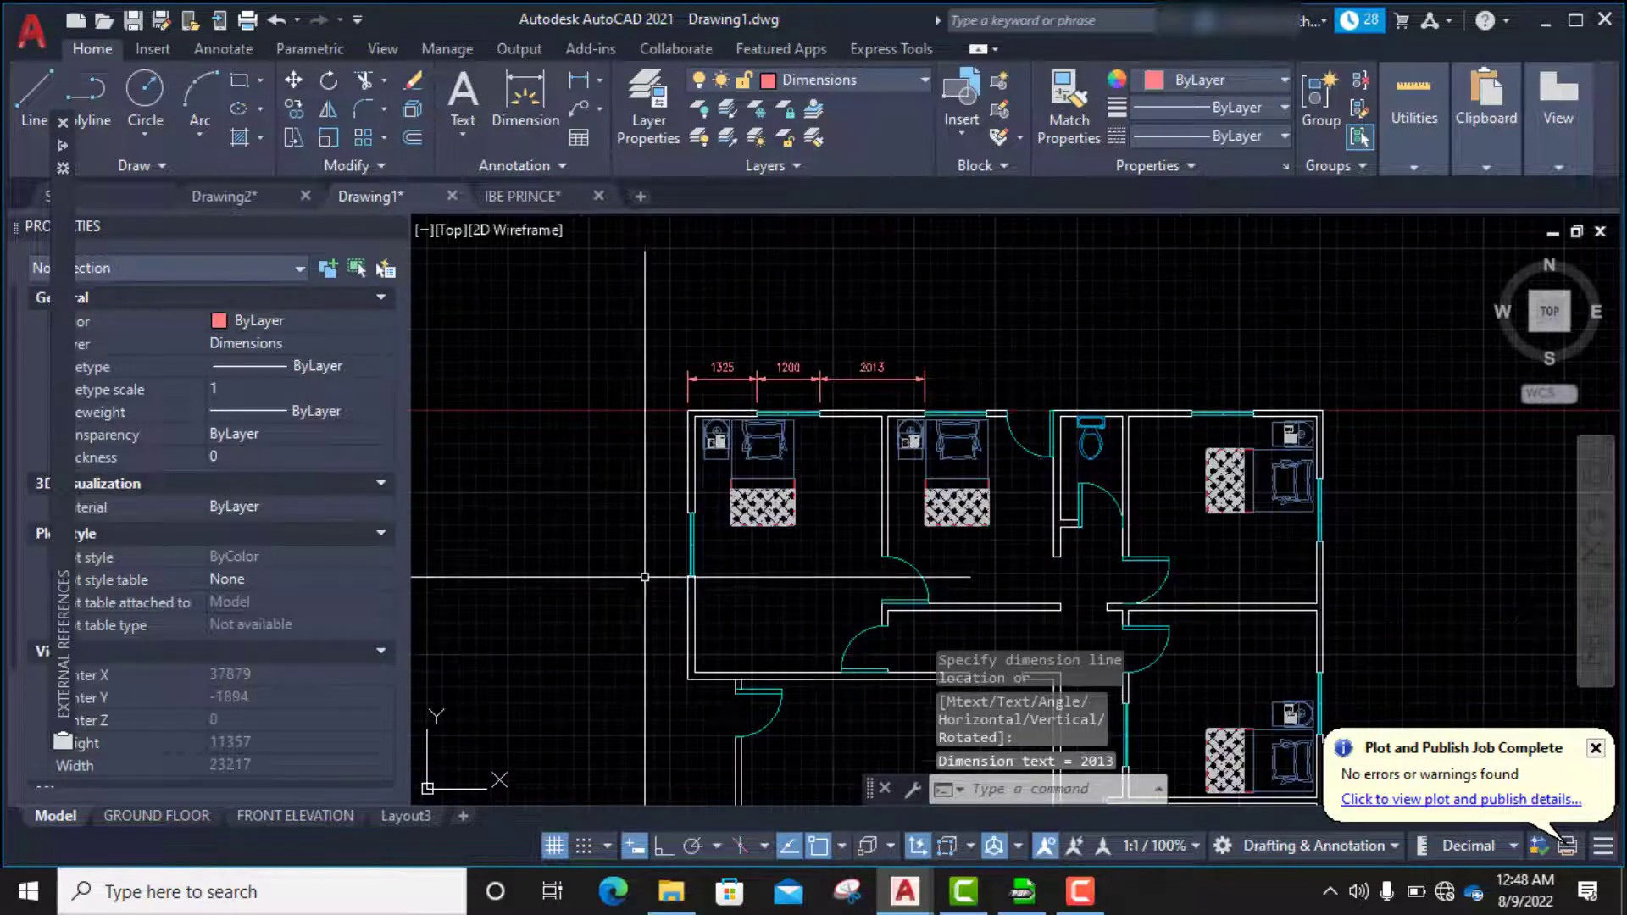
- Dimension the interior width of the upper-left bedroom between its side walls, placing the dimension line below the bed
click(579, 81)
scroll(743, 612, up, 2)
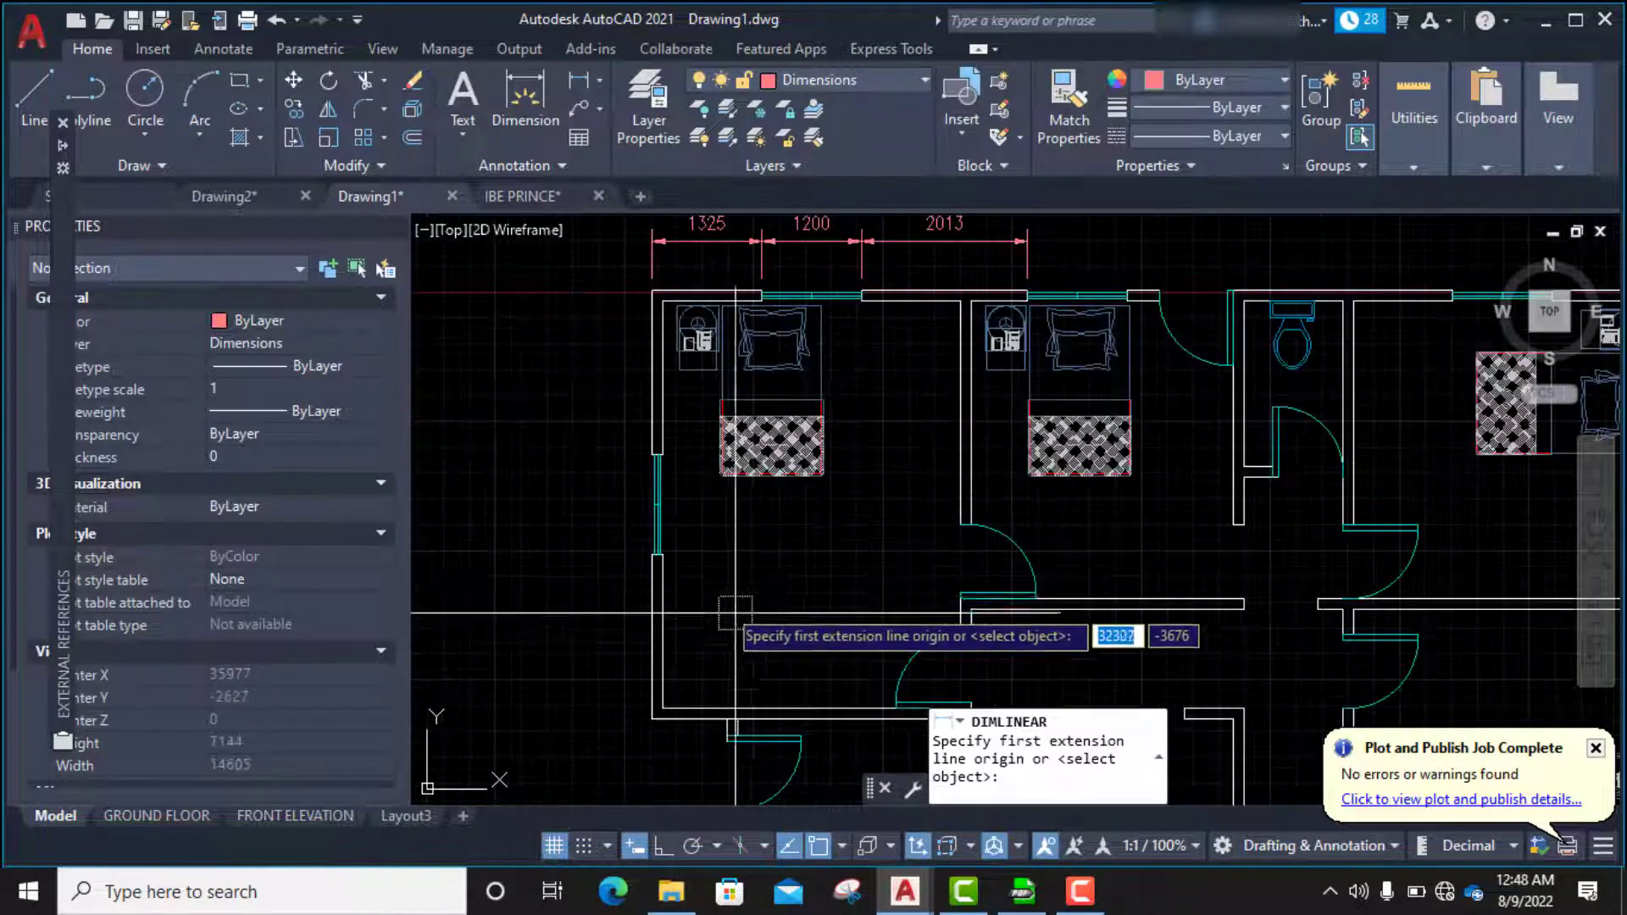
click(660, 555)
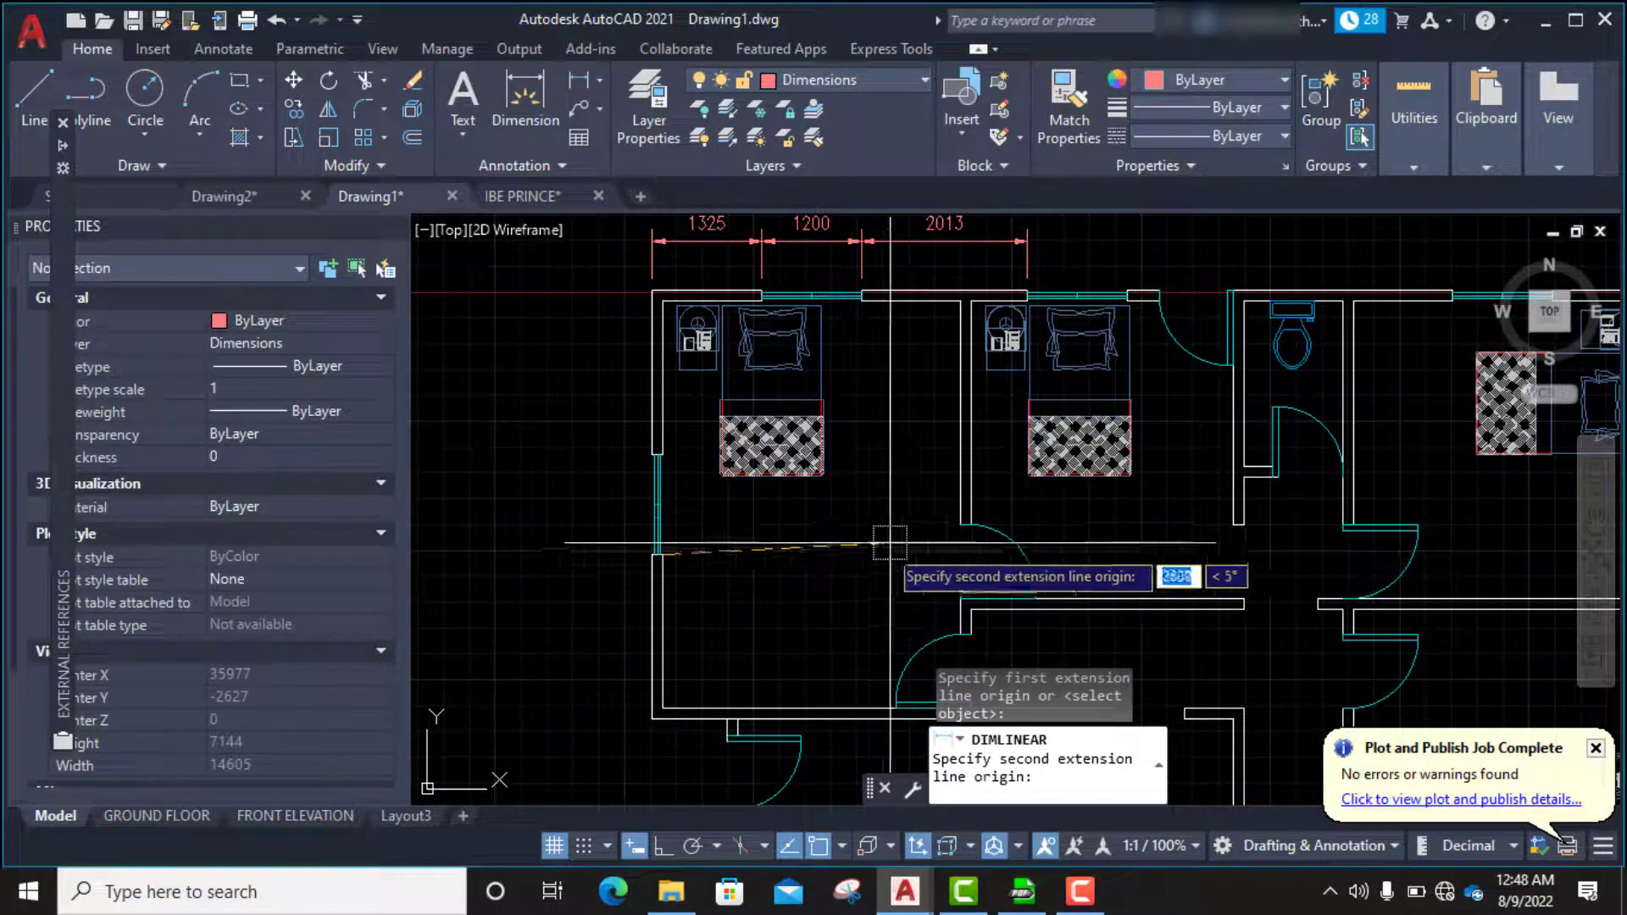
click(960, 526)
click(840, 570)
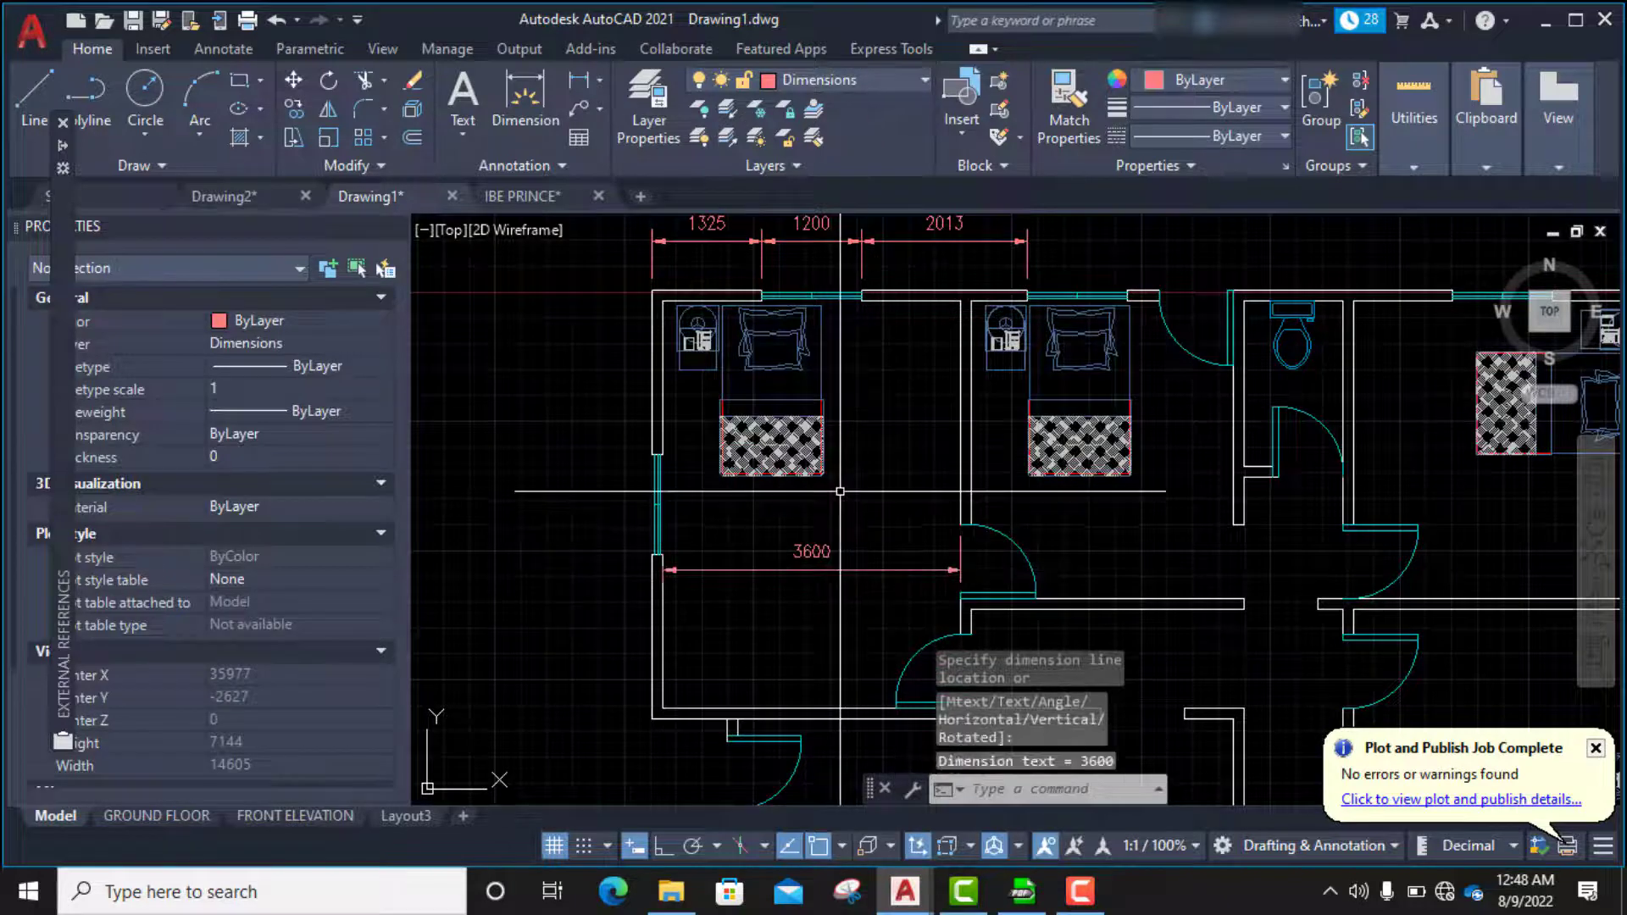
click(880, 572)
- Dimension the upper-left bedroom's interior length between its bottom and top walls, placing the vertical dimension line right of the bed
key(Return)
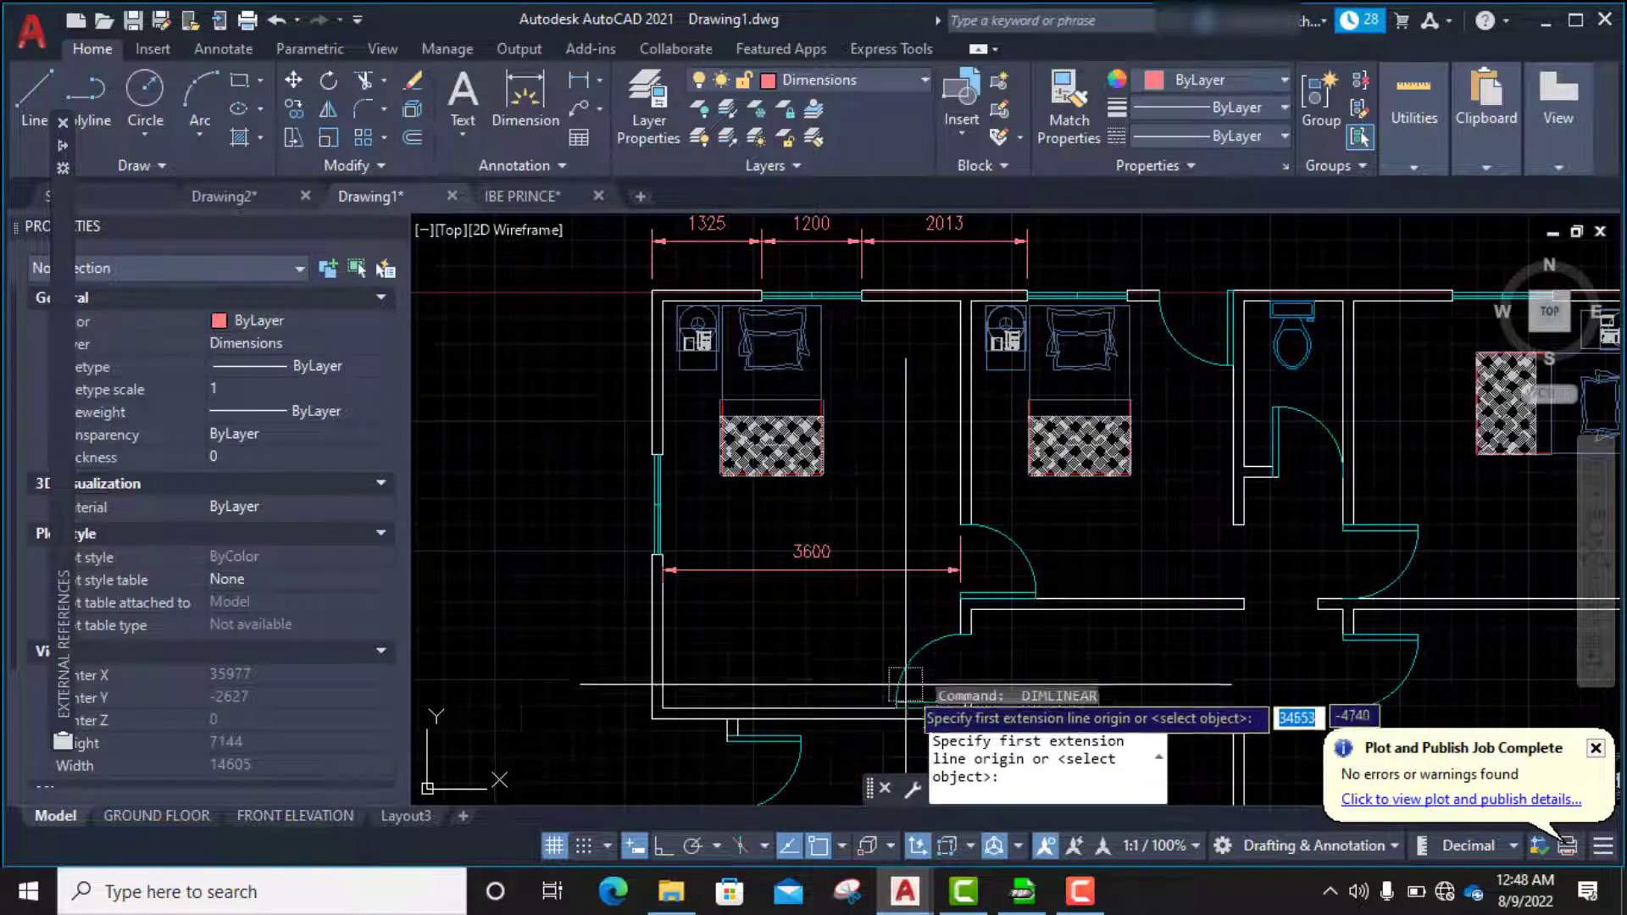
click(897, 702)
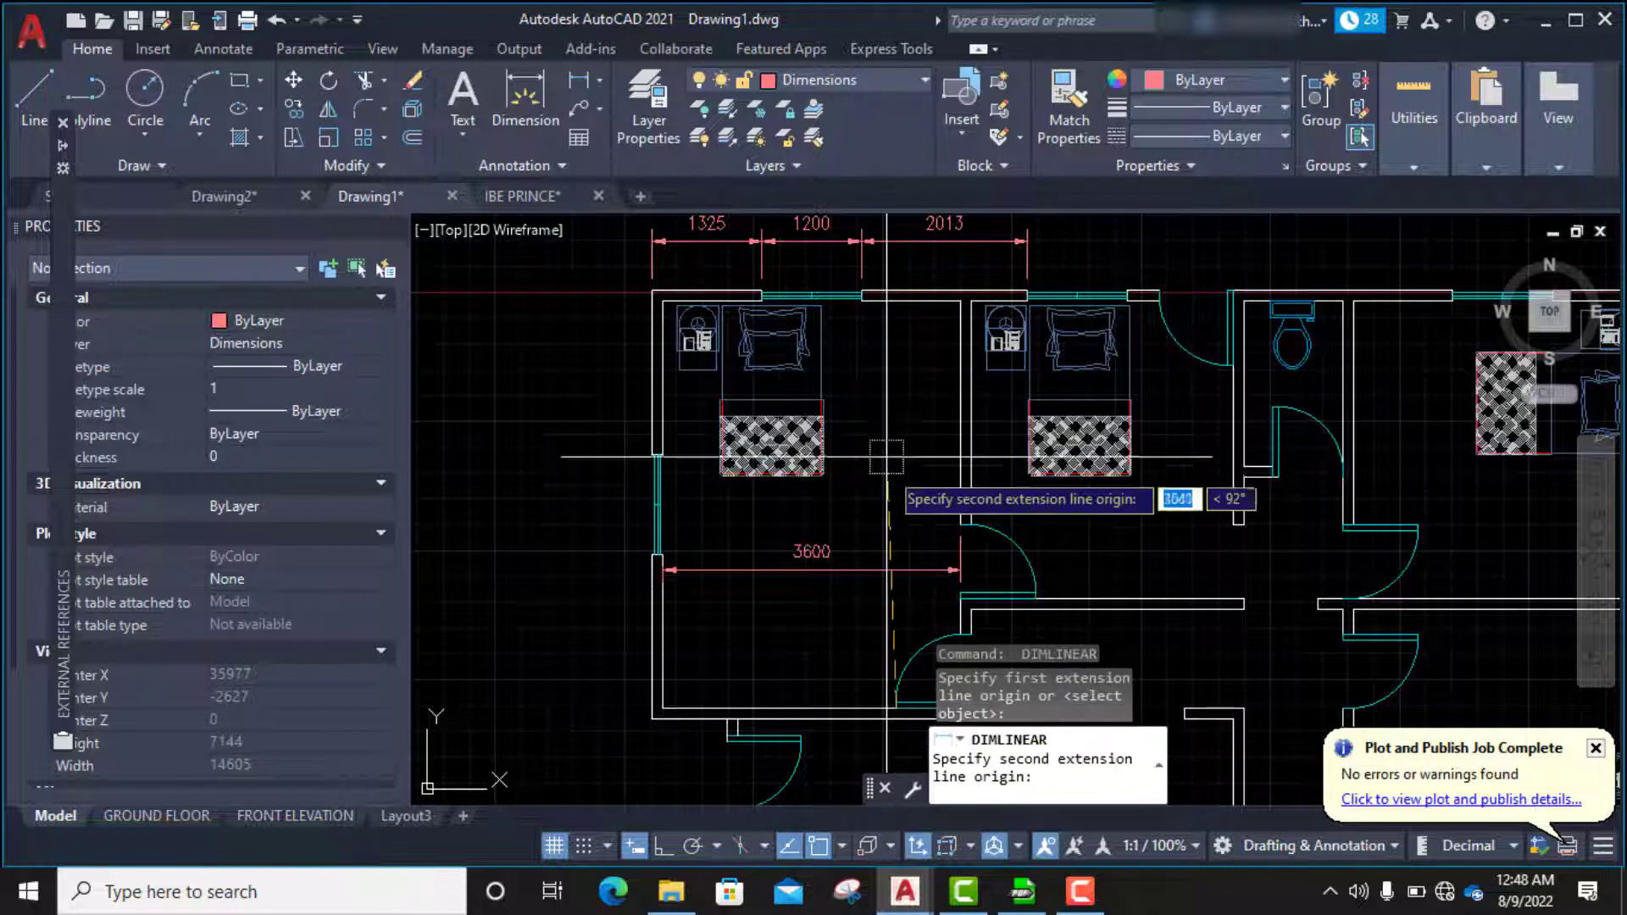
click(862, 302)
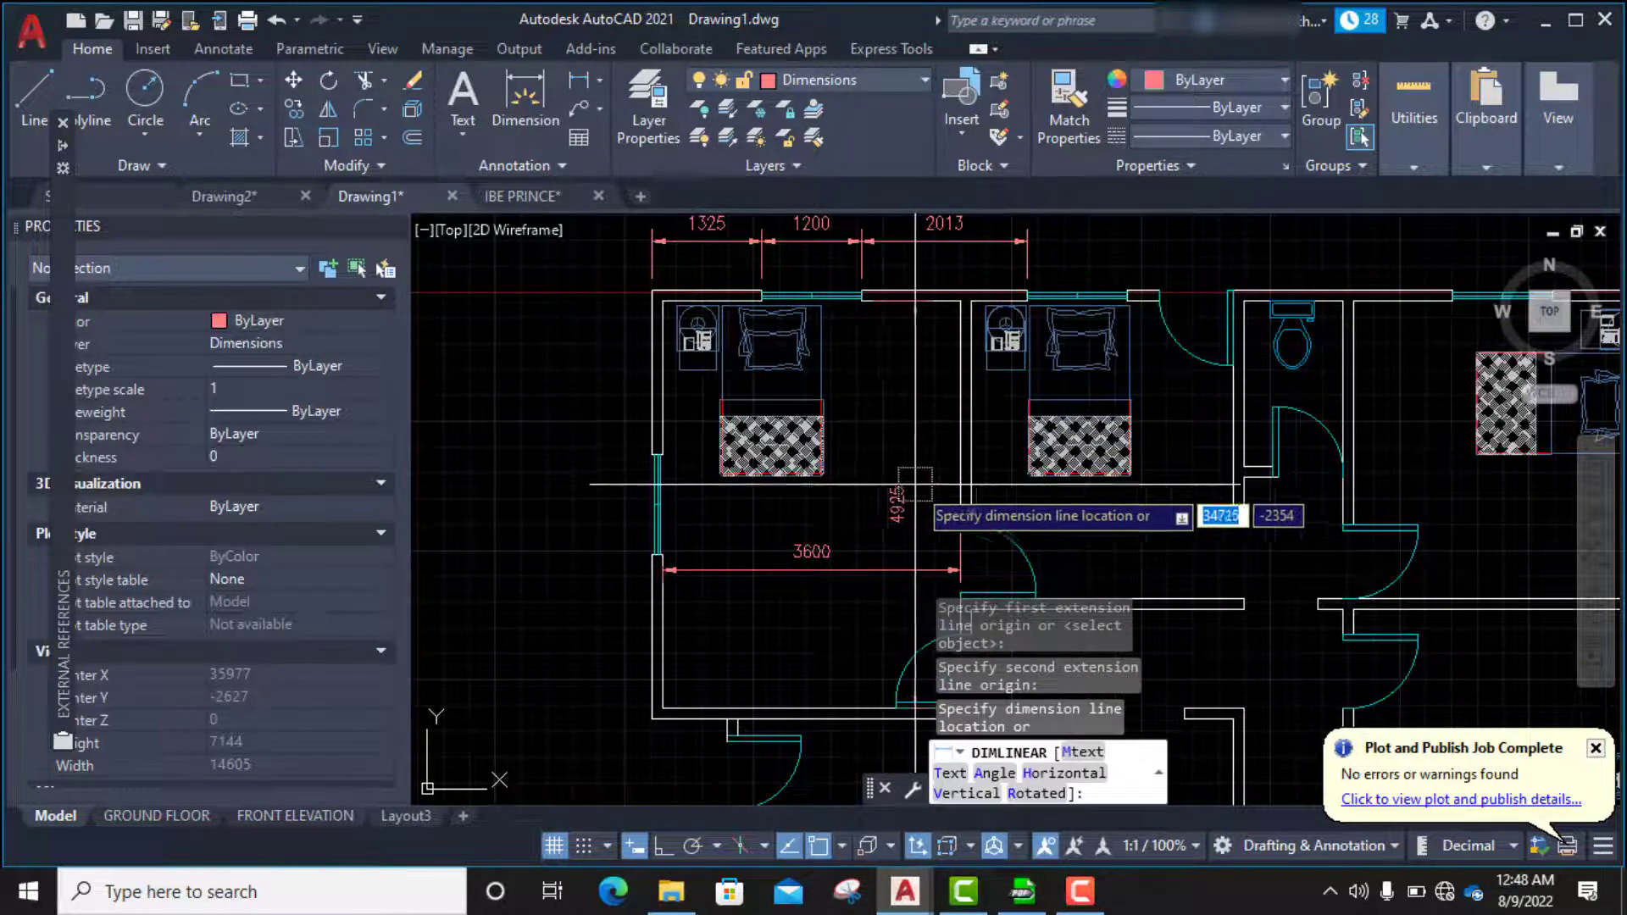
click(889, 552)
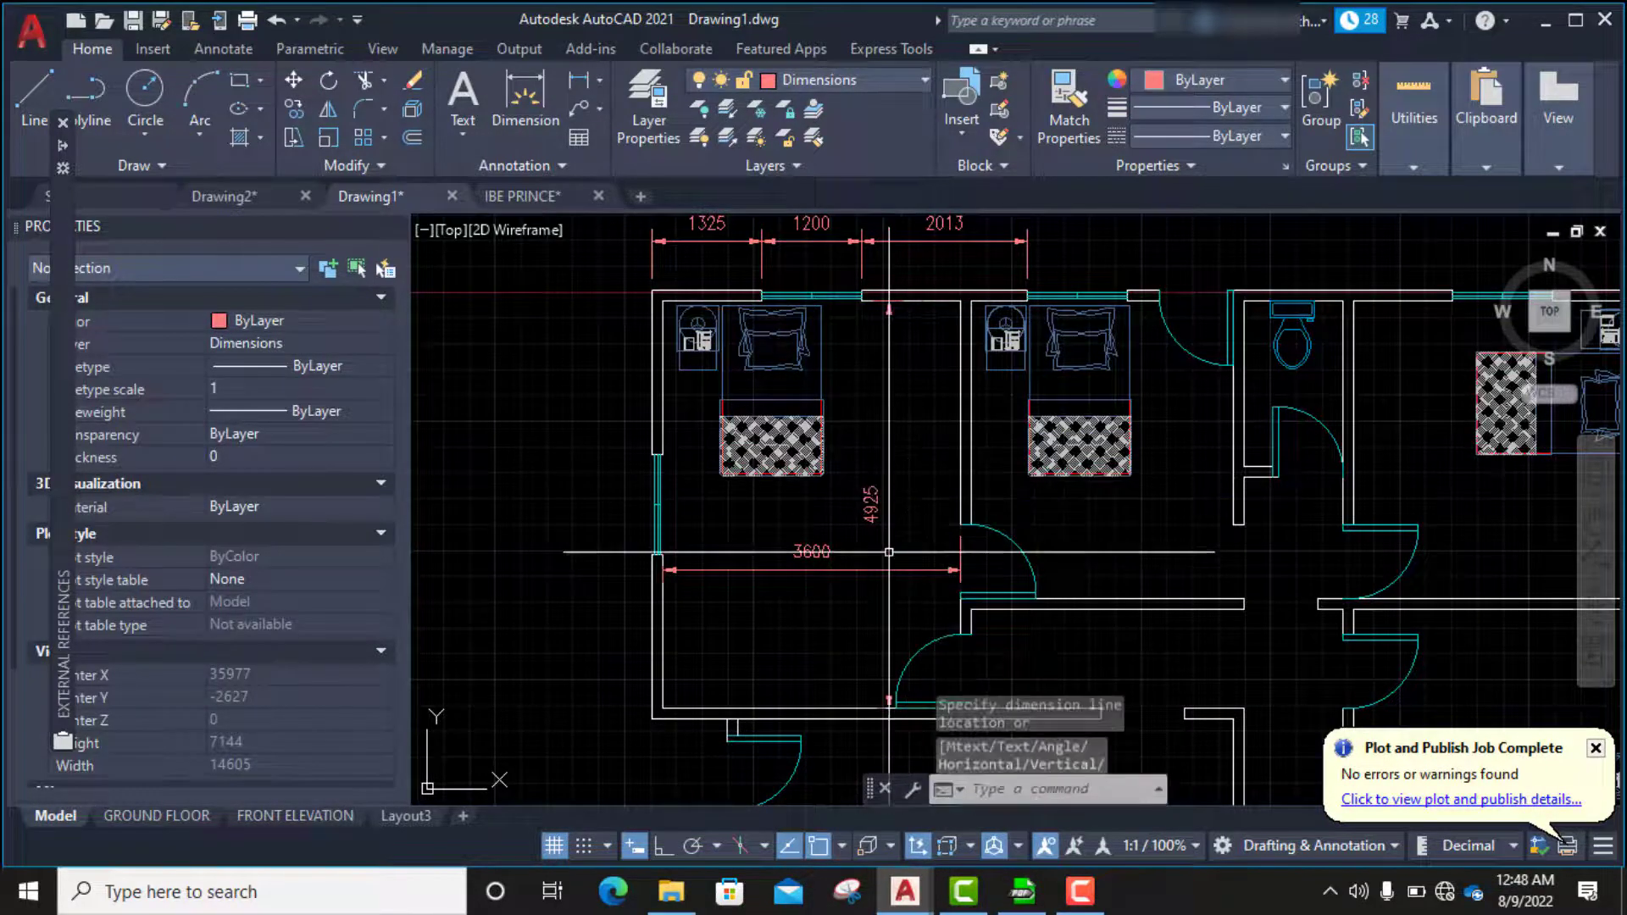
scroll(889, 552, up, 4)
scroll(704, 567, down, 6)
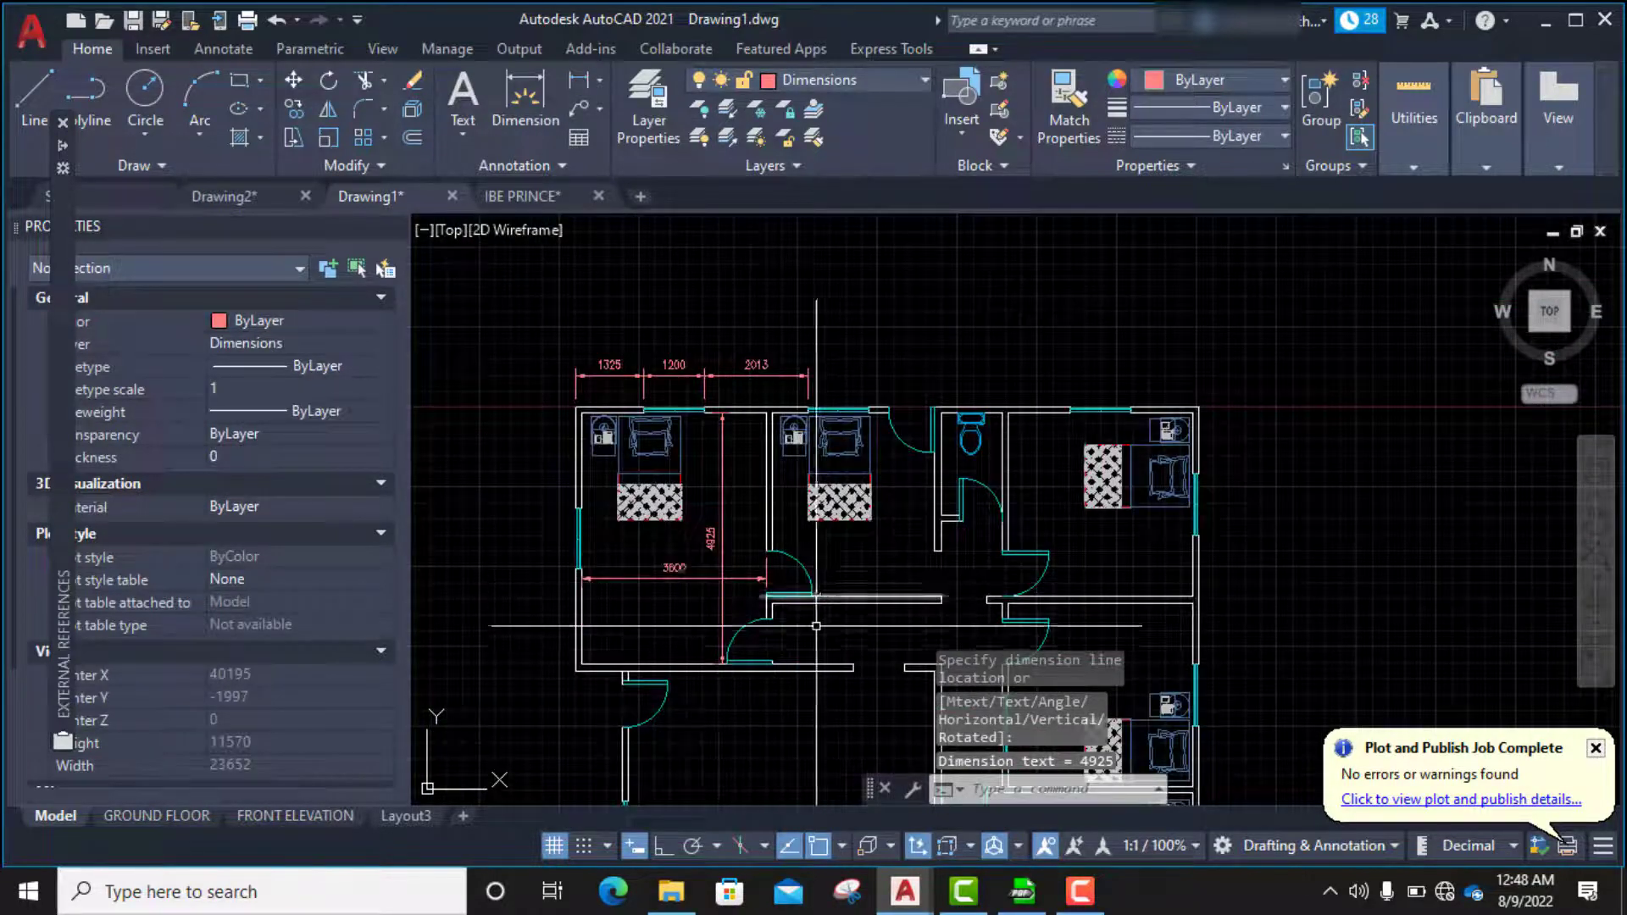
scroll(787, 463, down, 3)
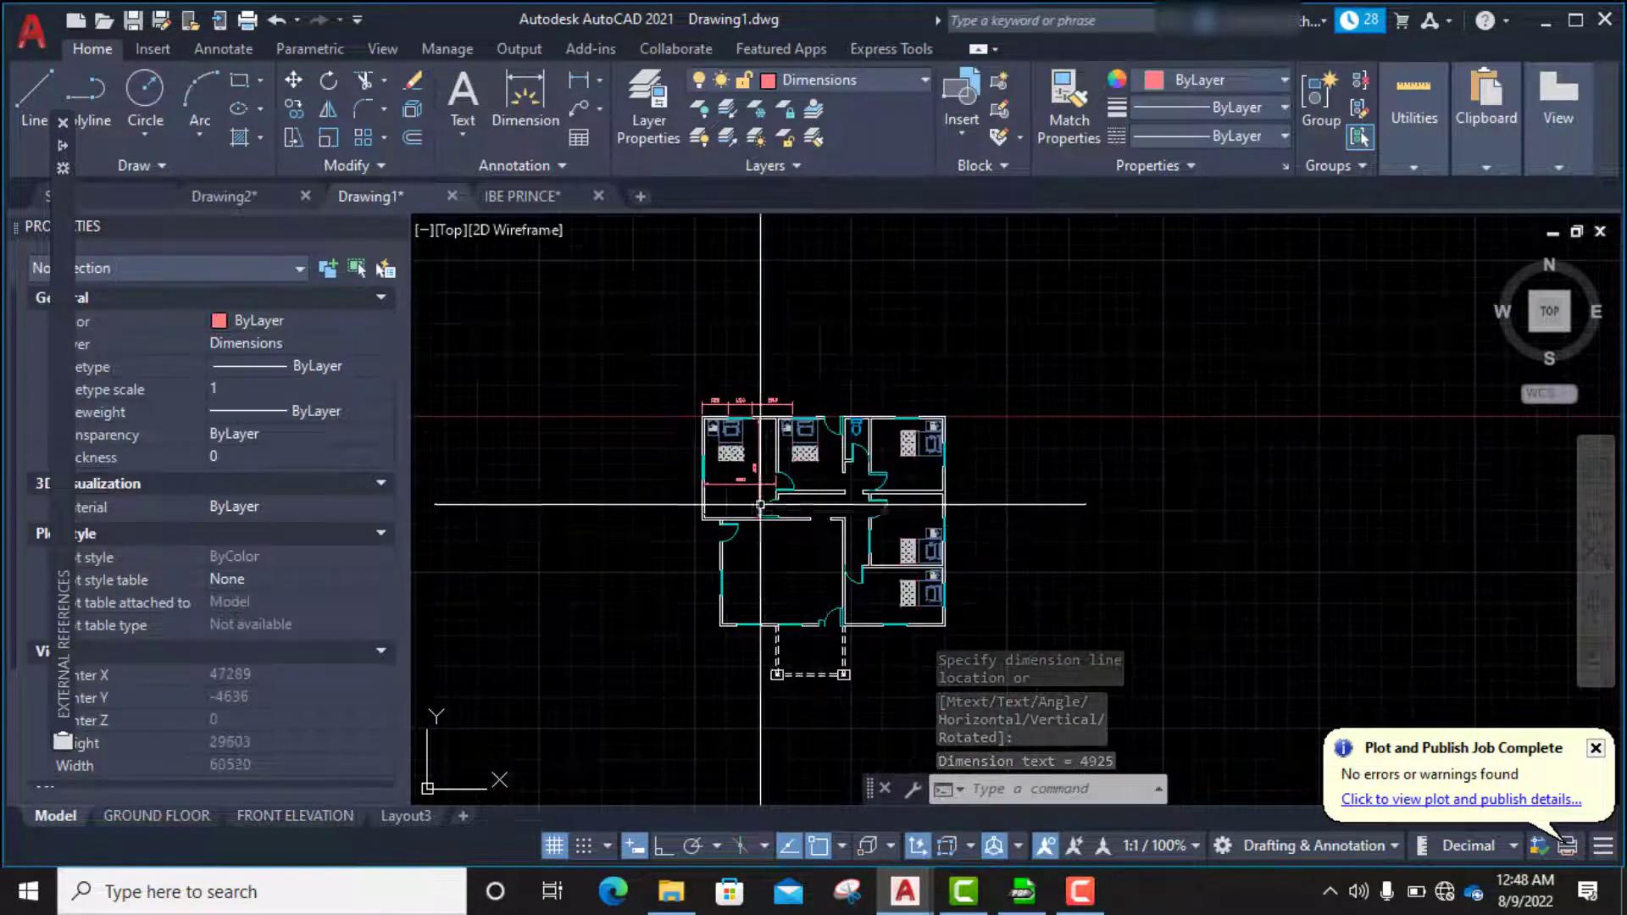
- Add a vertical linear dimension between the top and bottom walls of the large lower-left room, placing its line toward the room's right side
scroll(708, 288, up, 4)
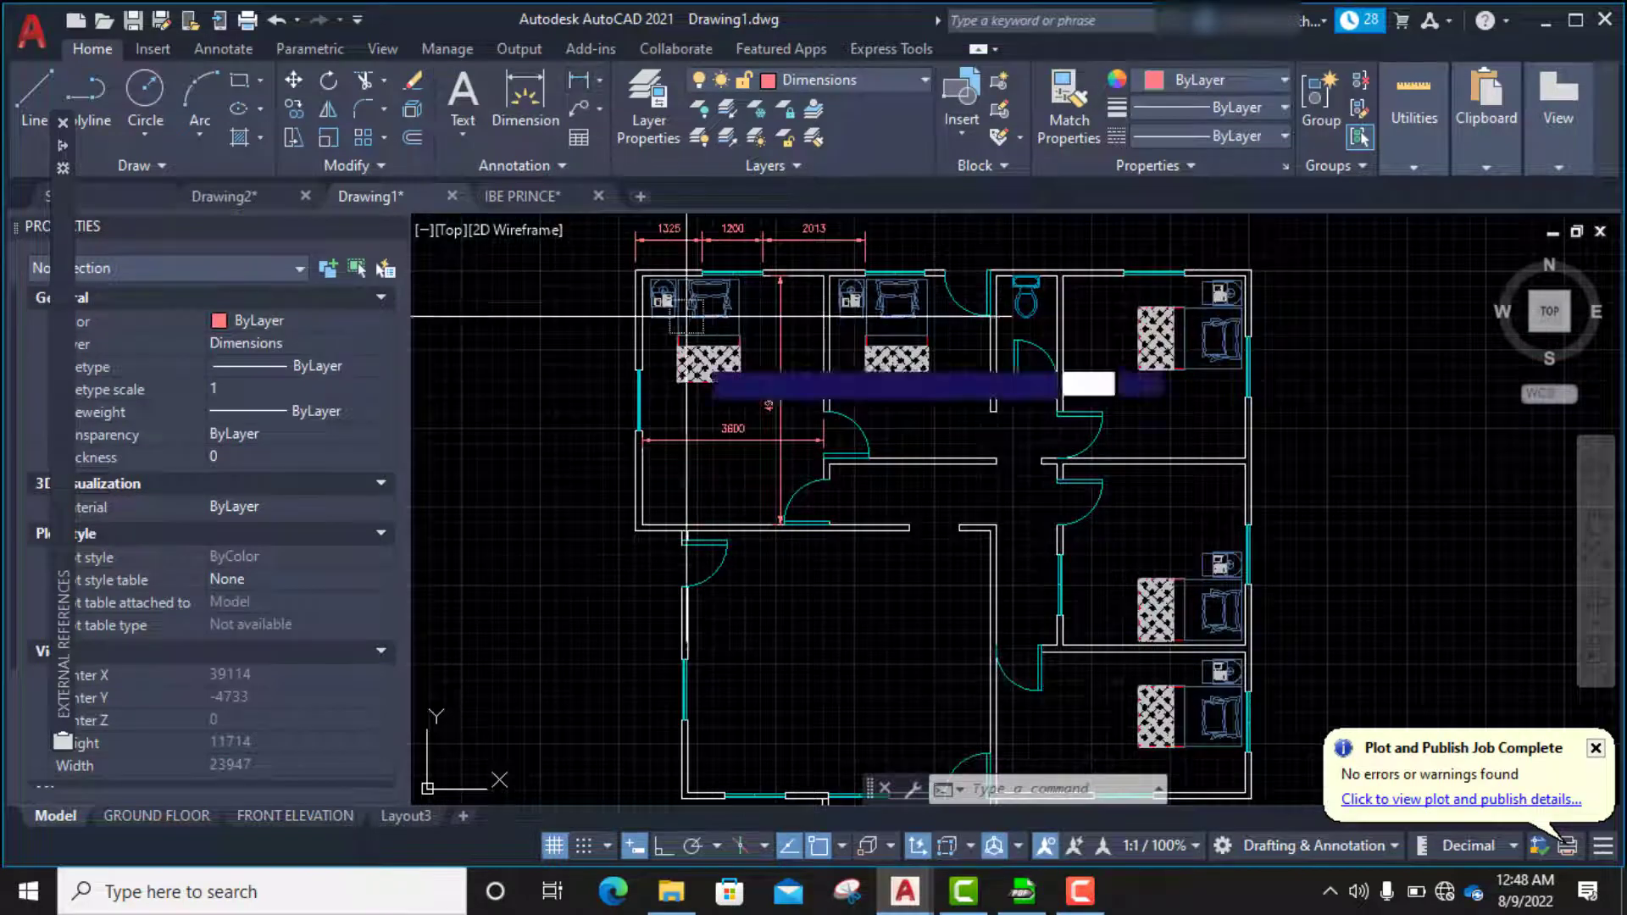
click(579, 82)
scroll(797, 432, up, 2)
scroll(797, 432, up, 2)
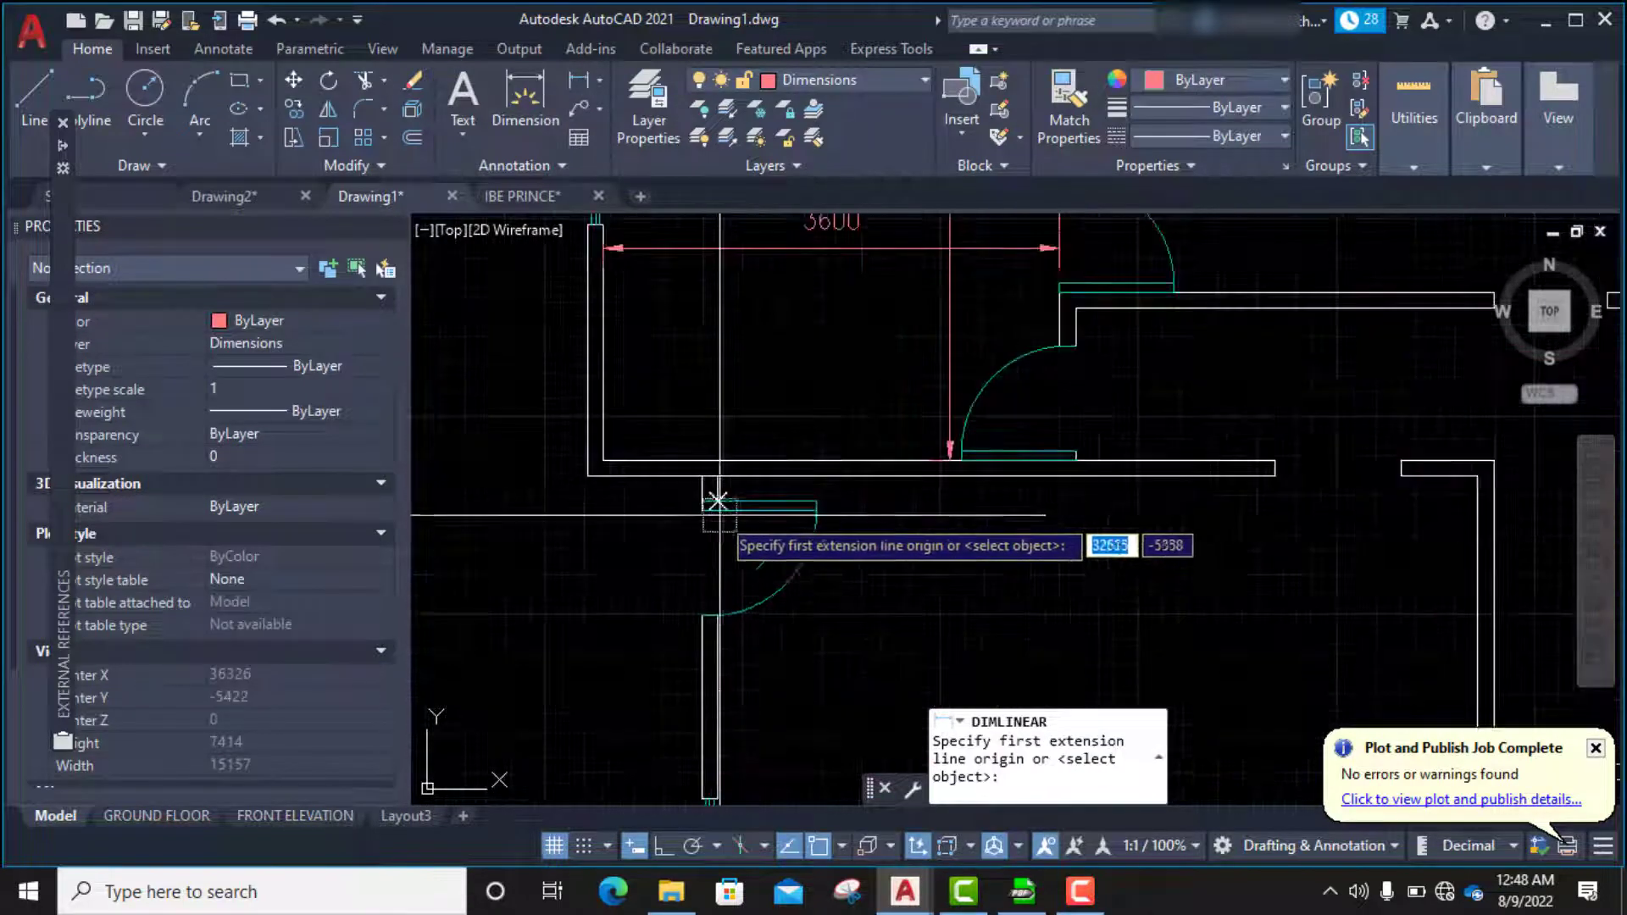
scroll(842, 389, down, 4)
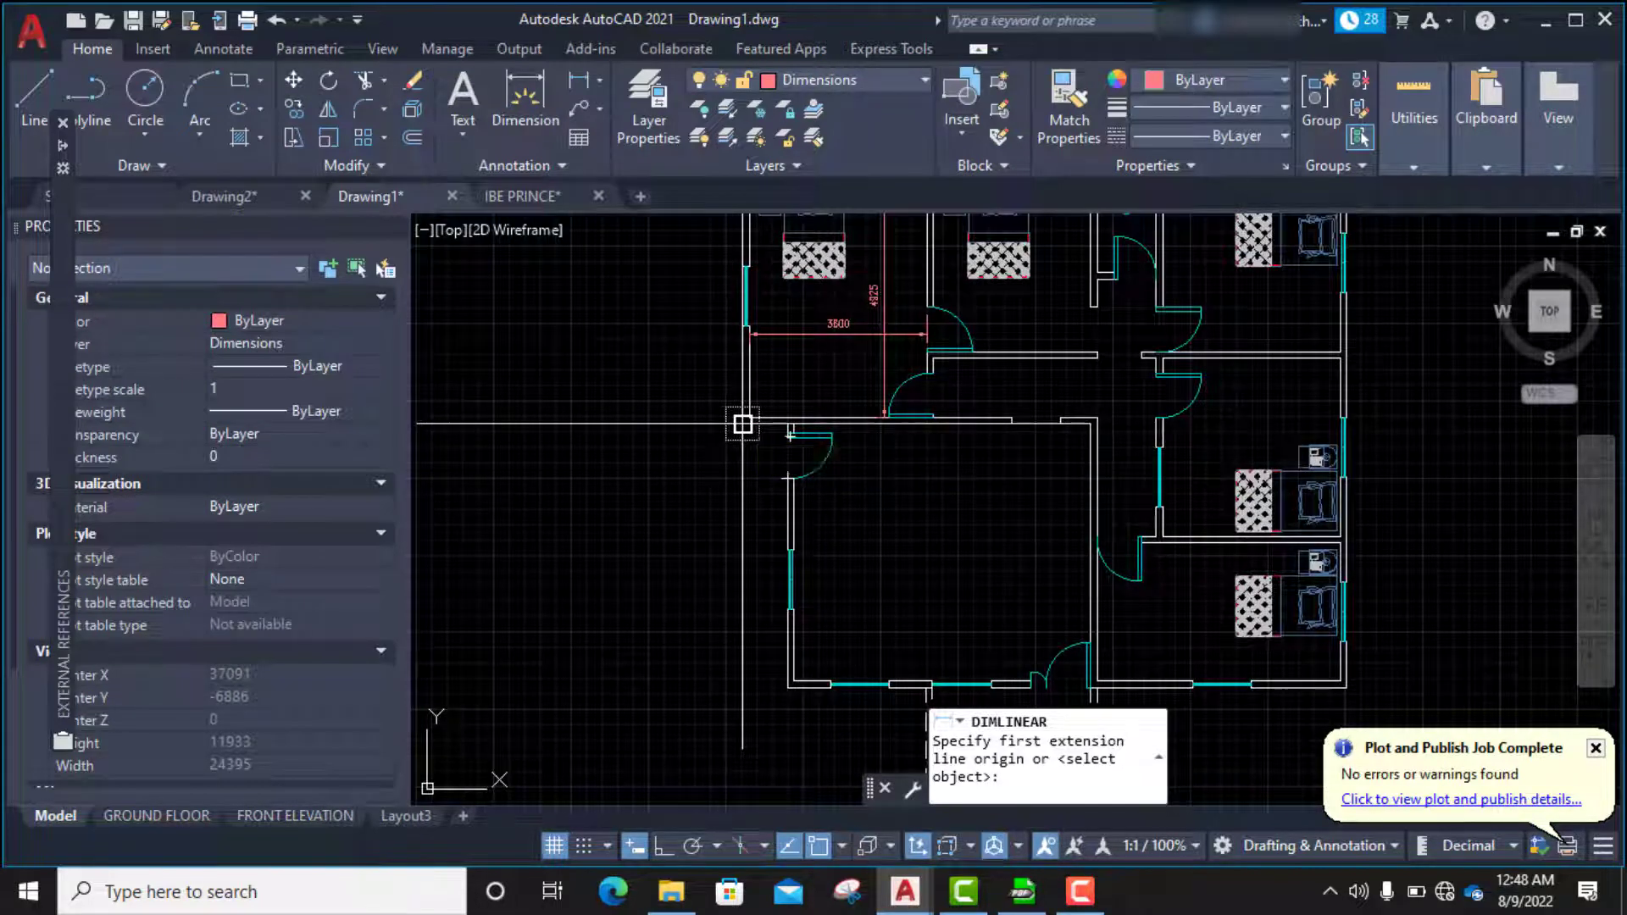
click(1011, 424)
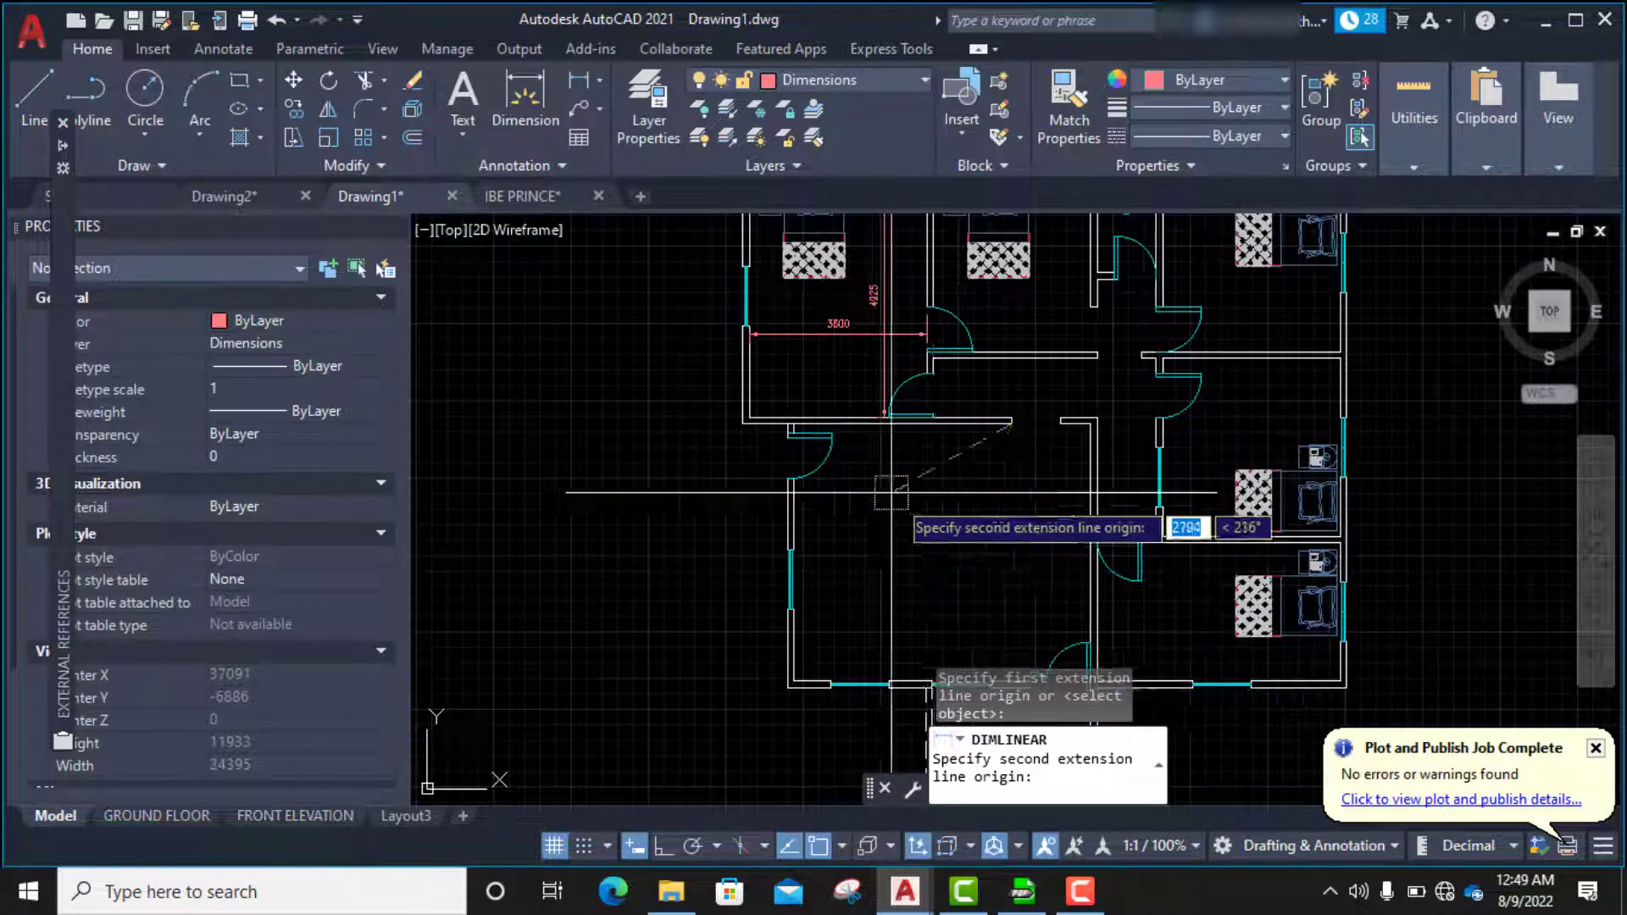
scroll(894, 508, down, 4)
scroll(915, 583, up, 6)
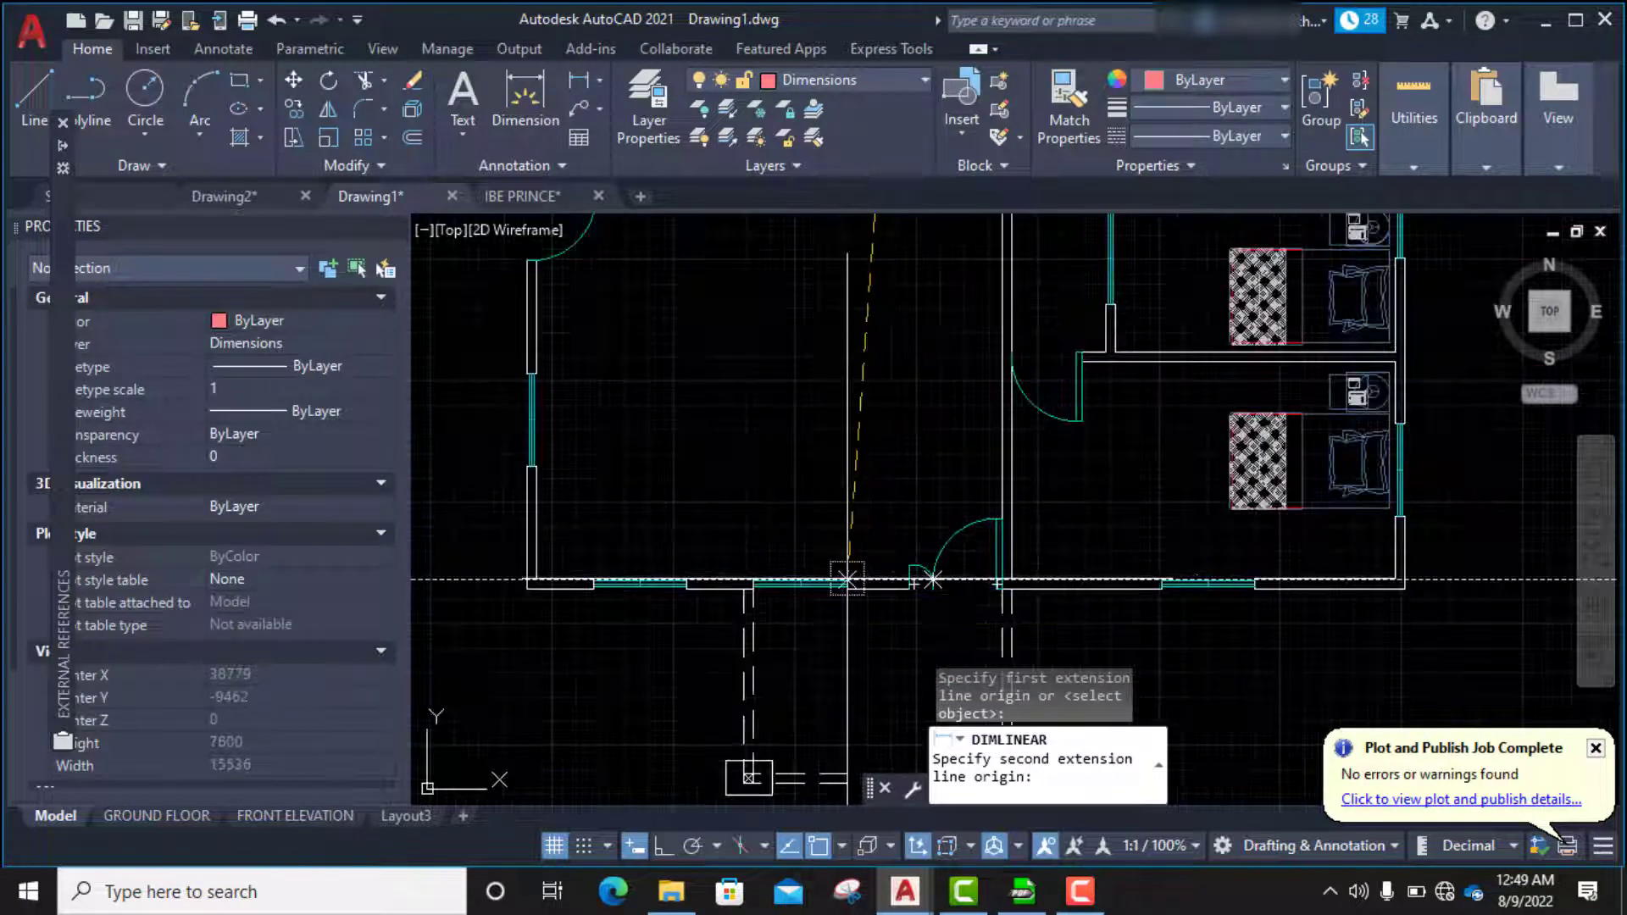
click(933, 580)
scroll(920, 559, down, 4)
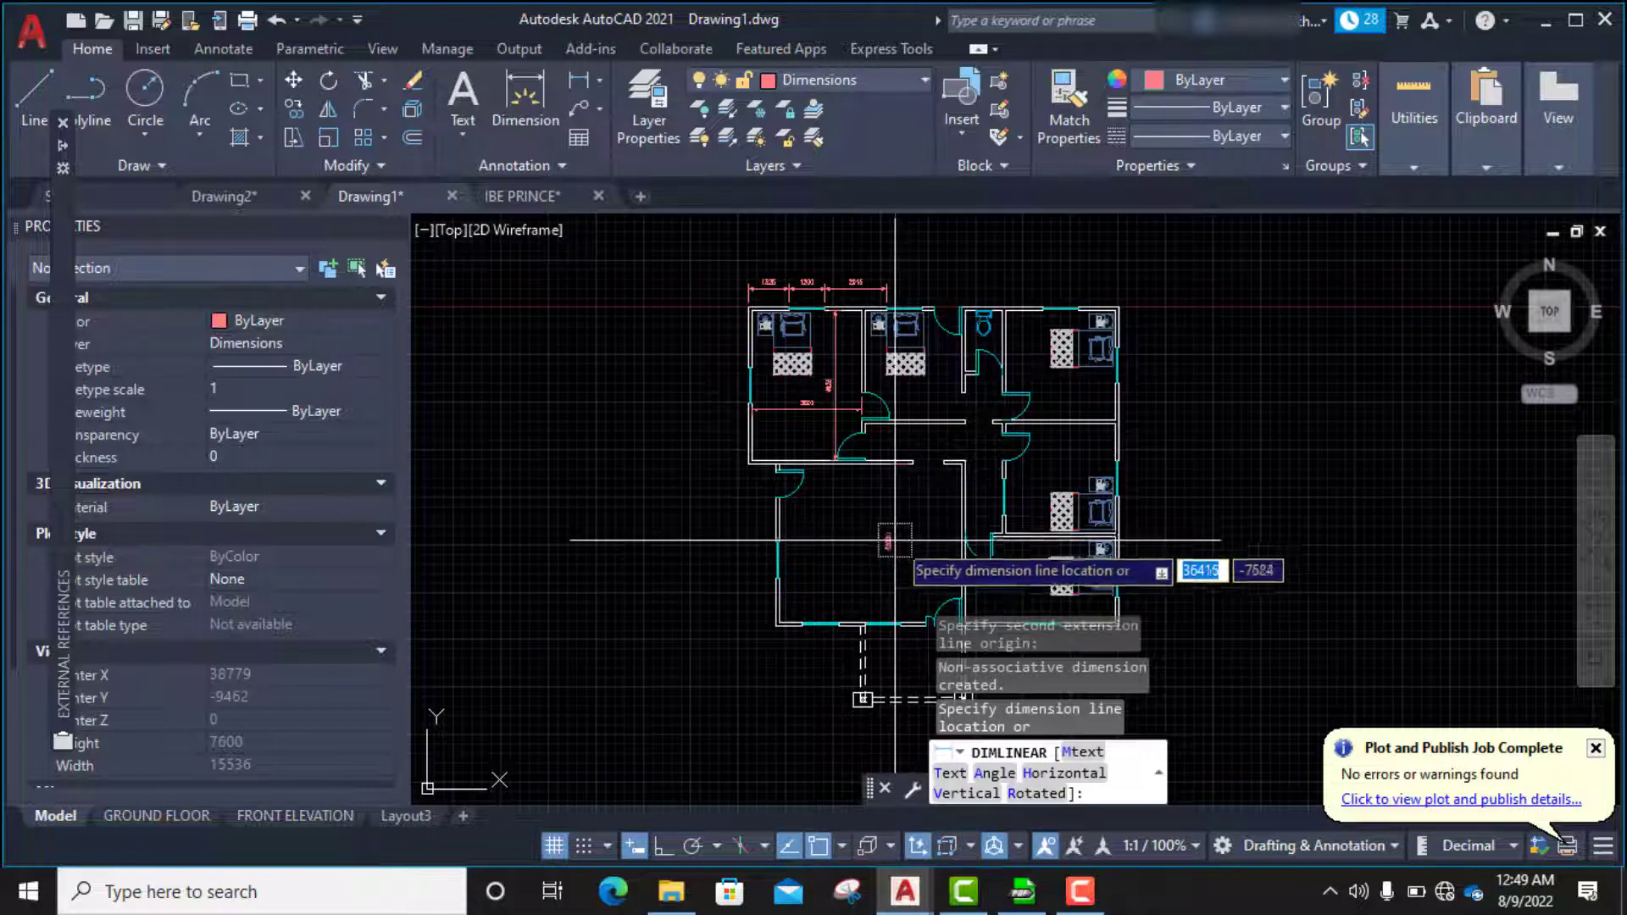
click(911, 550)
- Dimension the large lower-left room's interior width between its side walls, placing the horizontal dimension line above the front door
scroll(920, 560, up, 7)
scroll(831, 423, down, 5)
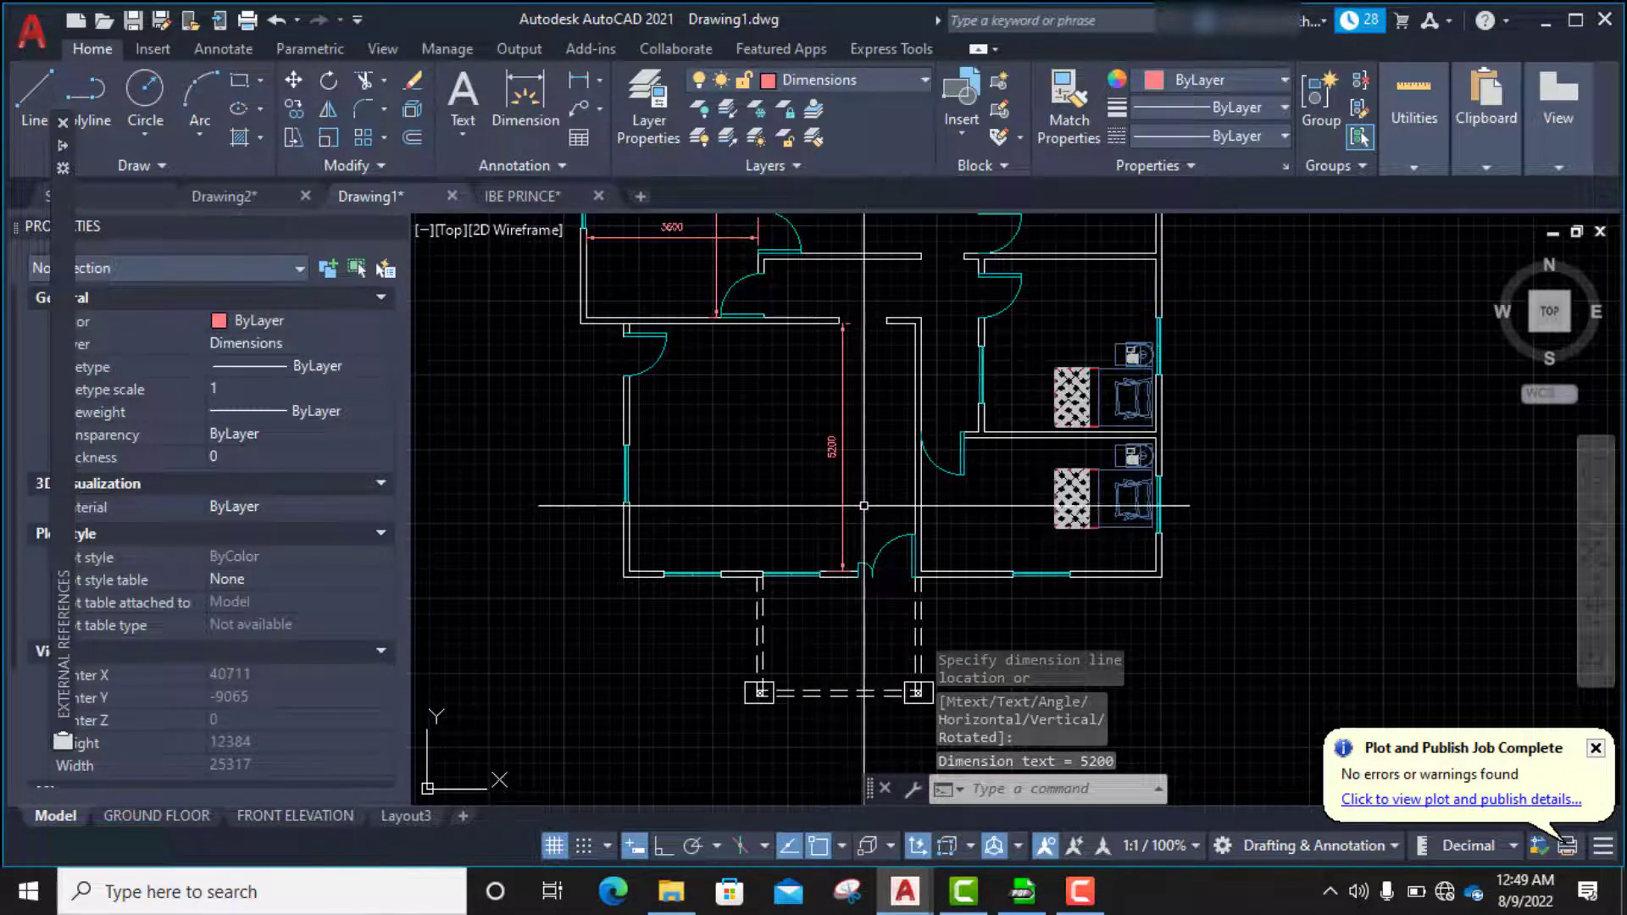
click(579, 81)
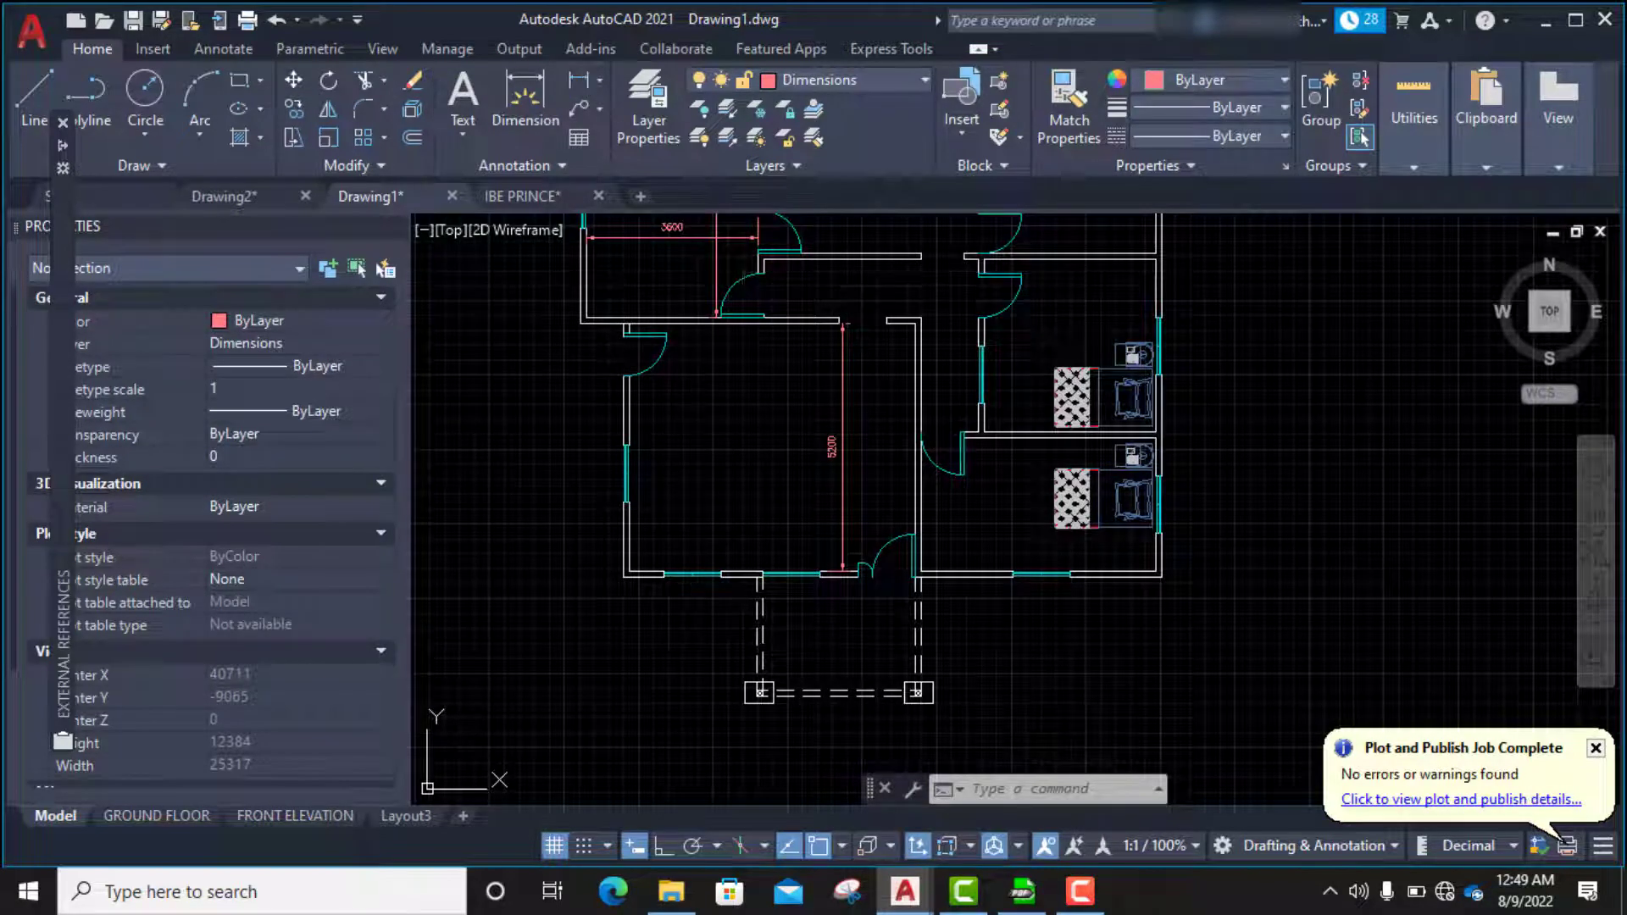
click(628, 502)
scroll(909, 525, up, 3)
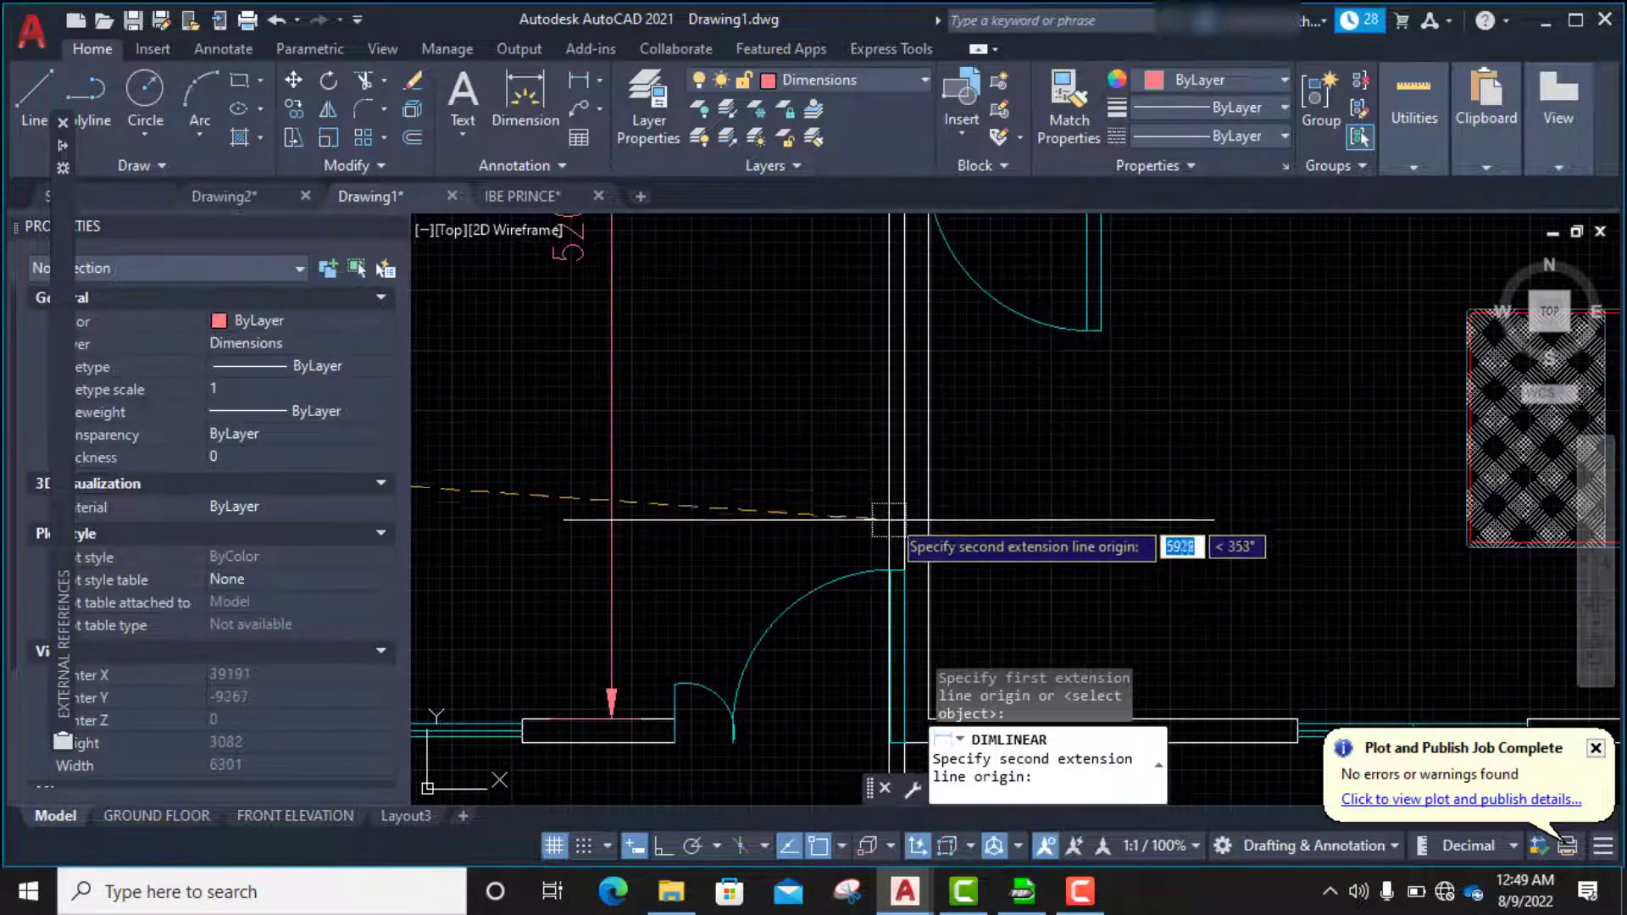
click(900, 563)
scroll(894, 546, down, 3)
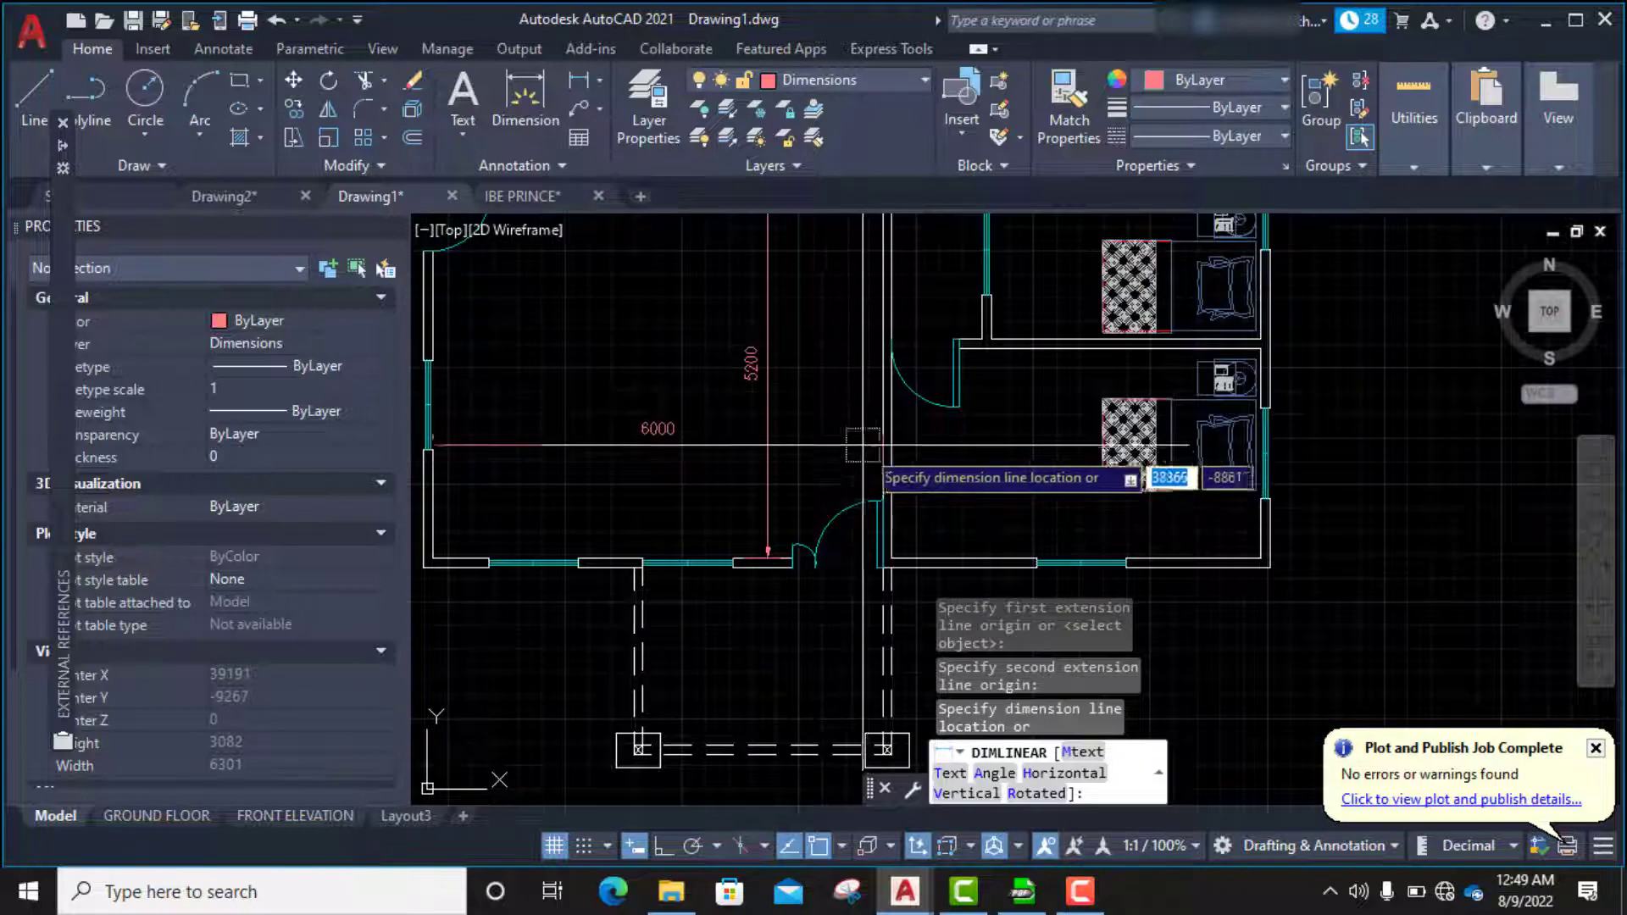
click(832, 430)
- Dimension the horizontal offset from the upper-left bedroom's outer bottom corner to the large room's outer left wall, placing the line just below the corner
scroll(882, 485, down, 2)
scroll(708, 444, up, 2)
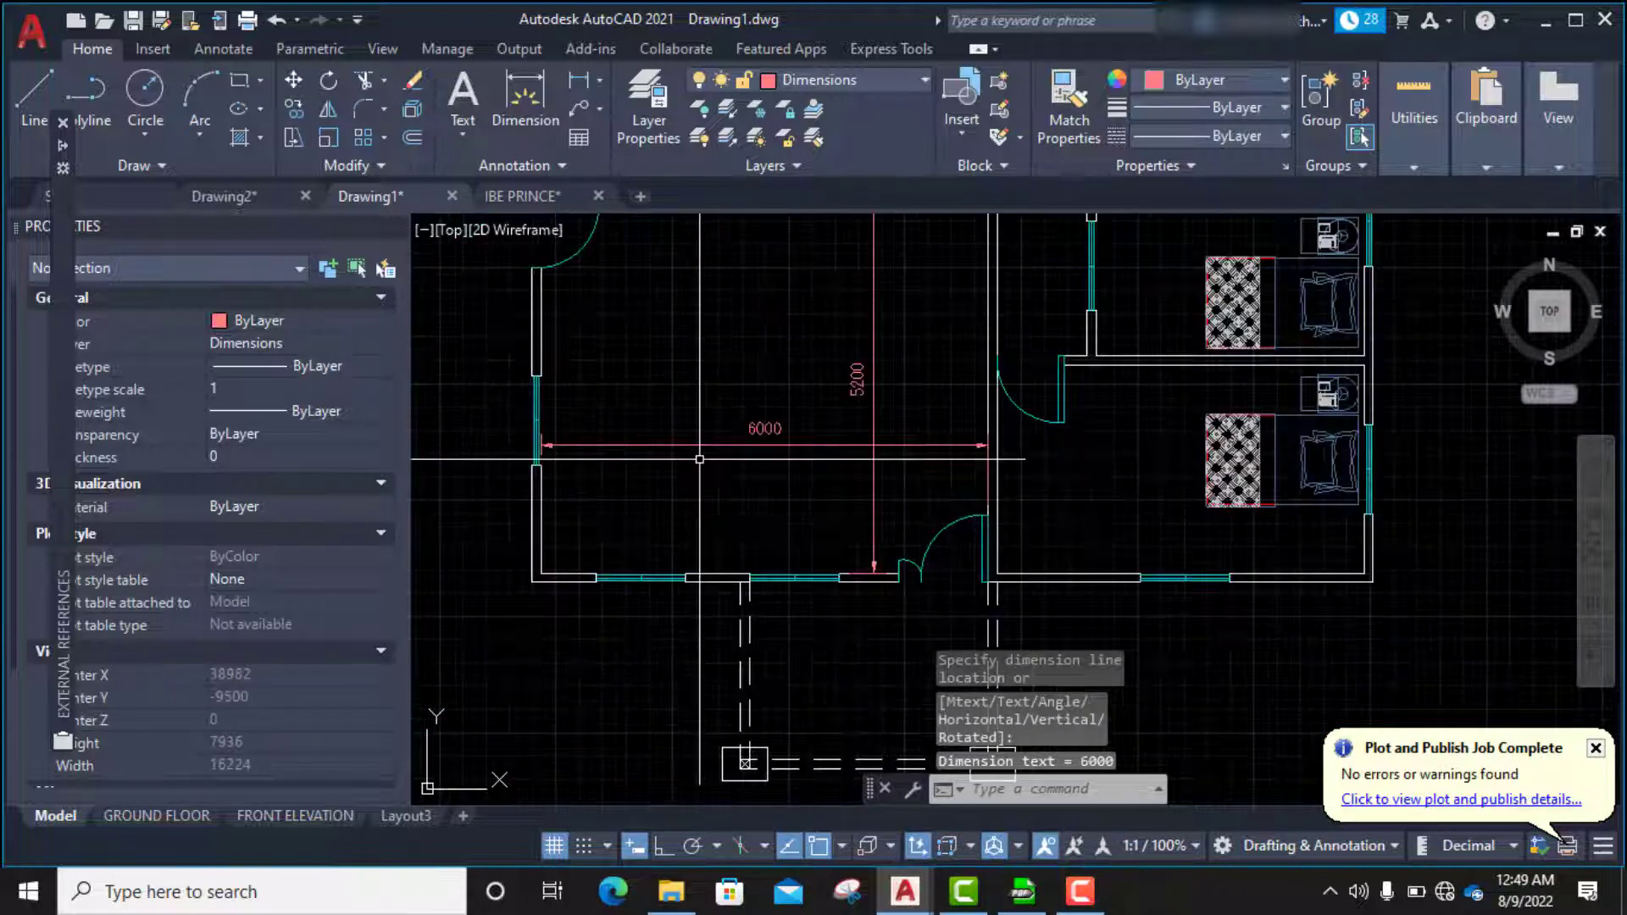
scroll(786, 443, down, 2)
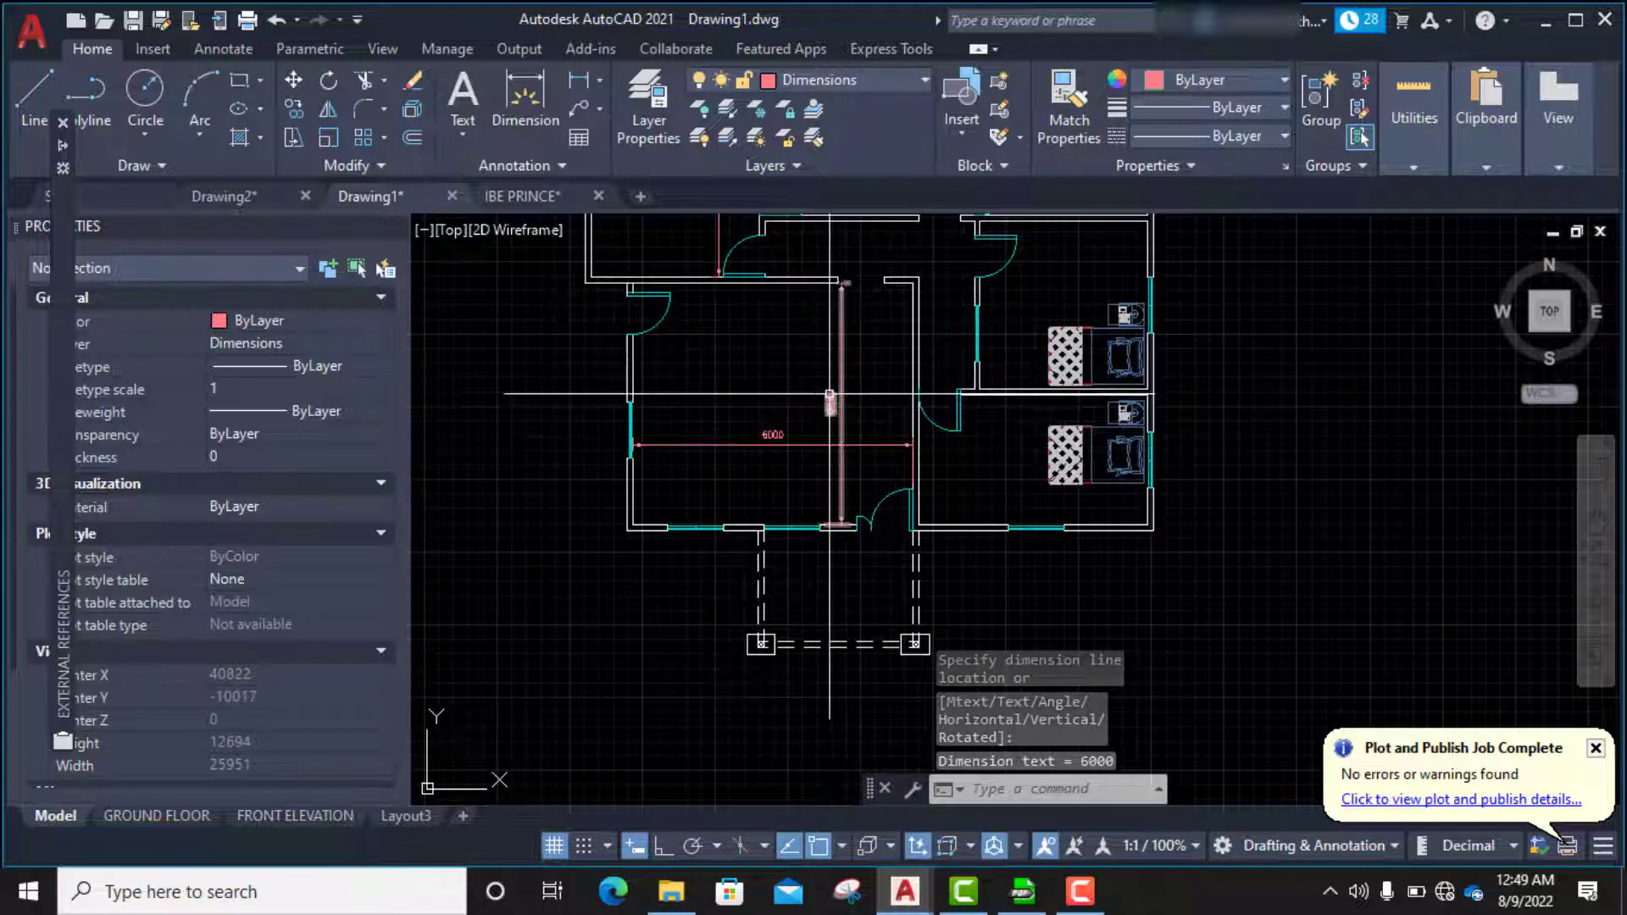
scroll(833, 398, down, 2)
scroll(836, 401, up, 2)
scroll(848, 424, down, 2)
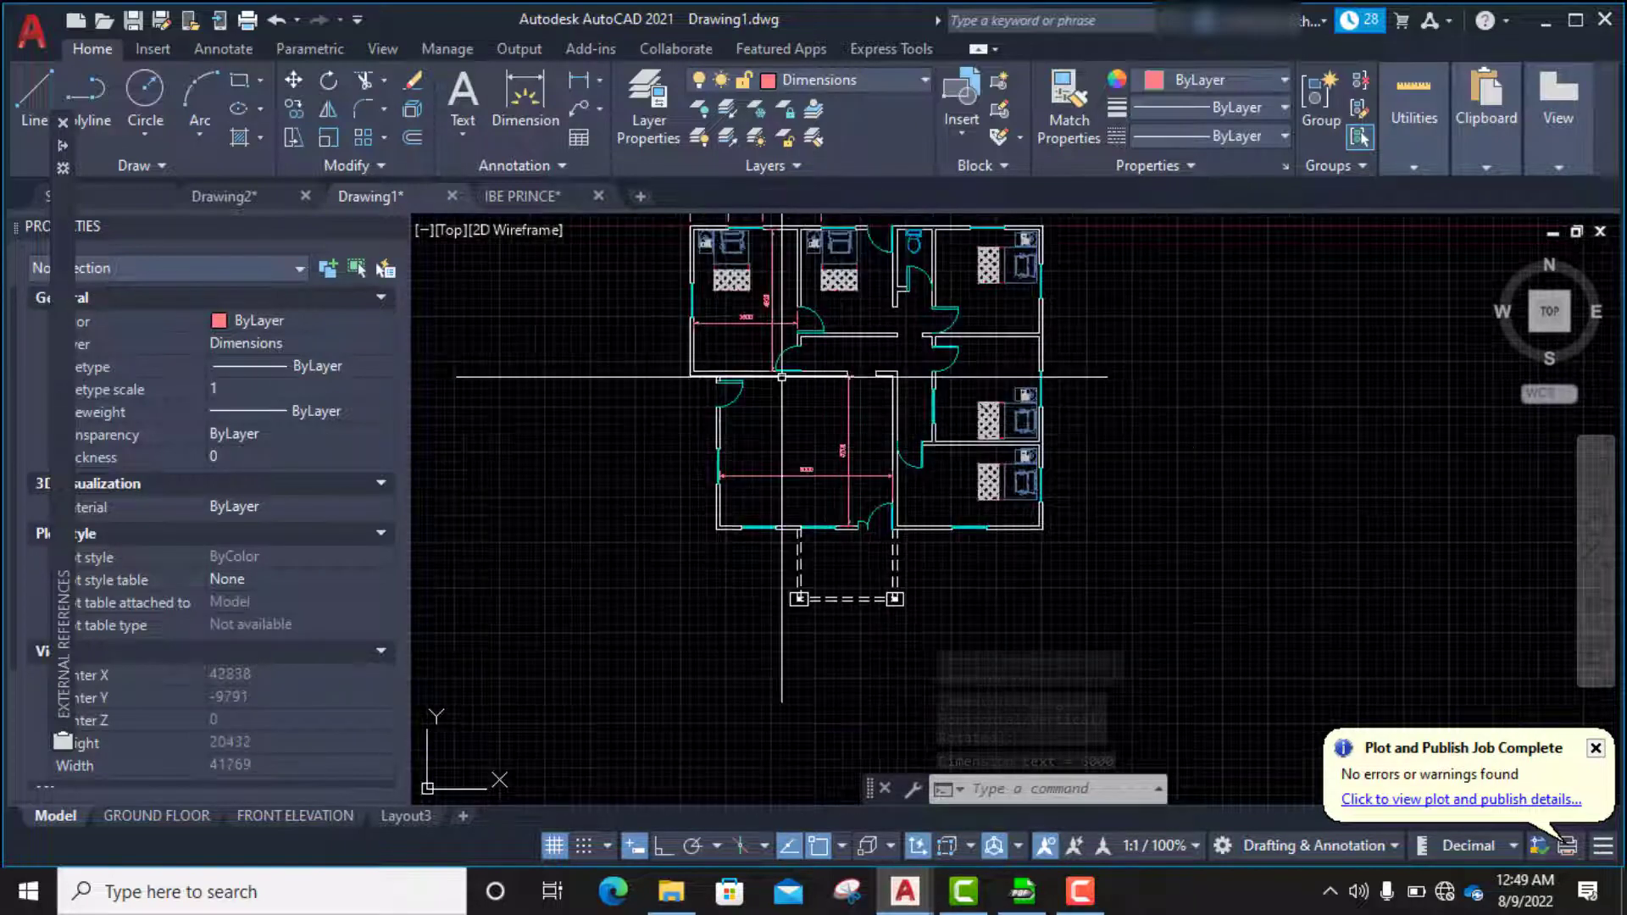
scroll(690, 381, up, 4)
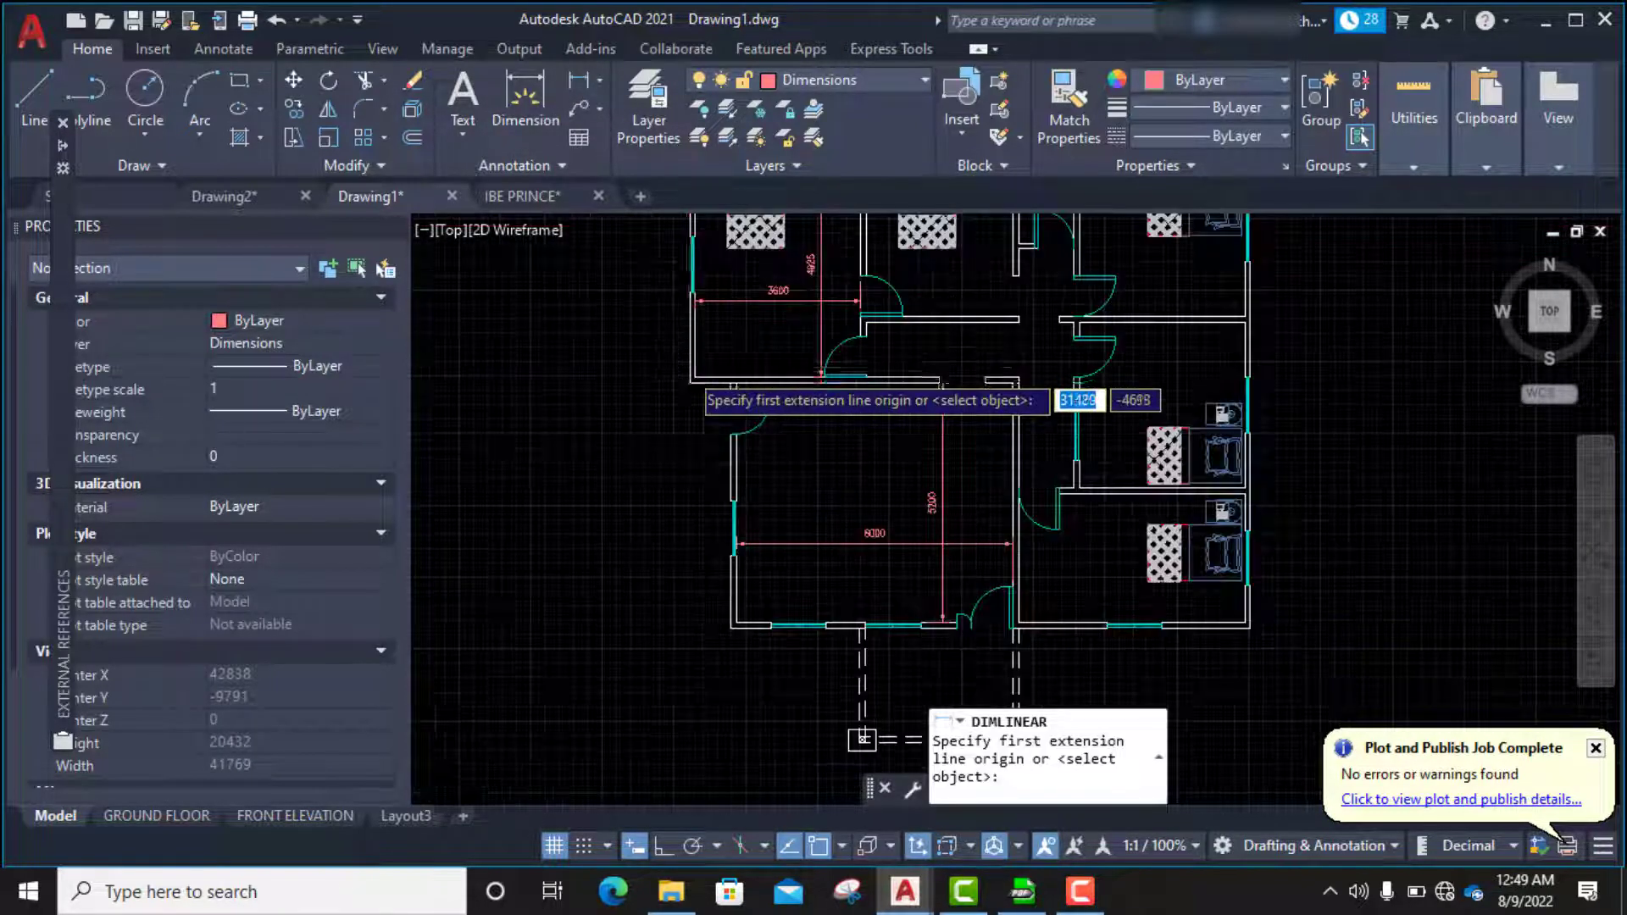
click(689, 387)
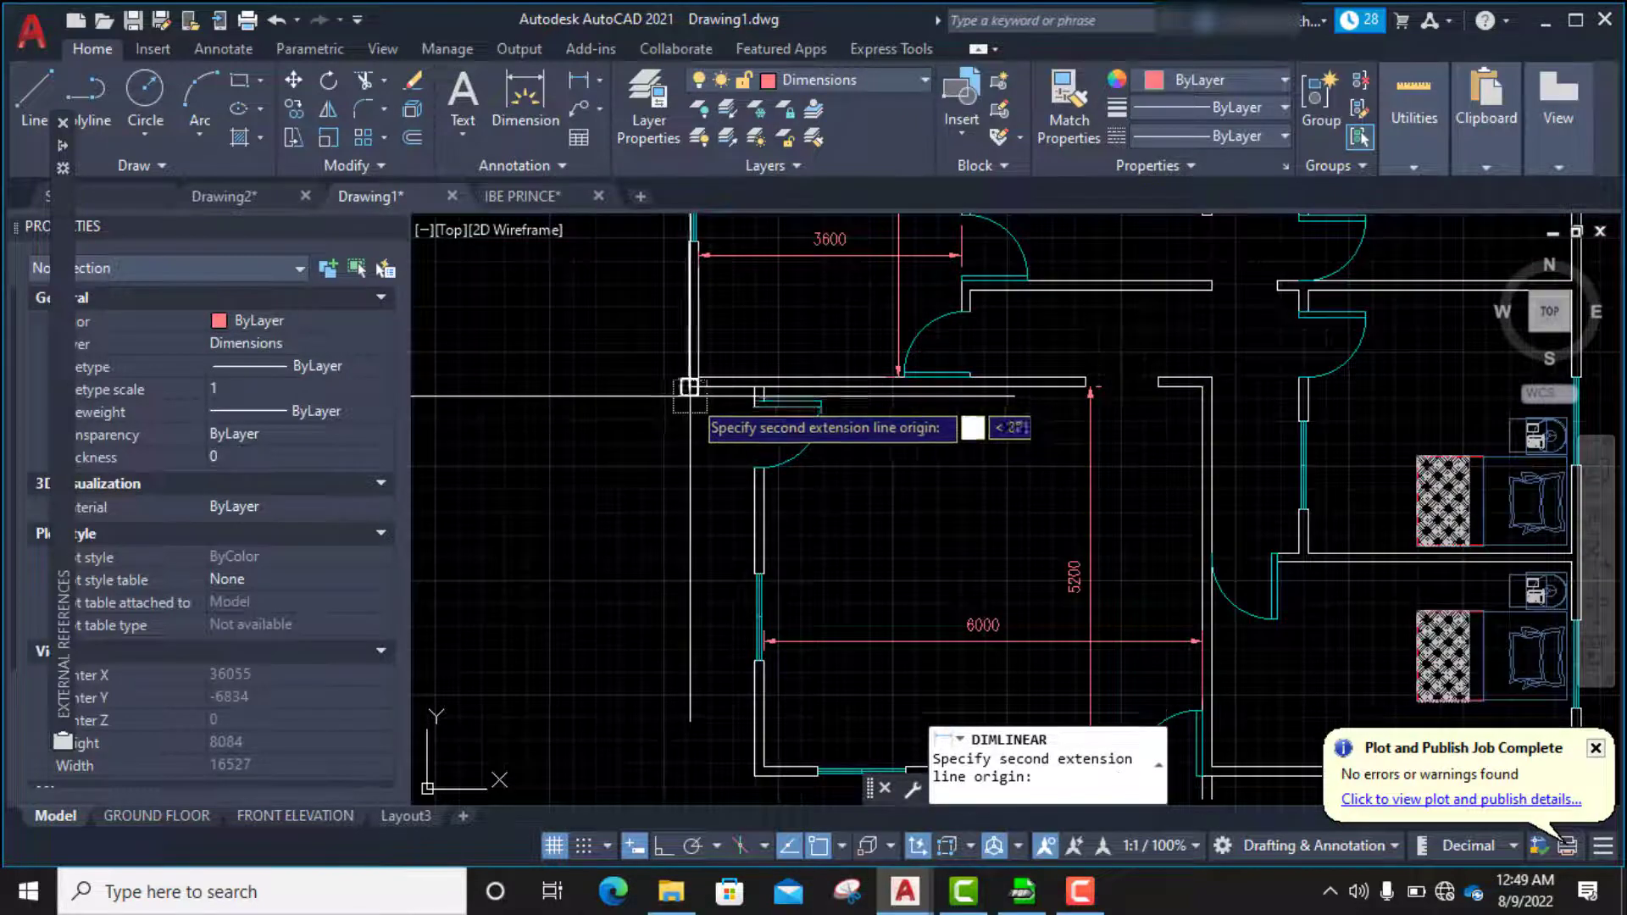
click(754, 388)
click(701, 423)
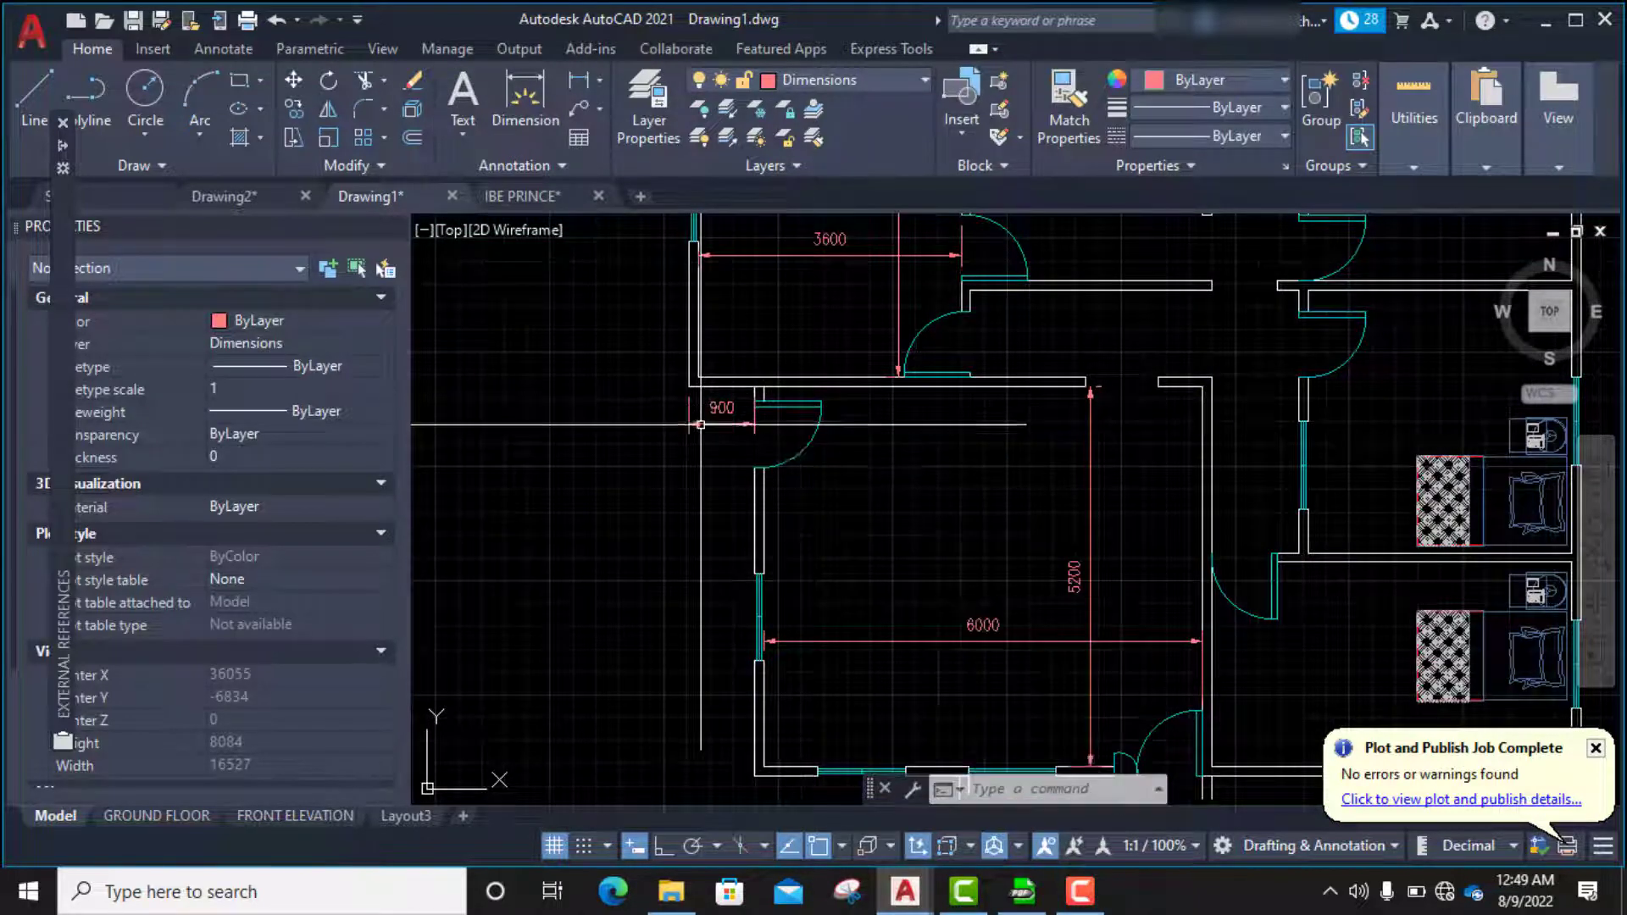
- Dimension the porch depth from the front wall to the left column along the dashed line, placing the vertical dimension line left of the porch
scroll(757, 457, down, 4)
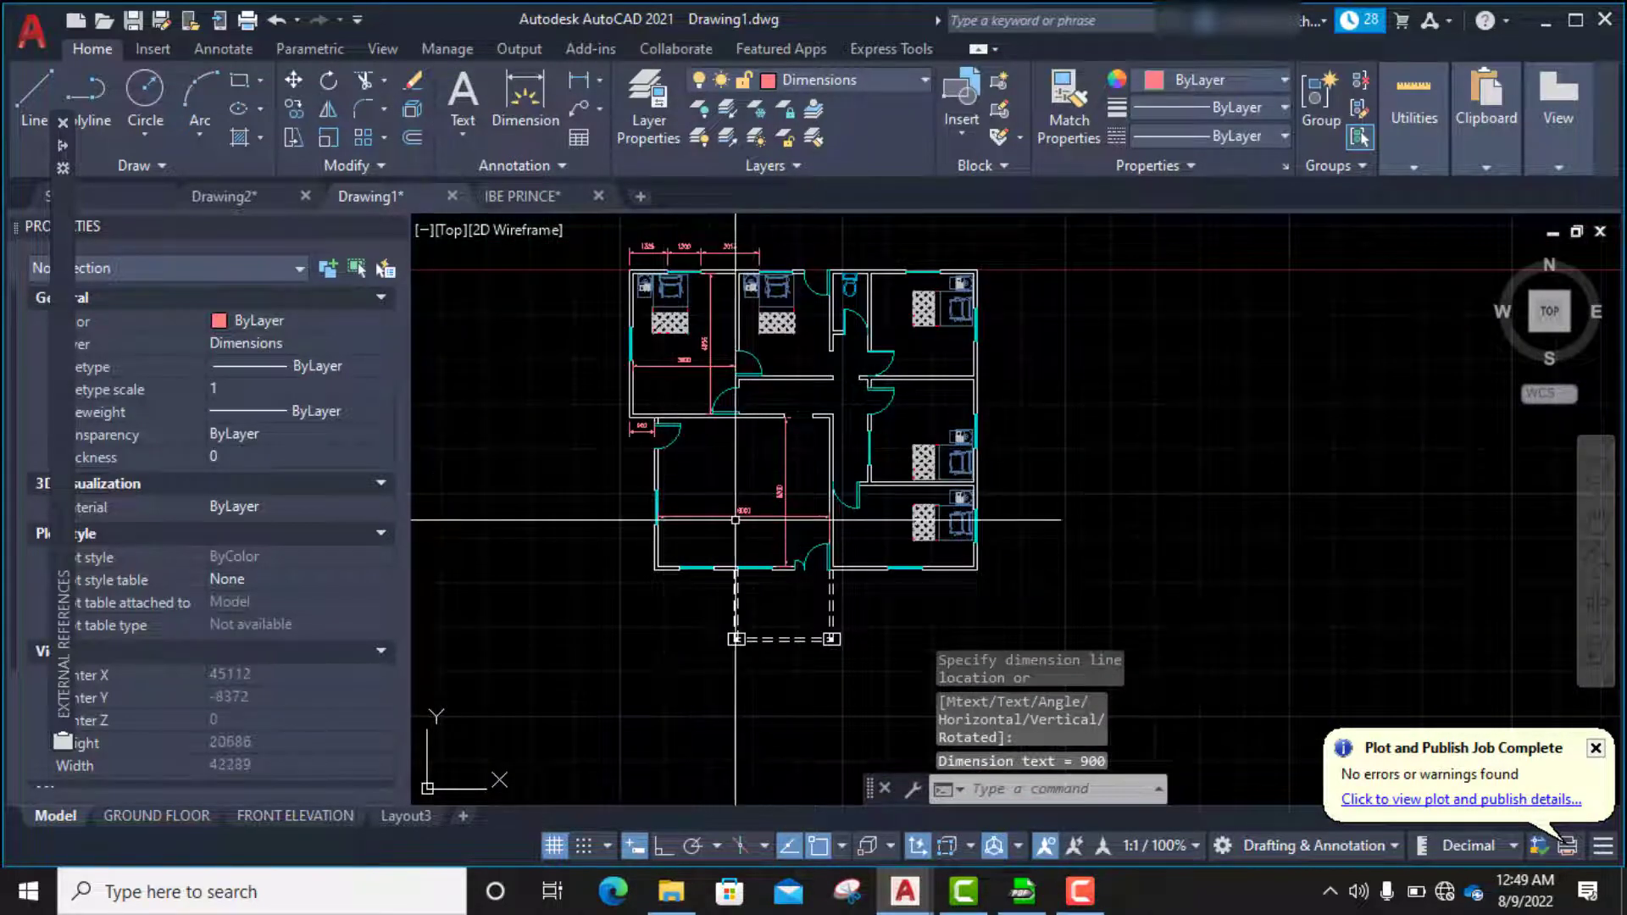
scroll(734, 679, up, 4)
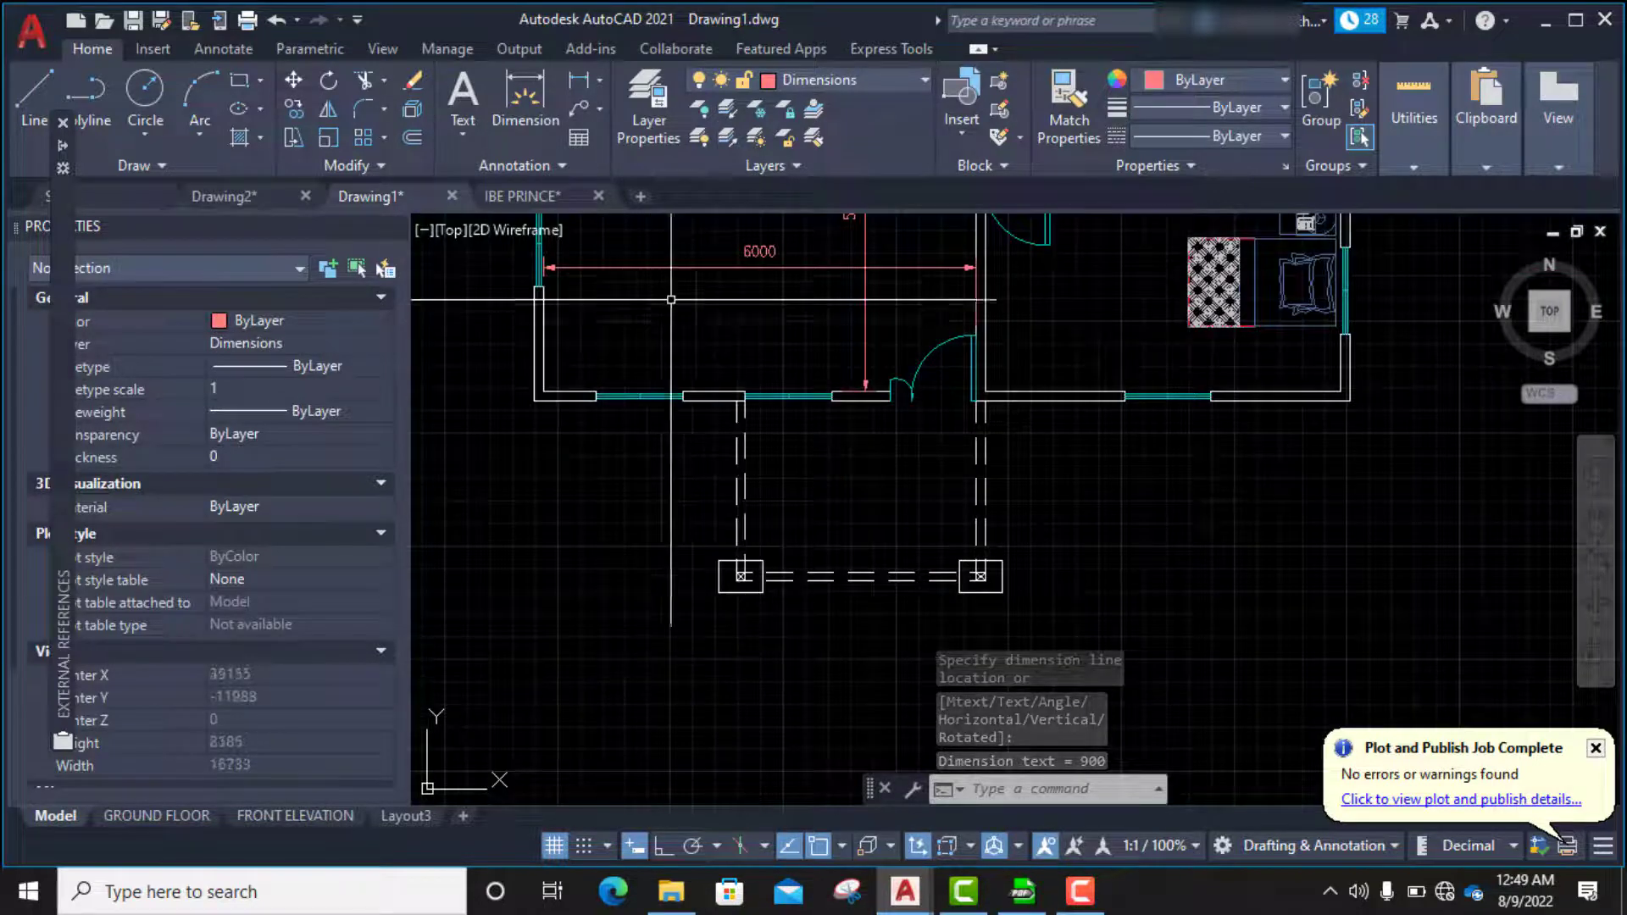
click(577, 84)
scroll(712, 475, up, 3)
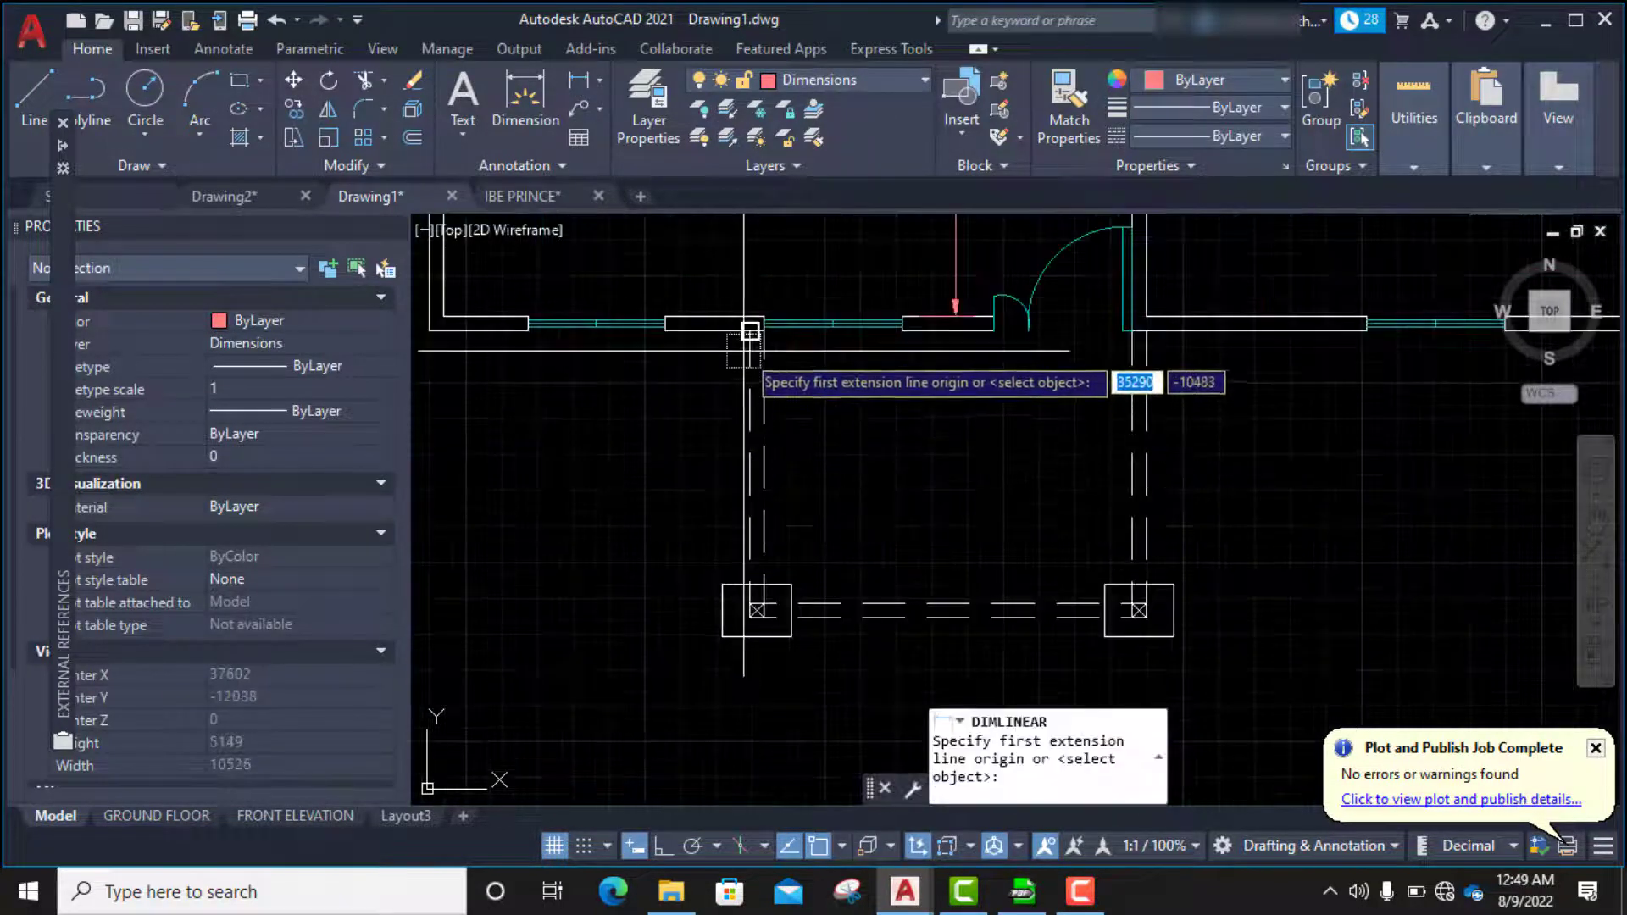
click(749, 330)
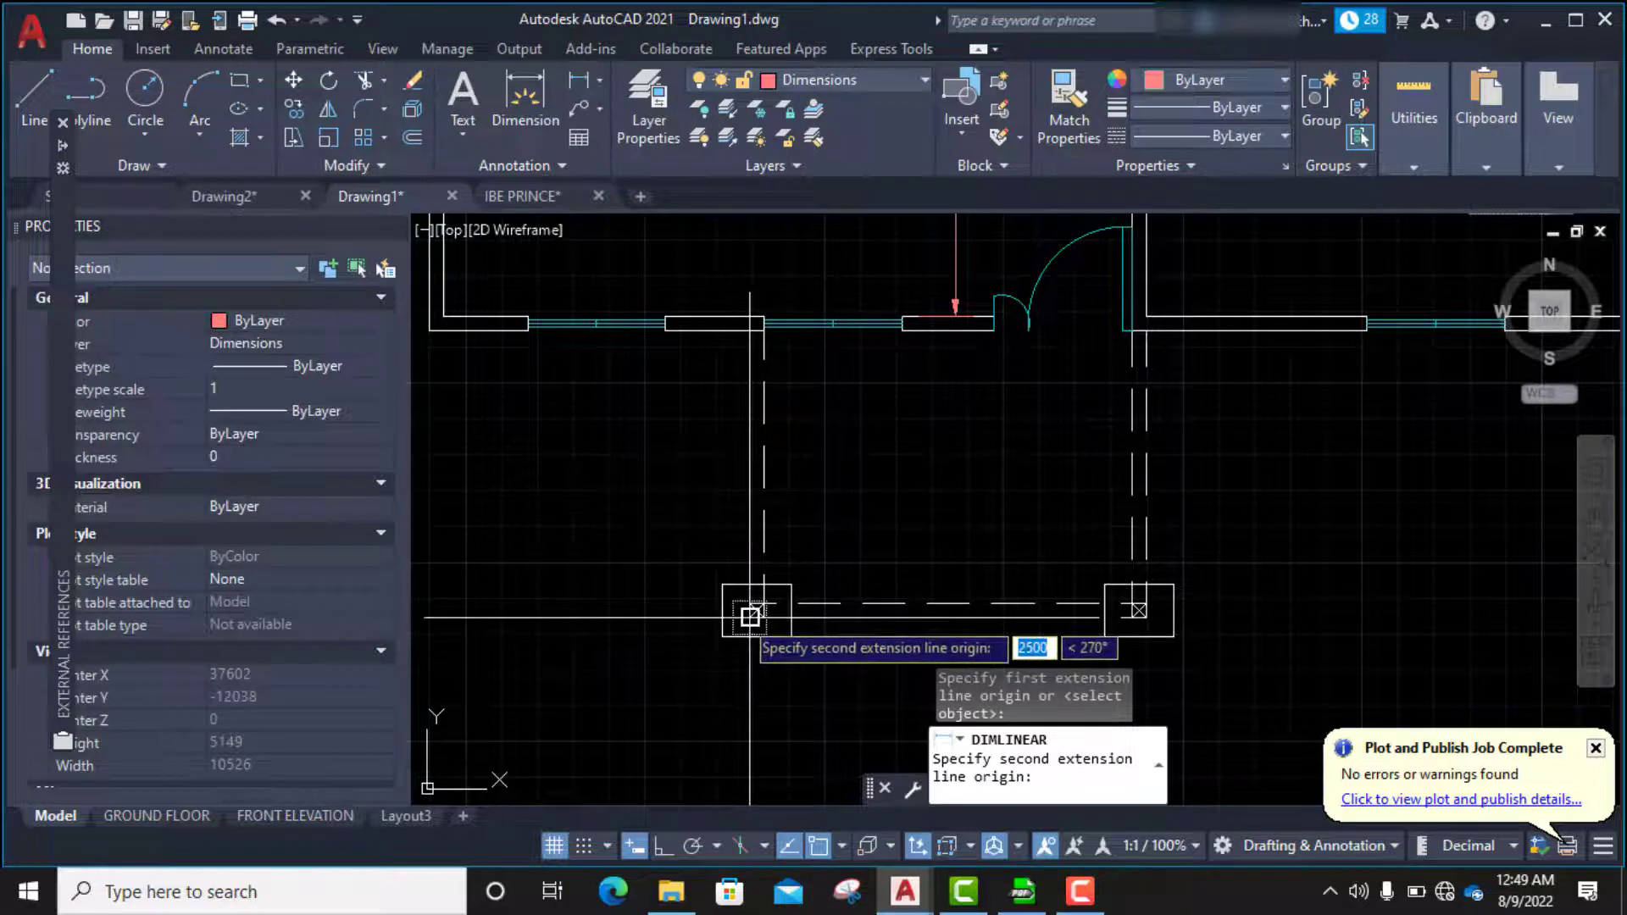
click(722, 585)
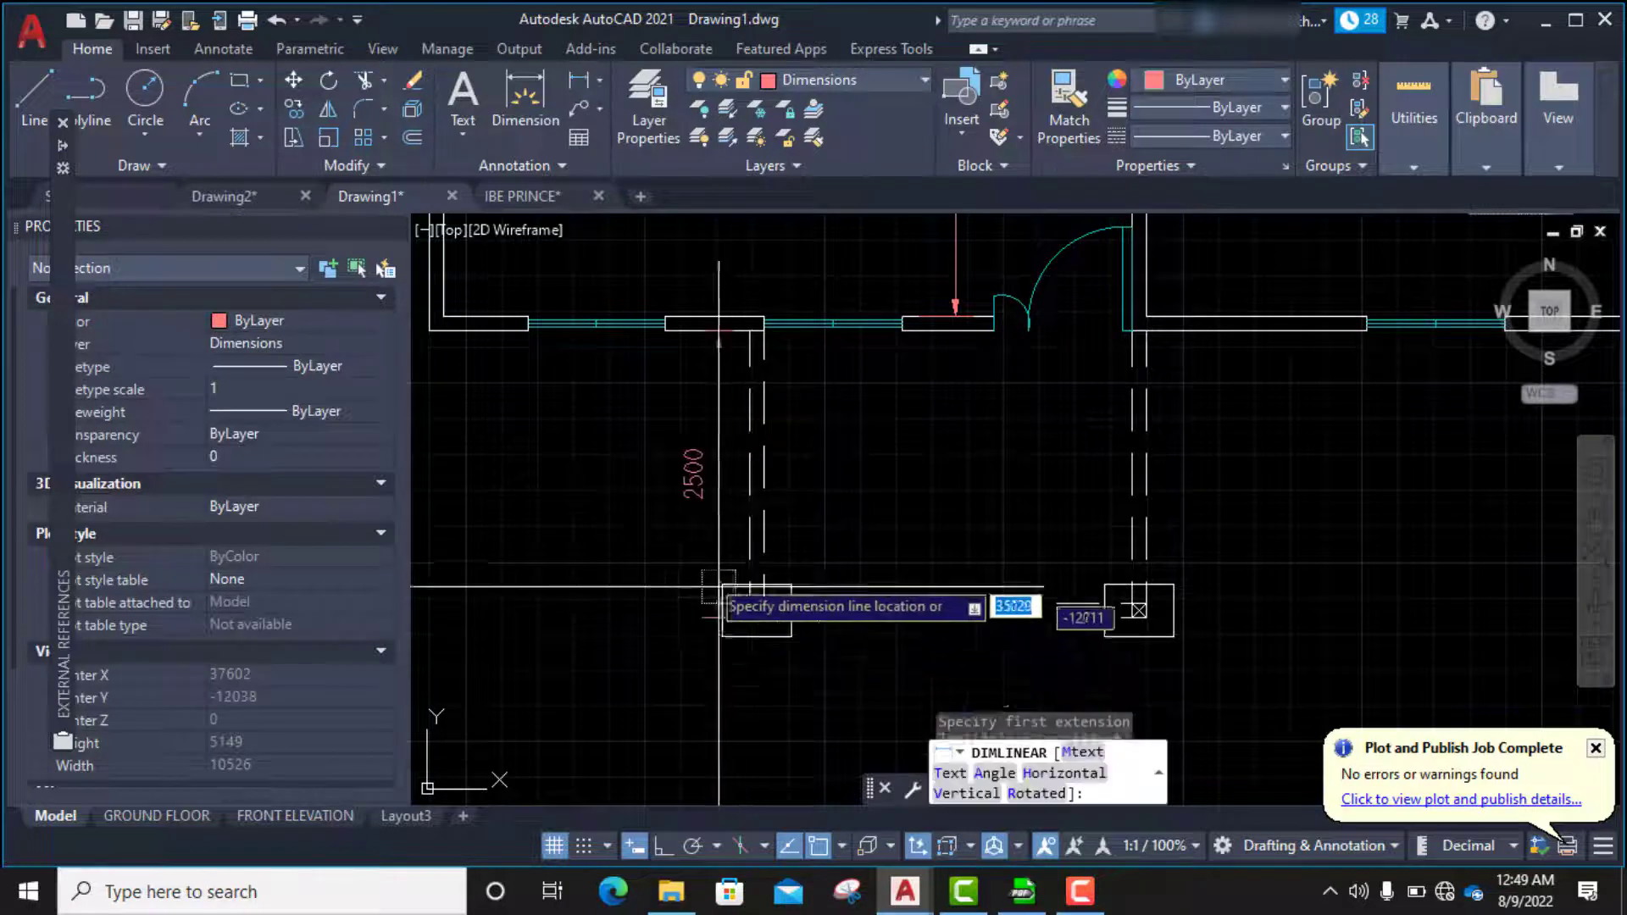
click(664, 542)
- Stretch the porch depth dimension's lower extension origin horizontally to the left edge of the left column base
scroll(705, 625, up, 4)
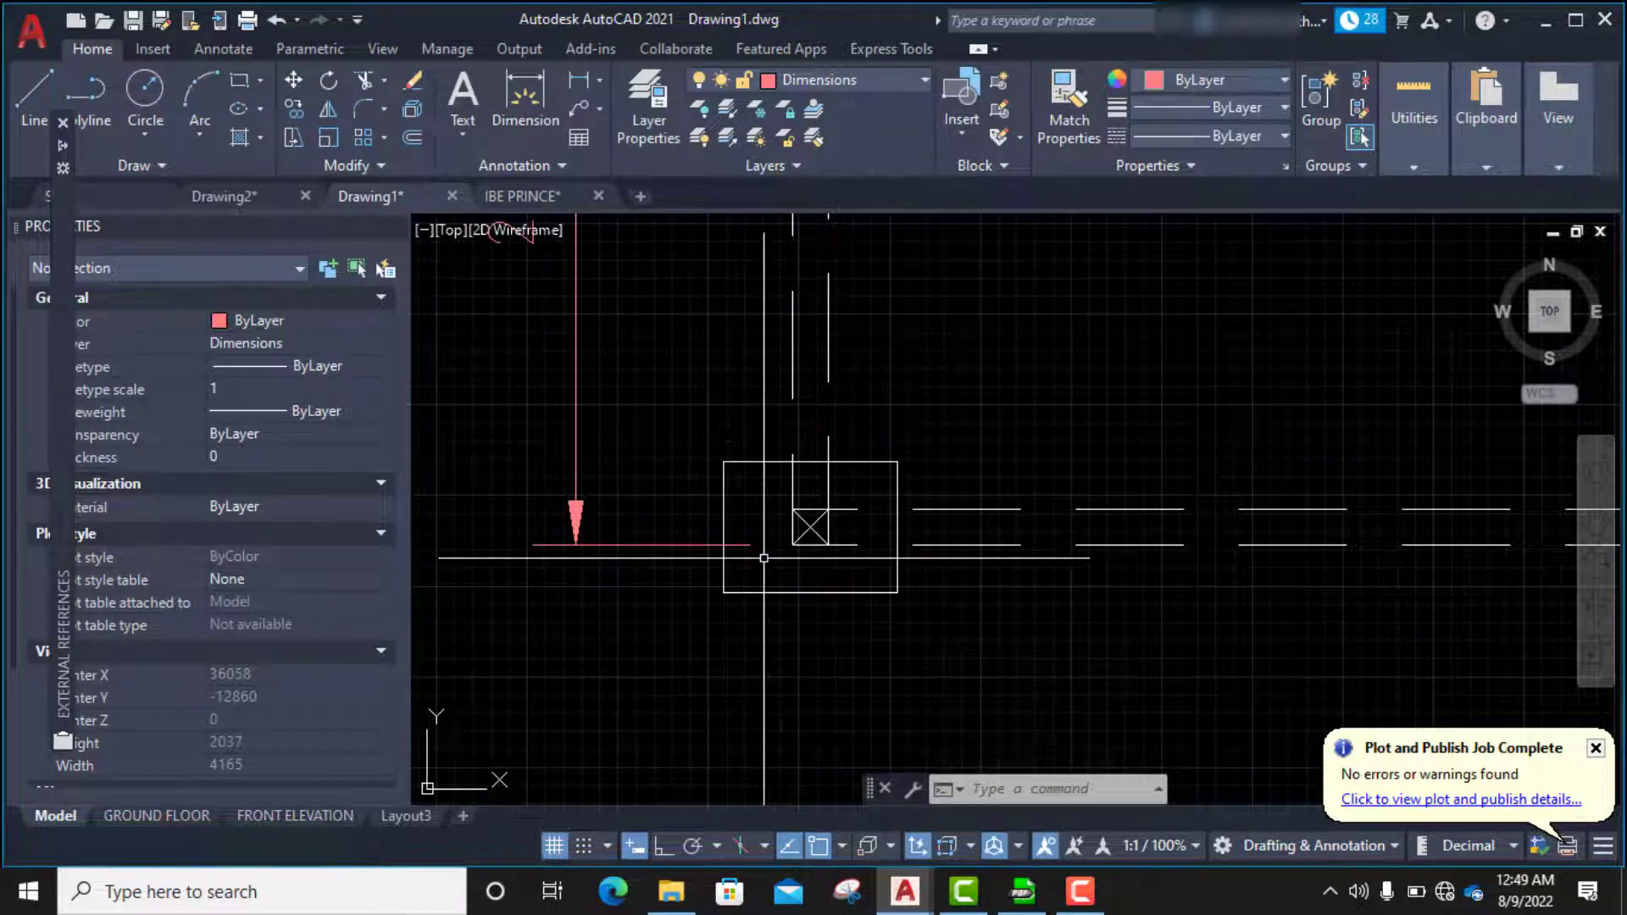
click(707, 546)
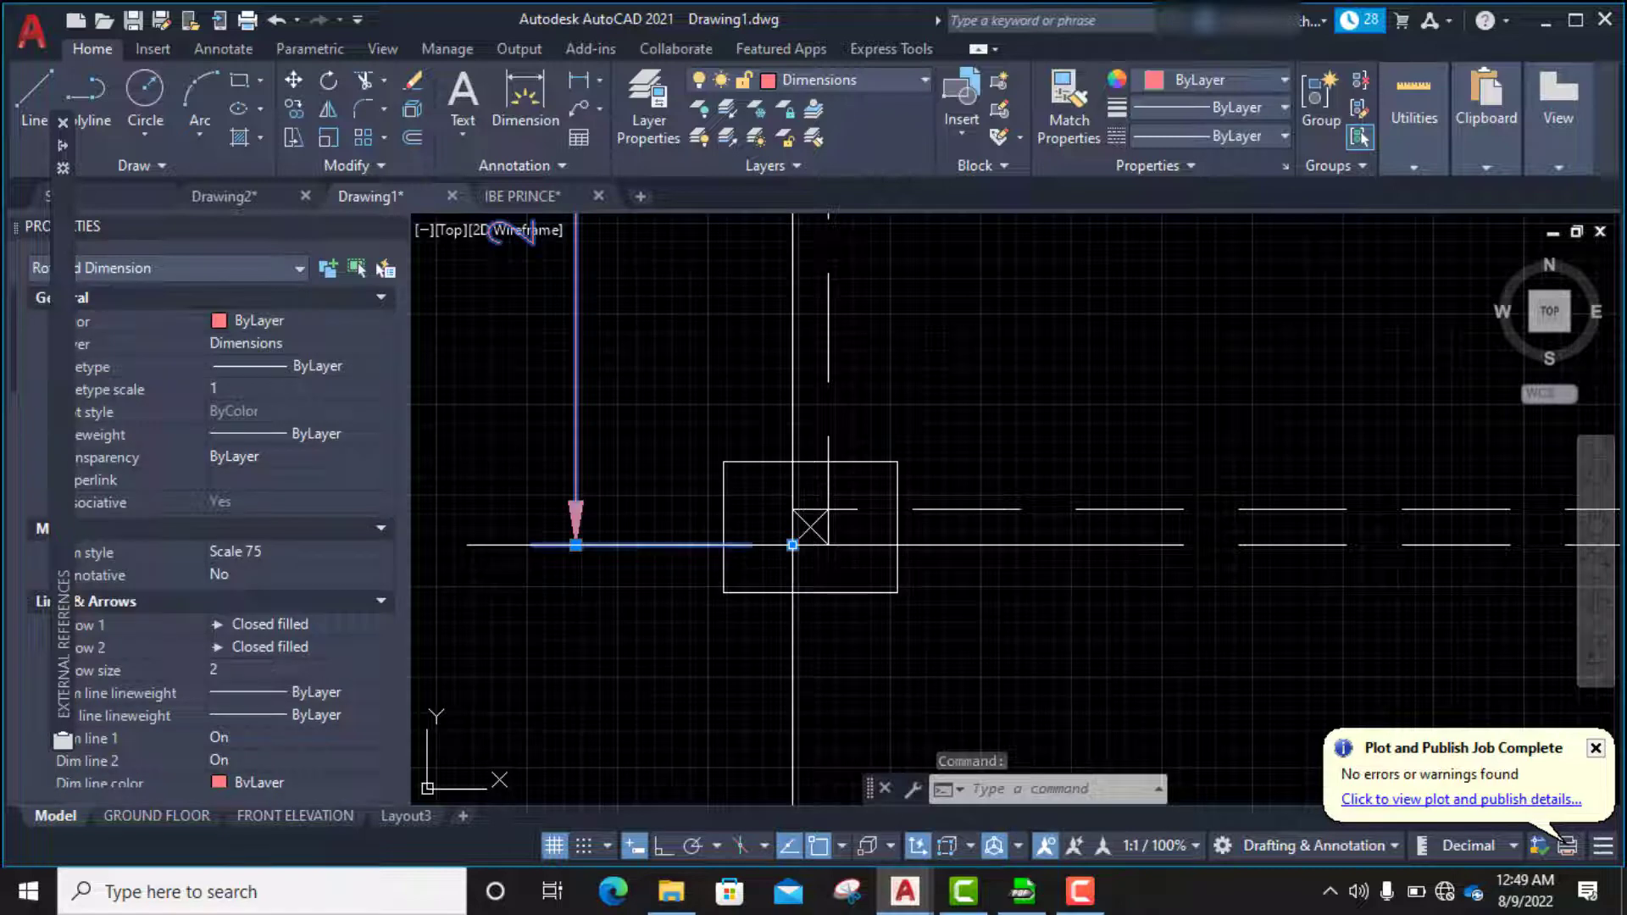
click(792, 545)
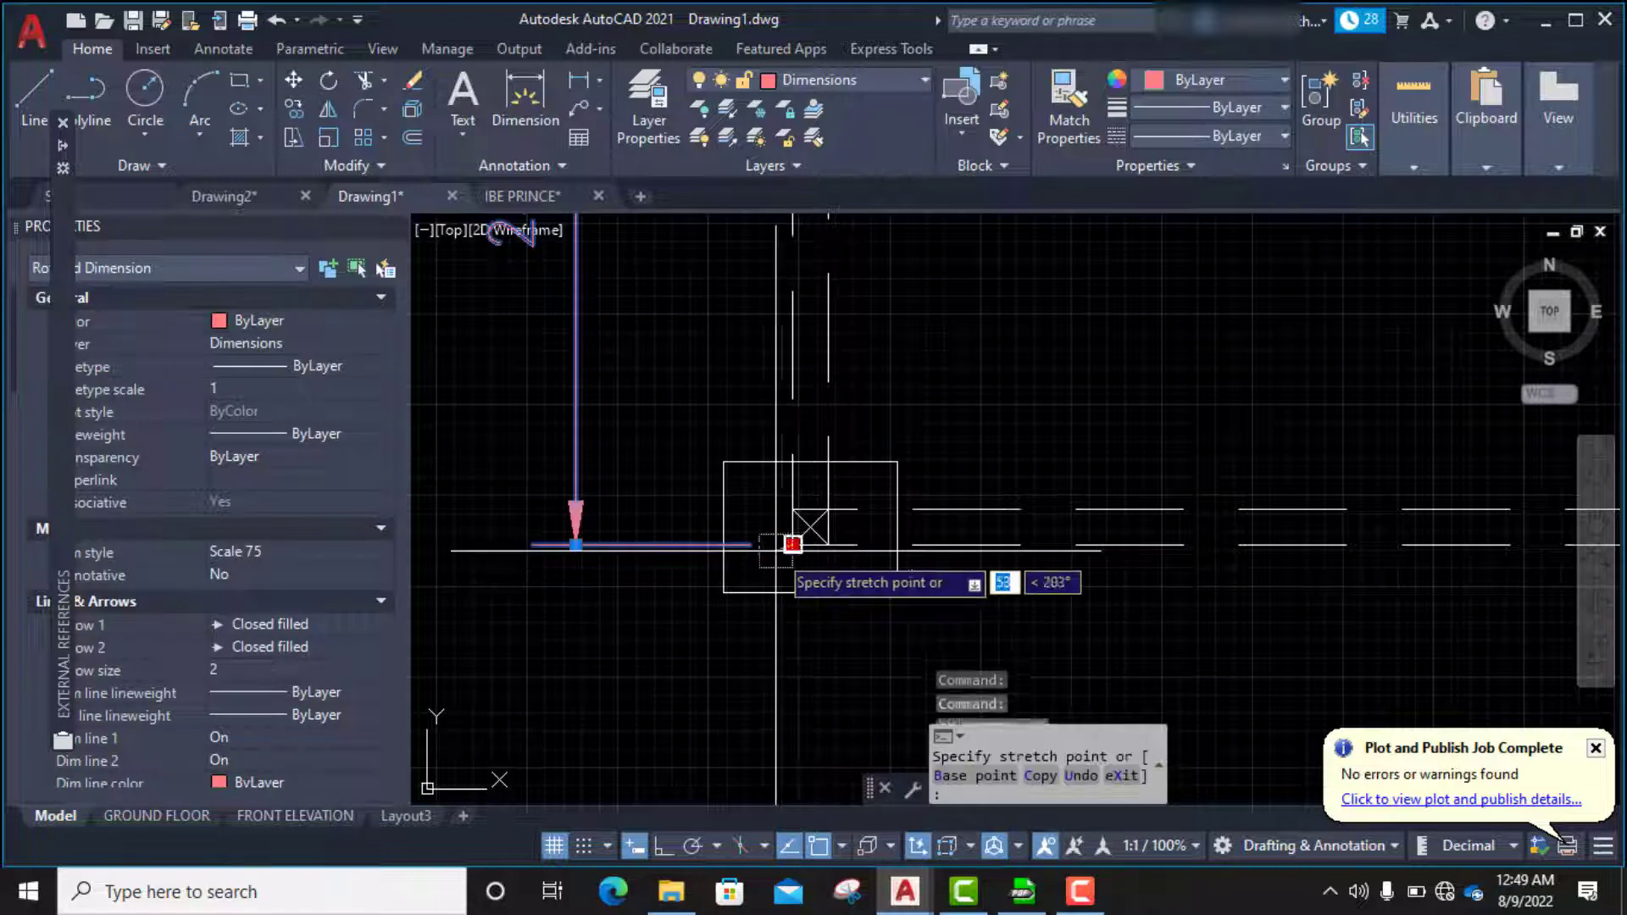
click(723, 545)
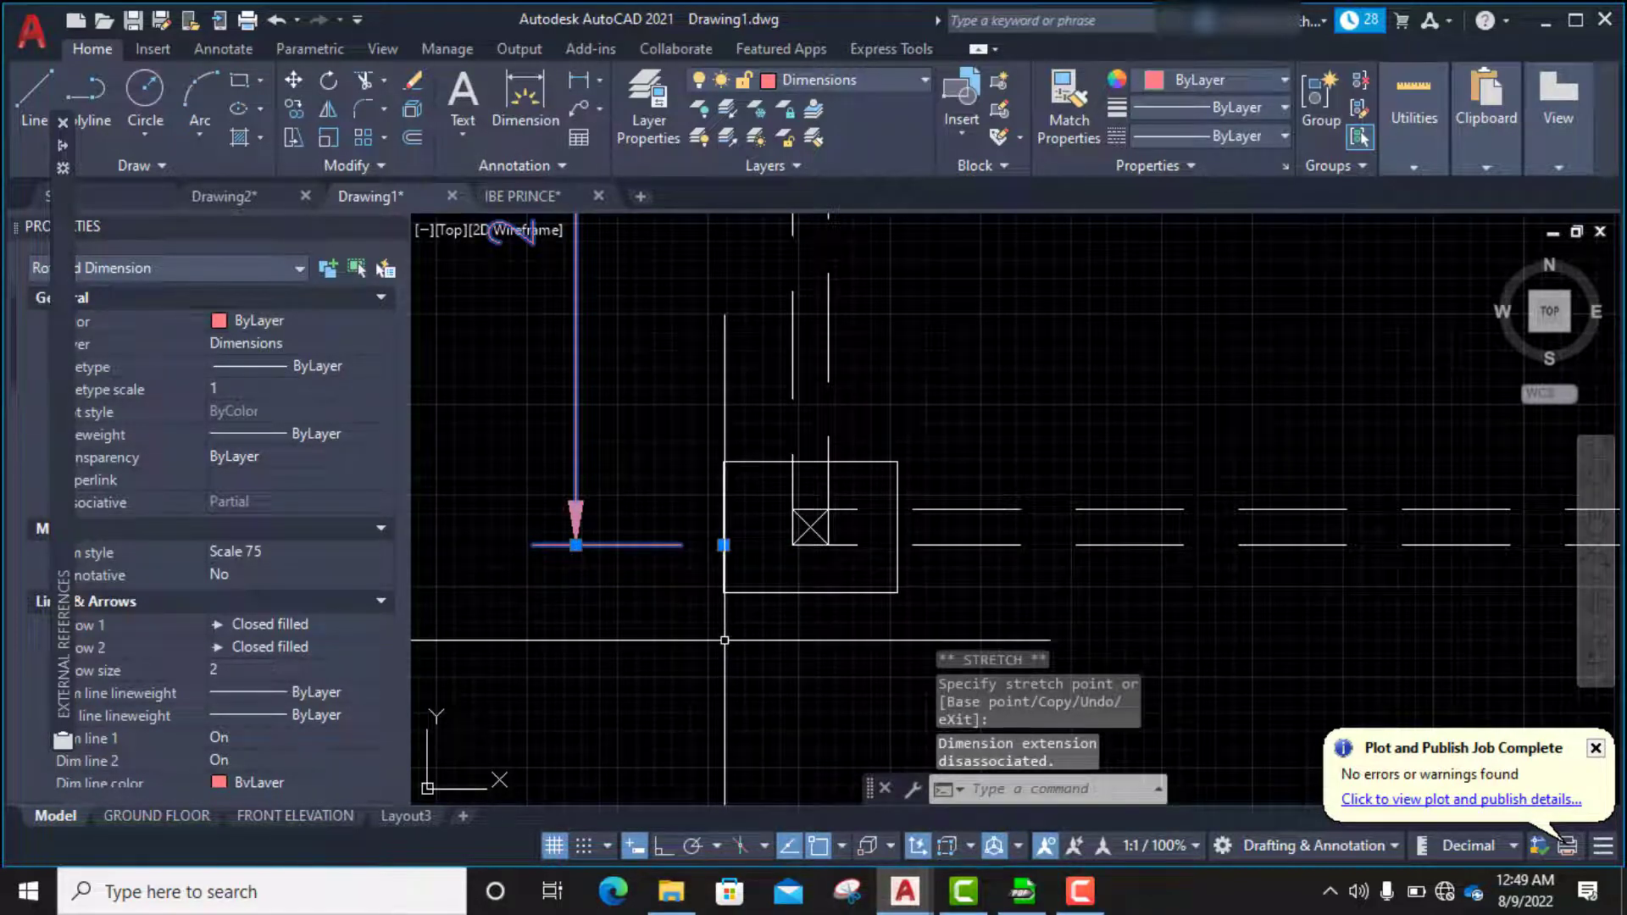
key(Escape)
- Dimension the left porch column base's width between its bottom corners, placing the horizontal dimension line below it
scroll(718, 583, down, 3)
scroll(721, 663, down, 2)
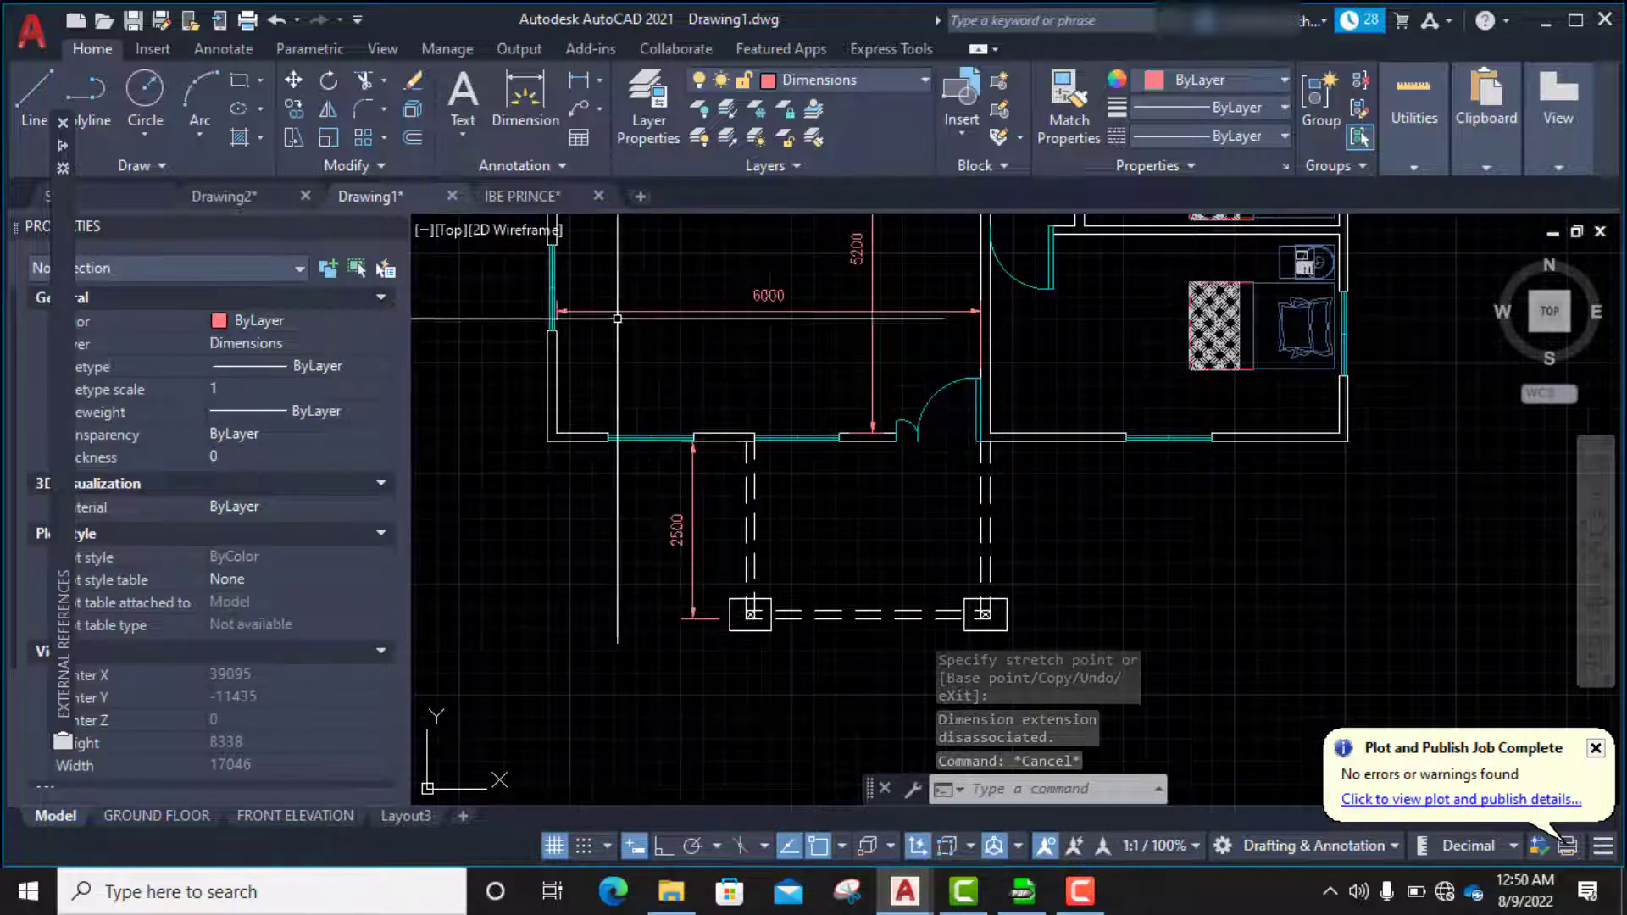
click(584, 82)
scroll(801, 729, up, 3)
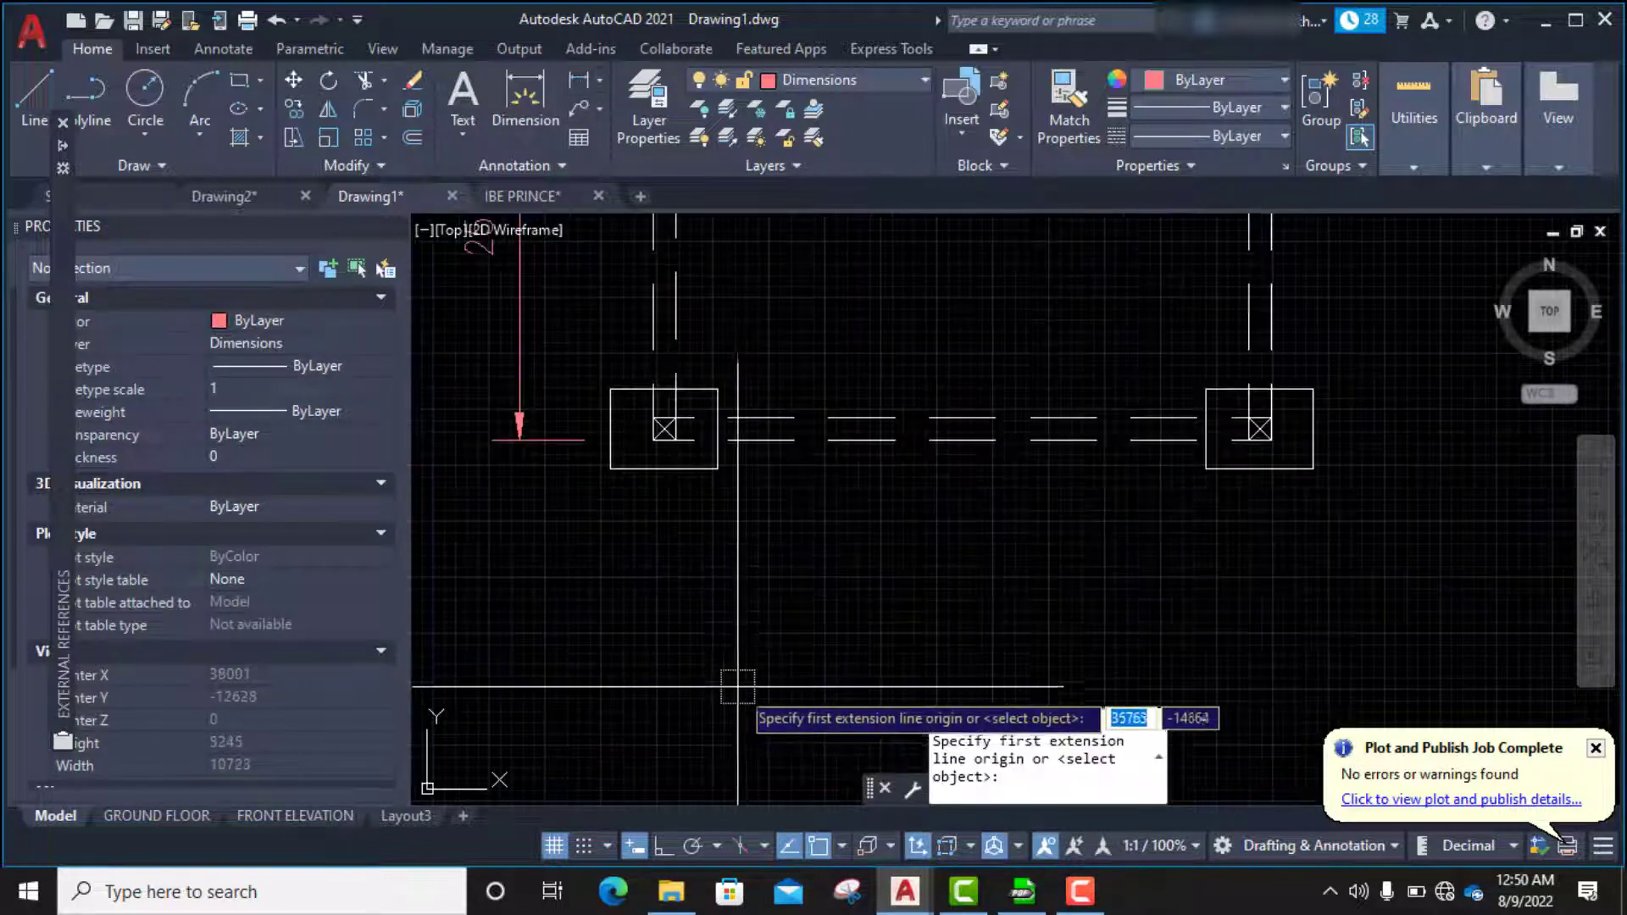
click(610, 468)
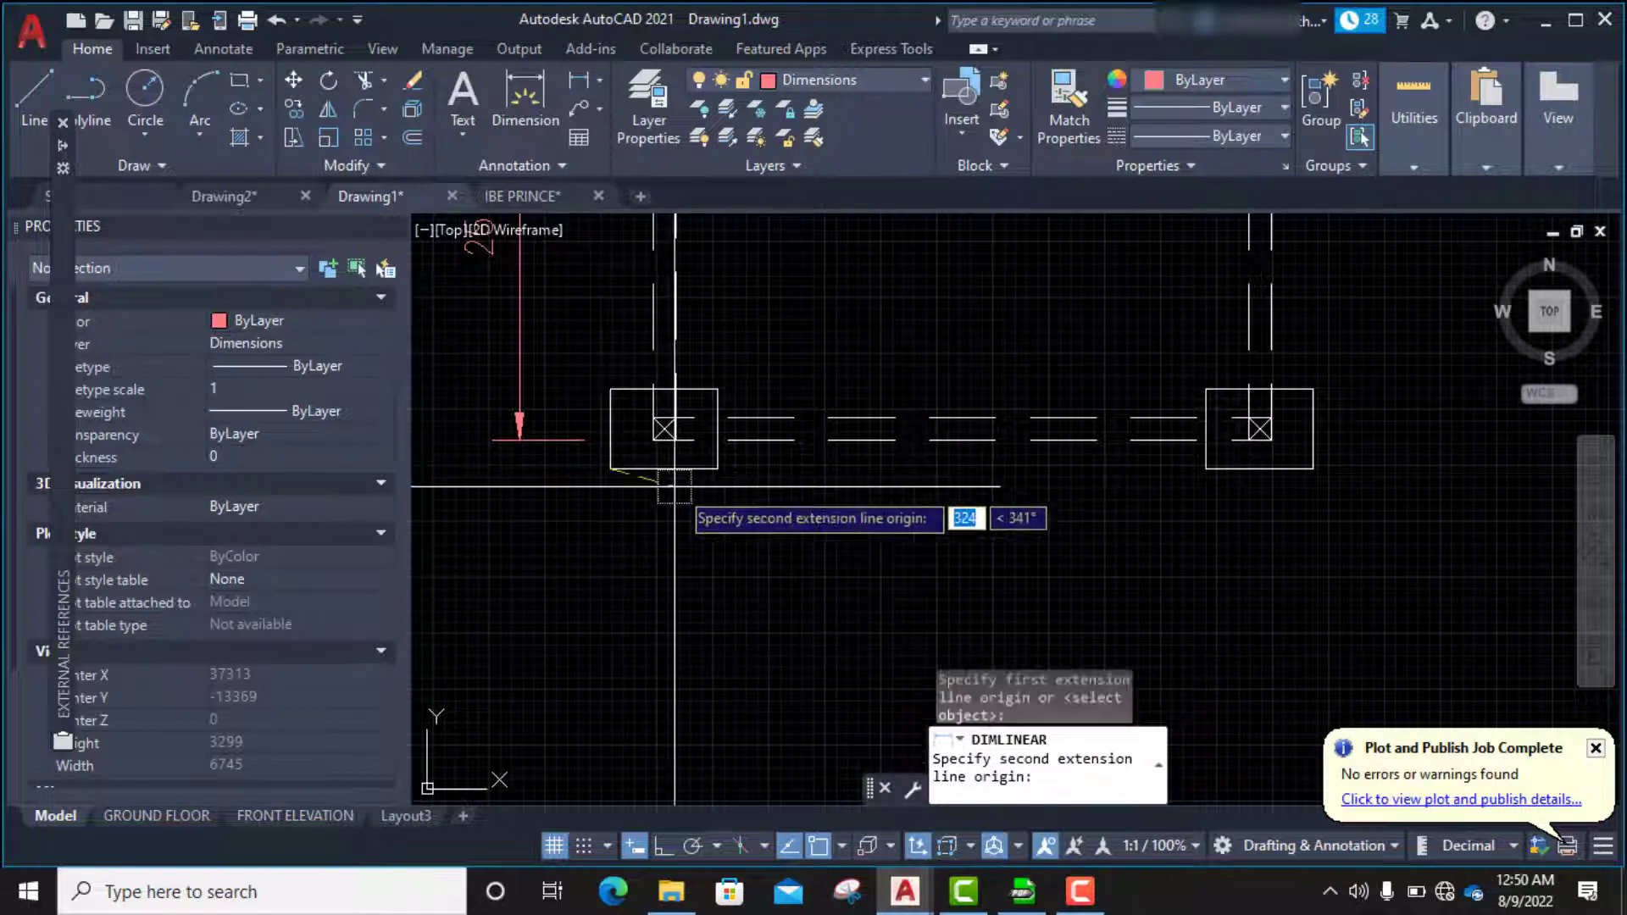
click(718, 469)
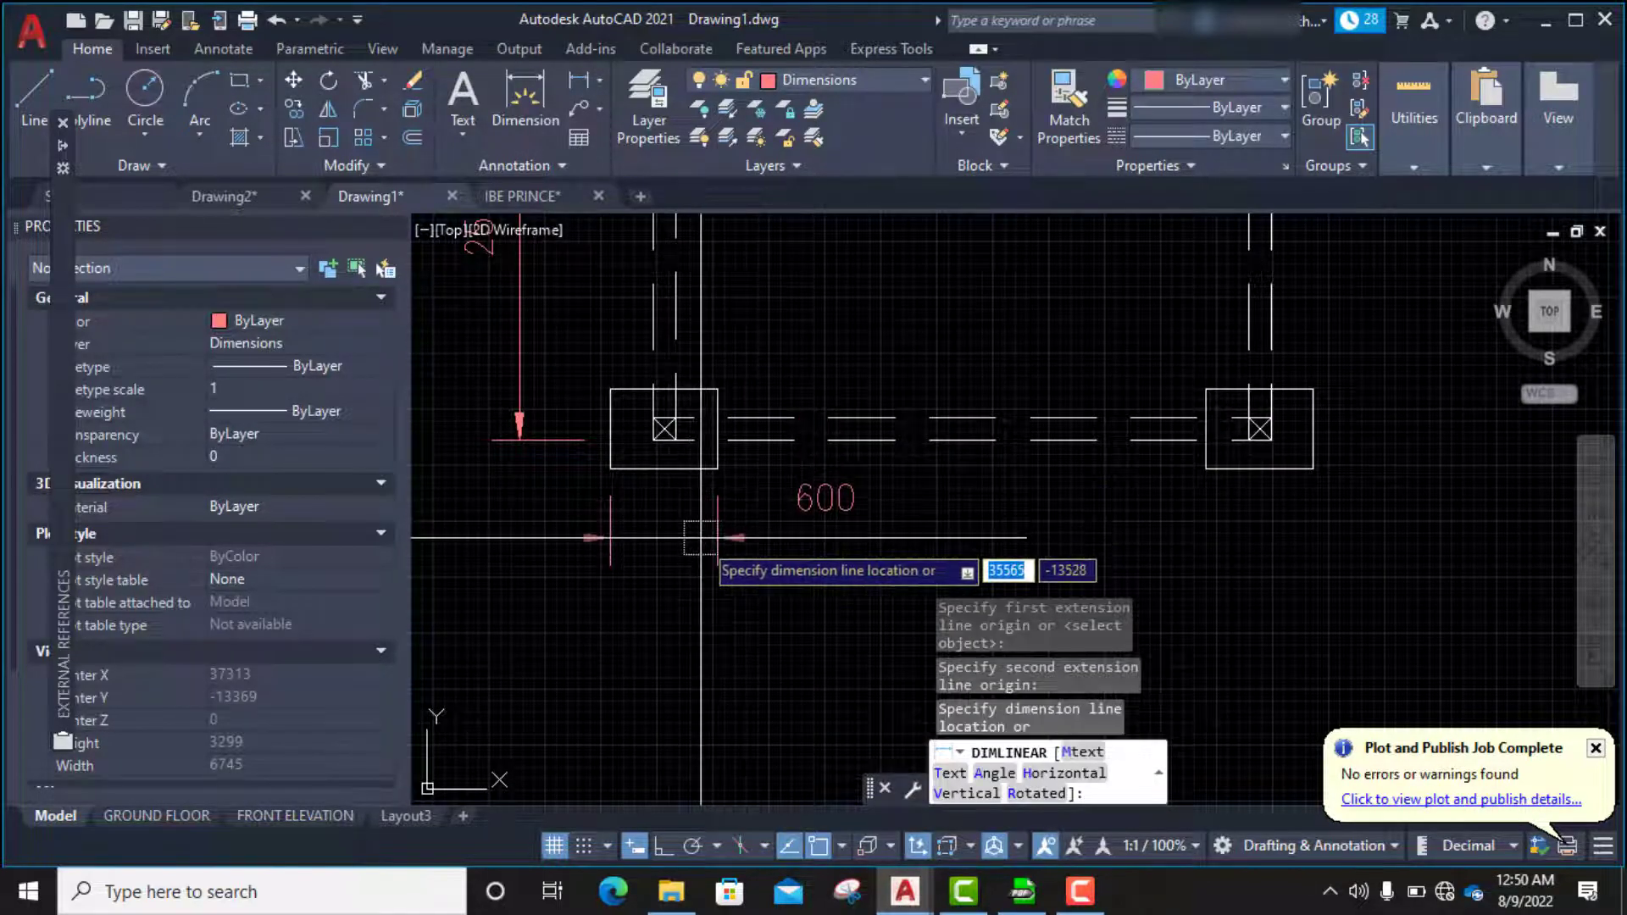
click(598, 542)
- Move the text of the column base width dimension between its extension lines, centred over the dimension line
scroll(596, 552, down, 2)
click(689, 483)
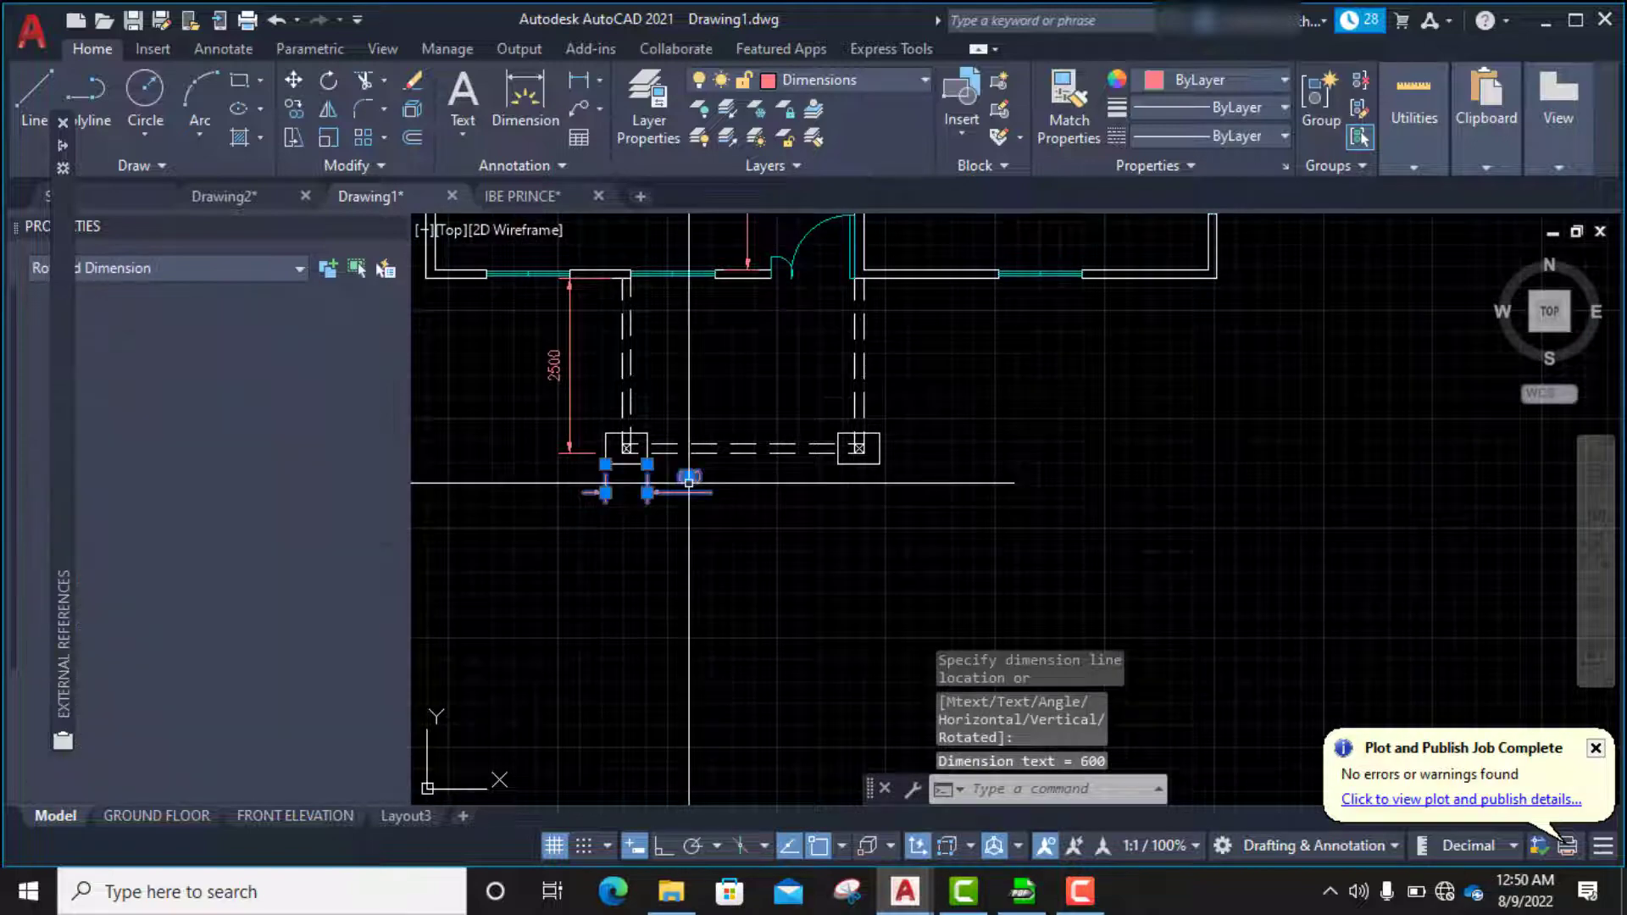
scroll(688, 487, down, 2)
scroll(672, 487, up, 4)
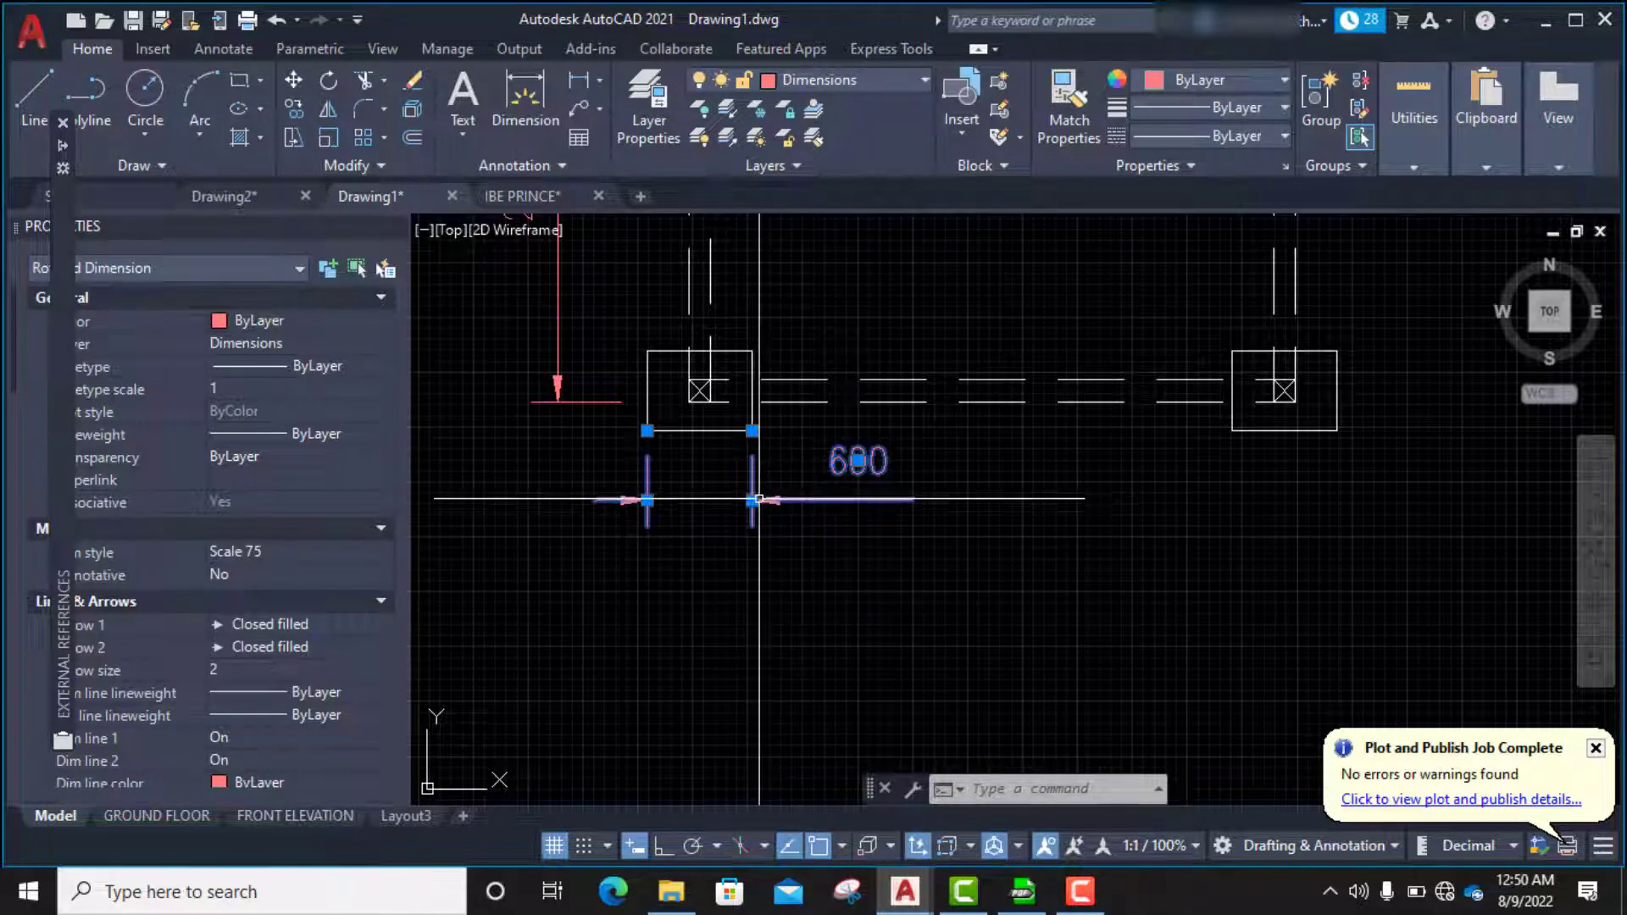
mouse_move(858, 461)
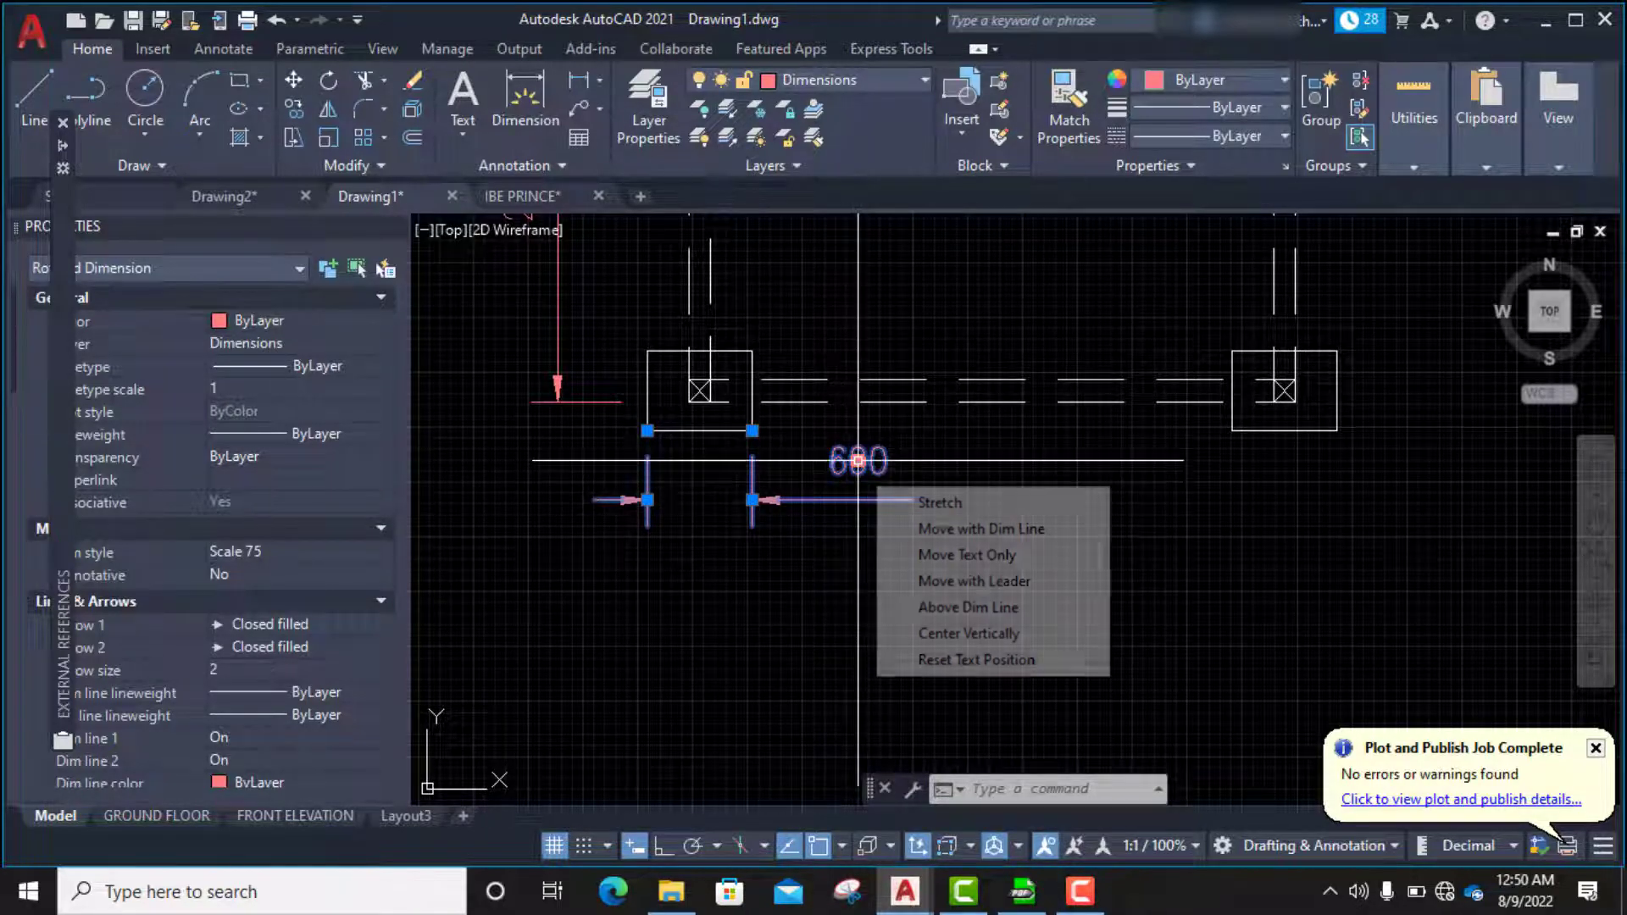
click(857, 461)
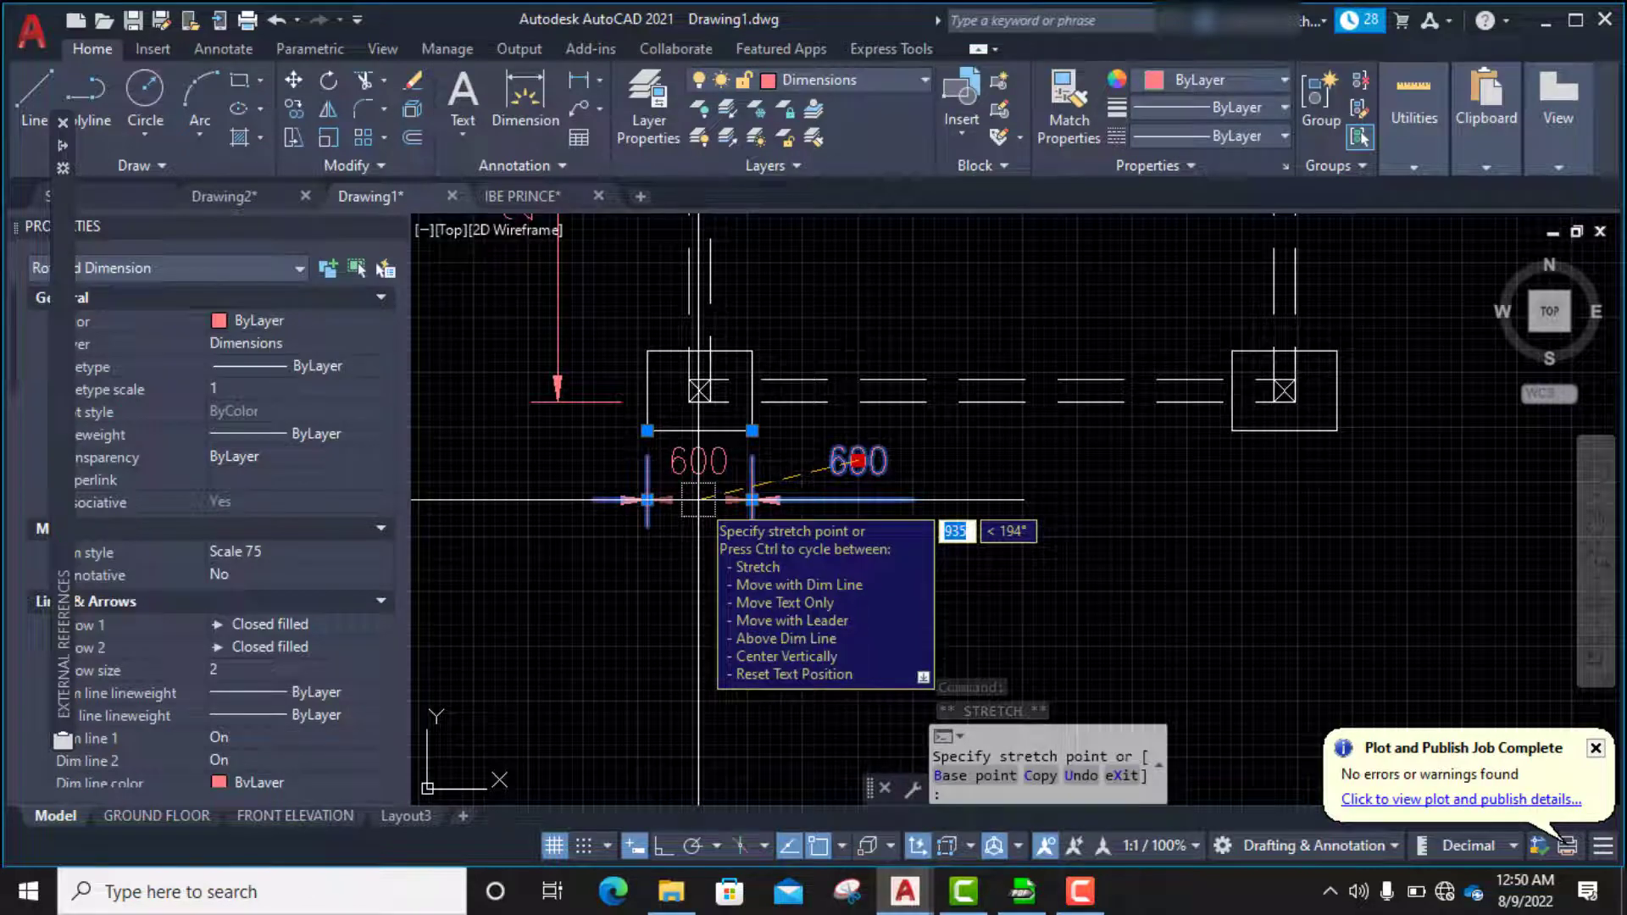
click(696, 501)
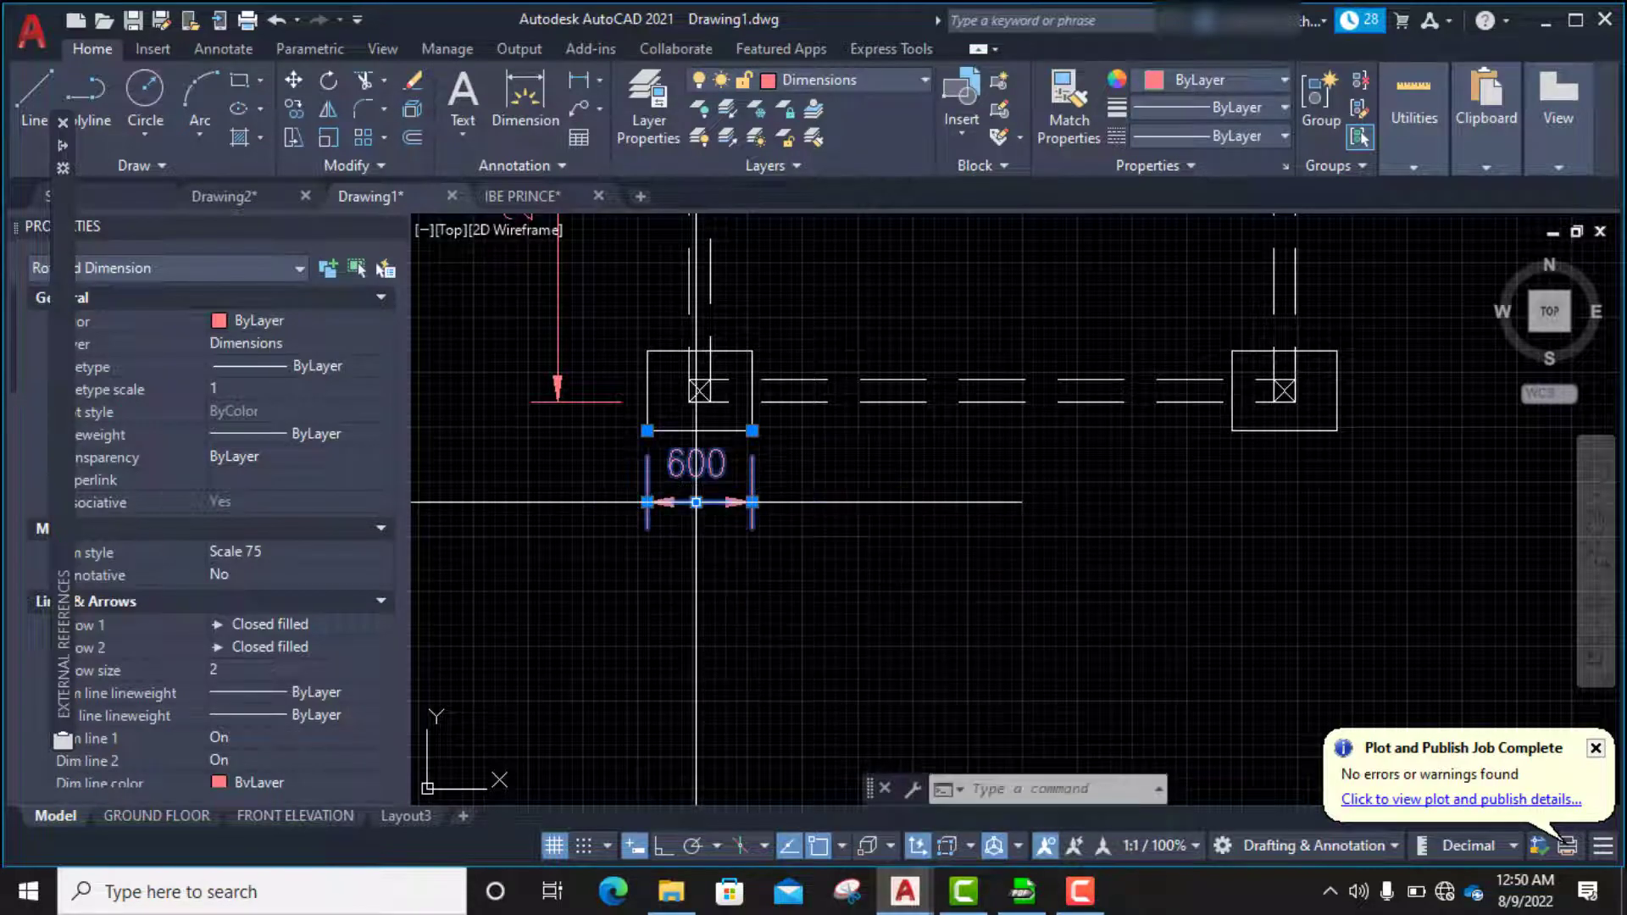
click(697, 501)
key(Escape)
key(Escape)
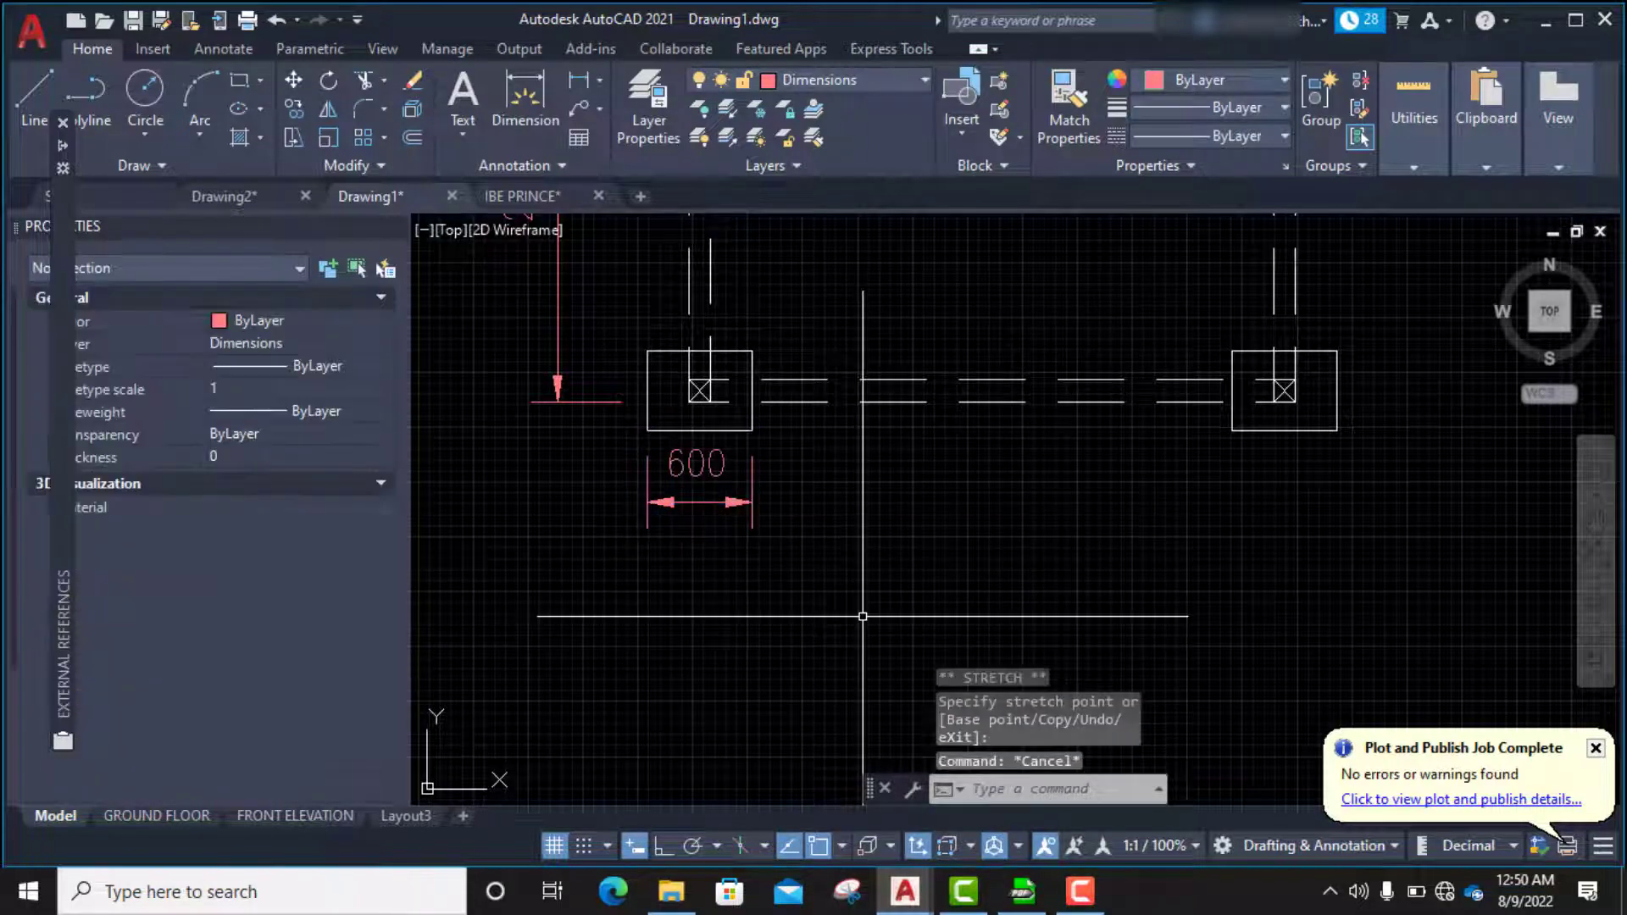
- Dimension the left porch column base's depth between its left corners, placing the vertical dimension line just left of the base
click(579, 86)
click(647, 351)
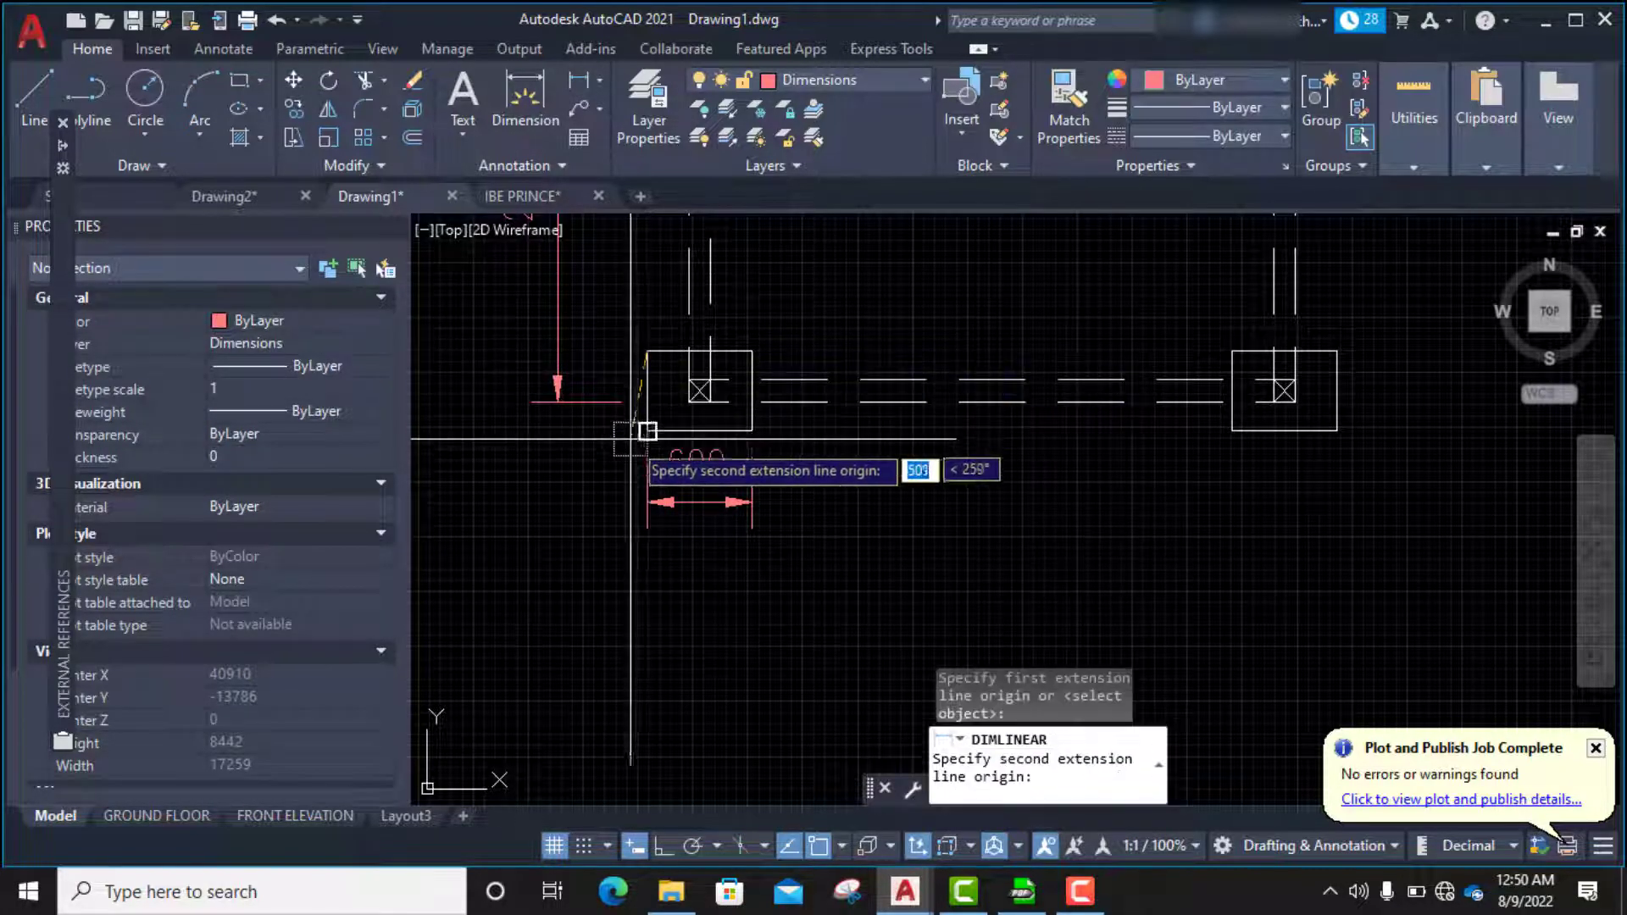
click(647, 431)
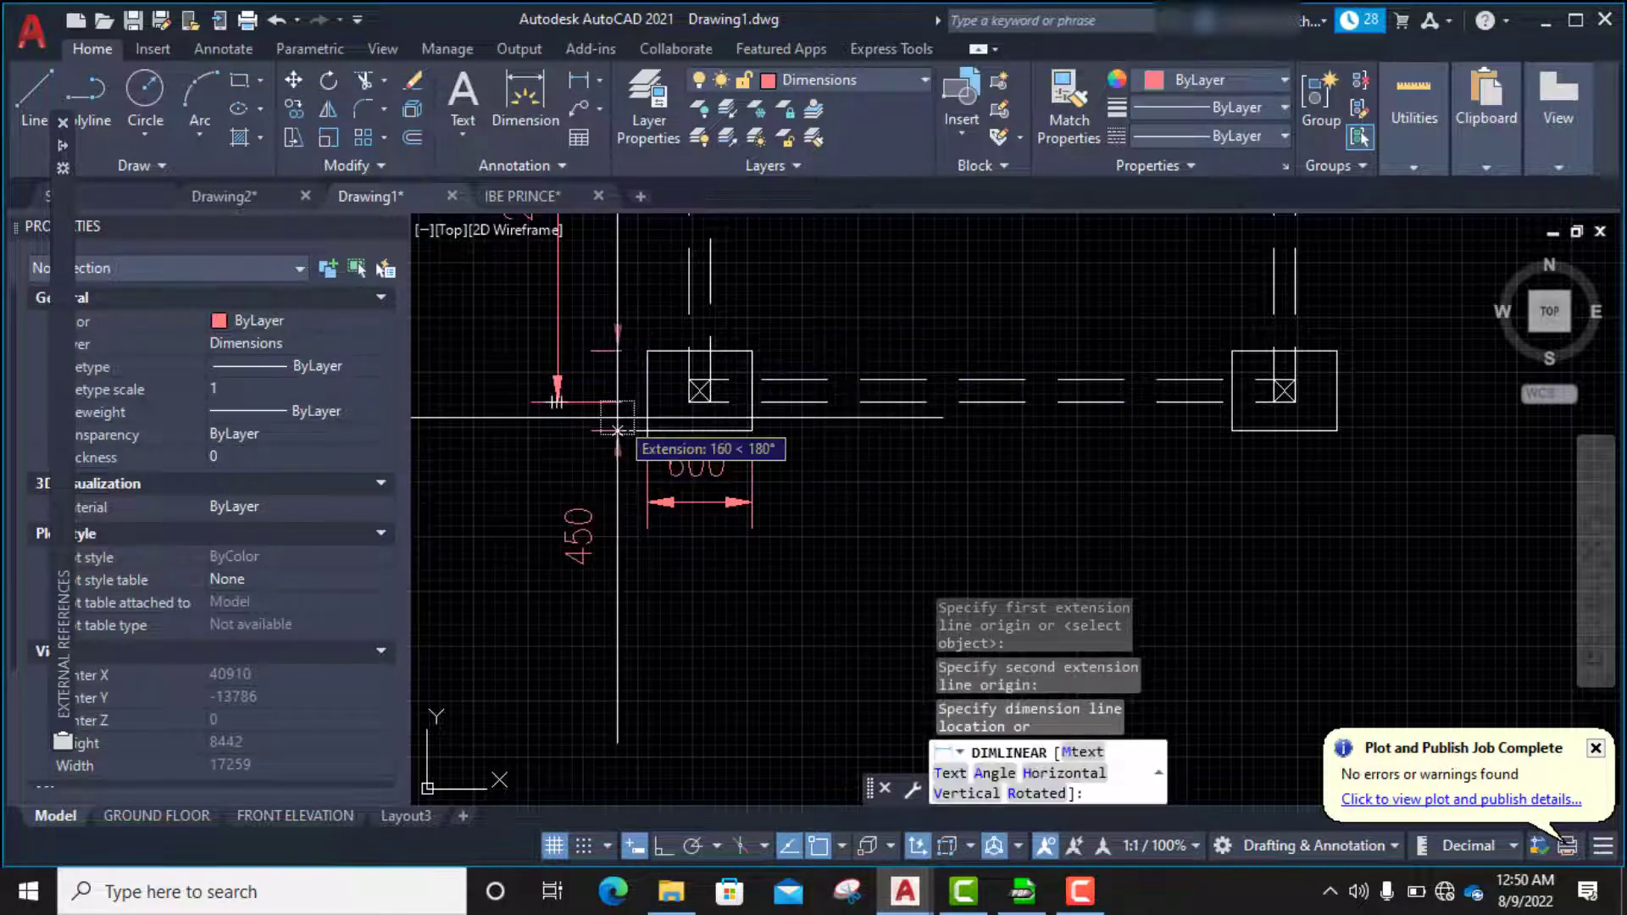
click(628, 431)
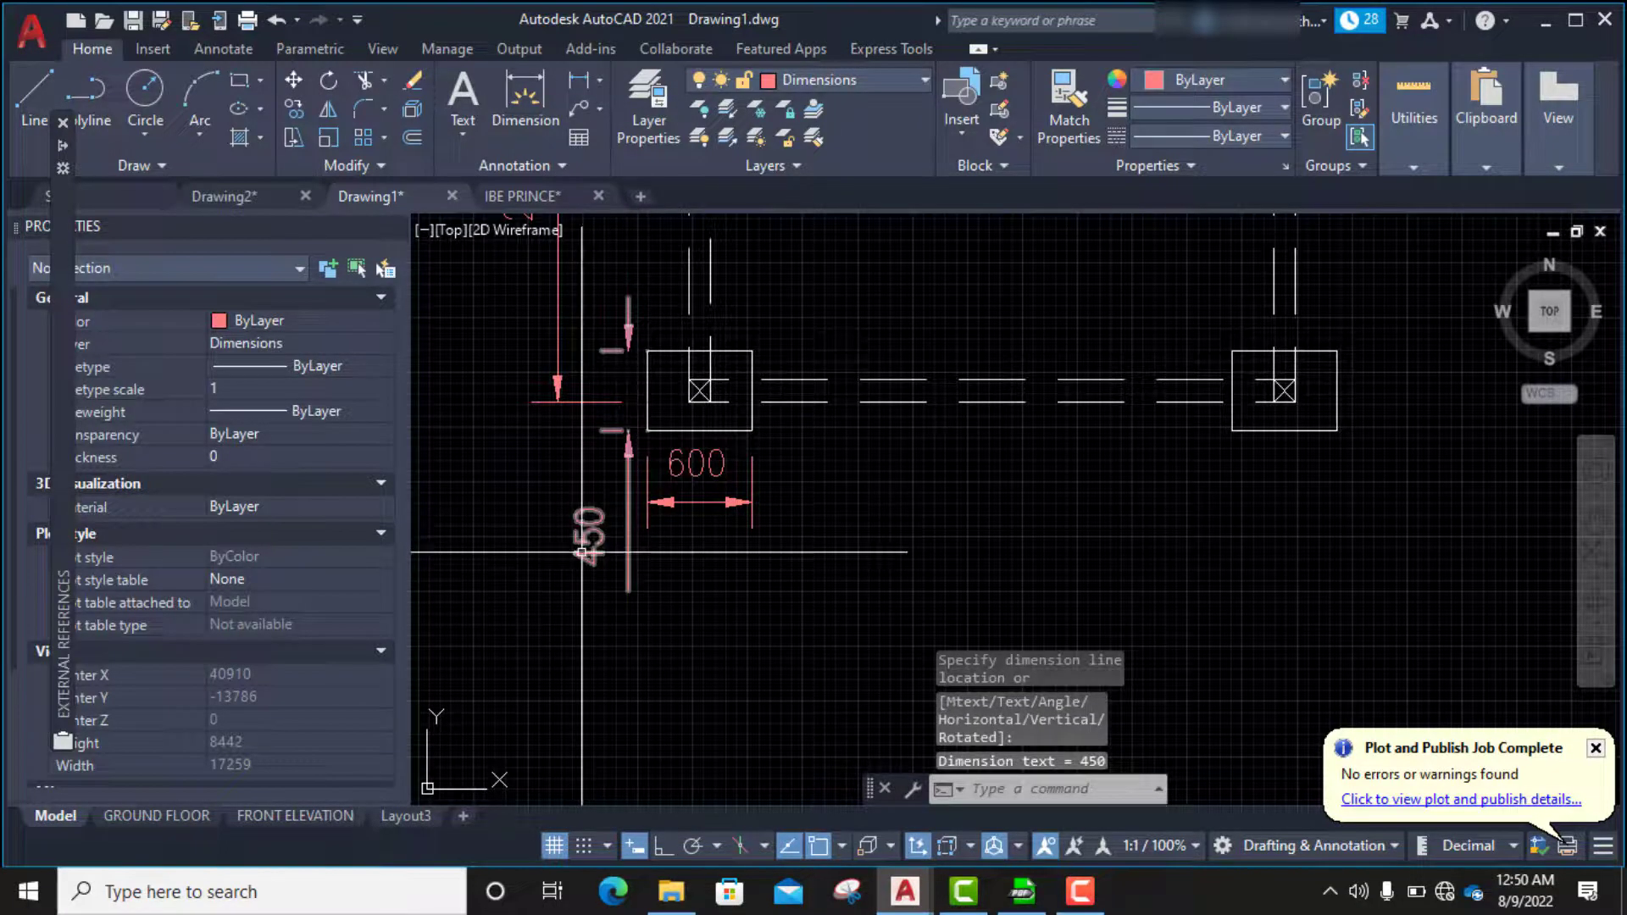
- Move the text of the column base depth dimension between its extension lines, centred beside the dimension line
click(588, 537)
click(588, 537)
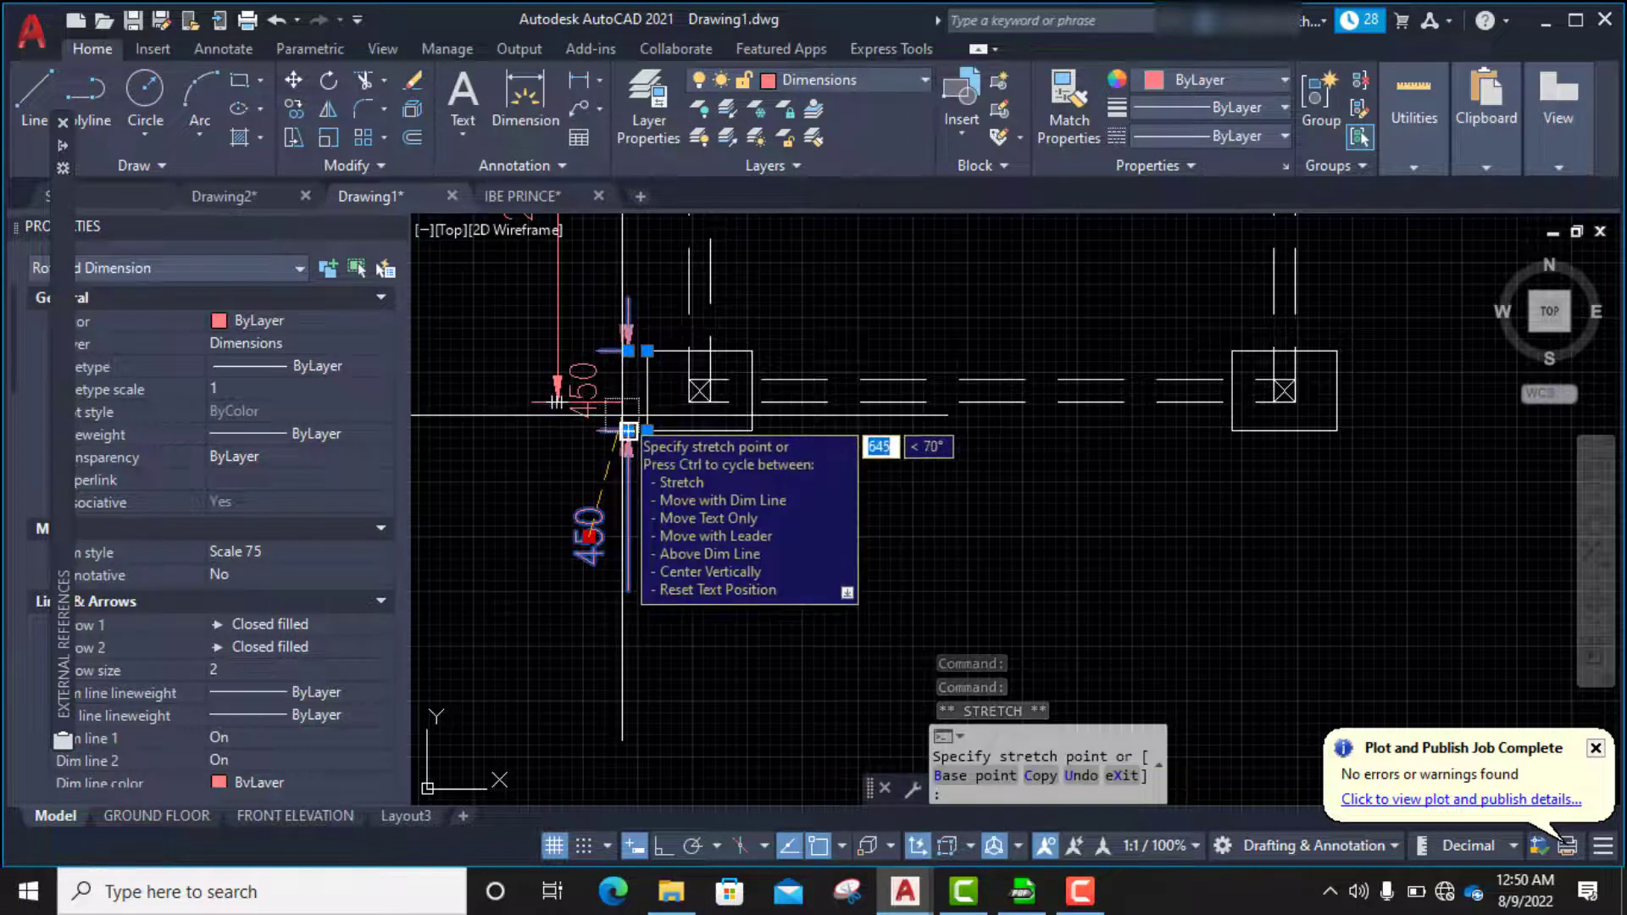
click(629, 392)
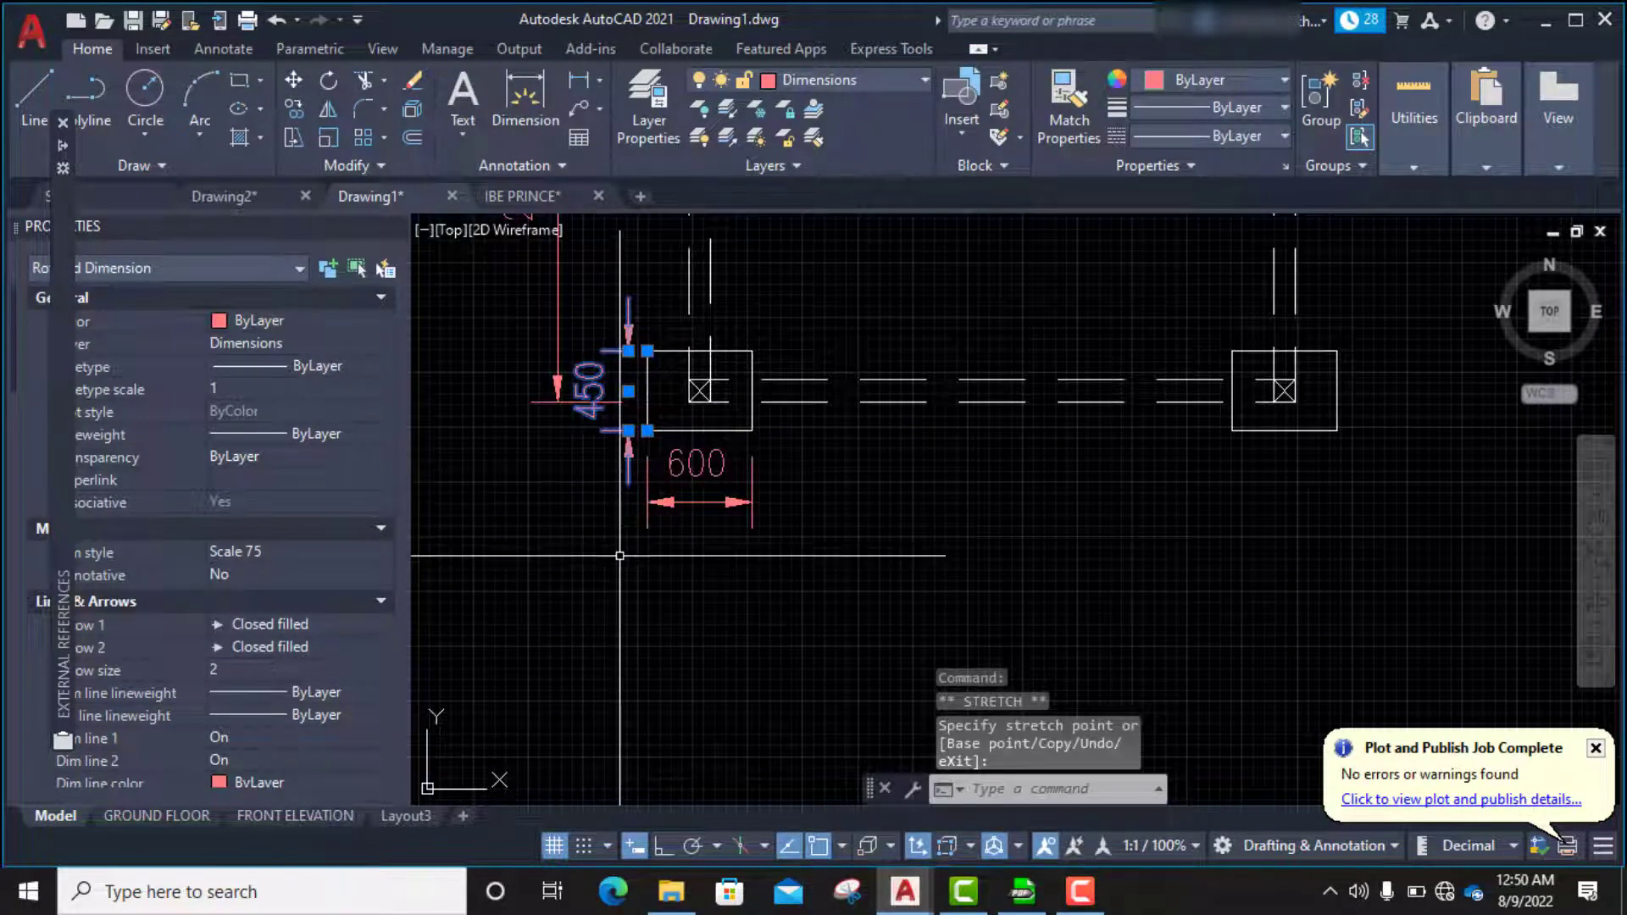
key(Escape)
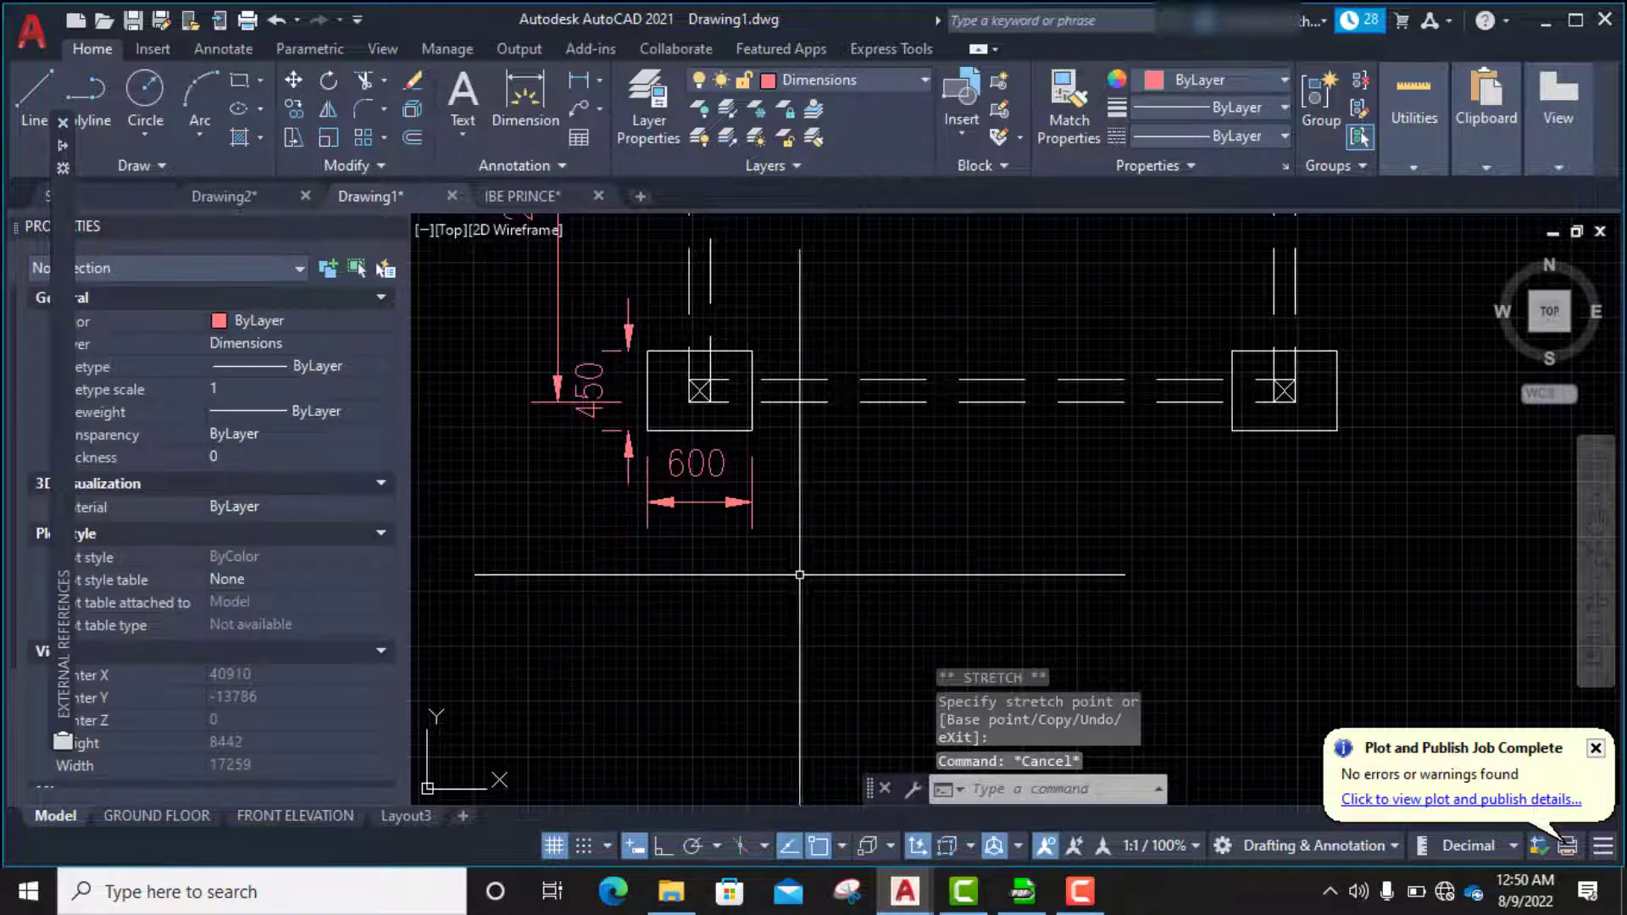
- Shift the vertical porch depth dimension line horizontally further left, away from the column base depth dimension
click(556, 406)
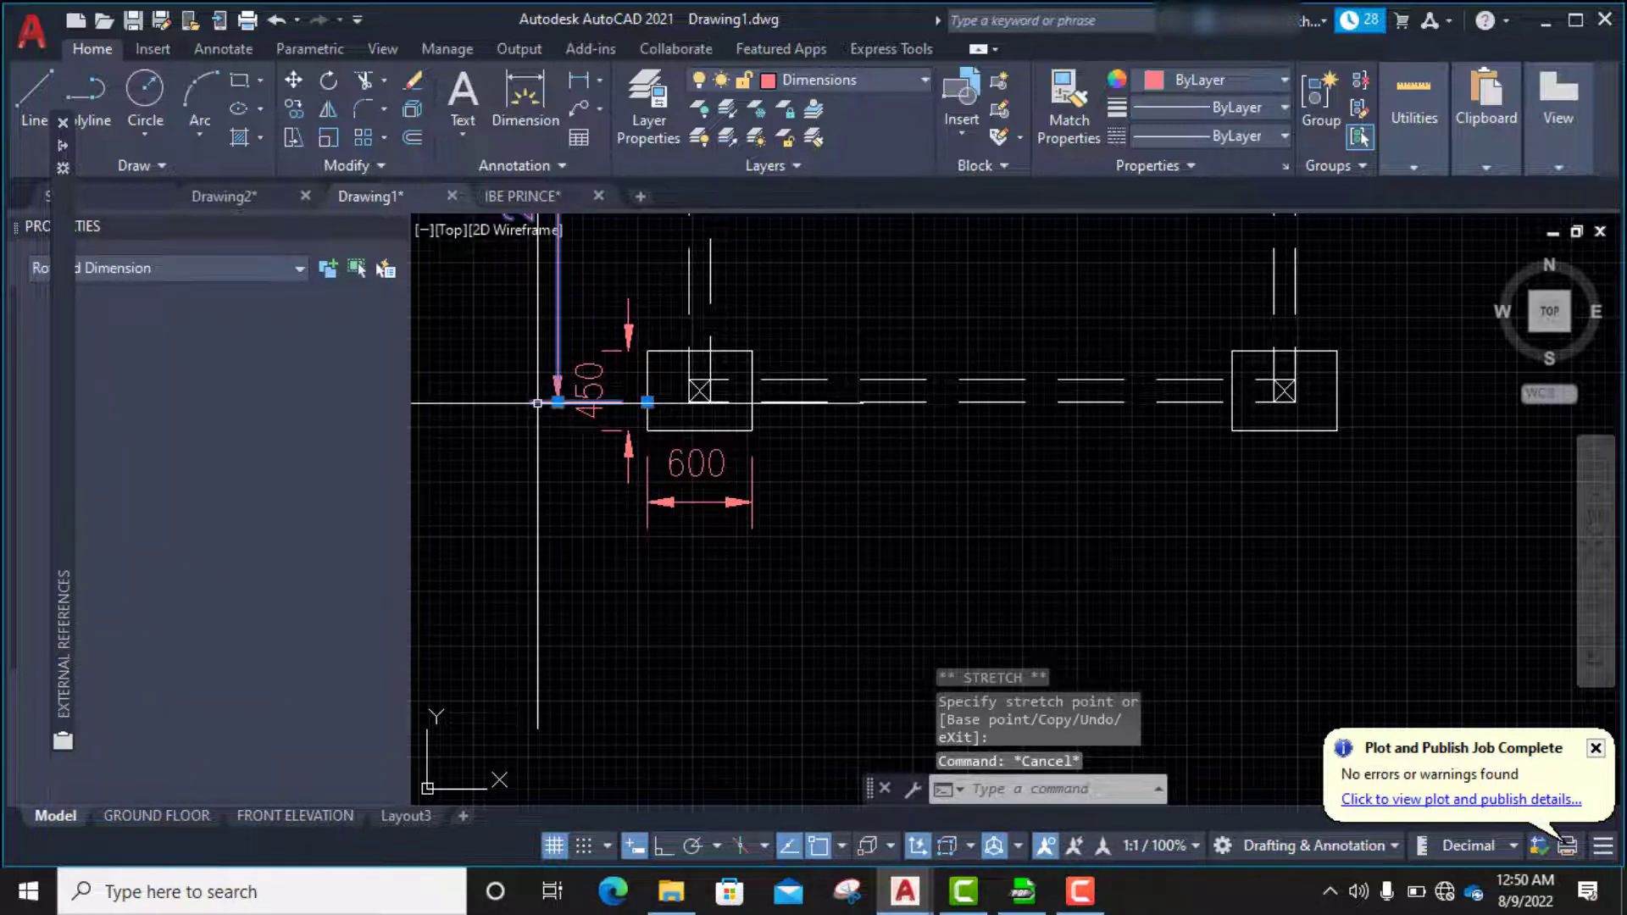
scroll(537, 403, down, 3)
scroll(741, 458, up, 3)
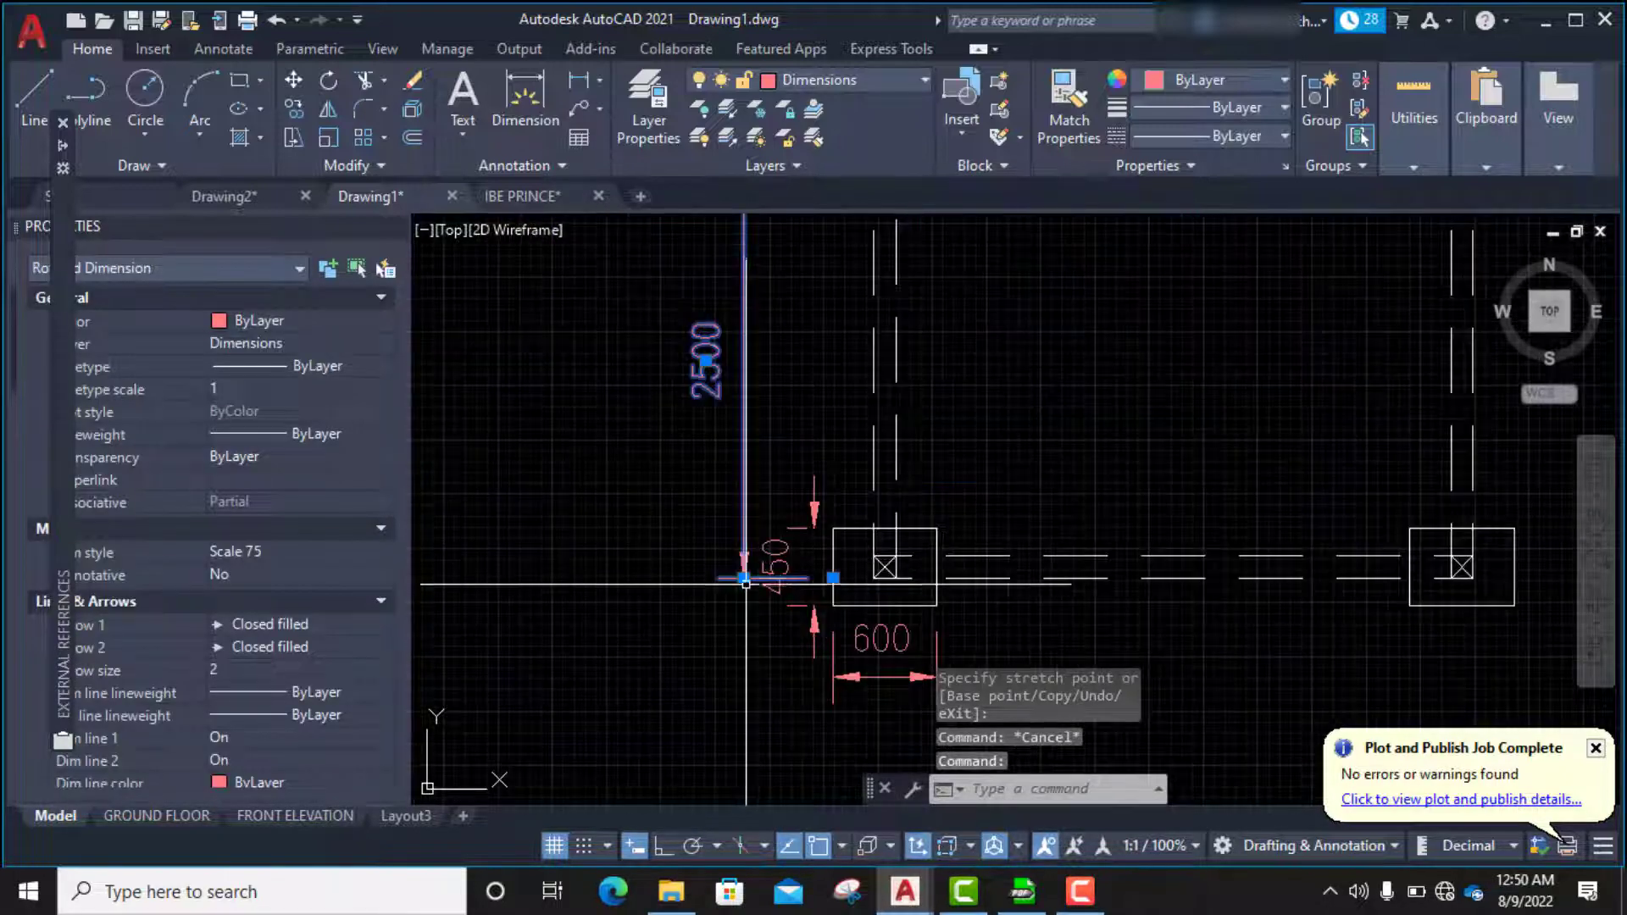
click(744, 579)
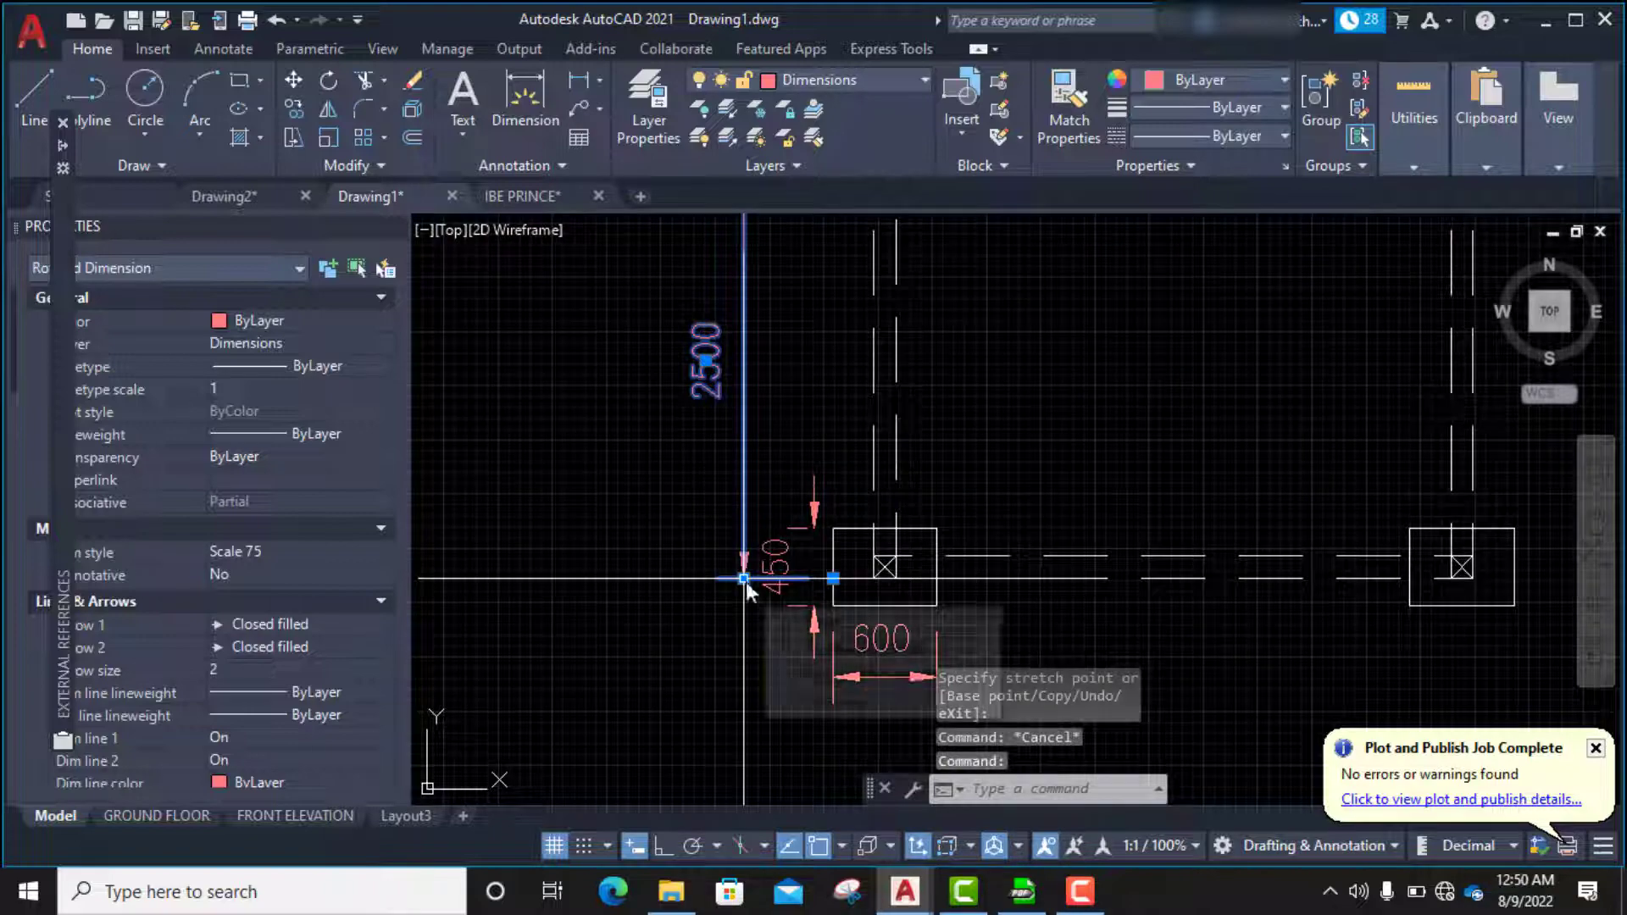
click(672, 579)
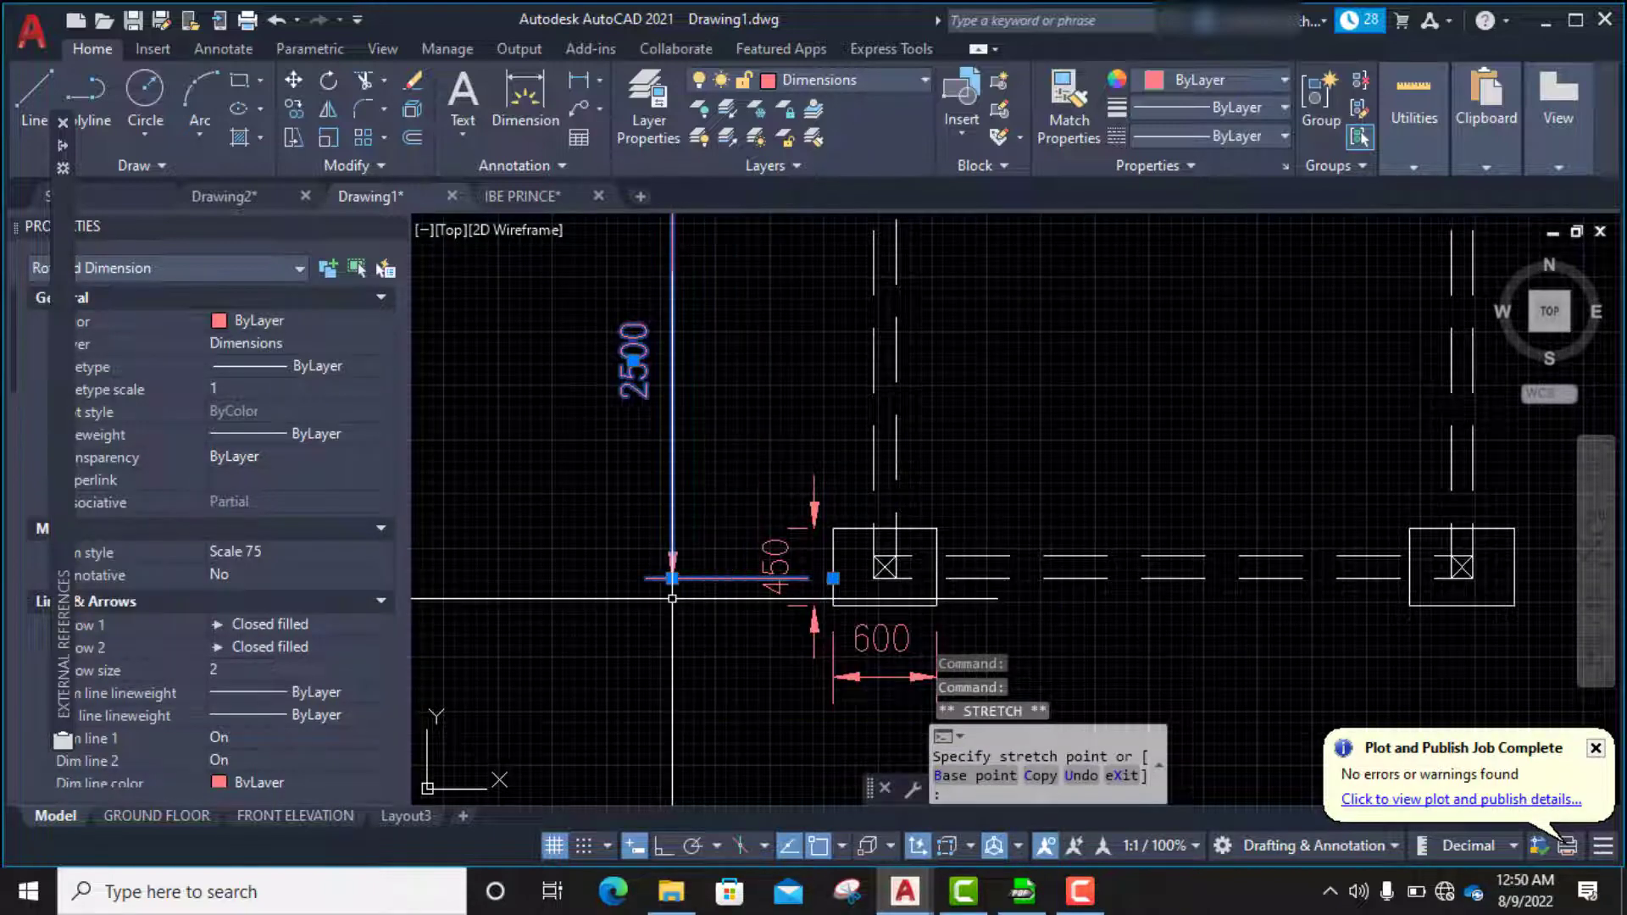
- Turn Ortho on and stretch the porch depth dimension's lower extension origin horizontally left, clear of the column base depth dimension
click(833, 578)
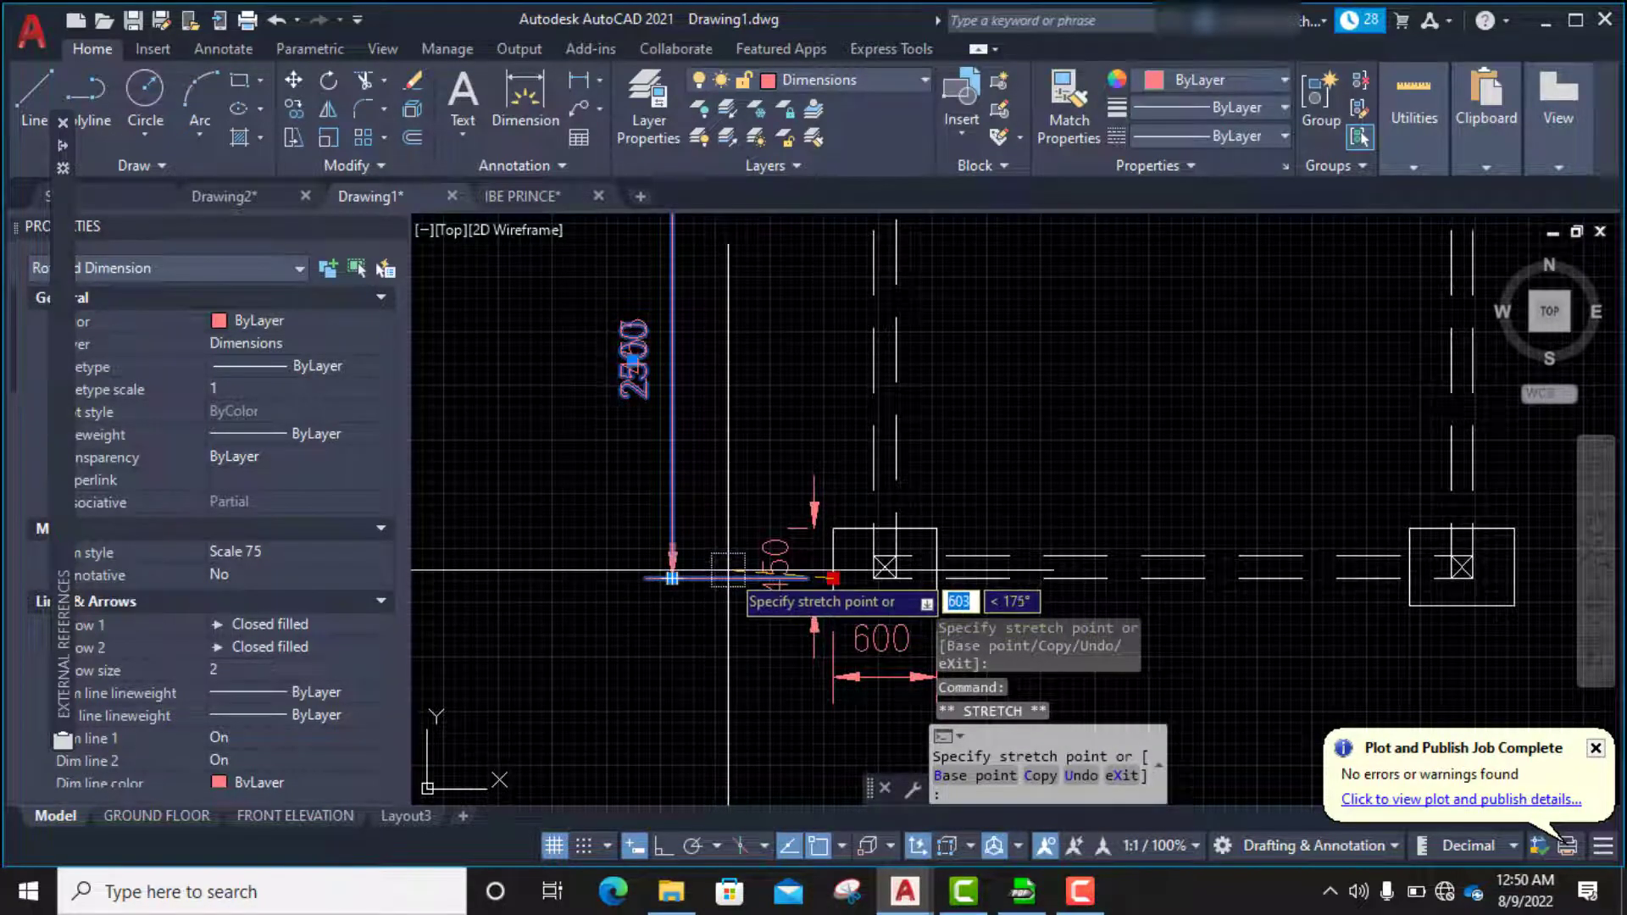
key(Escape)
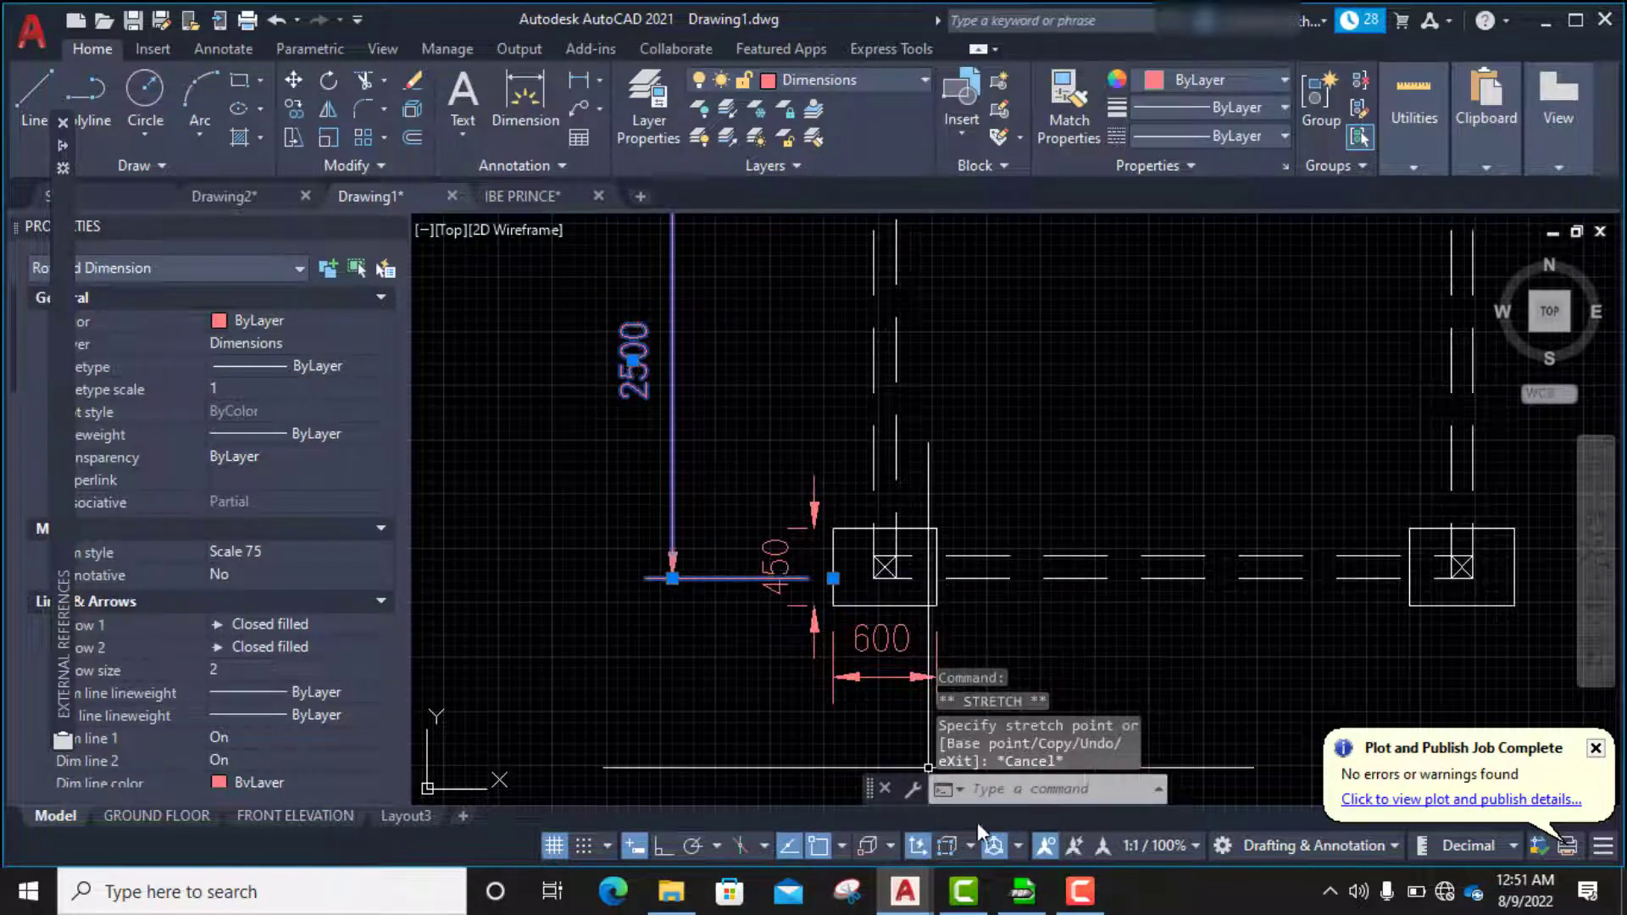
click(663, 846)
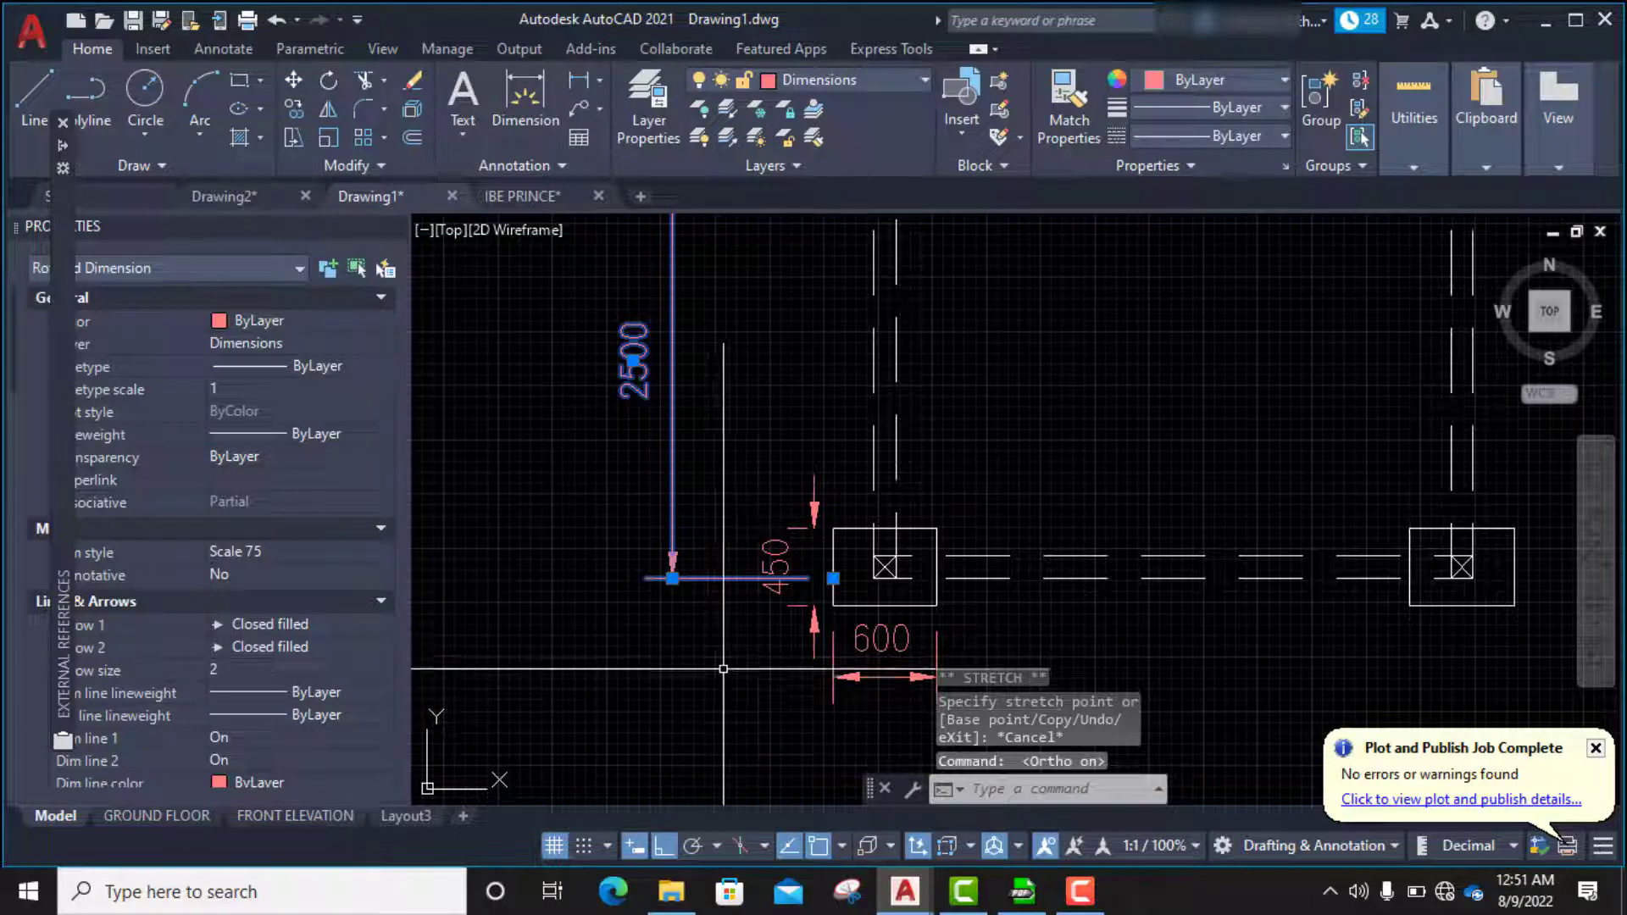
click(833, 578)
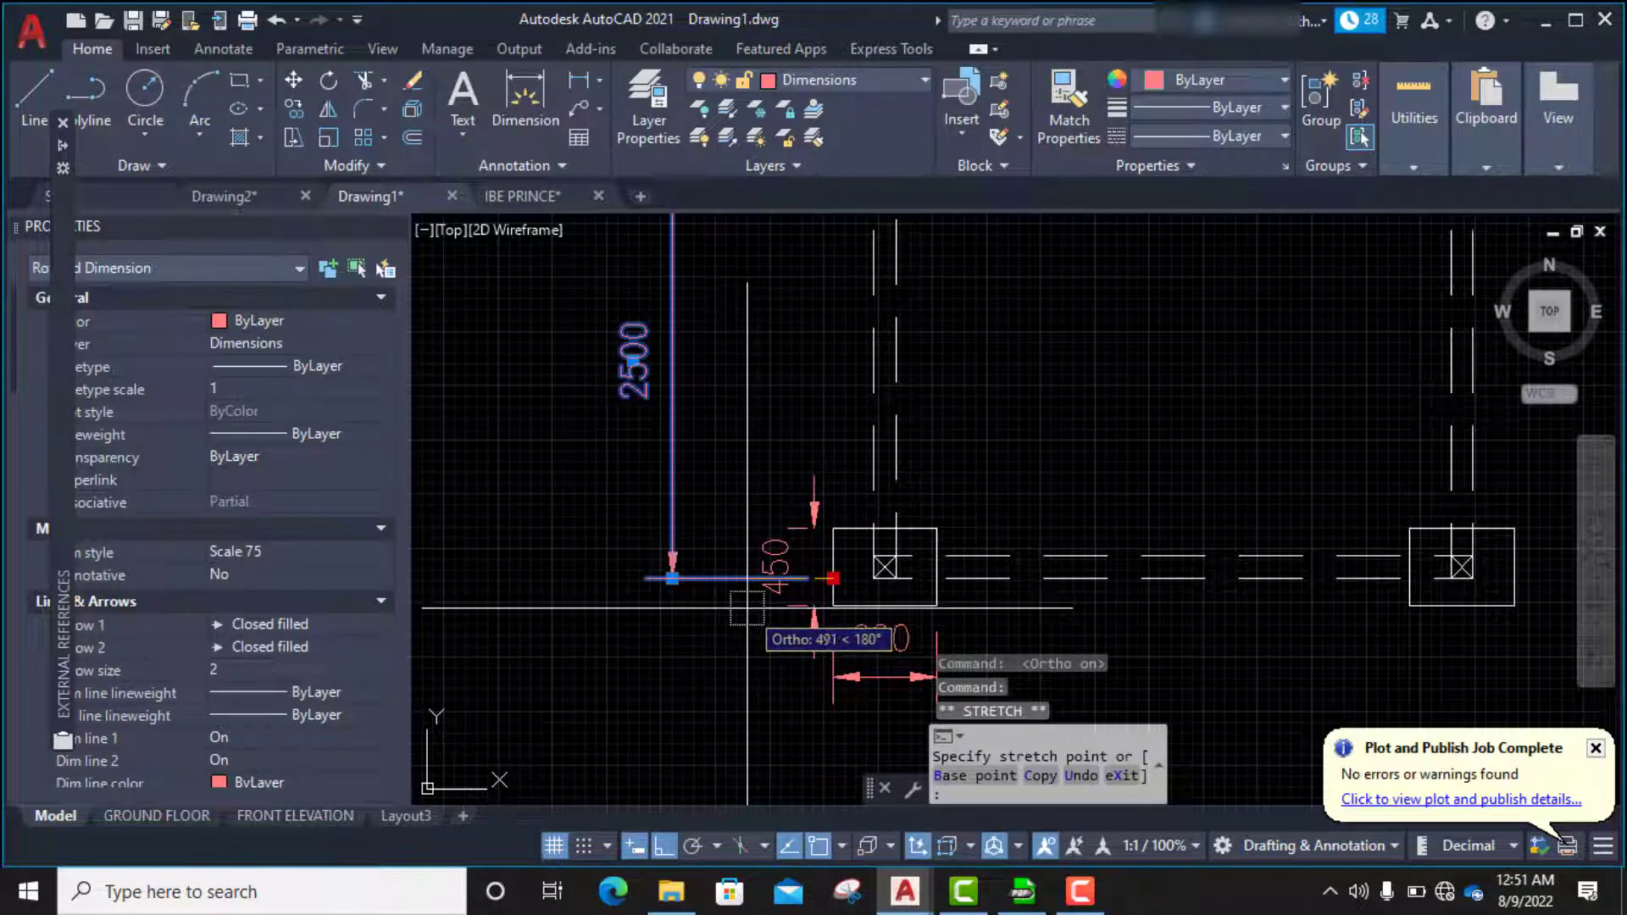
click(747, 607)
key(Escape)
- Examine the whole floor plan, including the front entrance, living room and corridor, for areas still lacking dimensions
scroll(760, 518, down, 5)
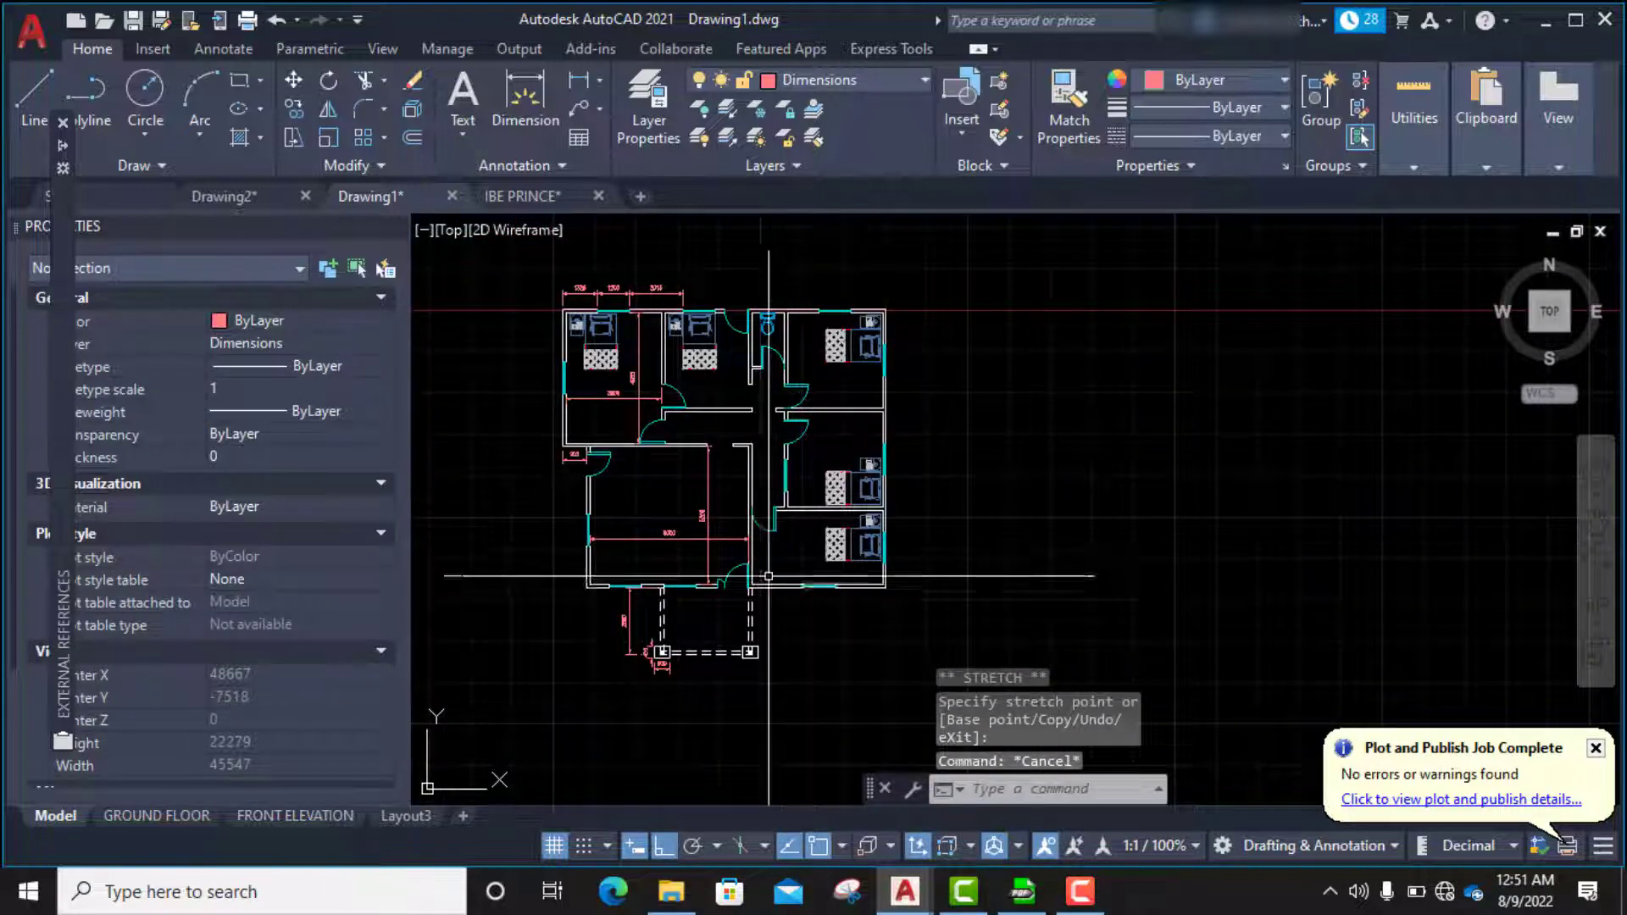
scroll(578, 410, up, 2)
scroll(789, 548, down, 2)
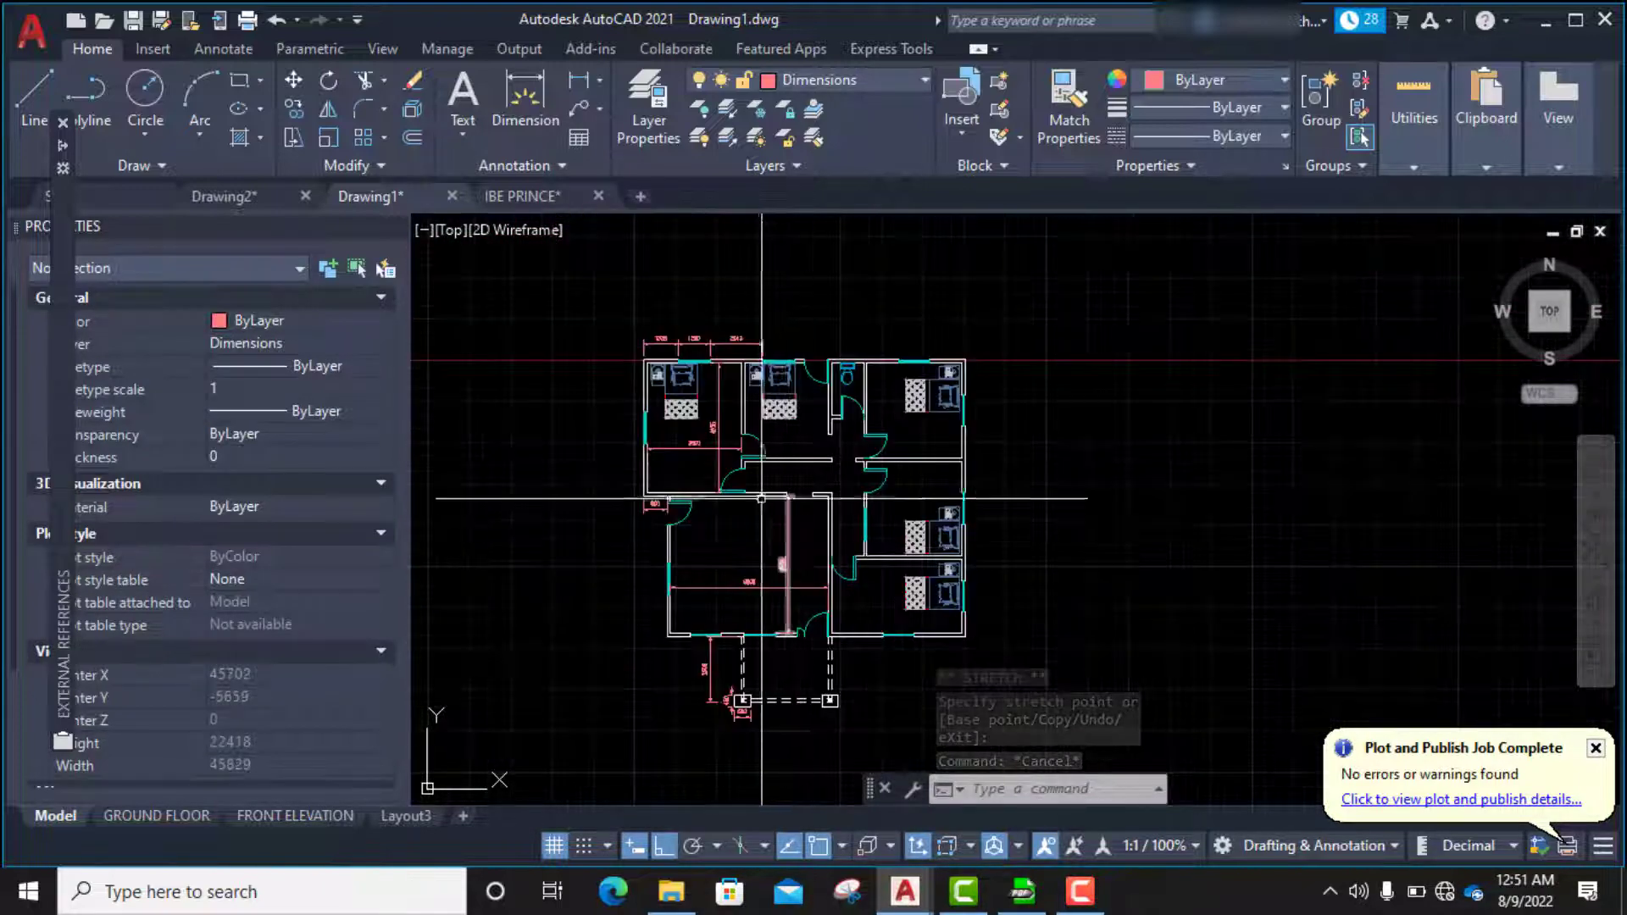
scroll(869, 517, up, 3)
scroll(880, 540, down, 3)
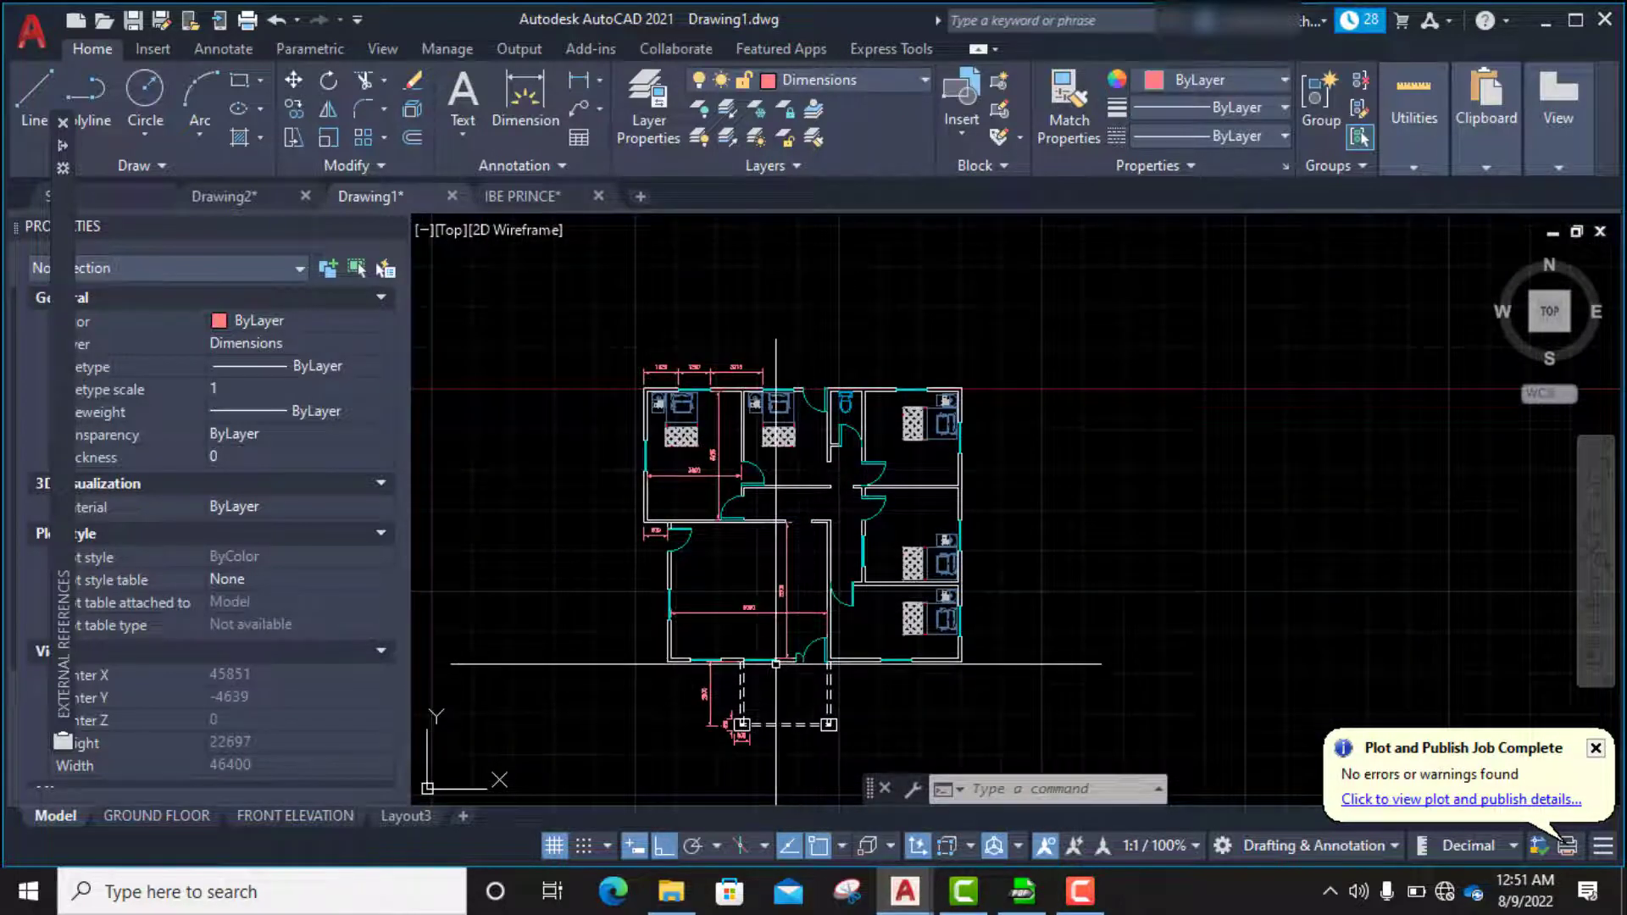
scroll(776, 664, up, 5)
scroll(850, 659, up, 1)
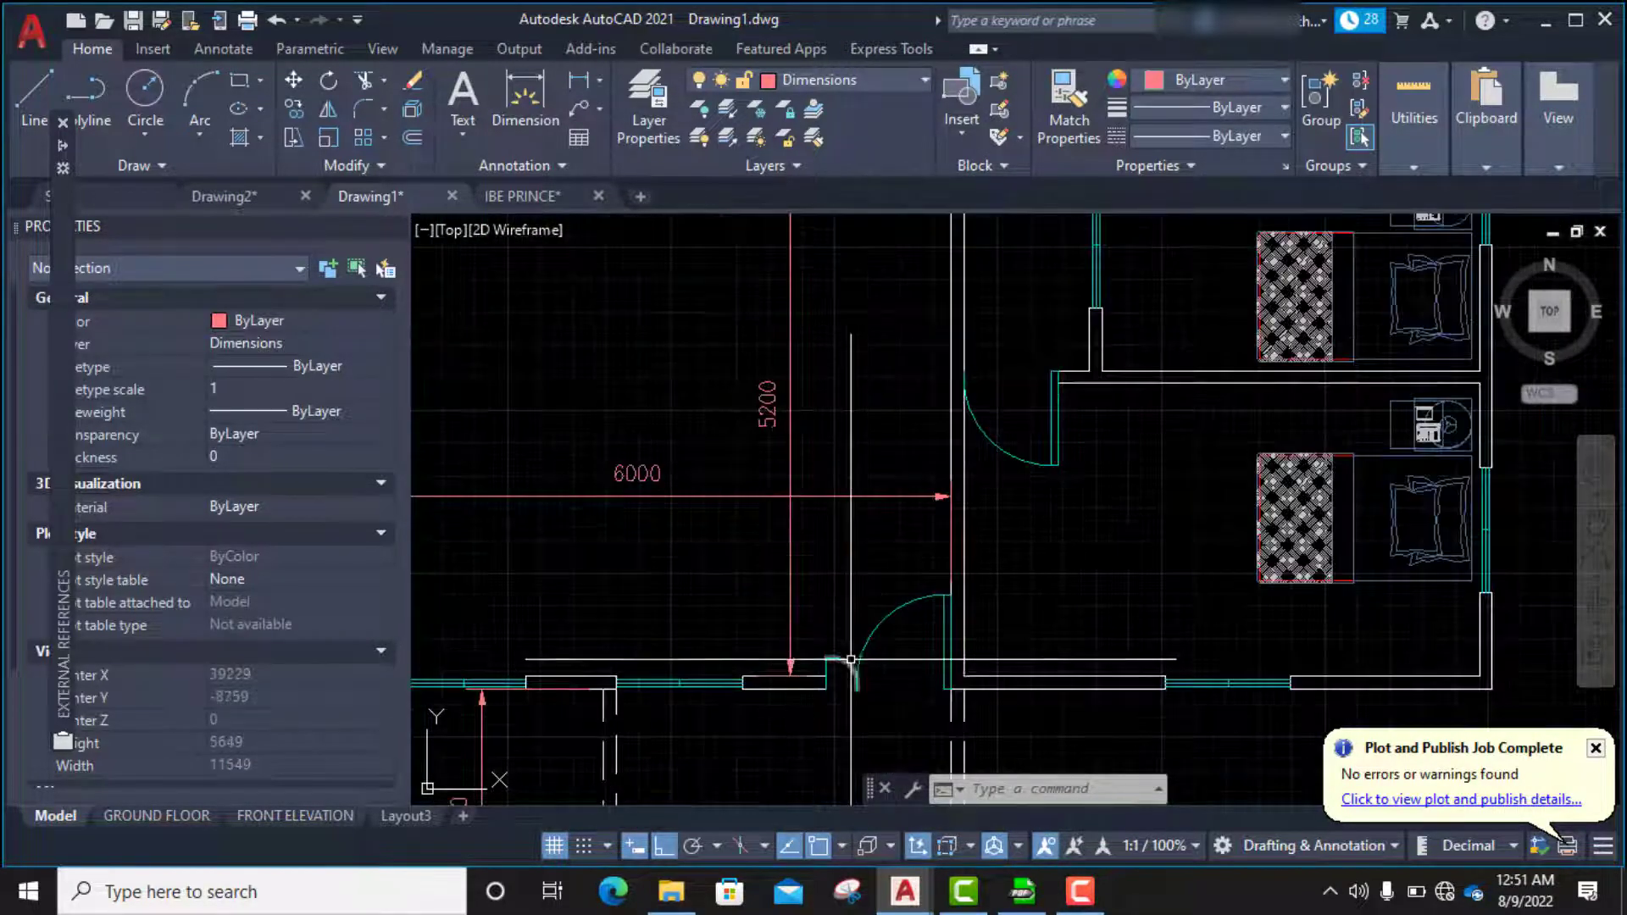
scroll(850, 660, down, 2)
scroll(833, 639, down, 2)
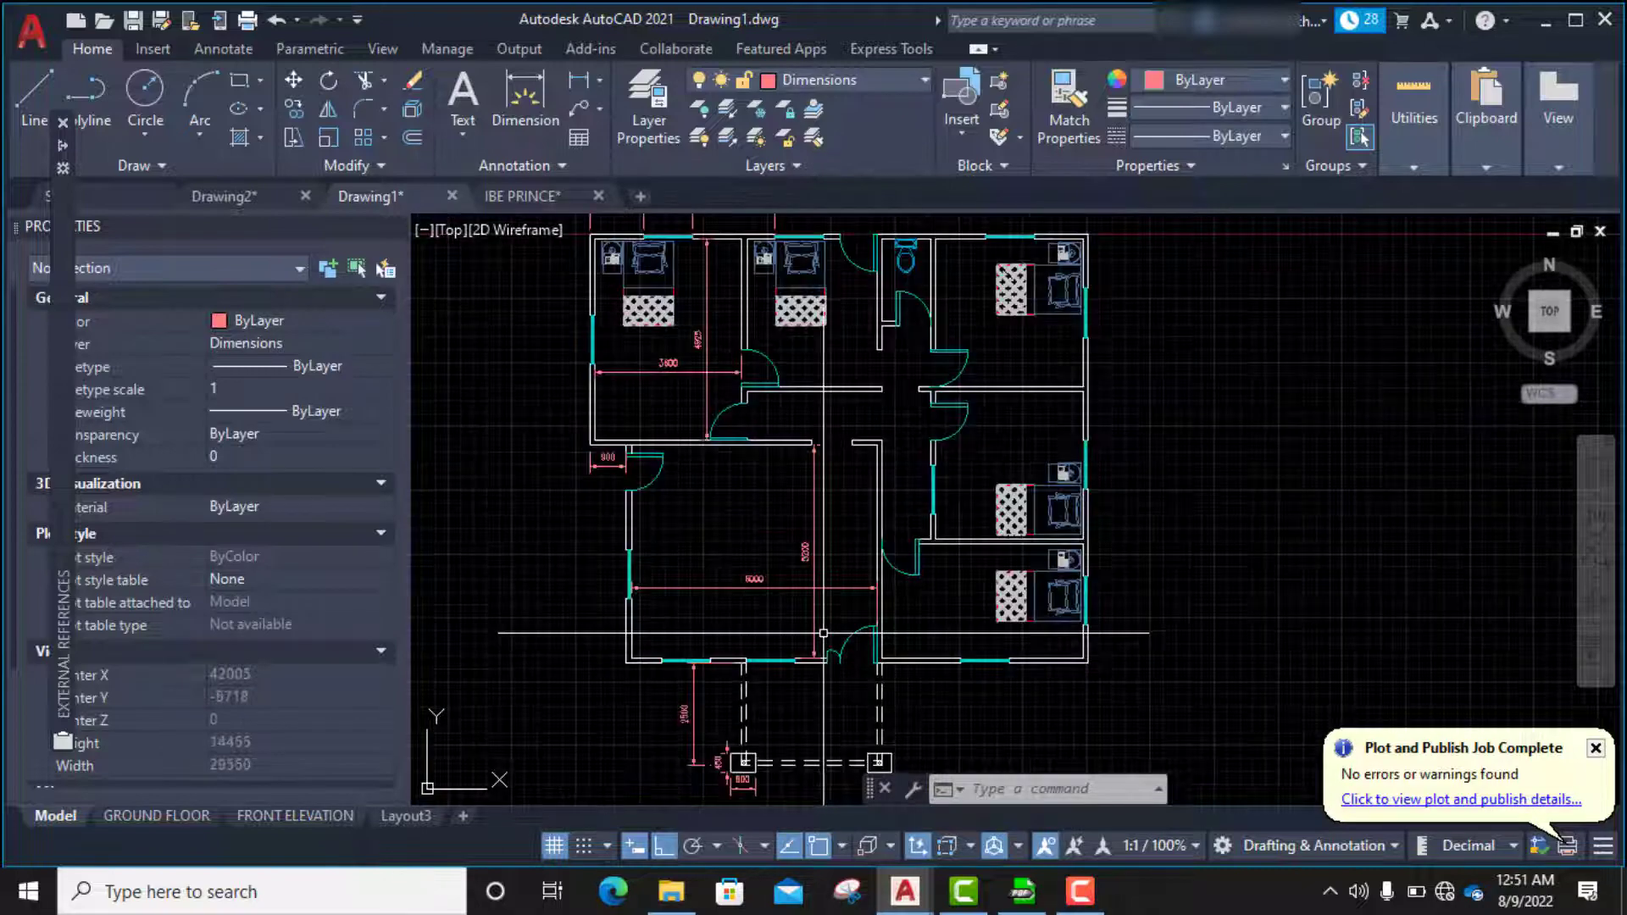
scroll(786, 451, up, 2)
scroll(786, 451, up, 2)
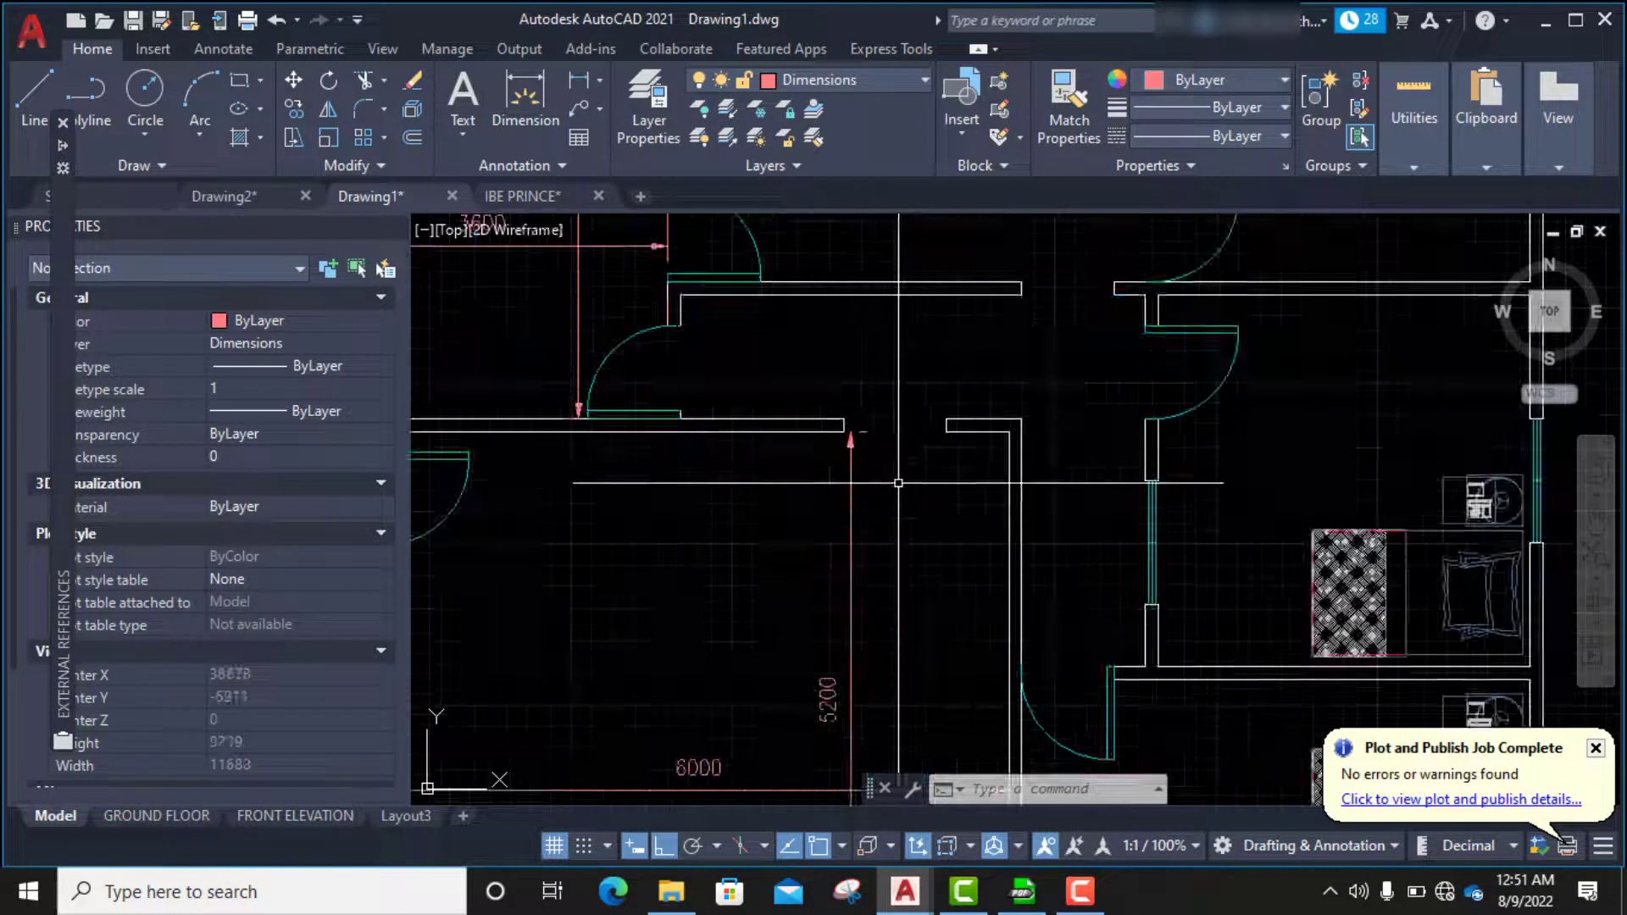
scroll(932, 474, down, 4)
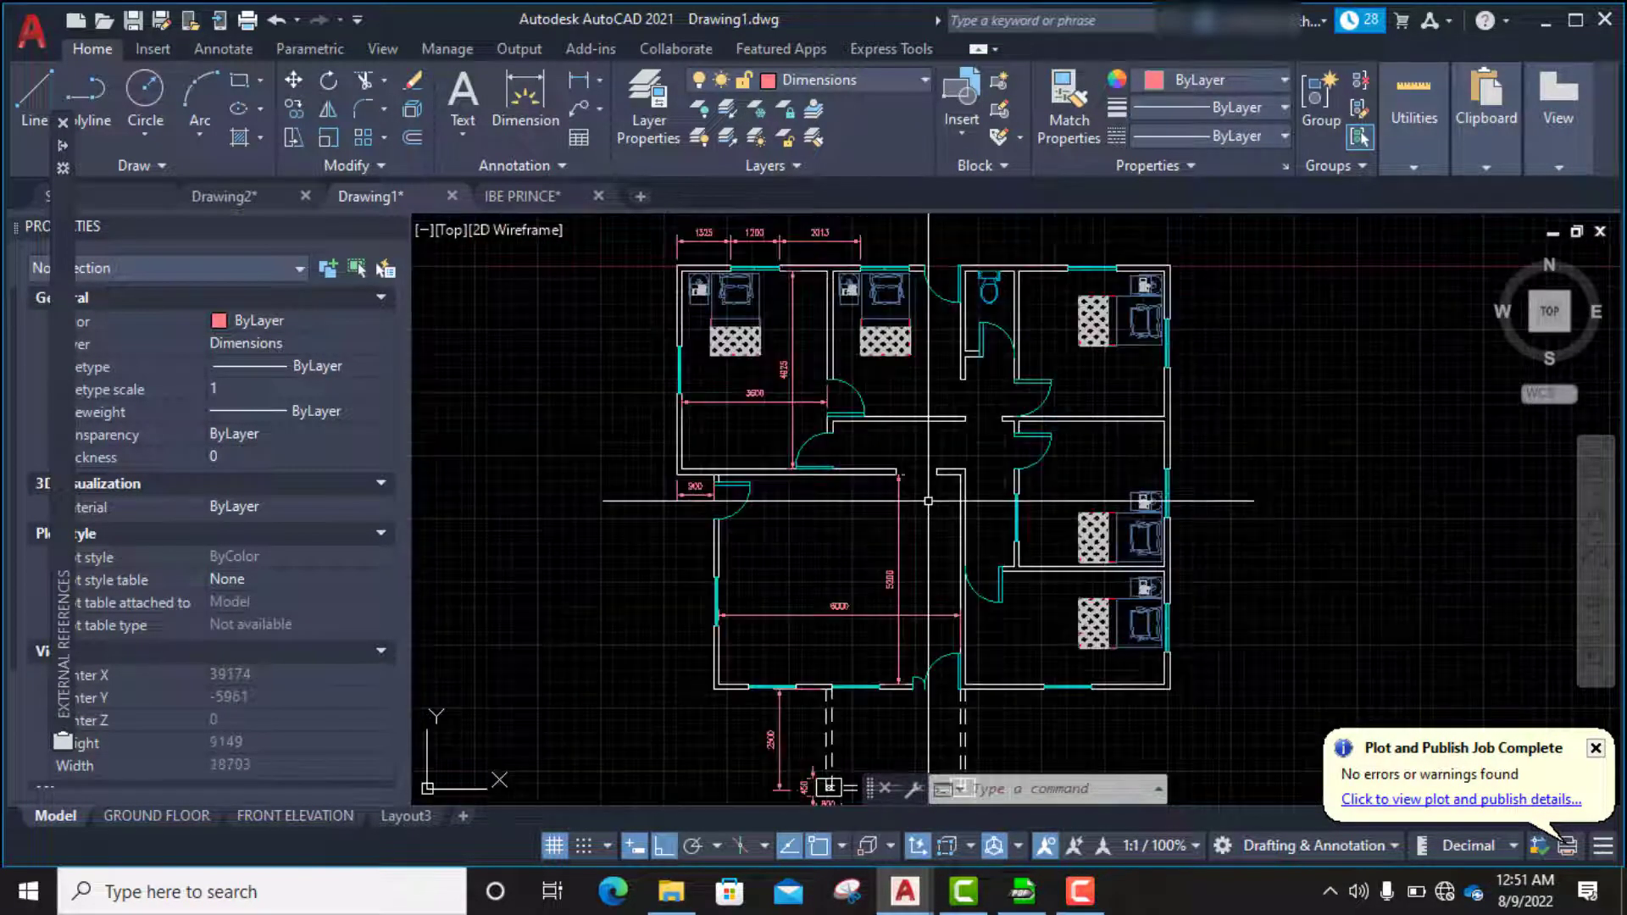